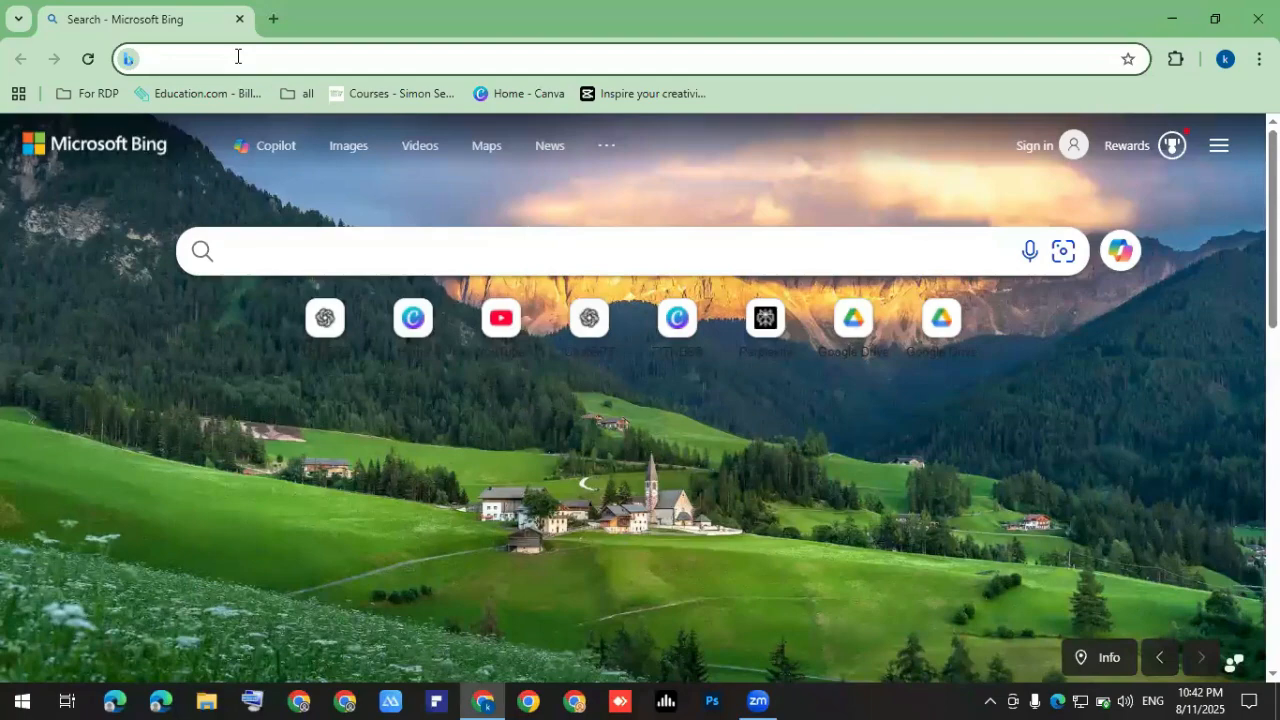
Go to canva.com, sign back in with the saved Google account, and close the leftover dialog.
type("canva.com")
key("Return")
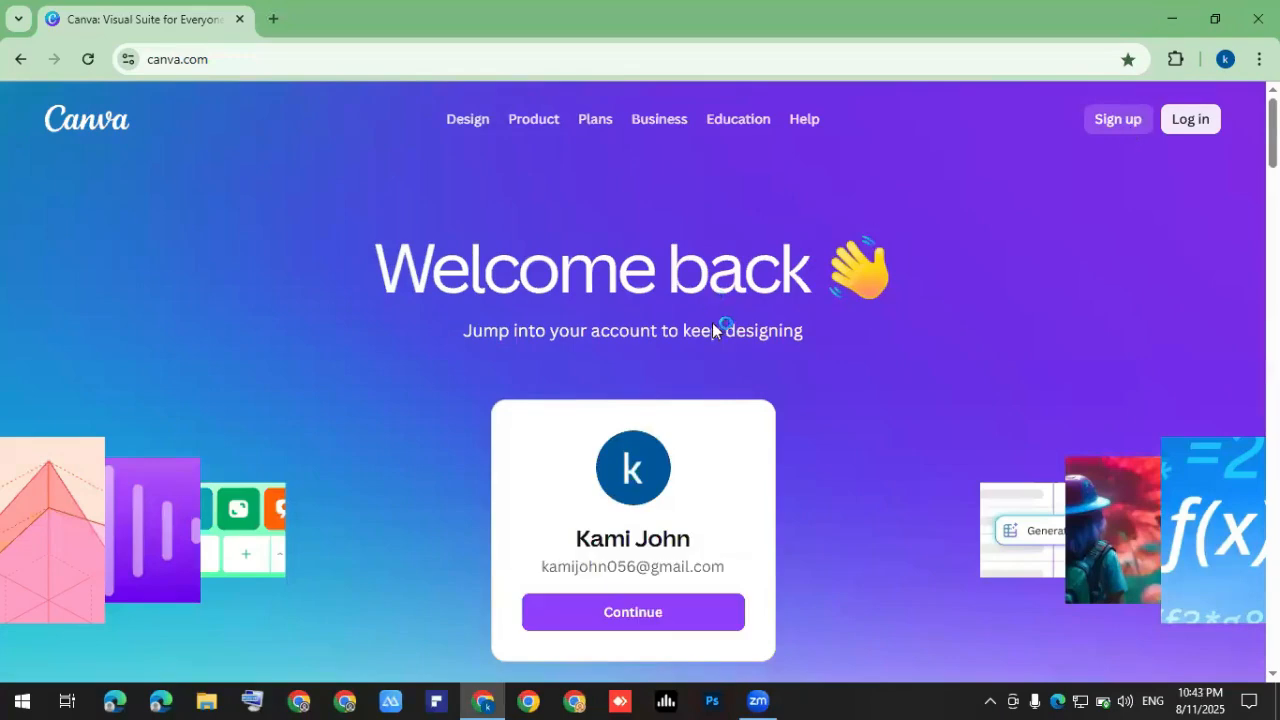
left_click(1111, 119)
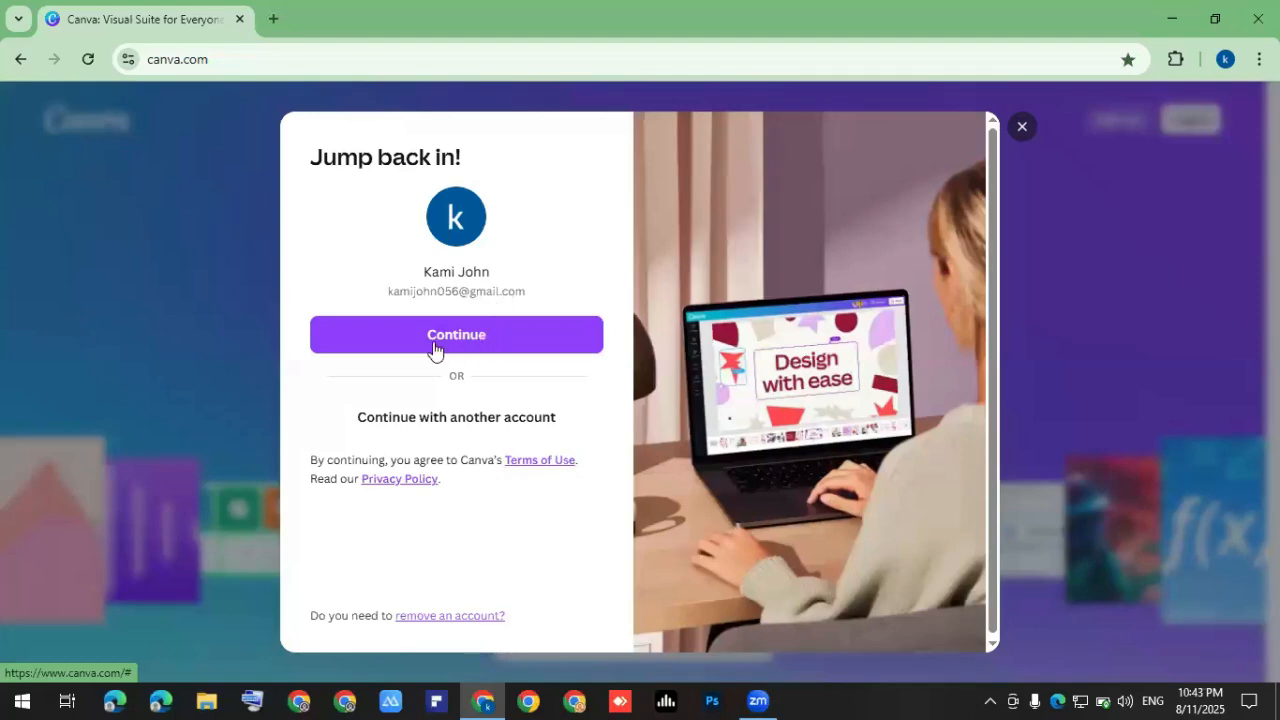
left_click(472, 351)
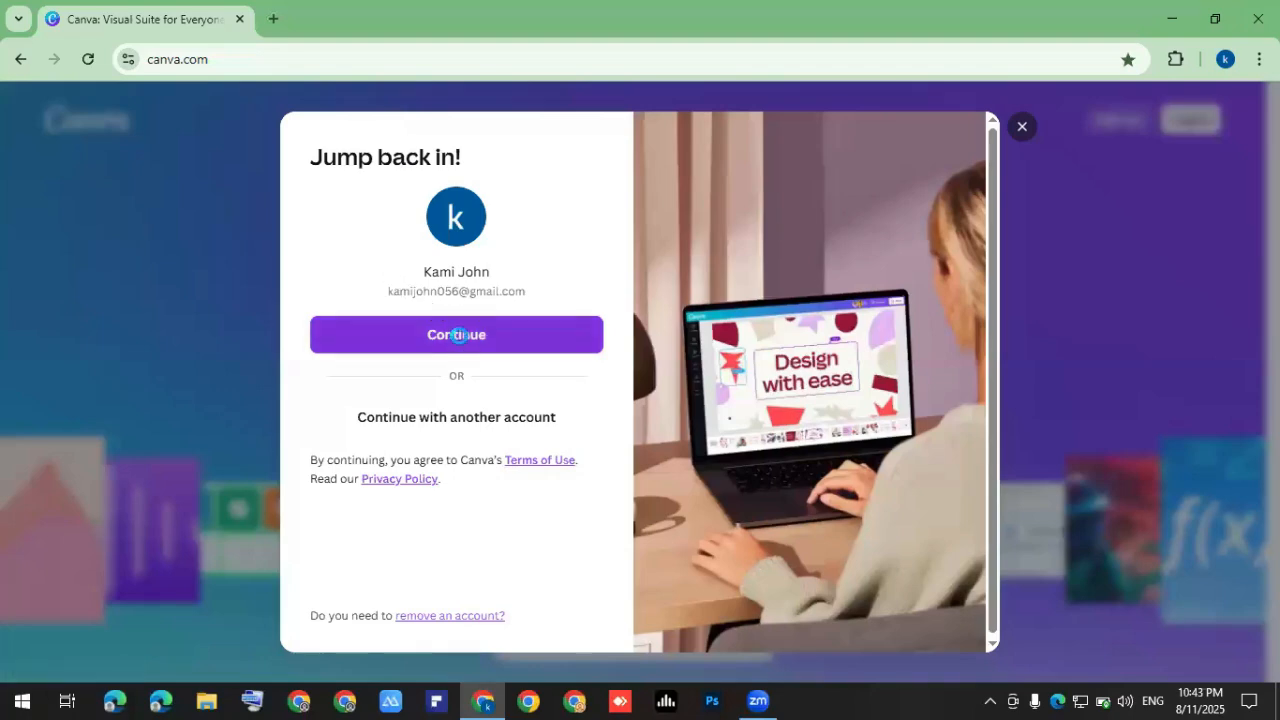
left_click(456, 336)
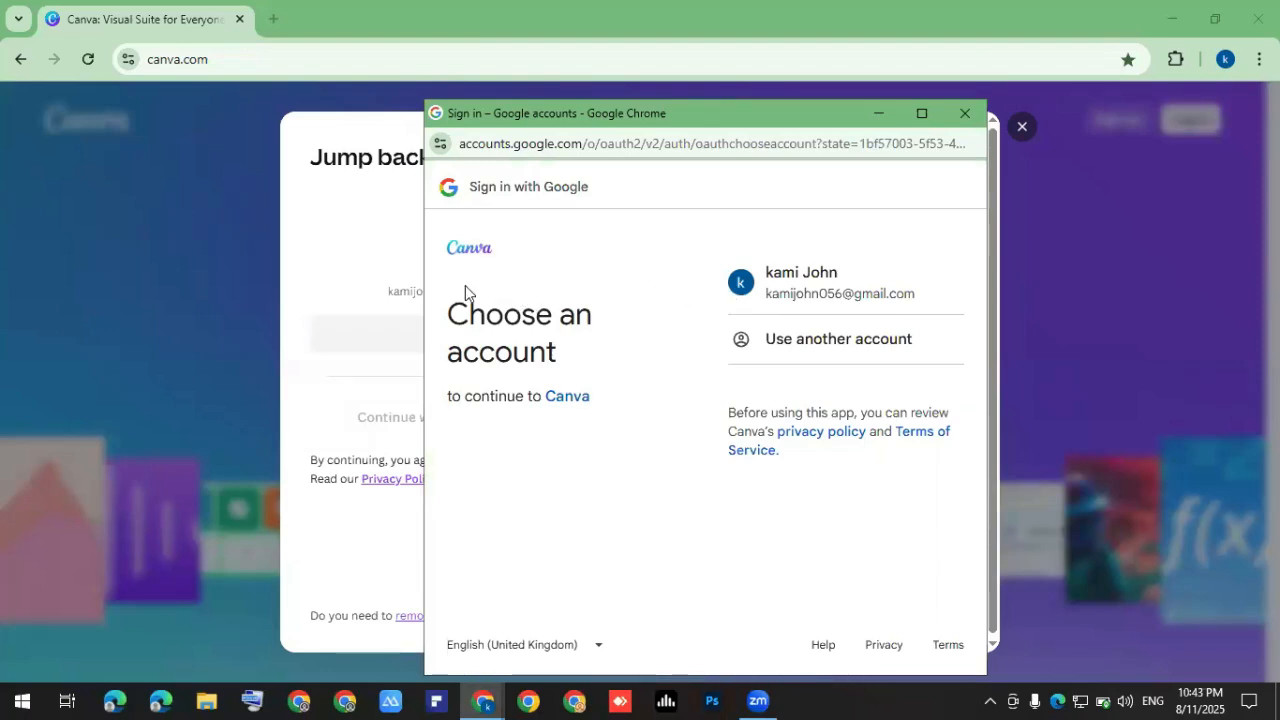
left_click(791, 279)
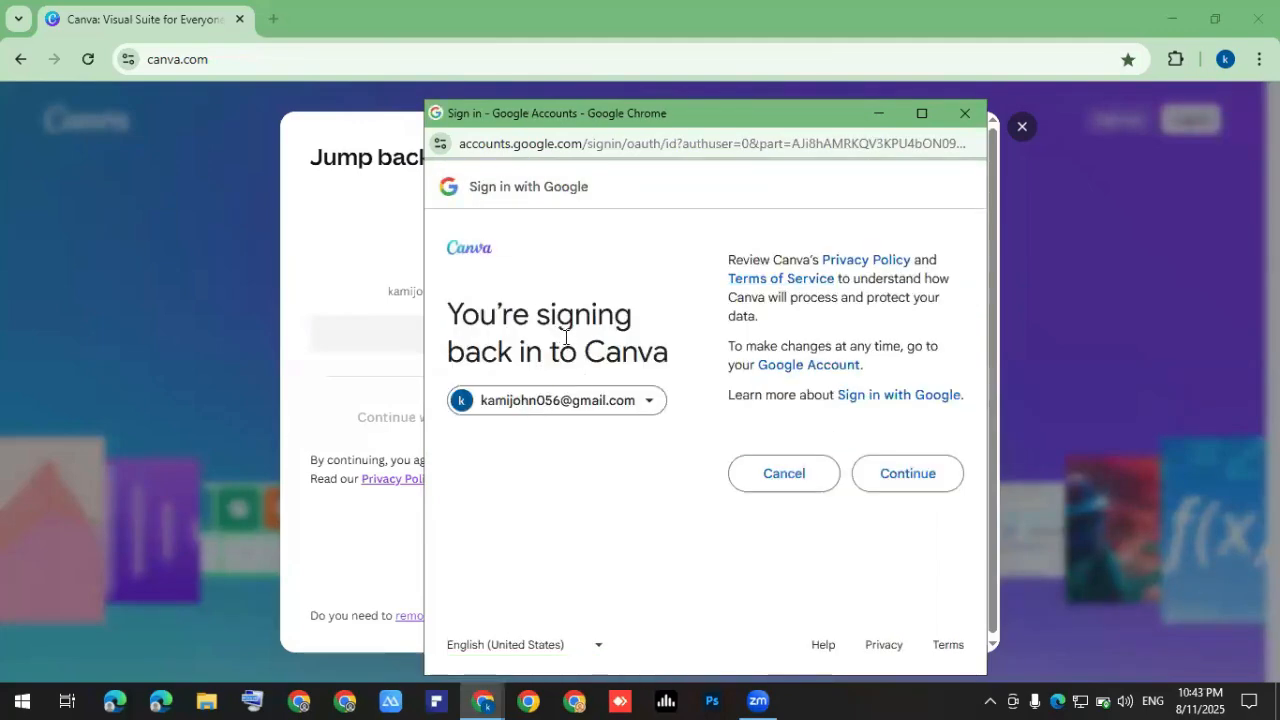
left_click(926, 480)
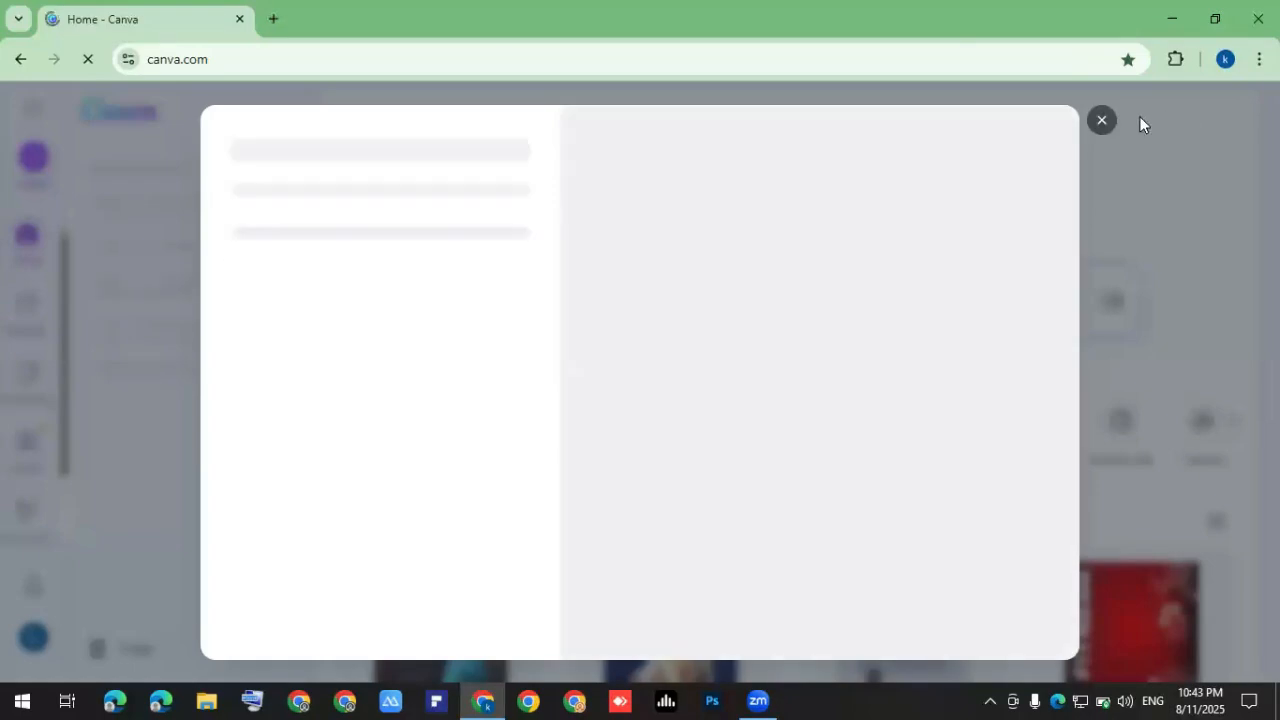
left_click(1094, 131)
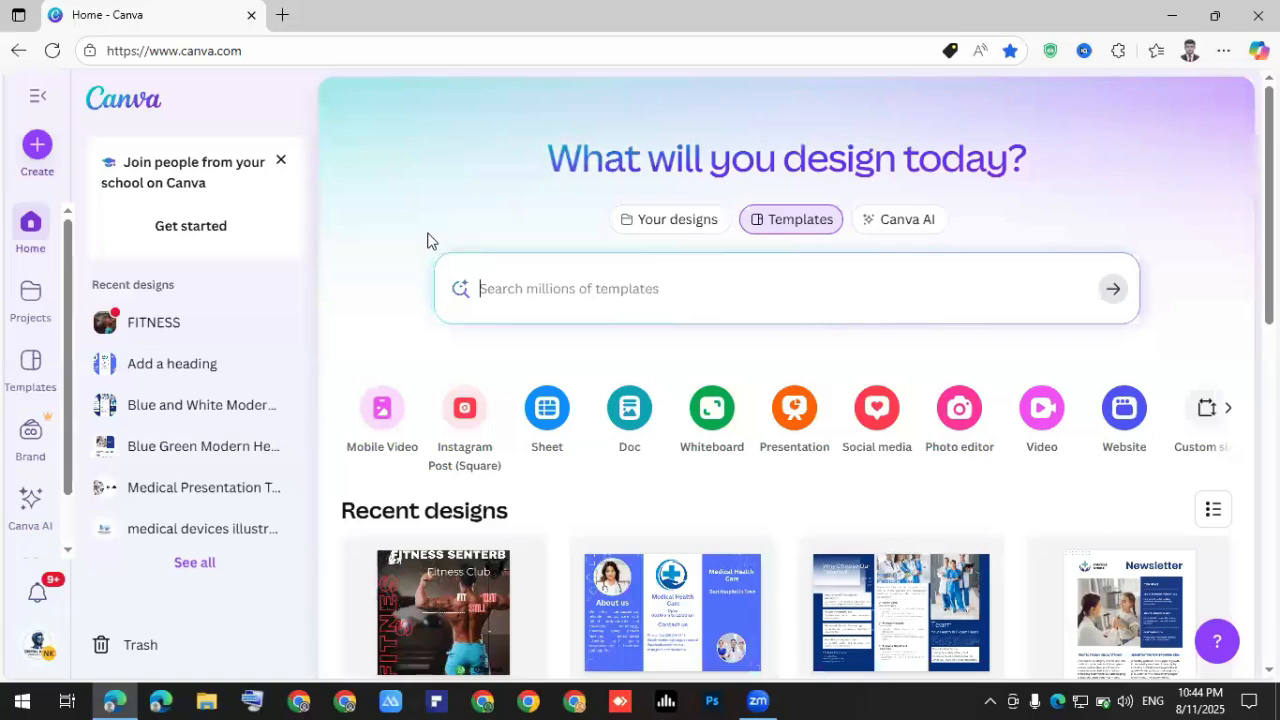
Switch to another team from the account menu and open the Create a design dialog.
left_click(44, 652)
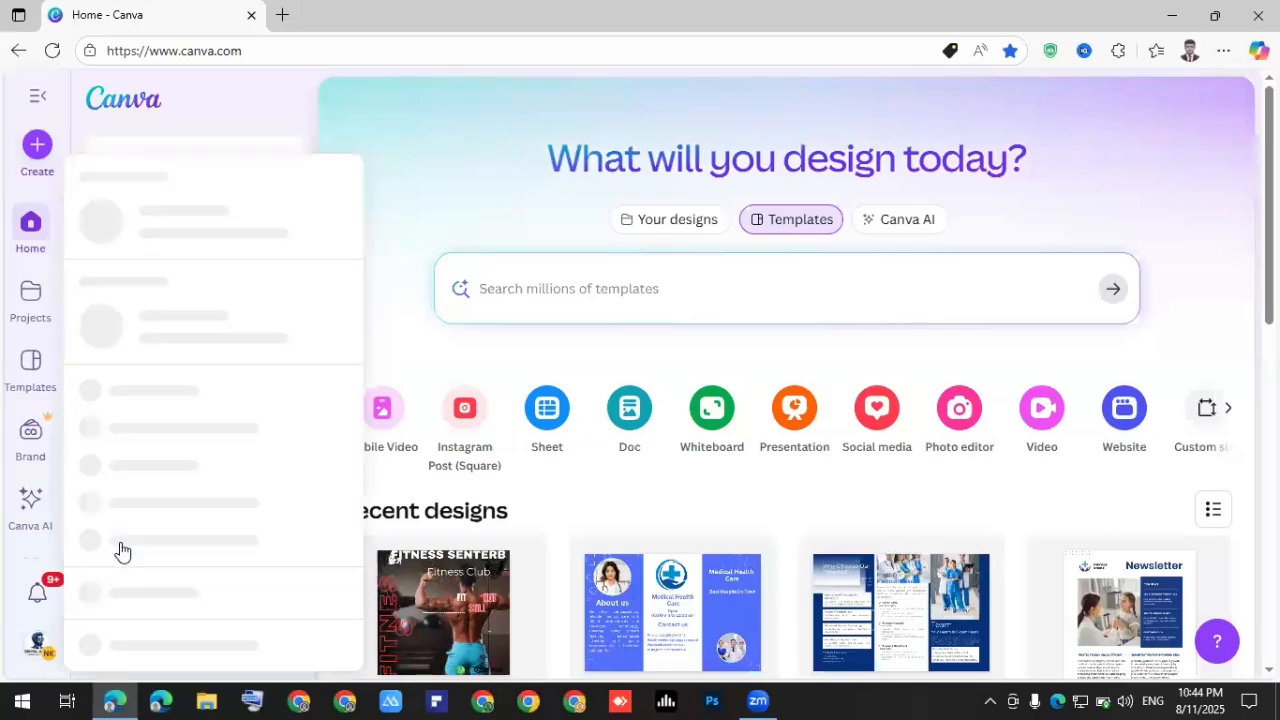
left_click(320, 316)
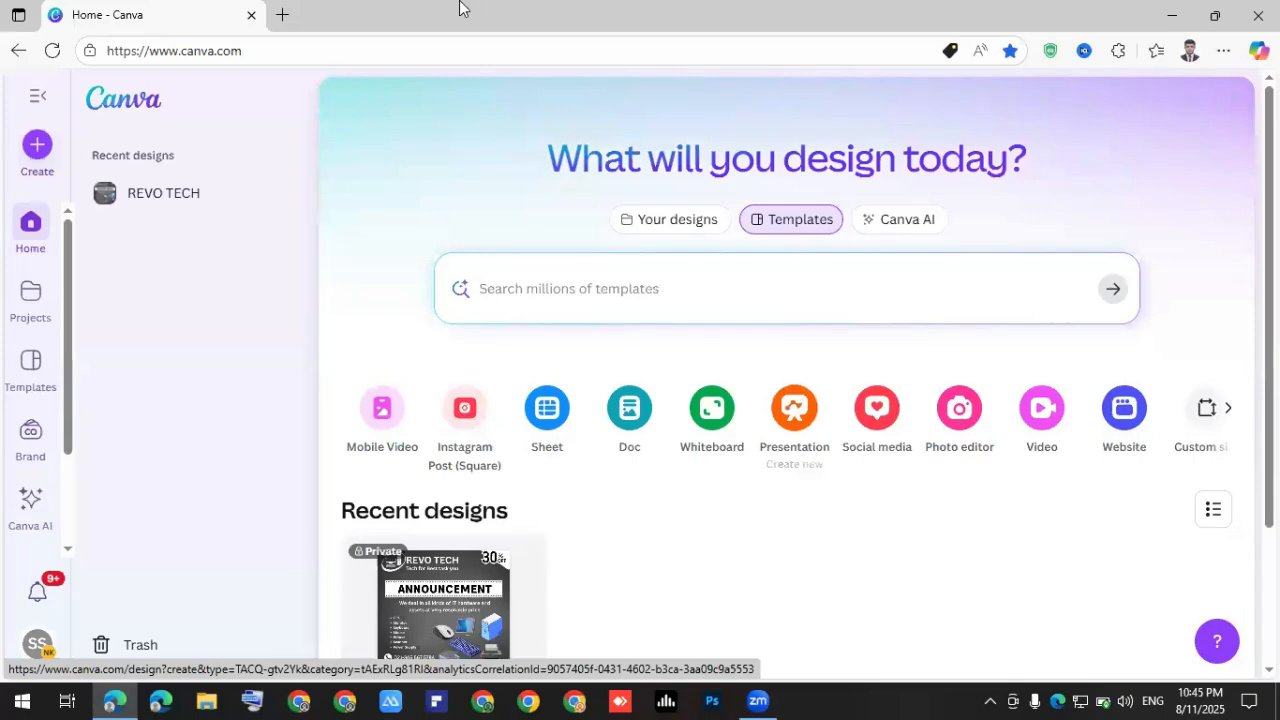
left_click(37, 146)
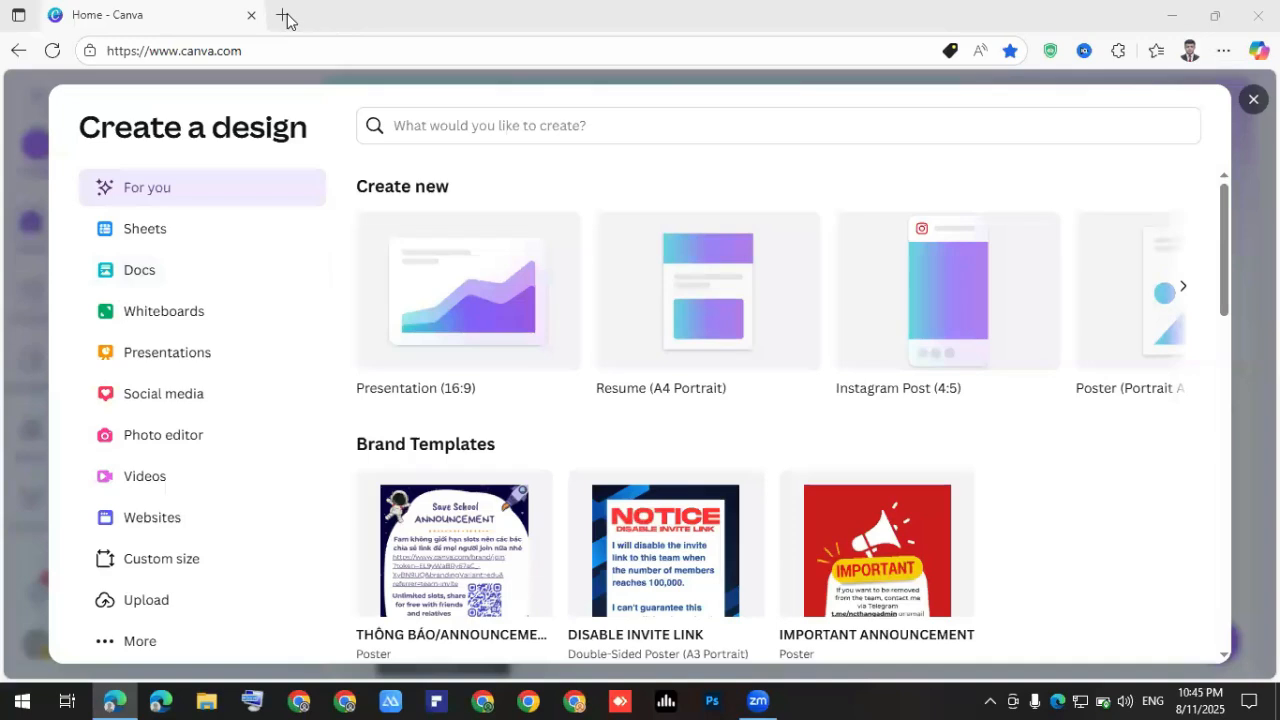
Search Bing in a new tab for 'what is the size of instagram'.
key("ctrl+t")
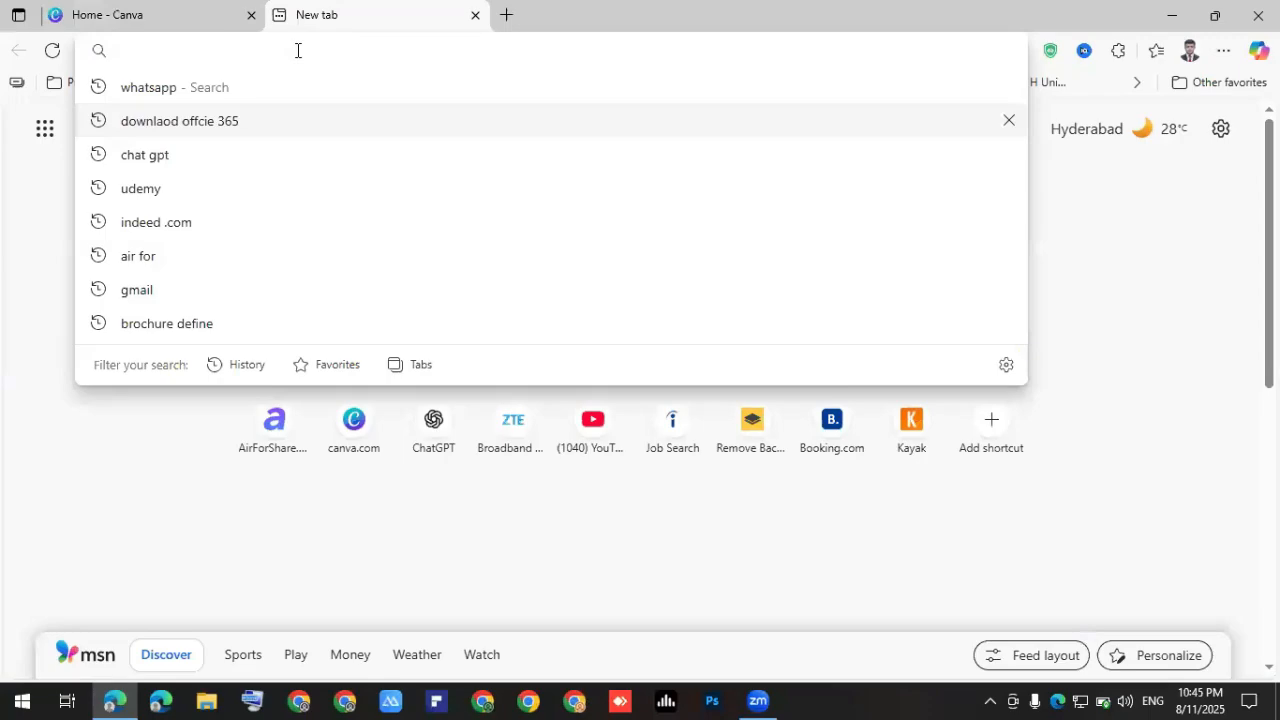
type("w")
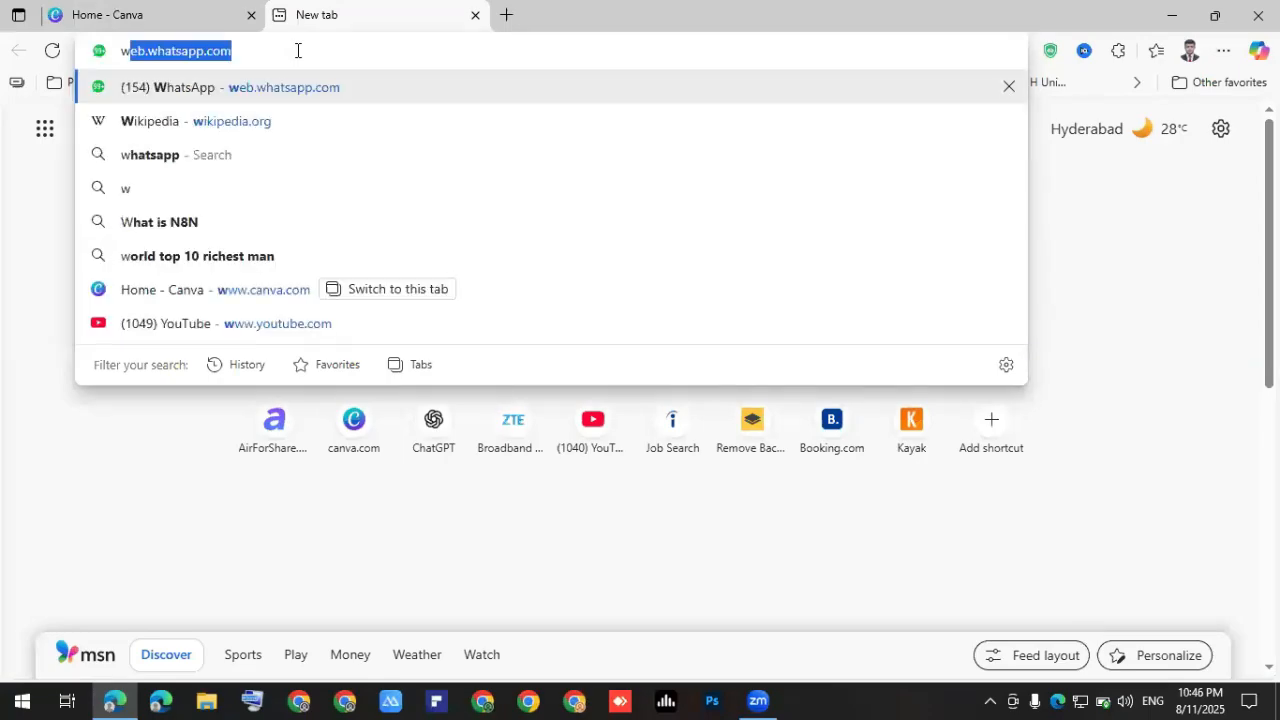
type("hat is the size of instagram")
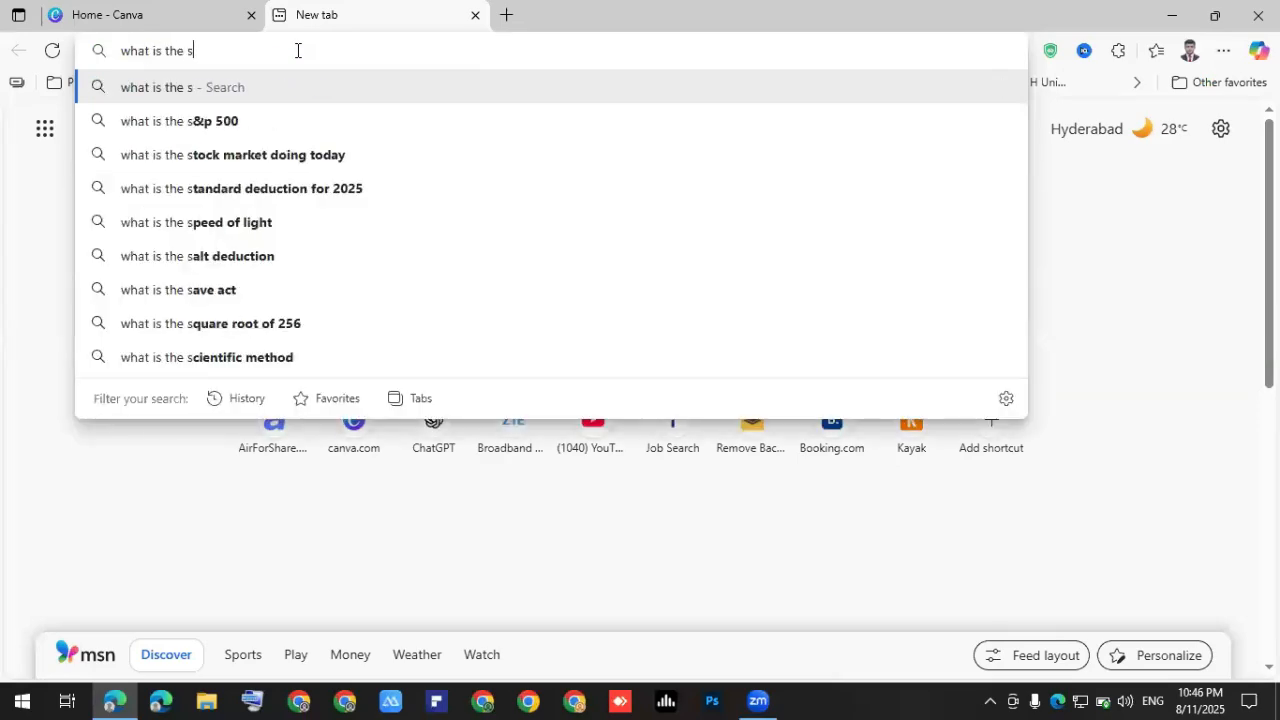
key("Return")
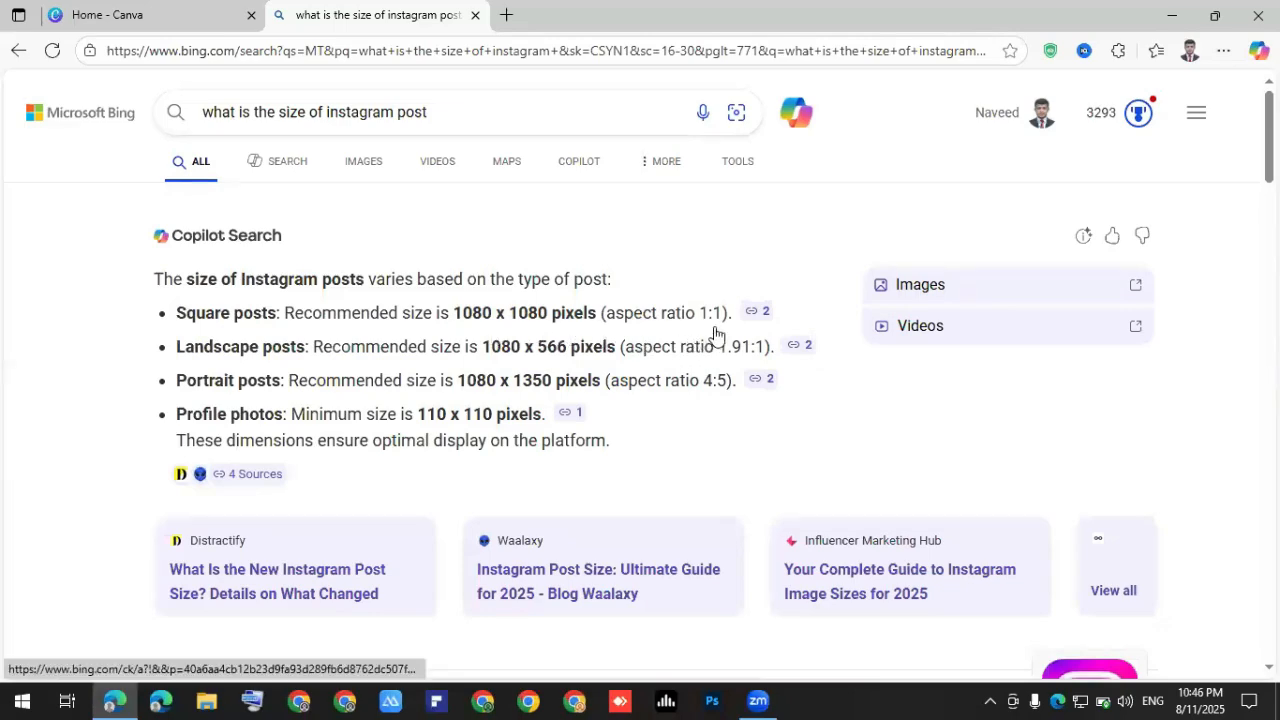
Highlight the square posts line showing 1080 x 1080 pixels, then return to the Canva tab.
mouse_move(880, 343)
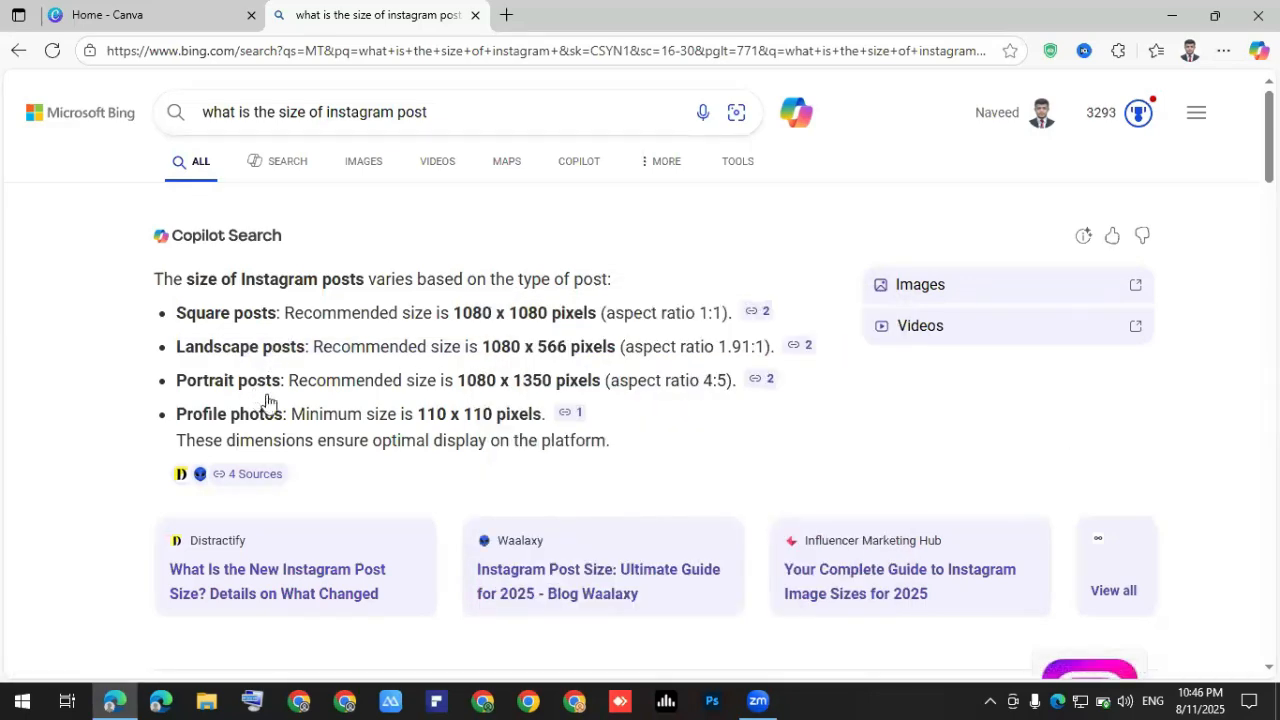
mouse_move(216, 422)
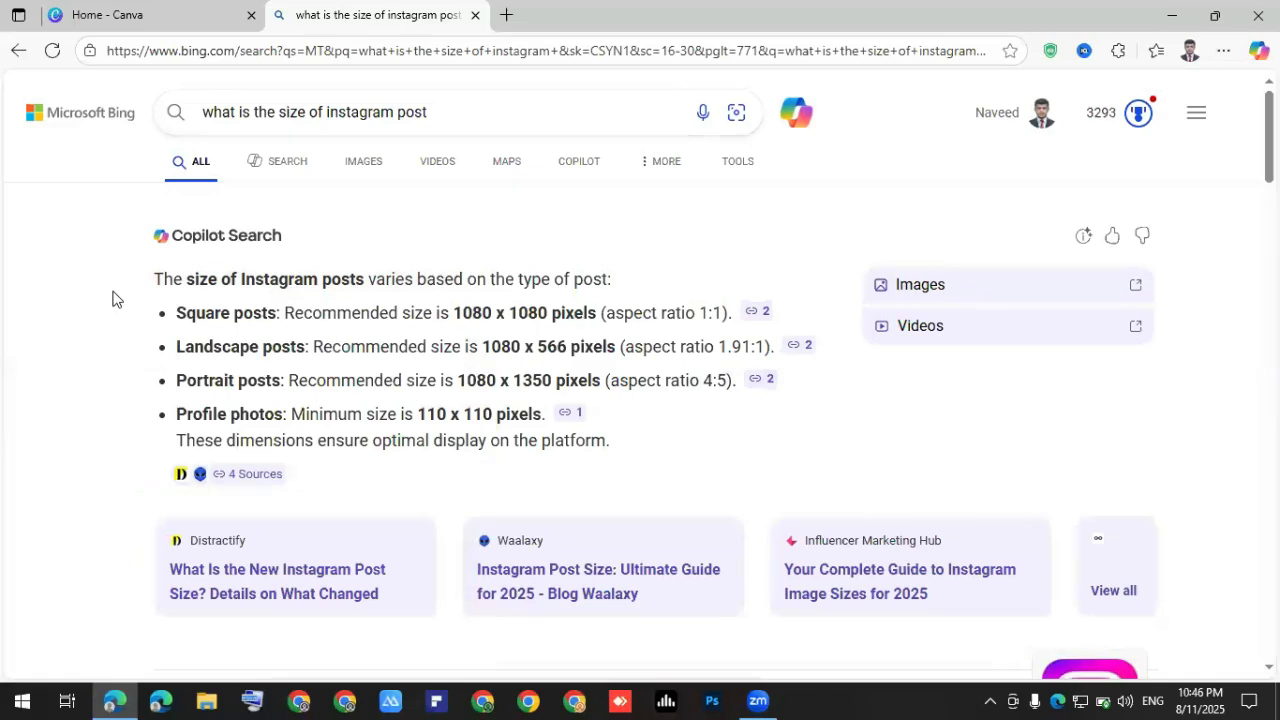
left_click_drag(167, 313, 436, 316)
left_click_drag(578, 318, 40, 381)
left_click(40, 381)
key("ctrl+Tab")
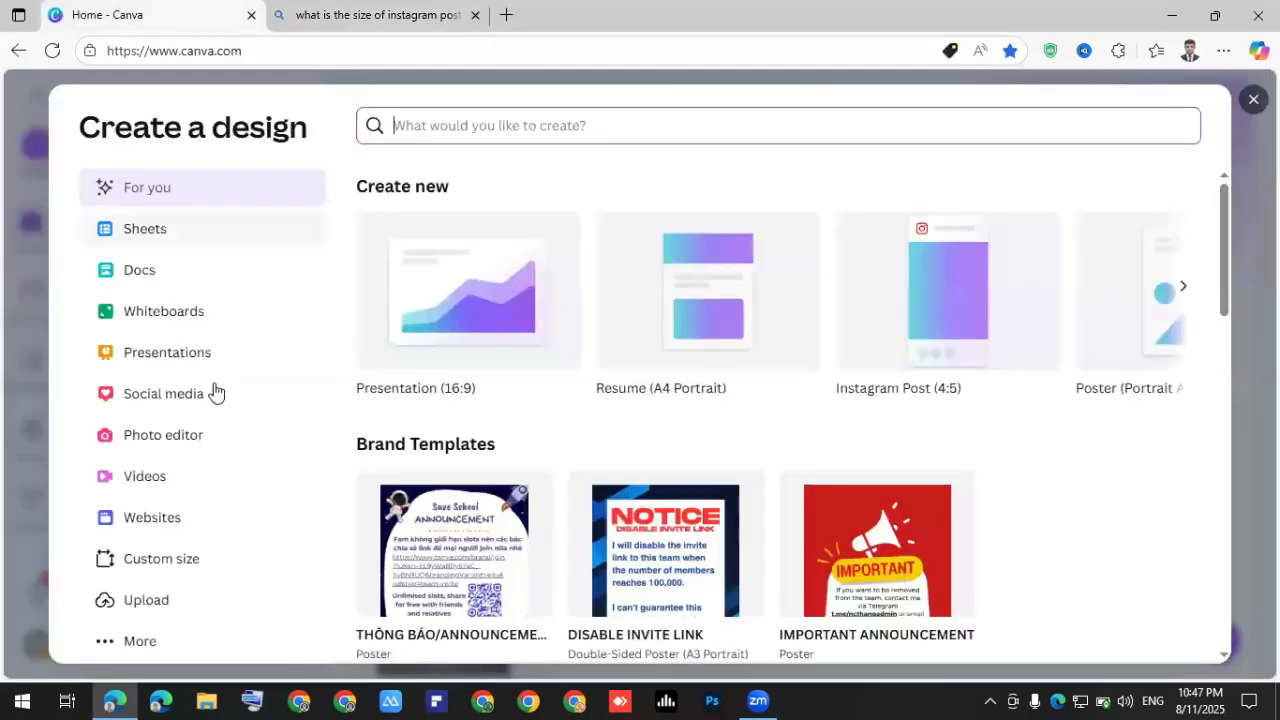
Enter a custom size of 1080 × 1080 px and create the new design.
left_click(176, 568)
left_click(385, 14)
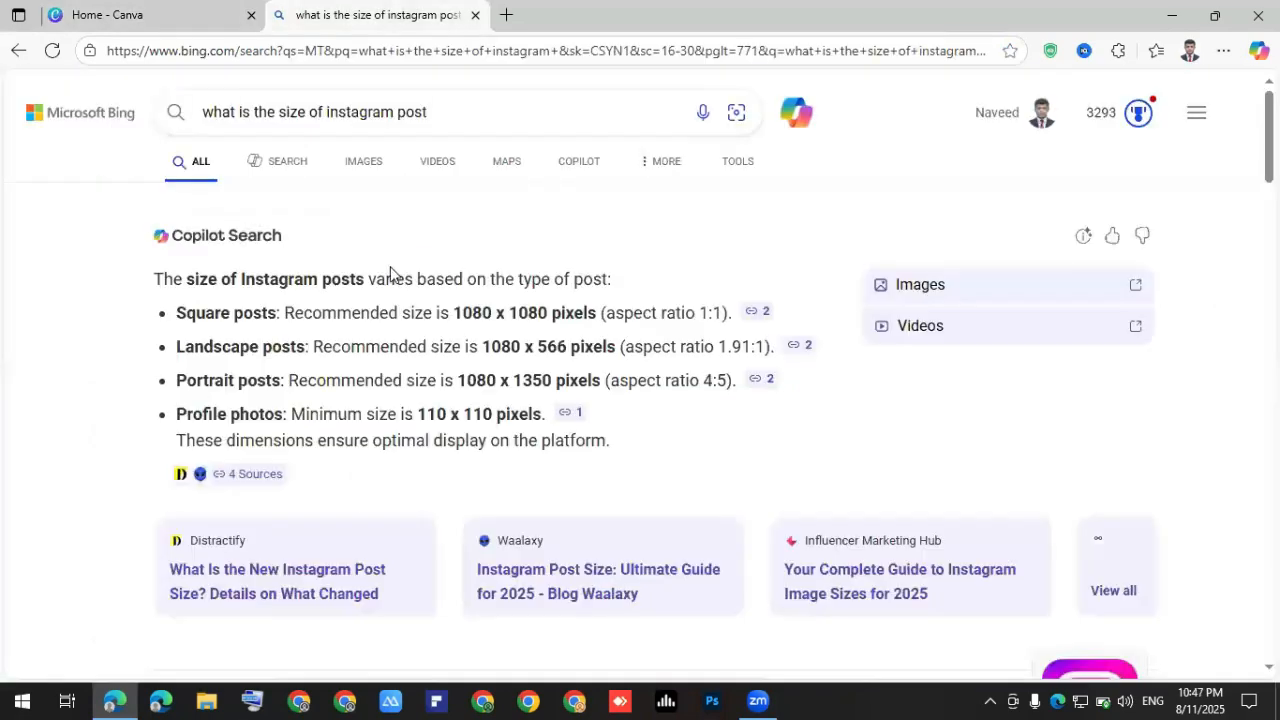
key("ctrl+Tab")
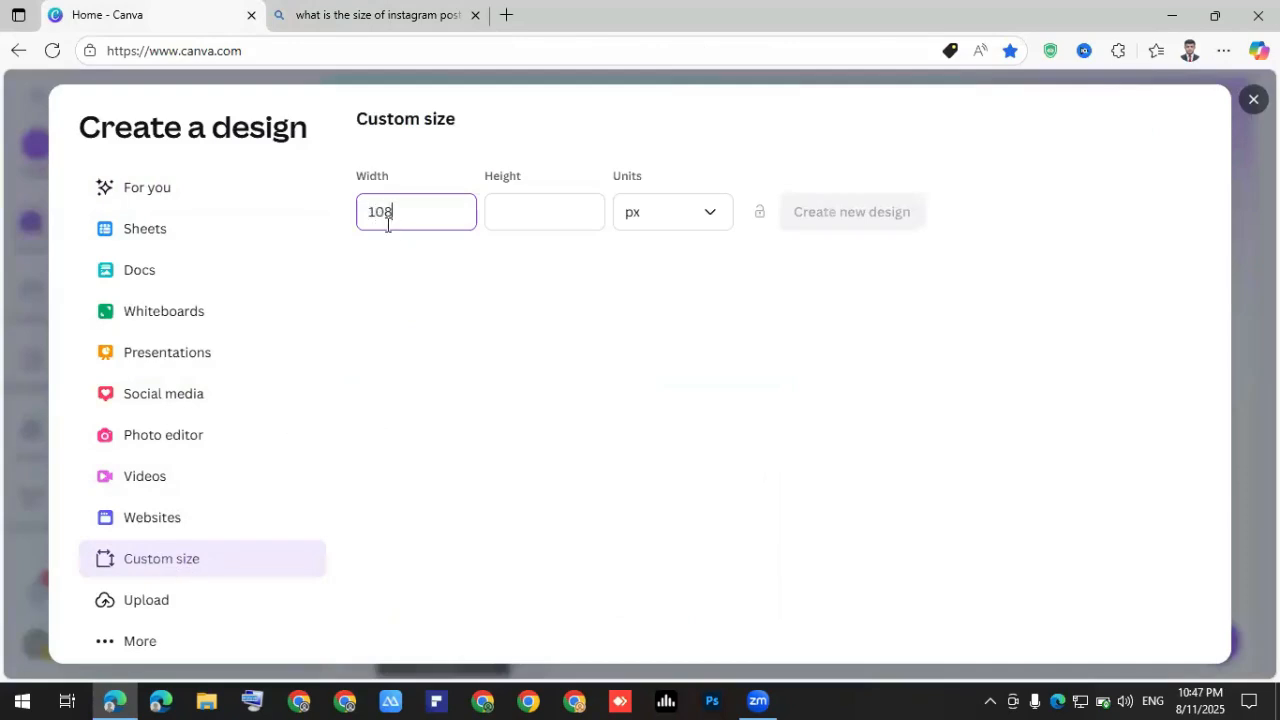
left_click(499, 211)
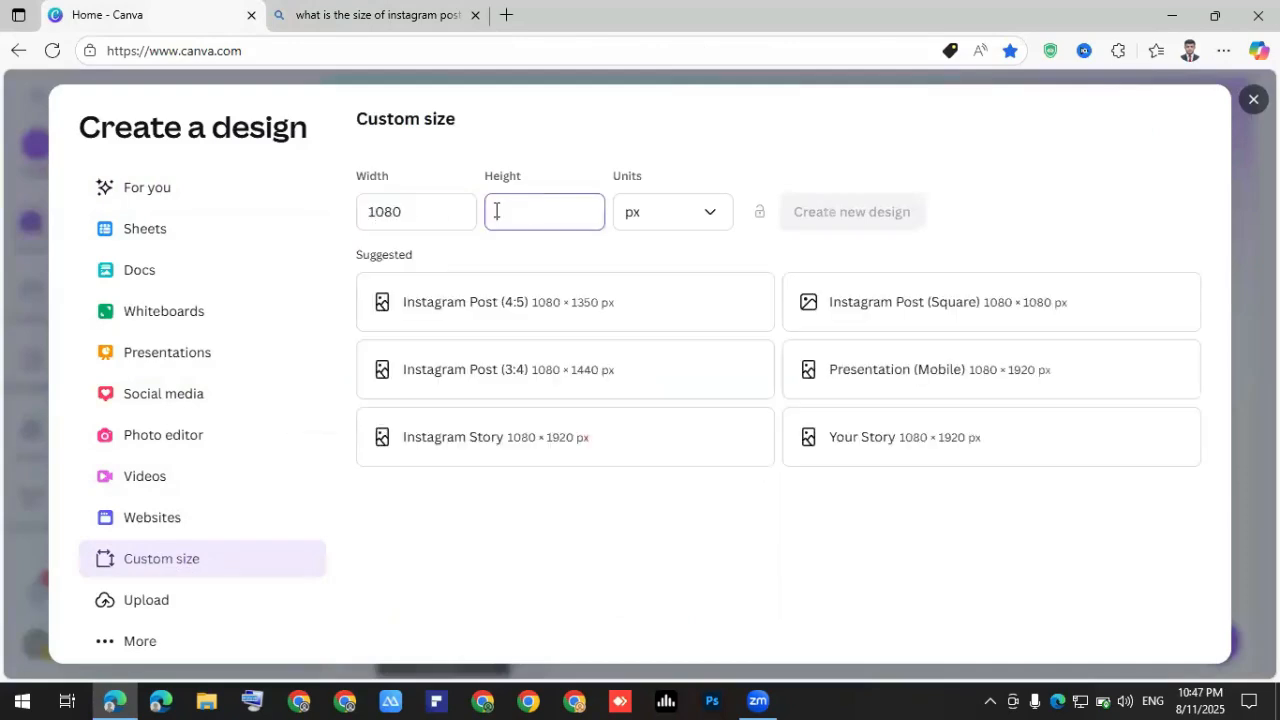
type("1080")
left_click(440, 12)
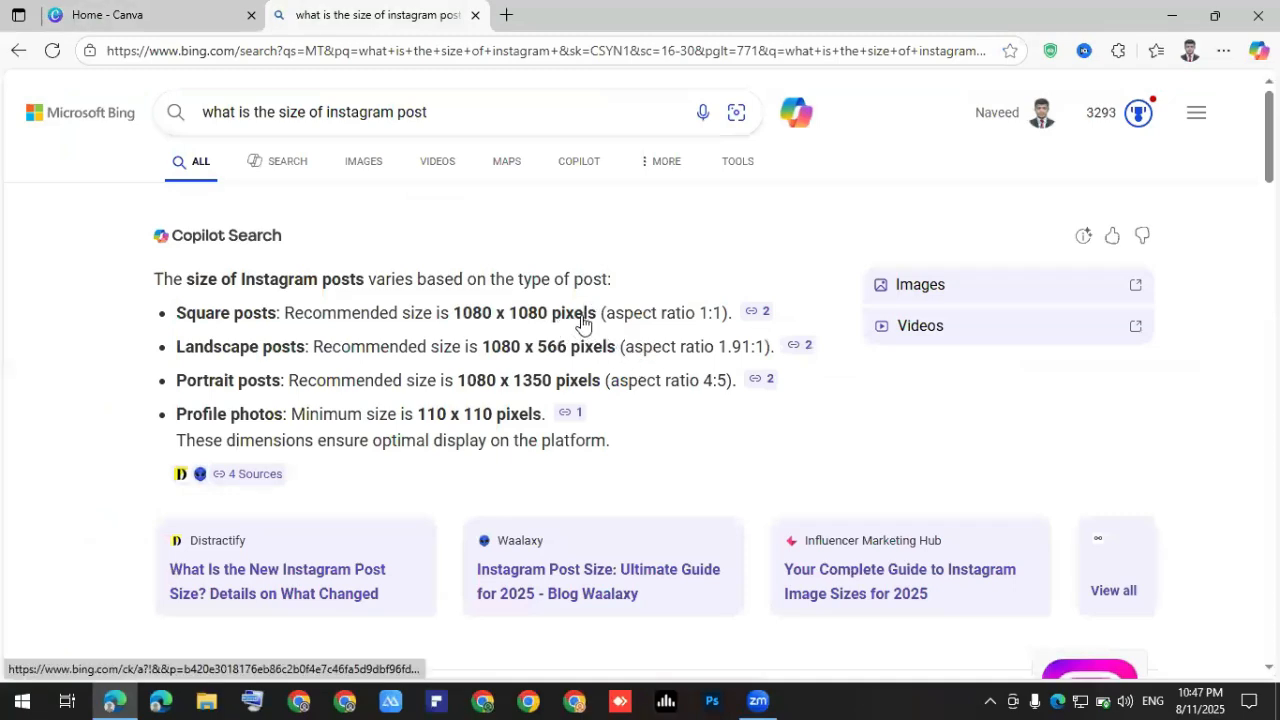
left_click(195, 15)
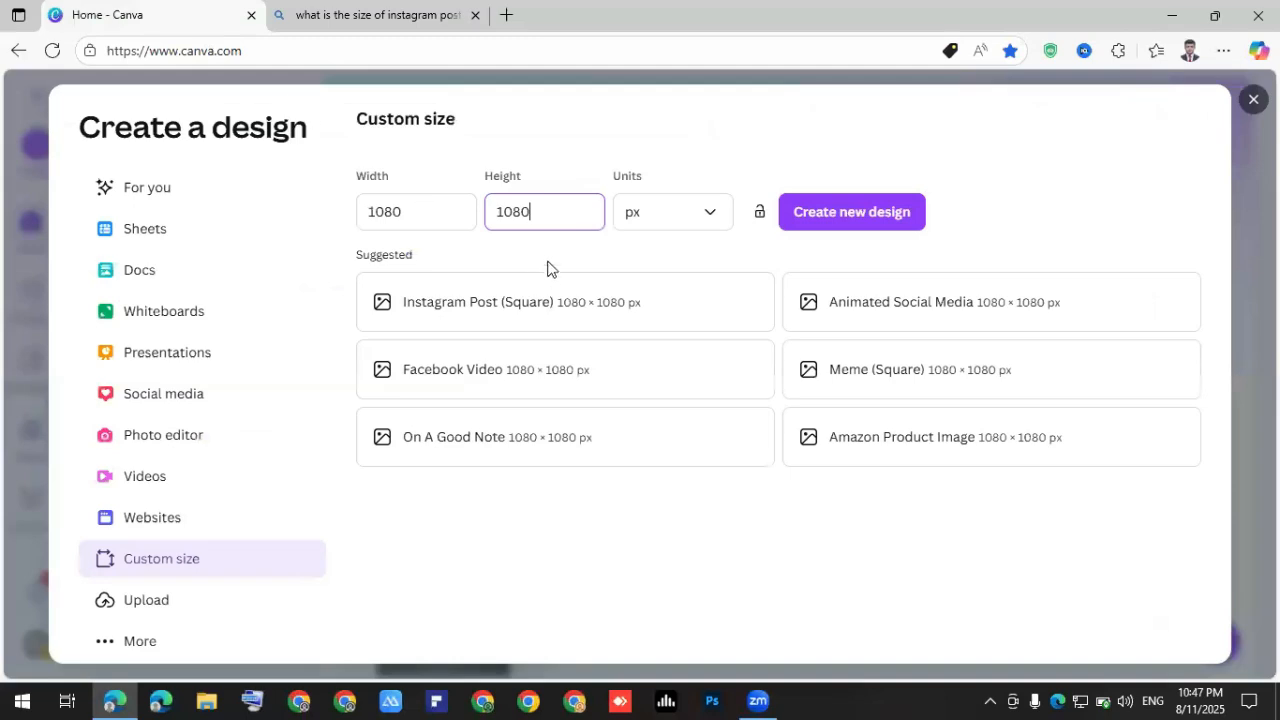
left_click(699, 222)
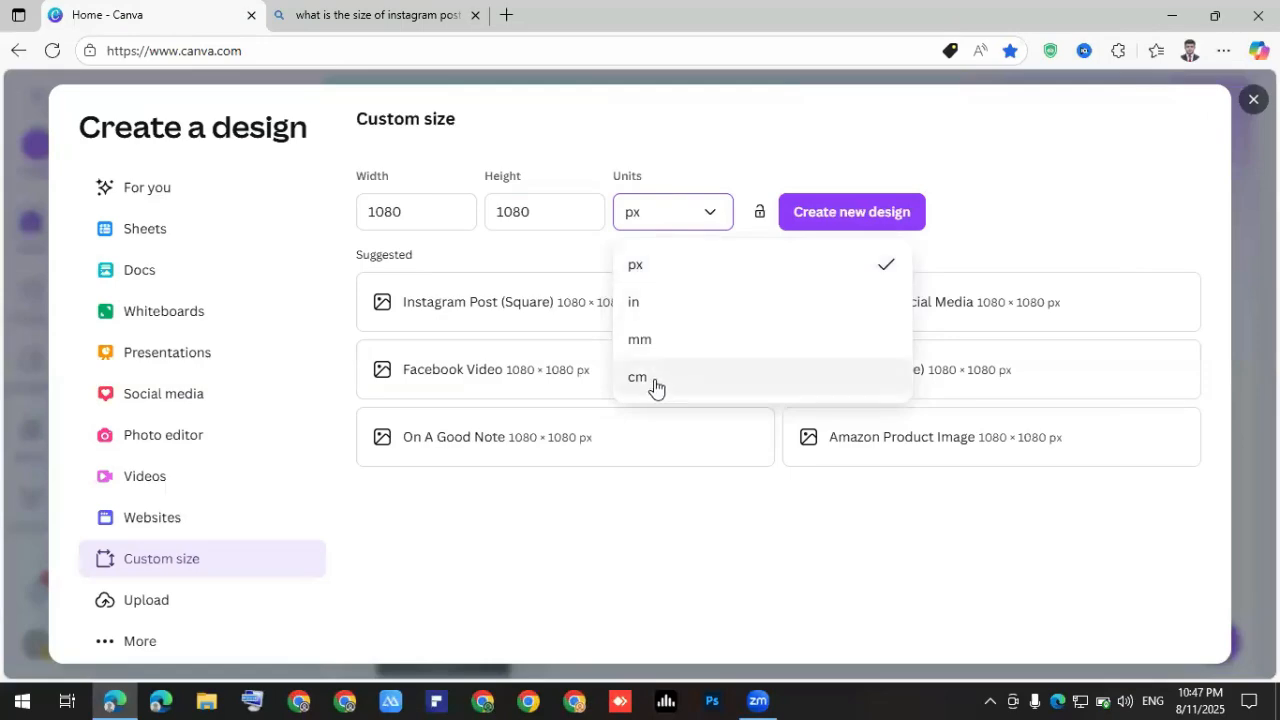
left_click(647, 274)
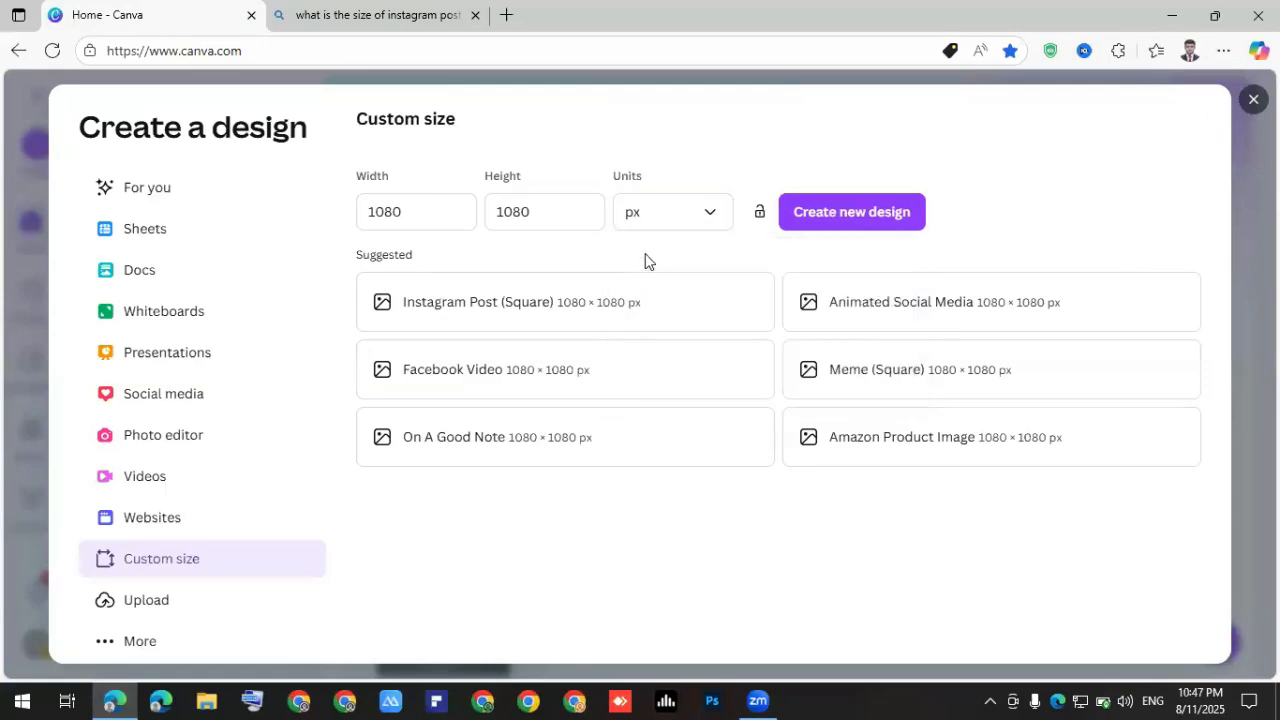
left_click(831, 220)
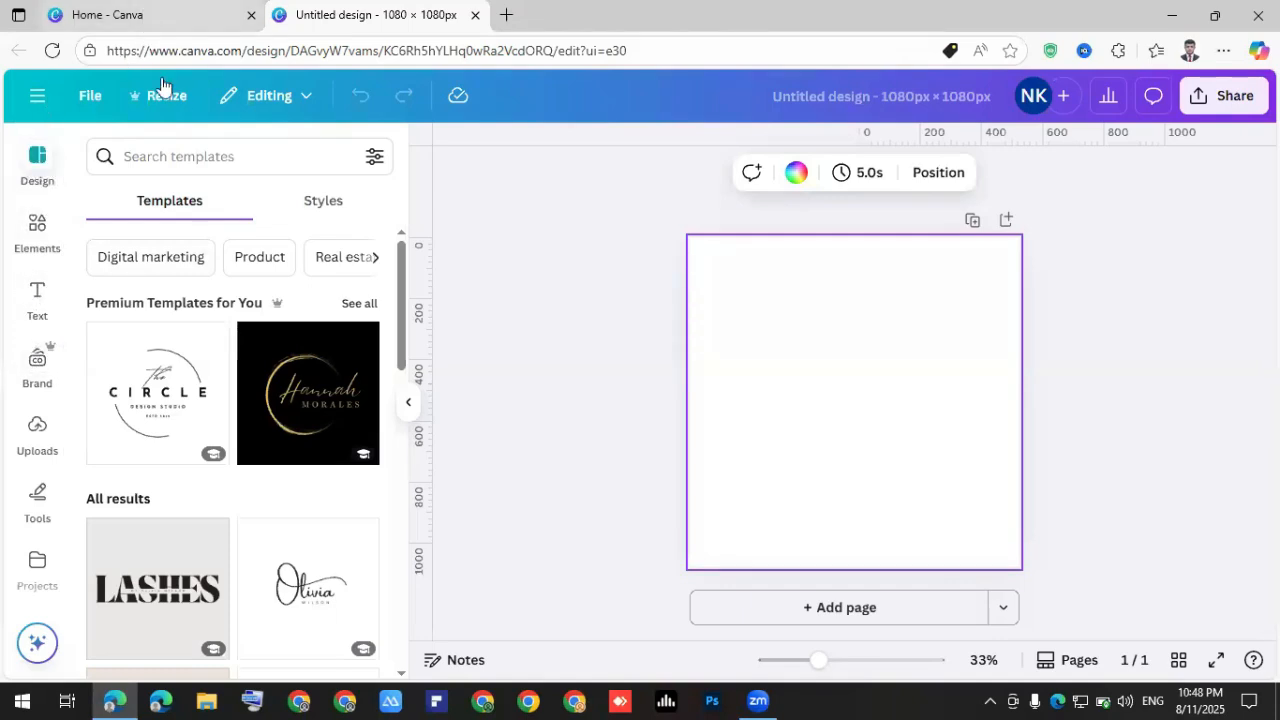
key("ctrl+shift+Tab")
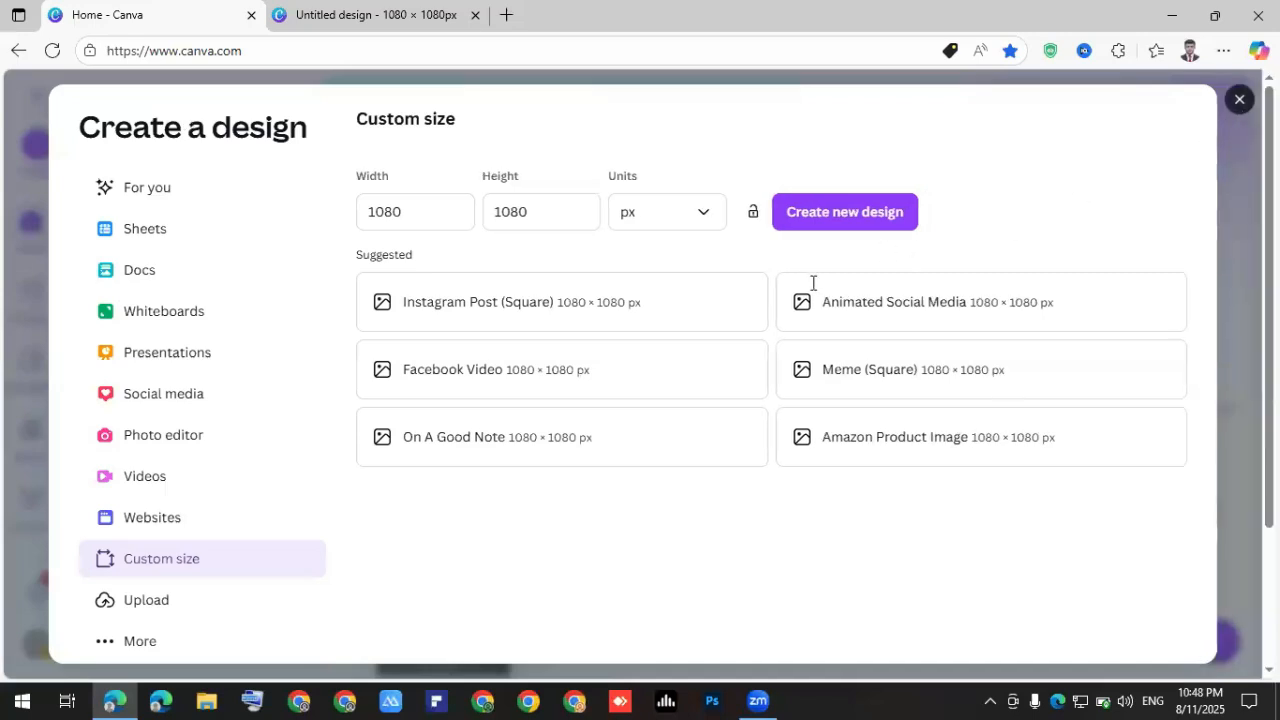
key("Escape")
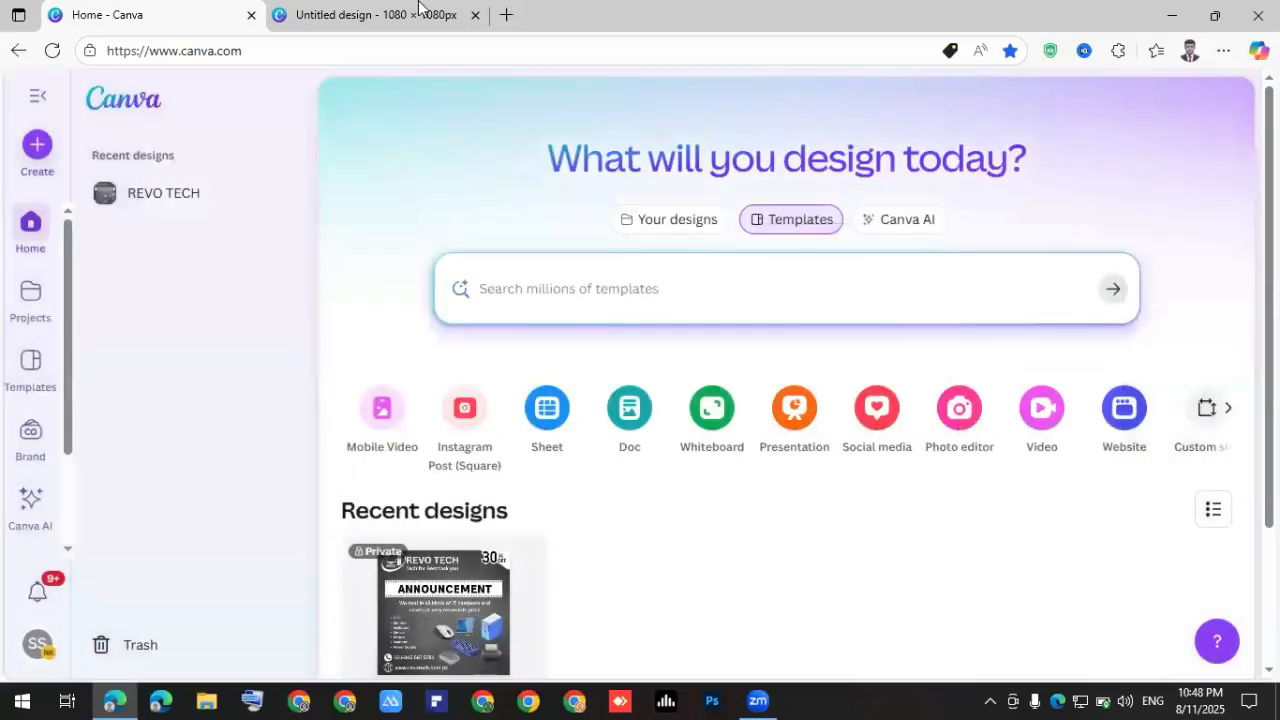
key("ctrl+Tab")
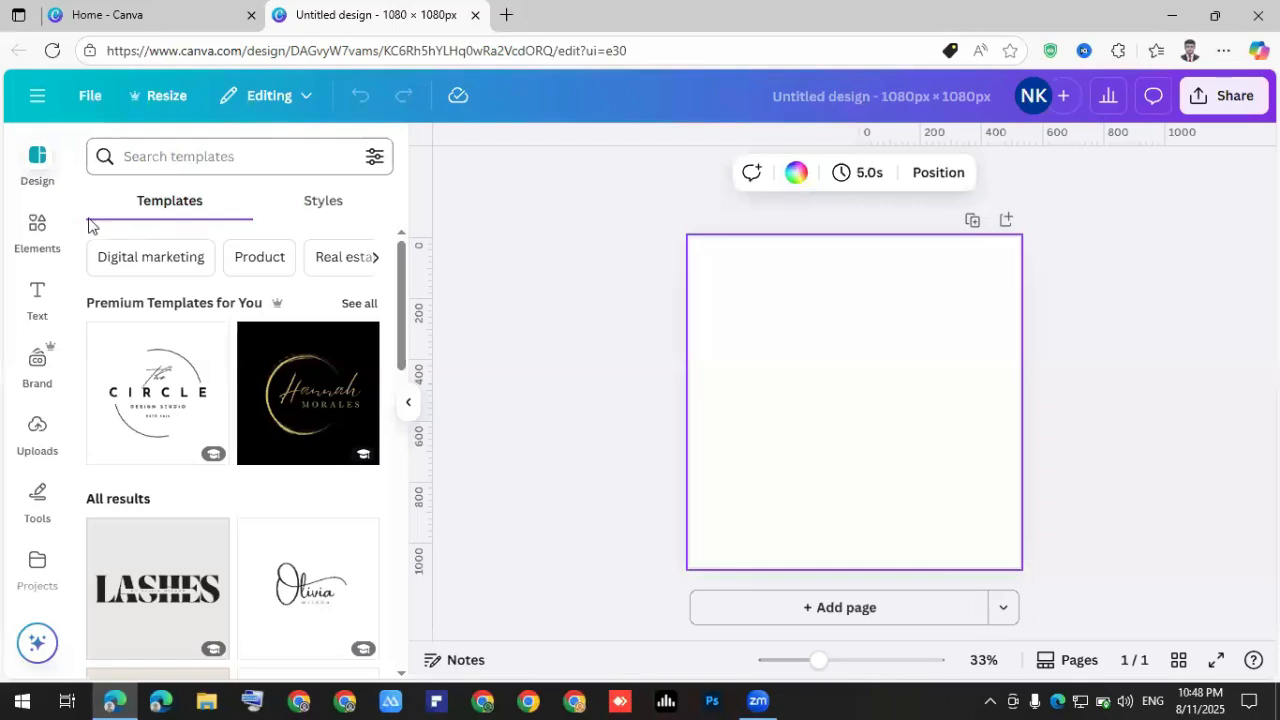
left_click(34, 228)
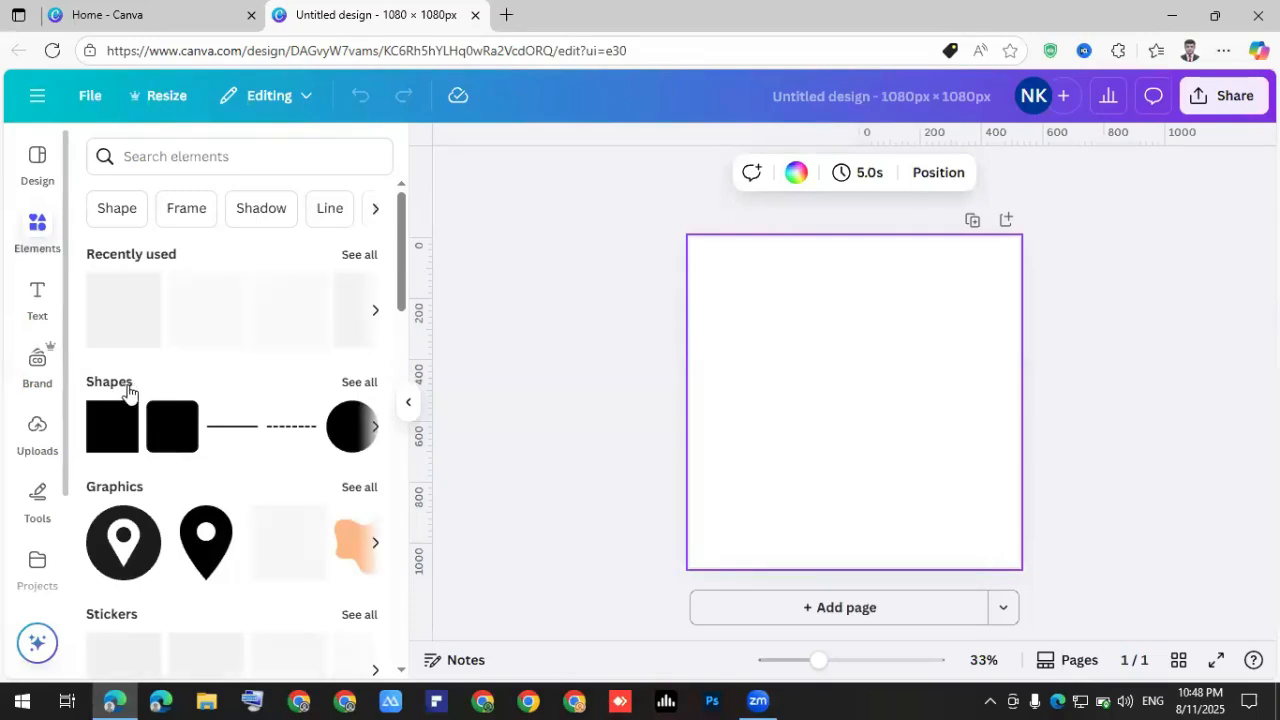
scroll(116, 345, "down", 2)
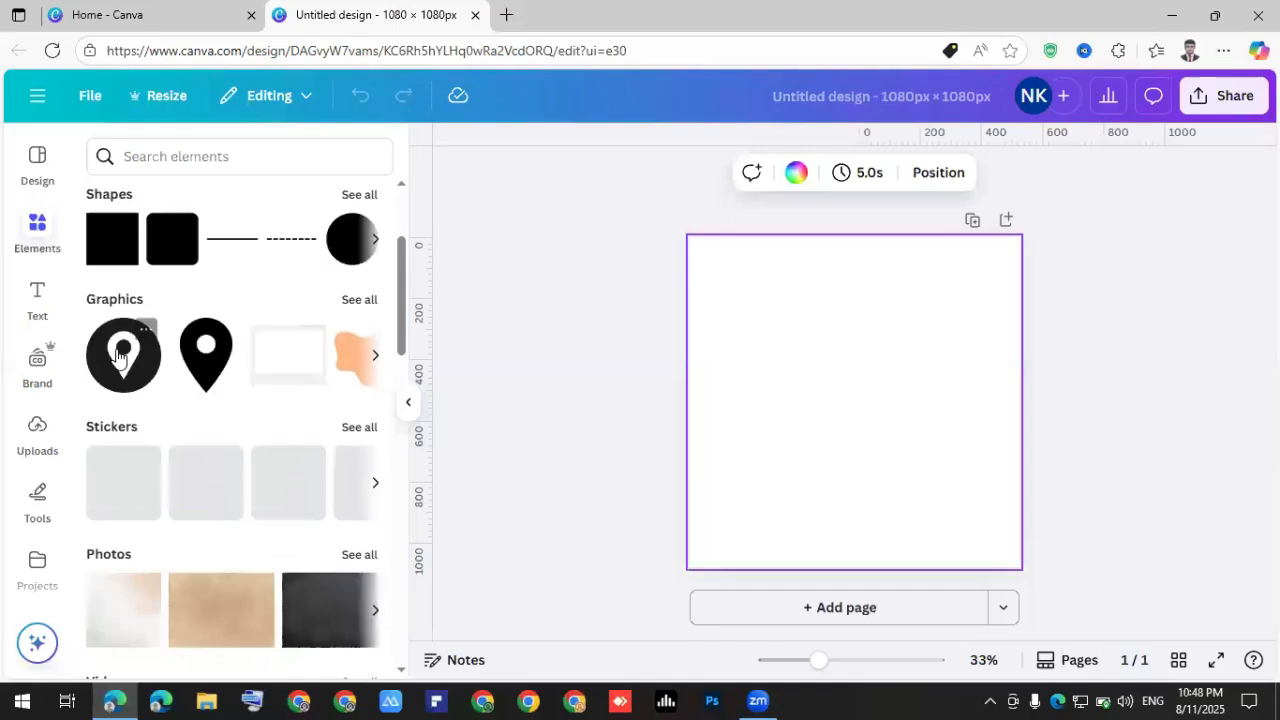
scroll(120, 390, "down", 2)
scroll(124, 400, "down", 3)
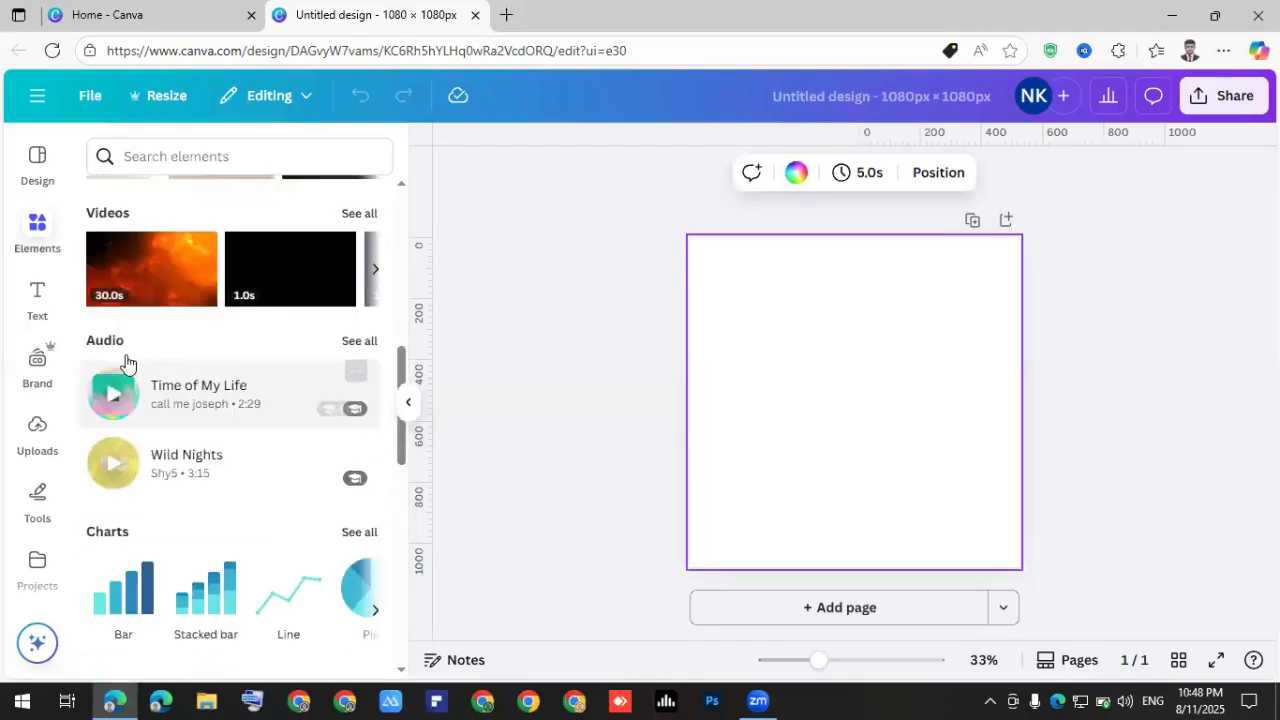
scroll(126, 362, "down", 5)
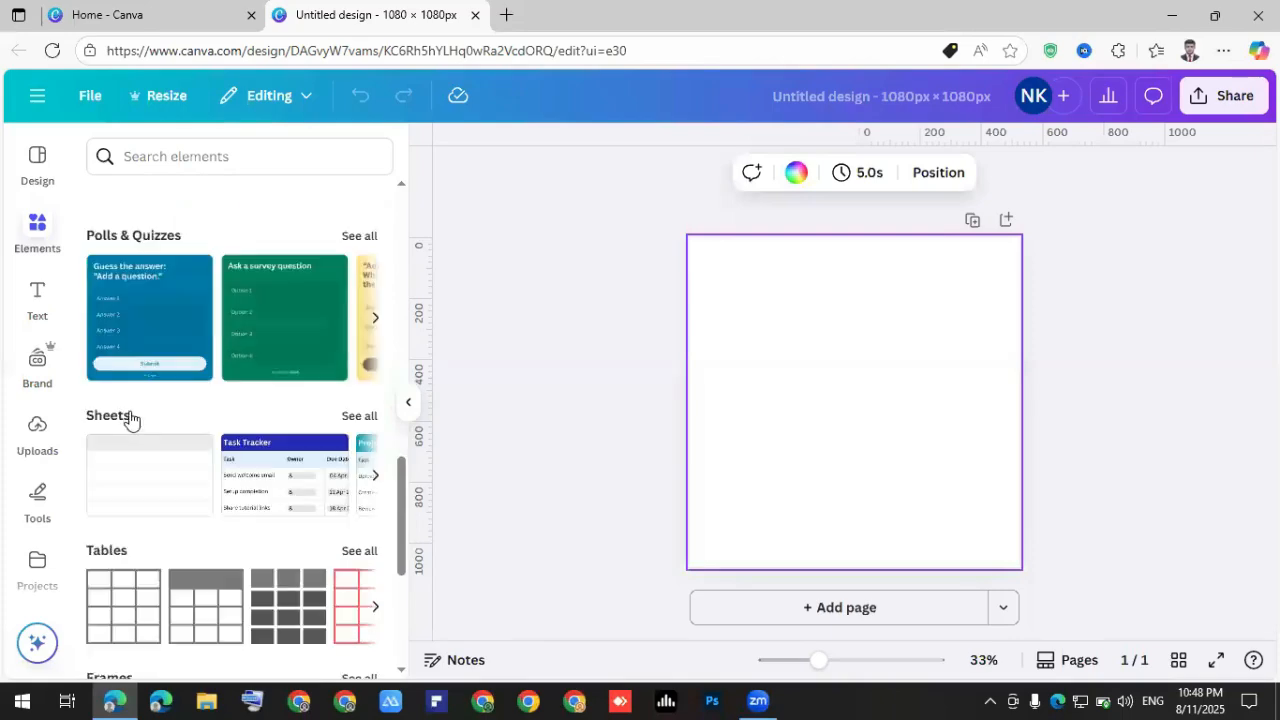
scroll(128, 418, "down", 4)
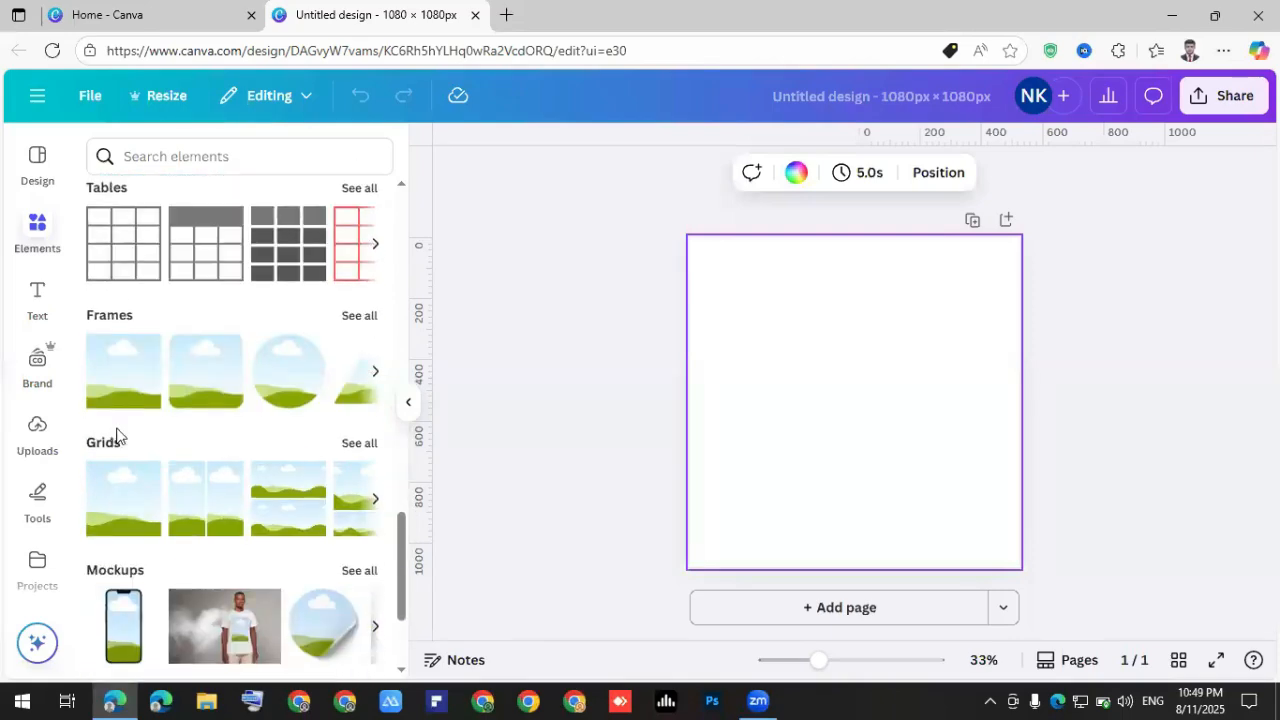
scroll(120, 436, "down", 1)
scroll(128, 480, "down", 1)
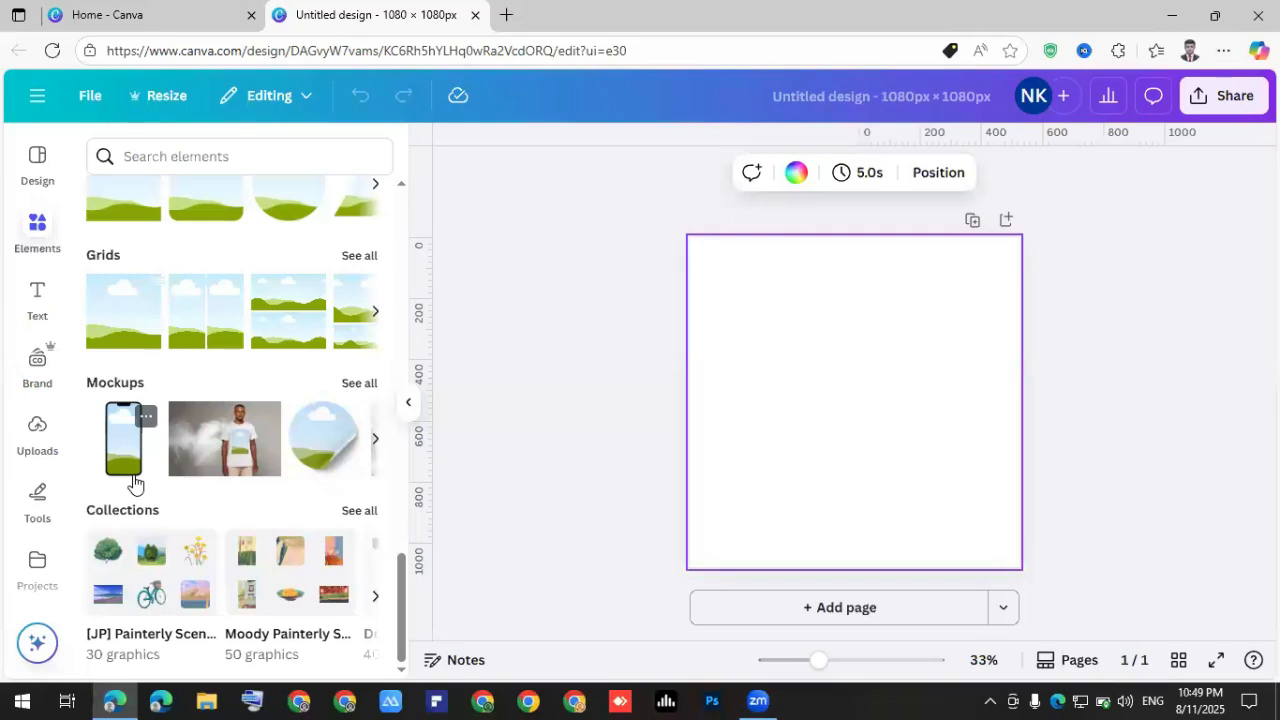
Browse the Text panel's font combinations, then bring up the Brand kit panel.
left_click(38, 295)
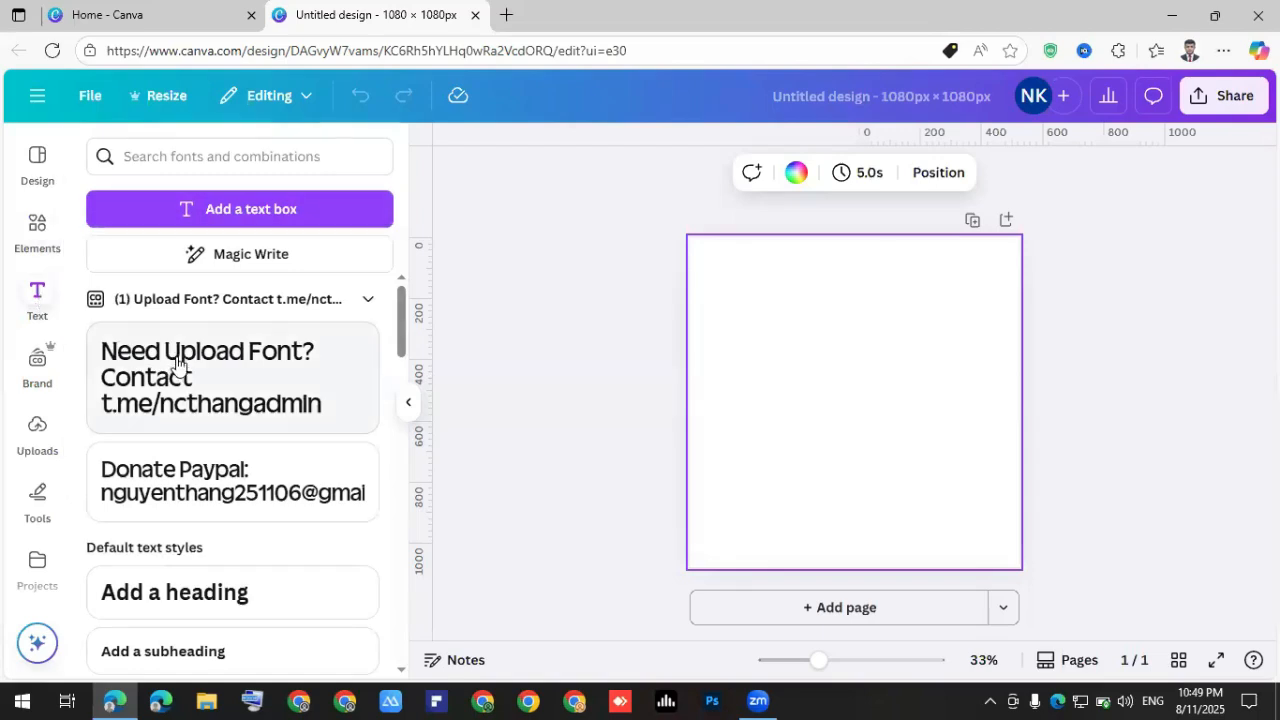
scroll(190, 375, "down", 5)
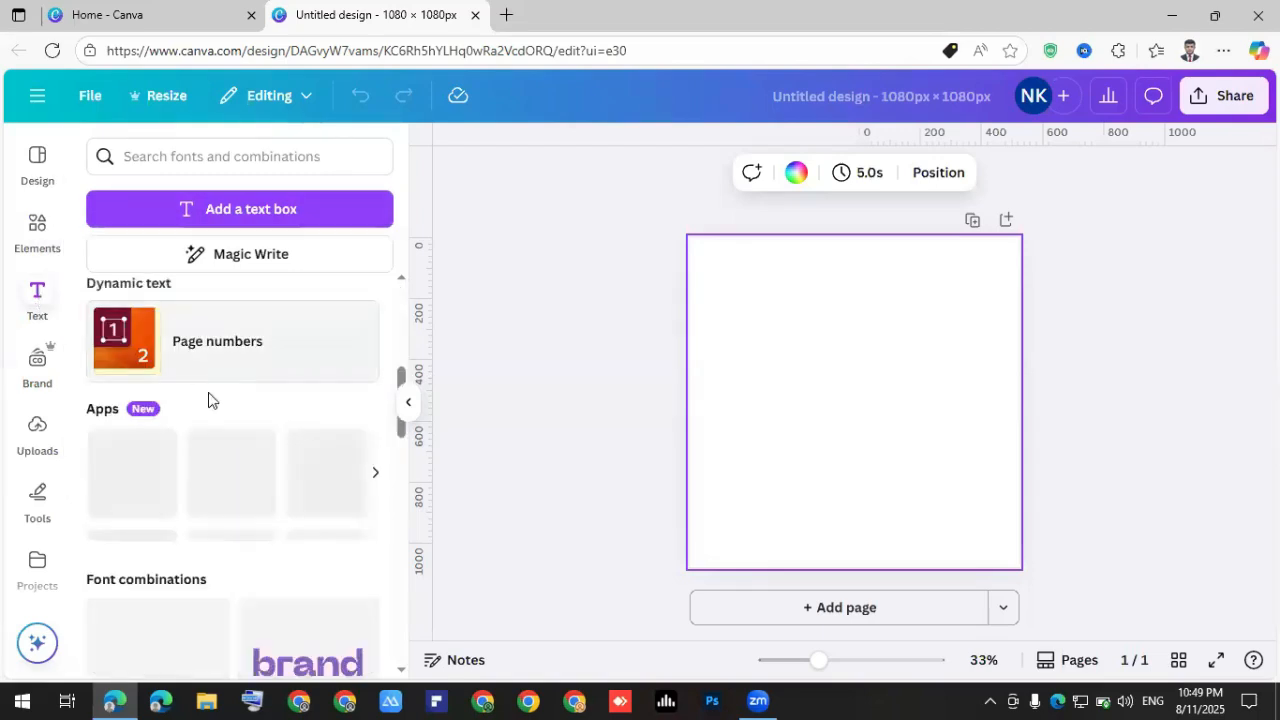
scroll(210, 400, "down", 2)
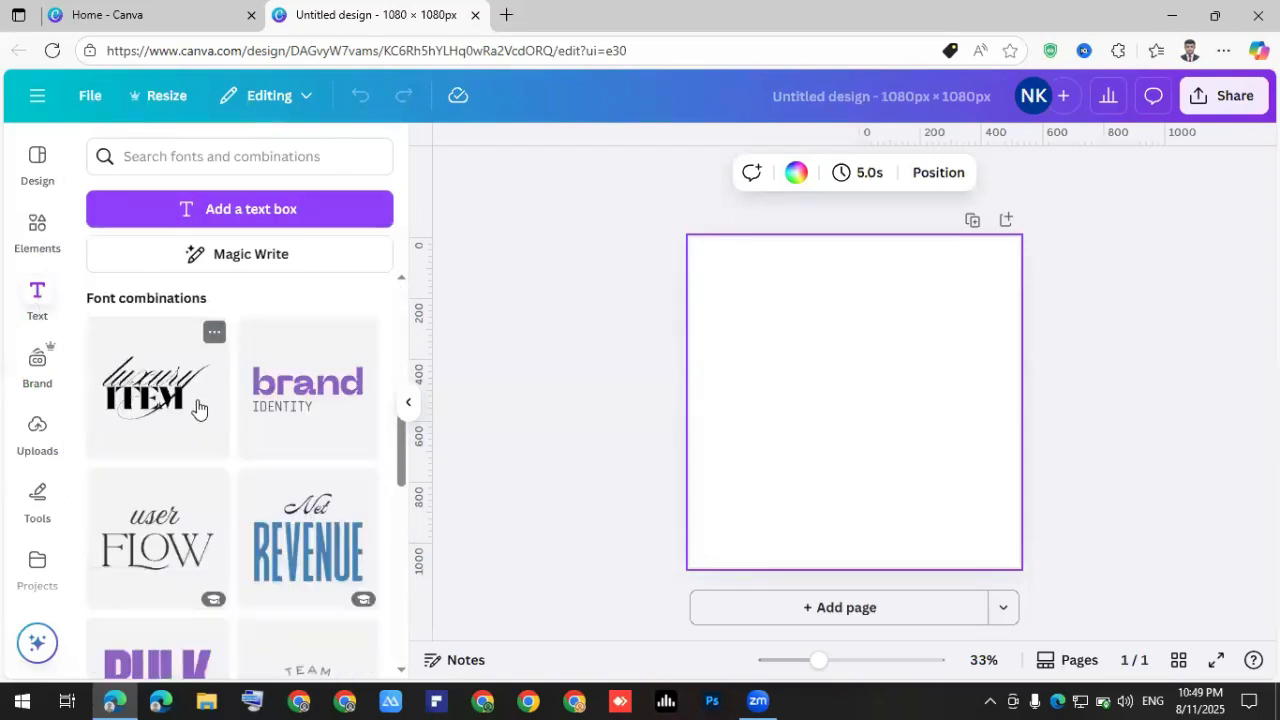
scroll(205, 420, "down", 2)
scroll(188, 400, "up", 5)
scroll(190, 418, "up", 3)
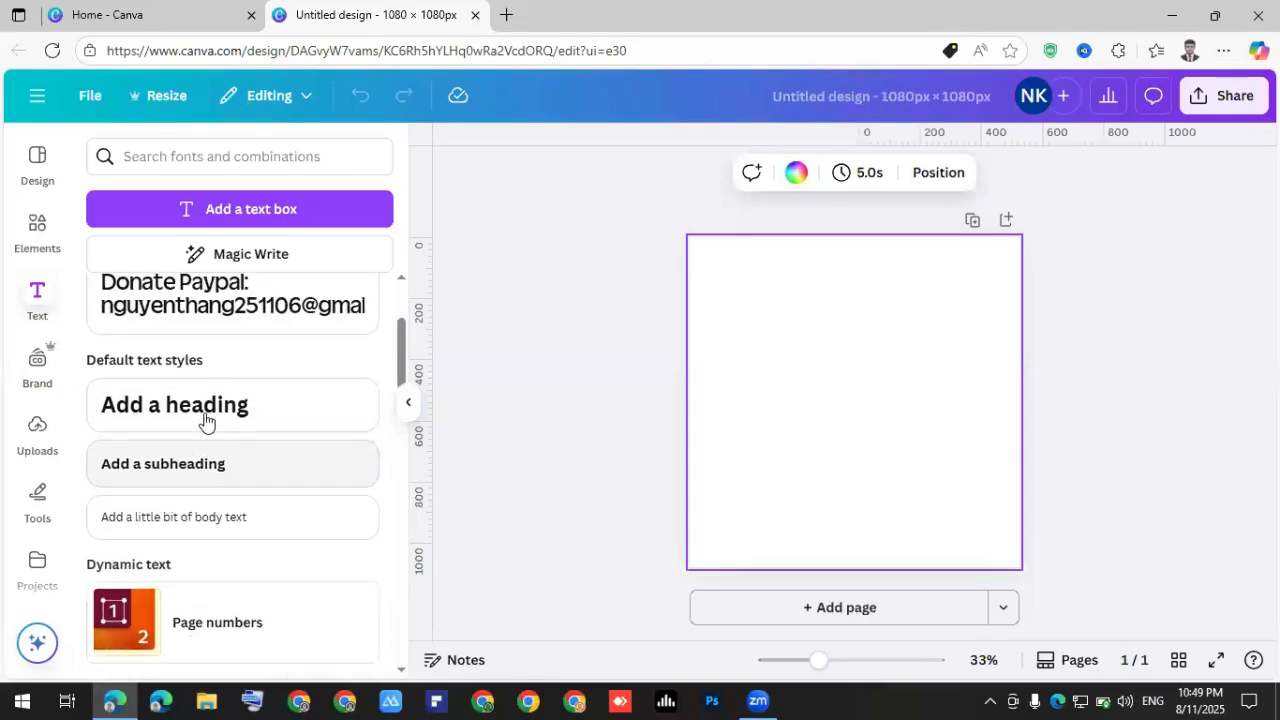
scroll(160, 420, "down", 4)
scroll(280, 390, "down", 2)
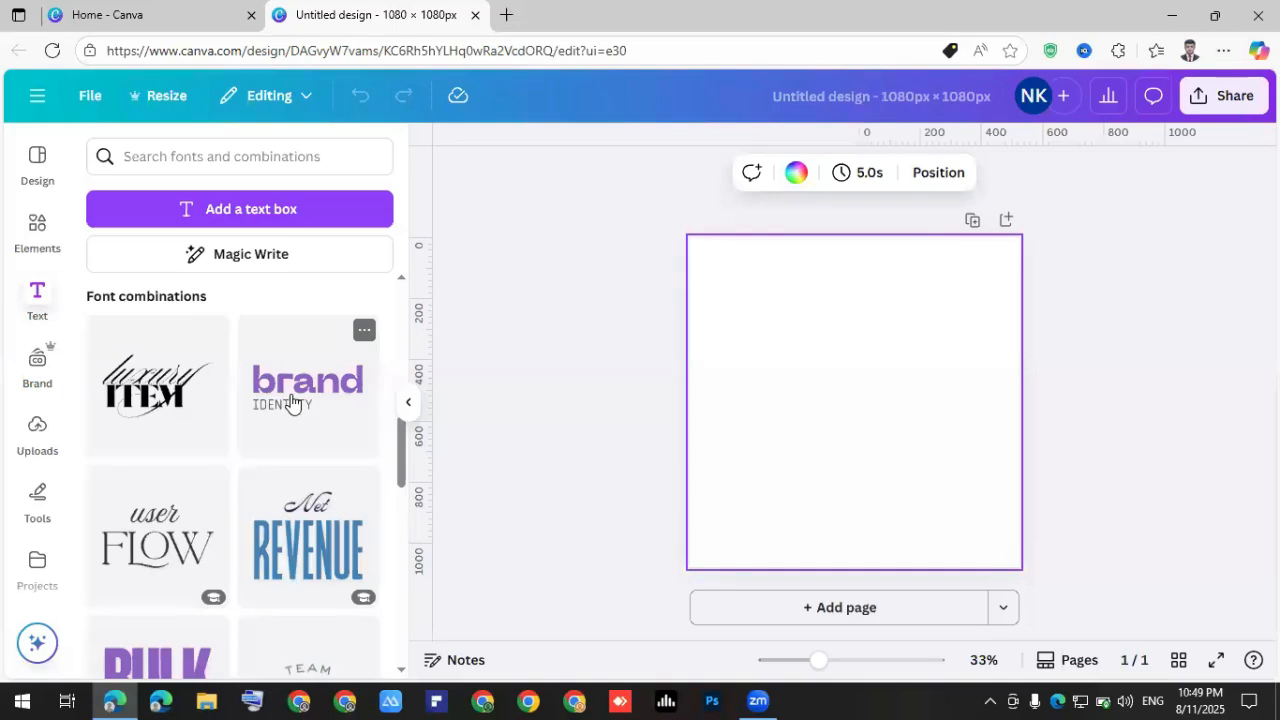
scroll(254, 432, "down", 5)
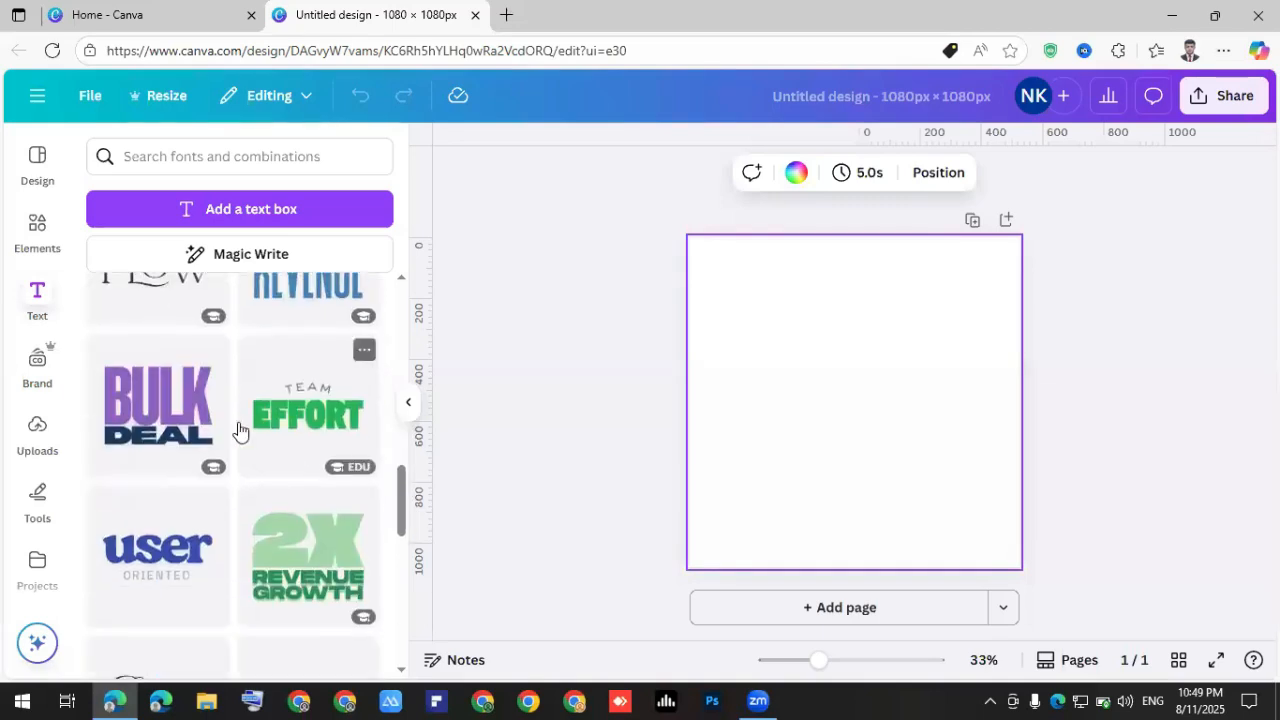
scroll(243, 432, "down", 5)
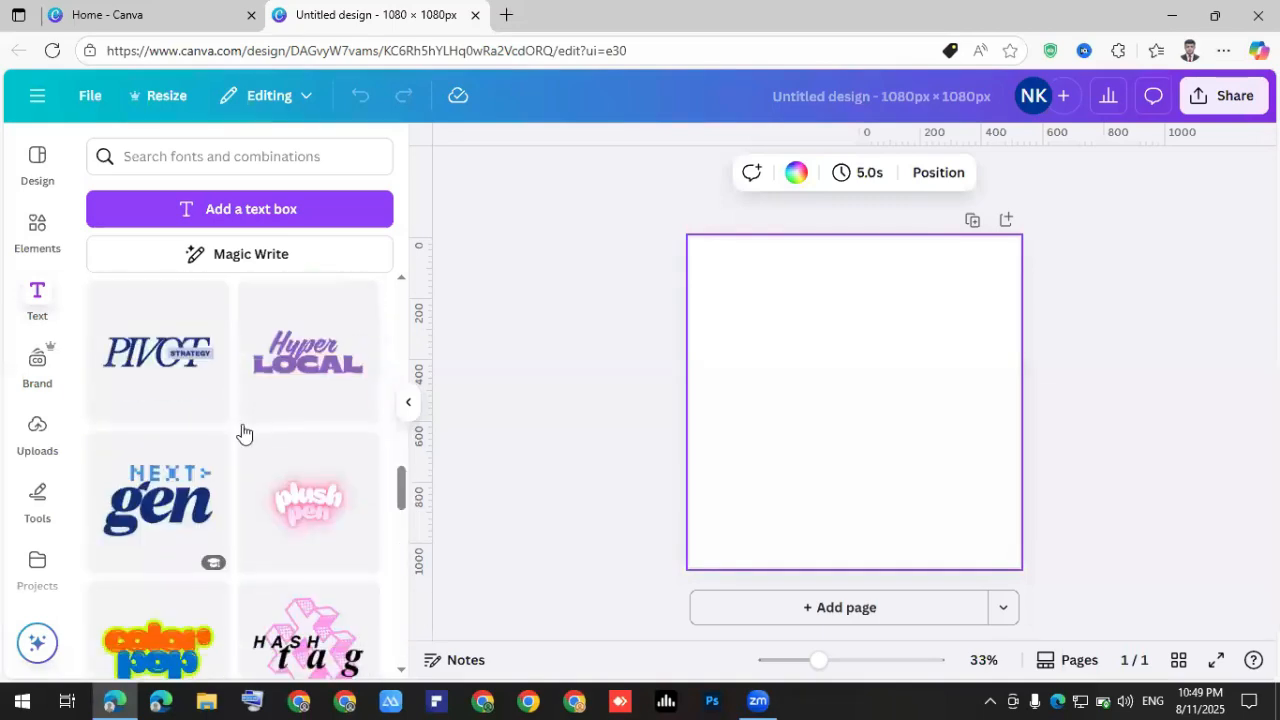
scroll(243, 432, "down", 3)
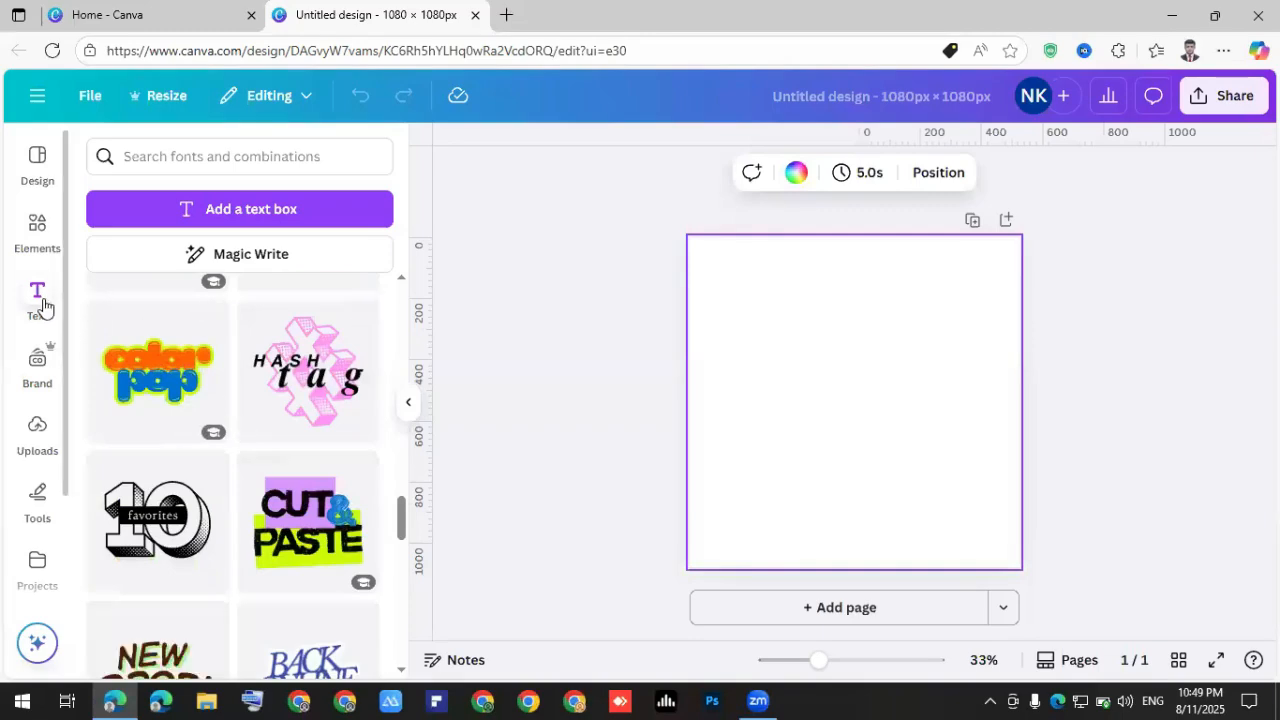
left_click(37, 366)
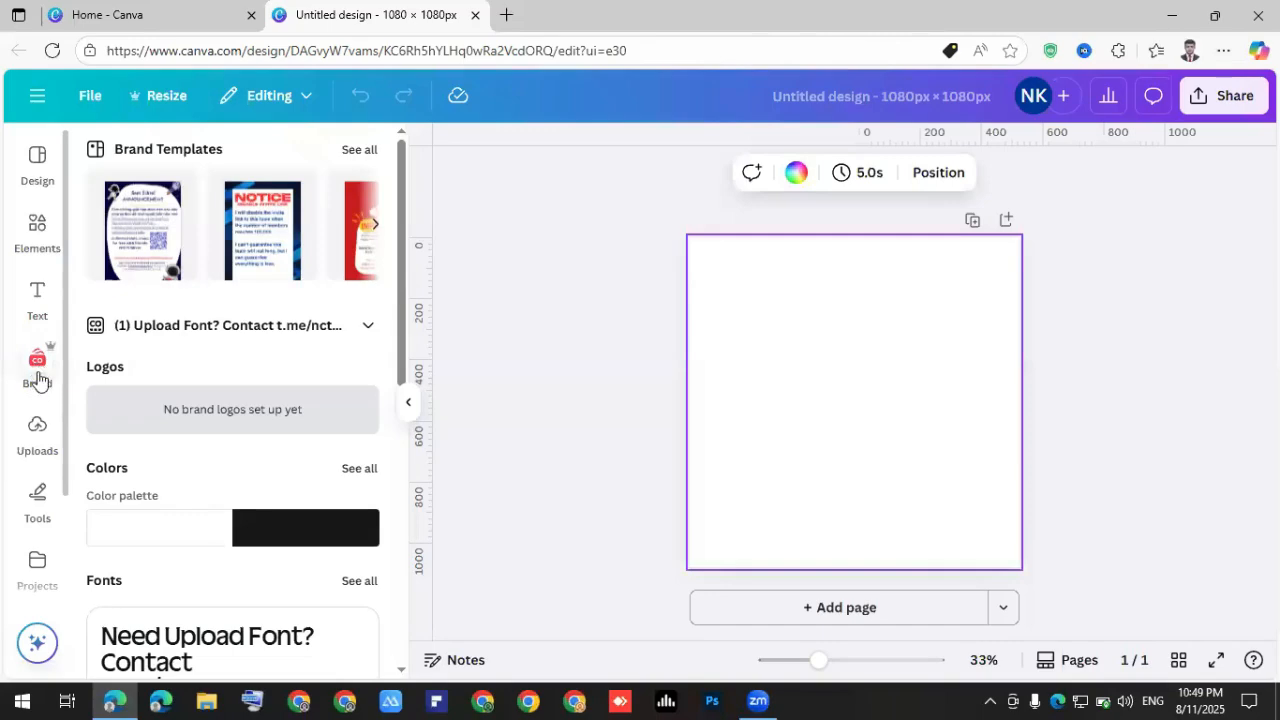
Visit Uploads, then browse the Apps panel's Featured, Trending and More from Canva sections.
left_click(34, 430)
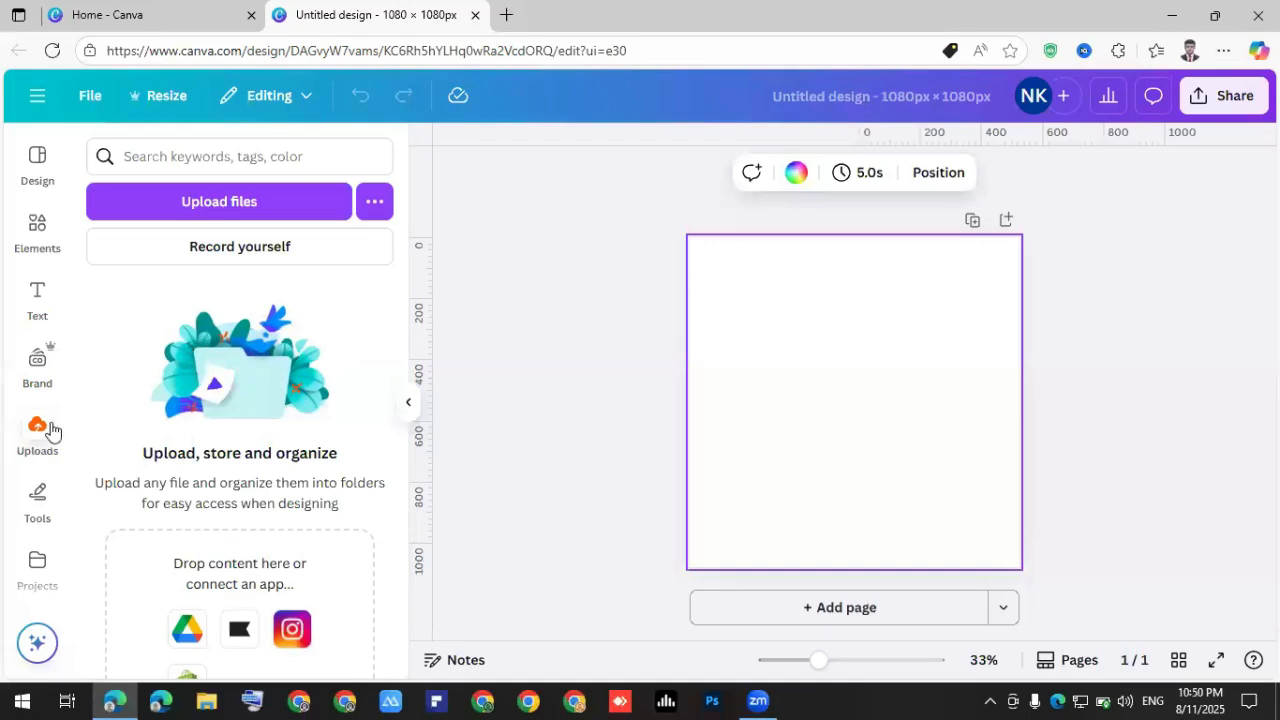
scroll(40, 440, "down", 1)
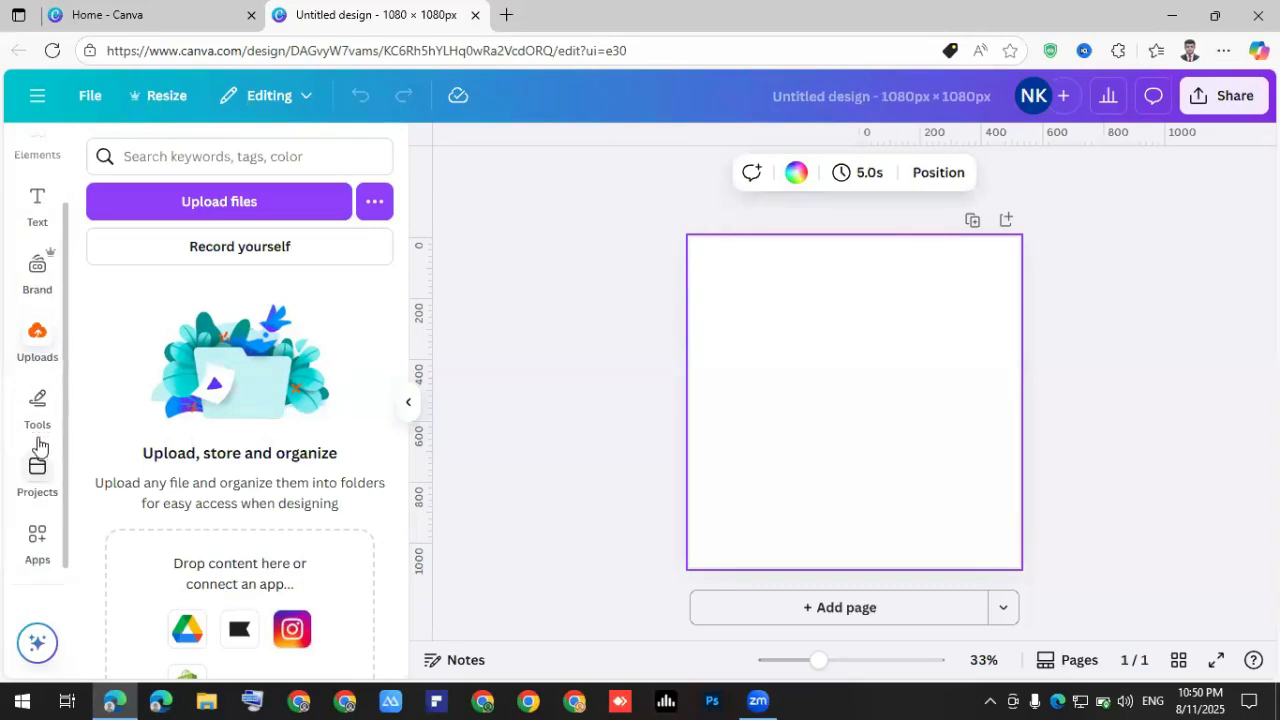
scroll(38, 455, "down", 1)
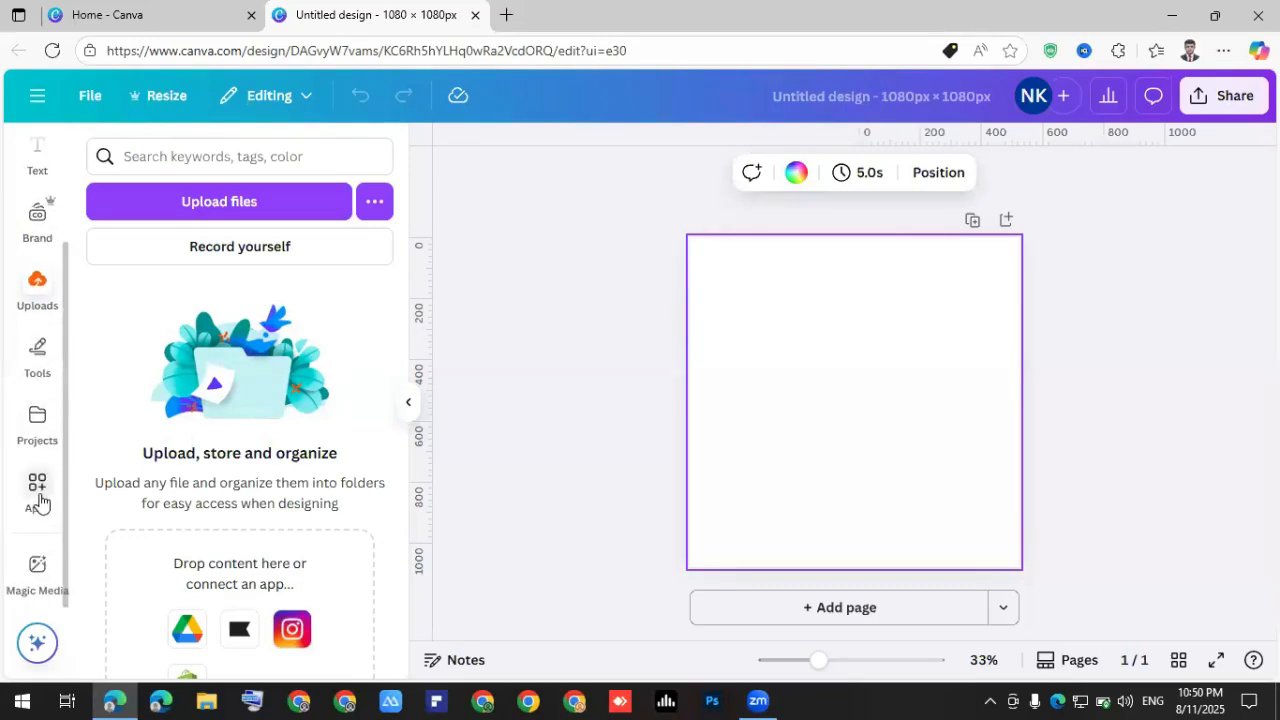
left_click(37, 488)
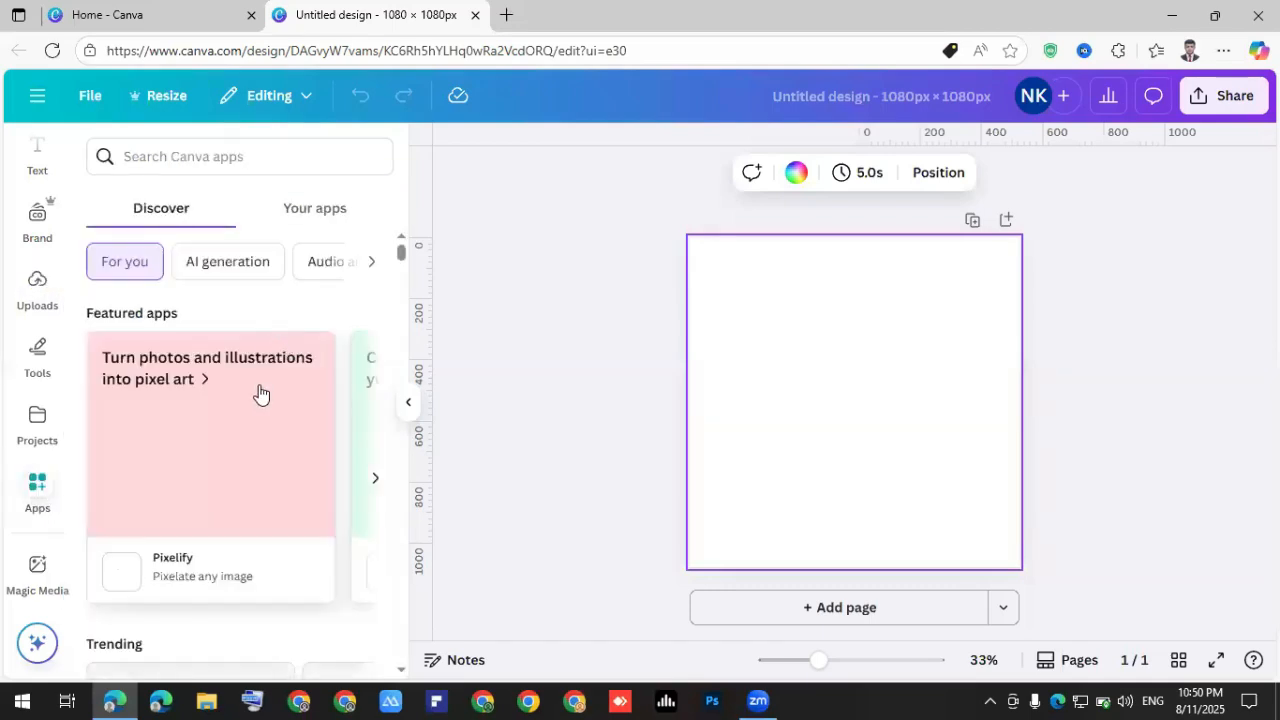
scroll(252, 404, "down", 2)
scroll(252, 404, "down", 1)
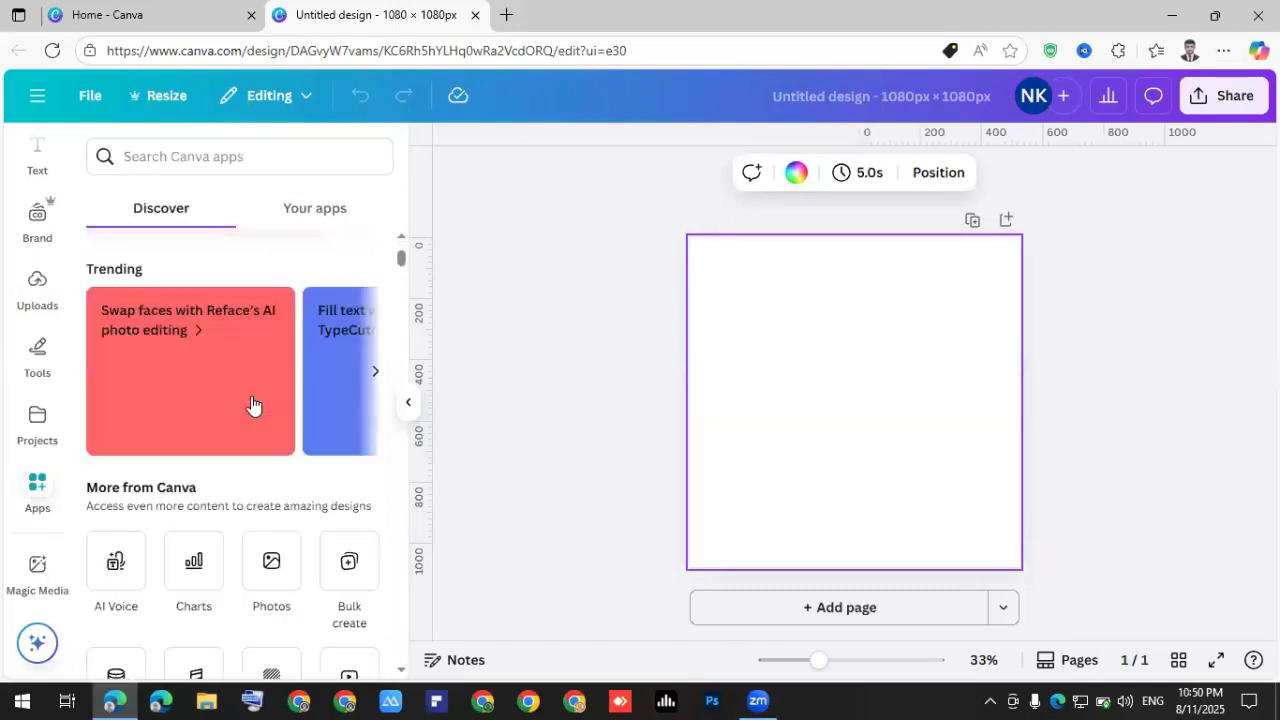
scroll(252, 404, "up", 2)
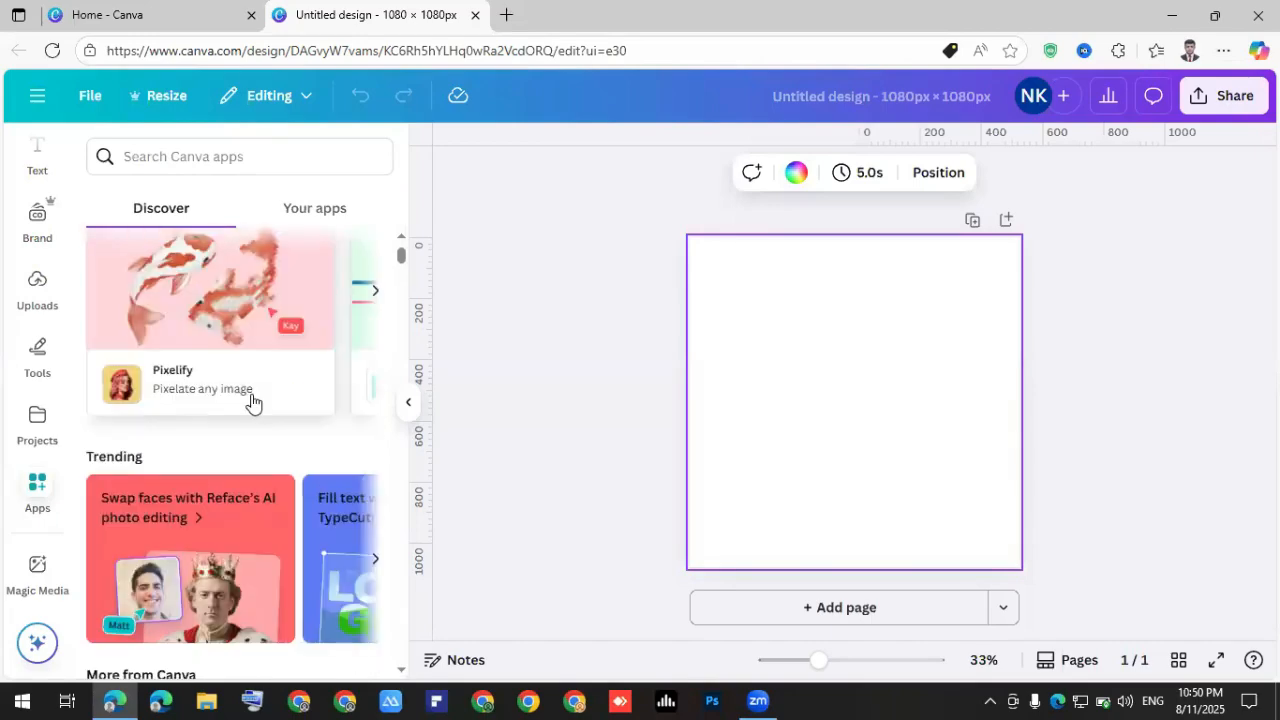
scroll(253, 404, "down", 1)
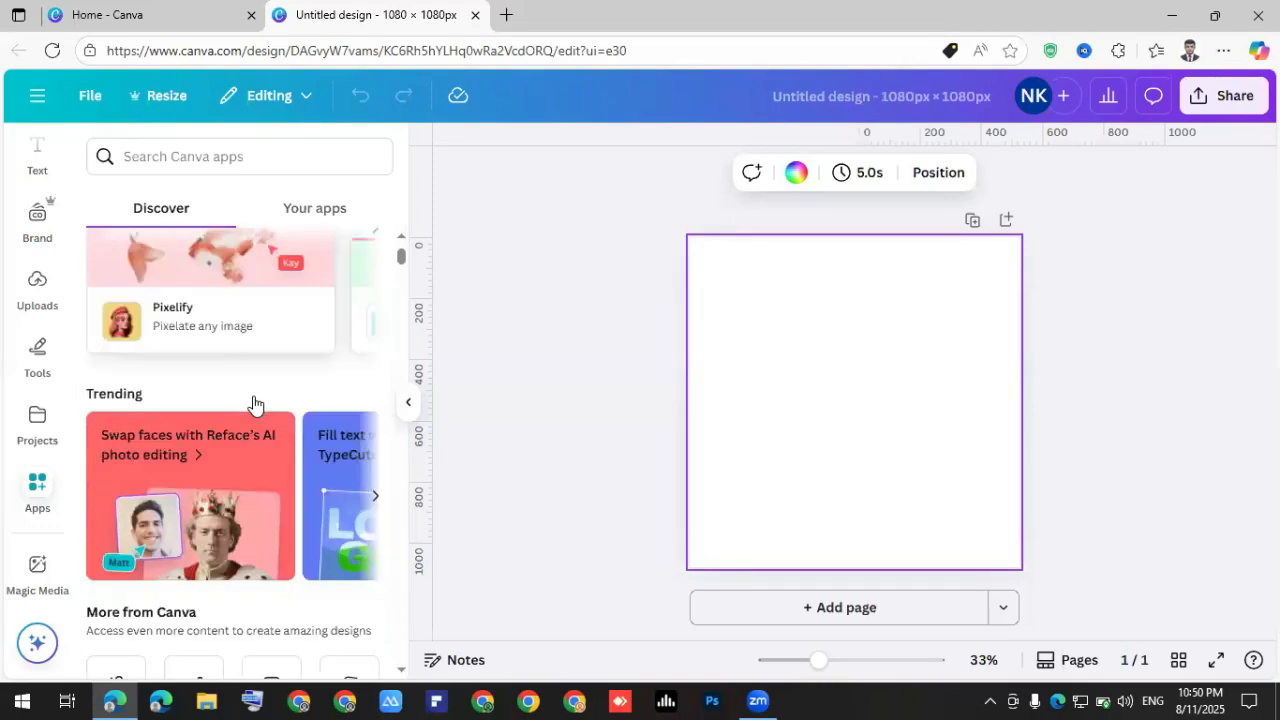
scroll(253, 404, "down", 2)
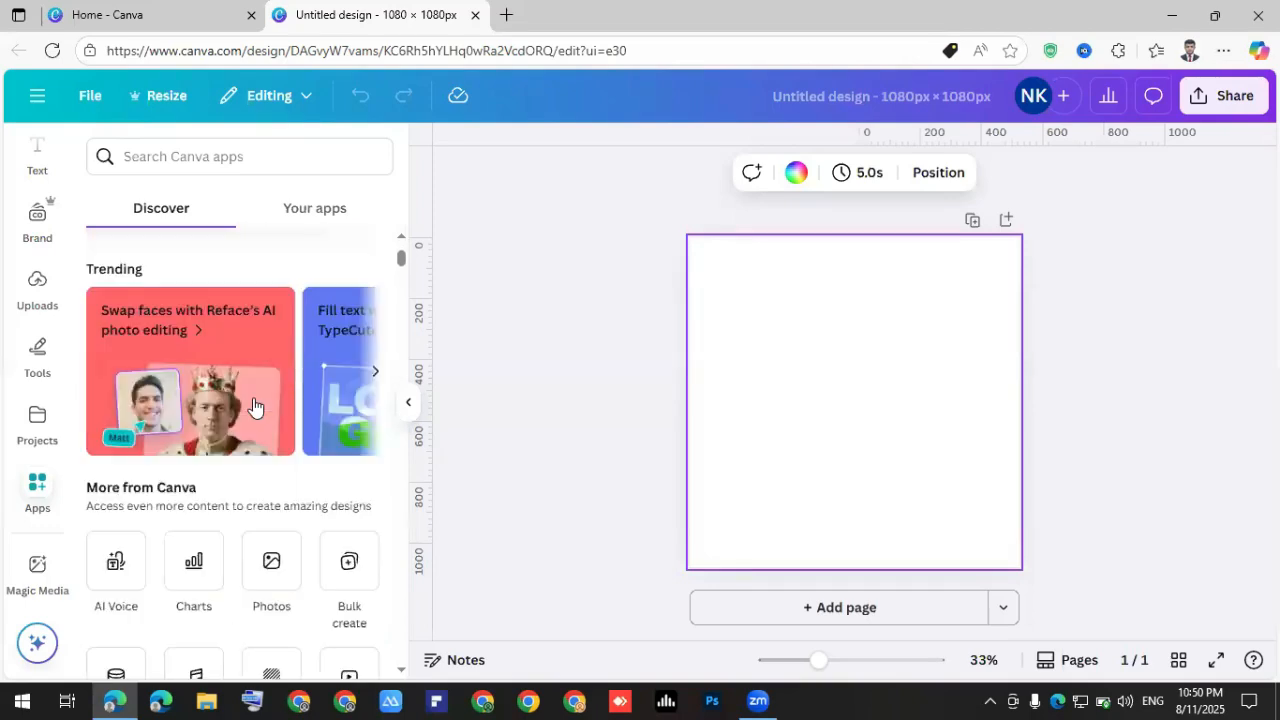
scroll(253, 404, "down", 3)
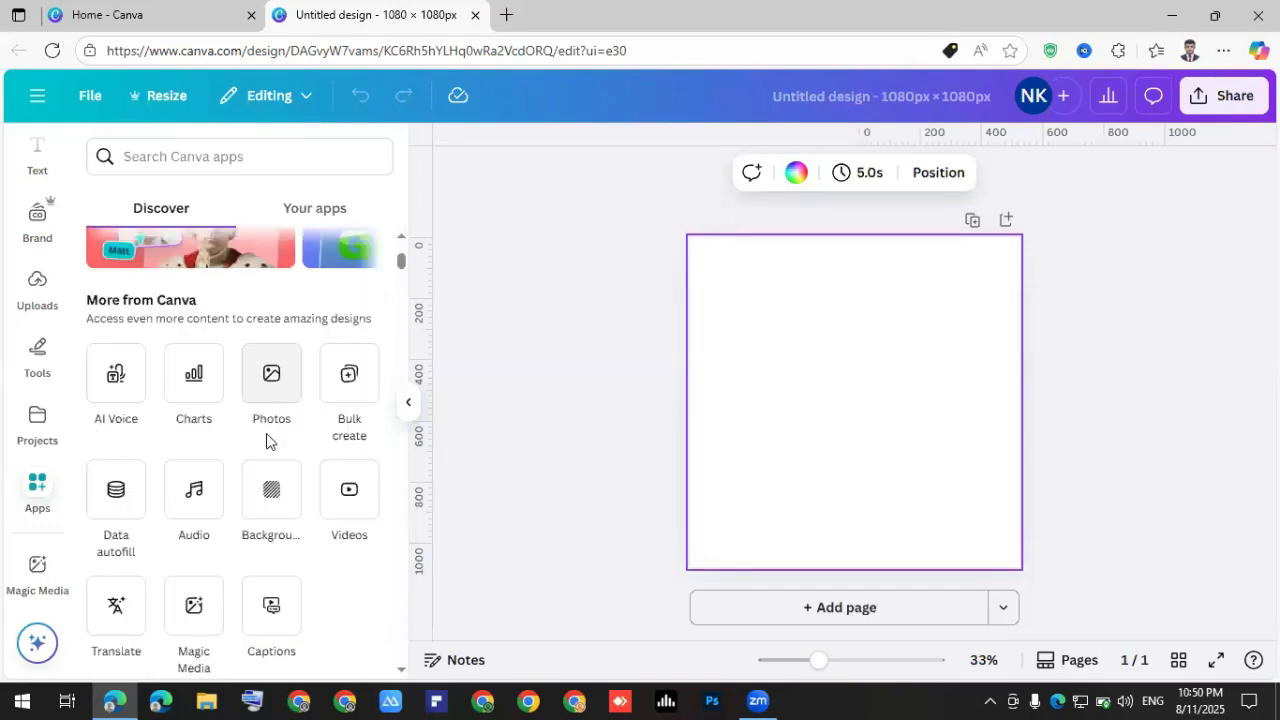
scroll(264, 442, "down", 3)
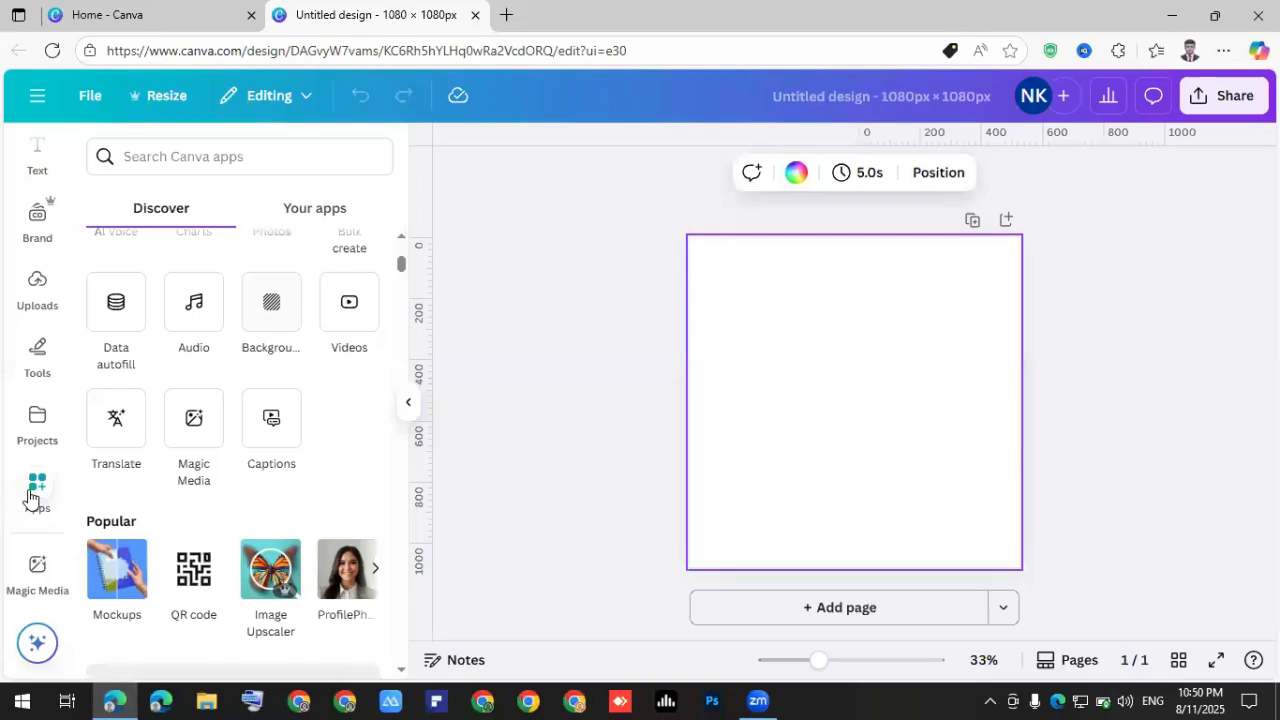
scroll(50, 494, "up", 3)
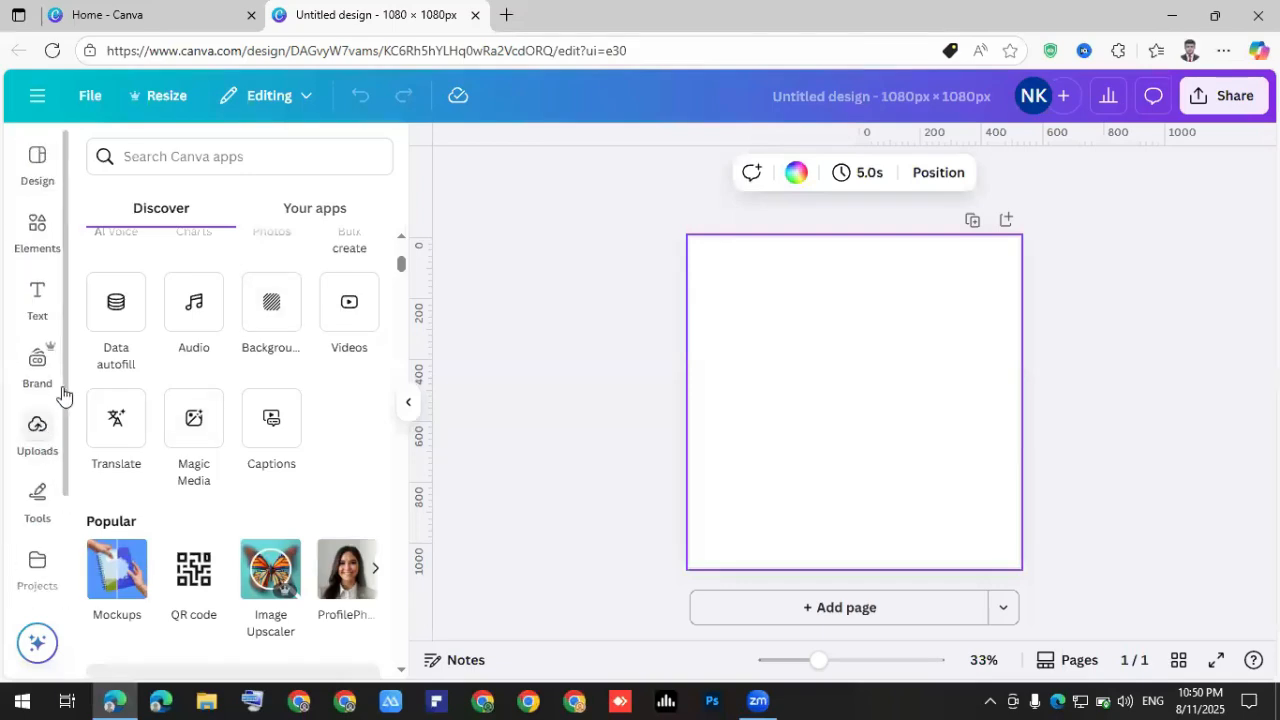
Search the Elements library with 'back' and pick the Background suggestion.
left_click(40, 226)
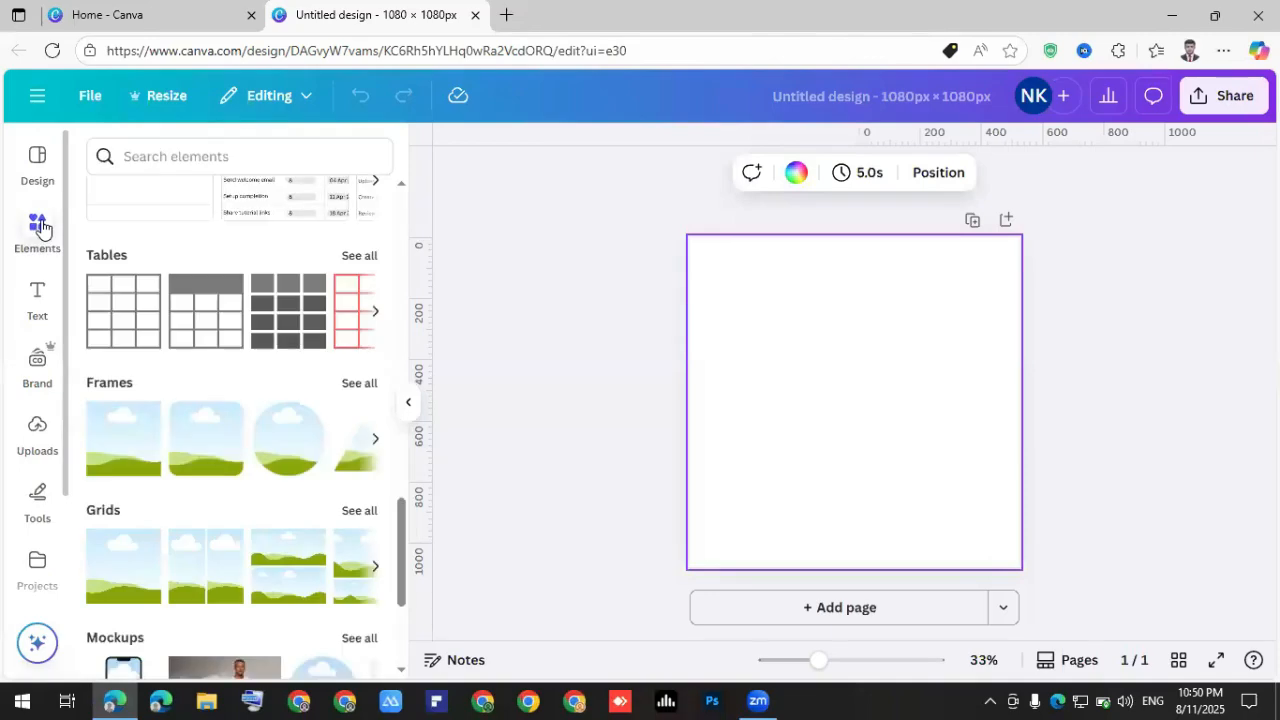
left_click(193, 152)
left_click(840, 345)
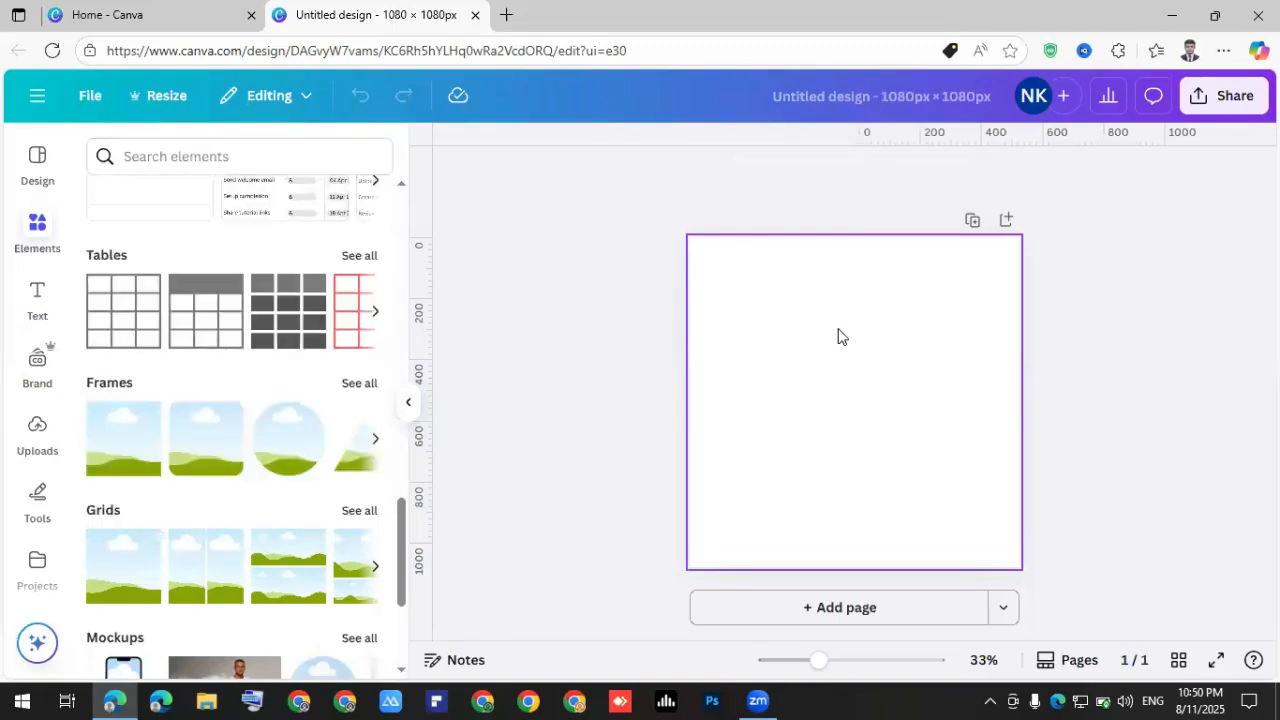
left_click(238, 152)
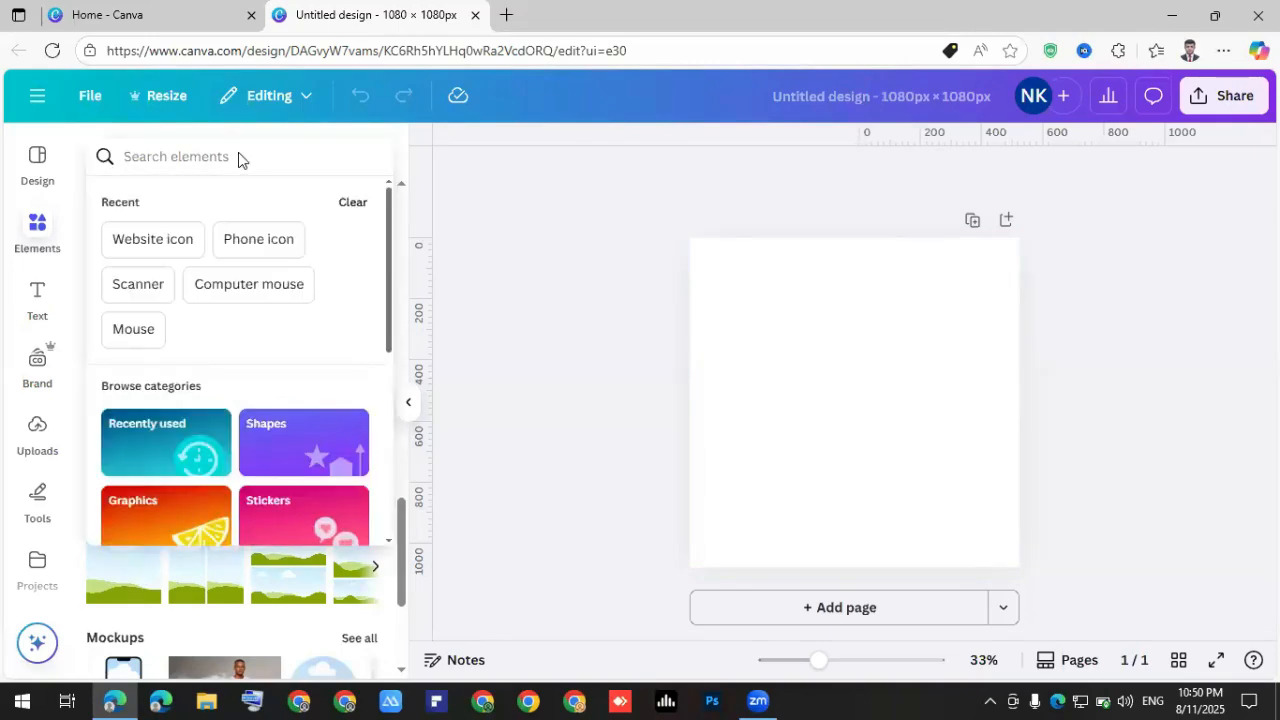
type("back")
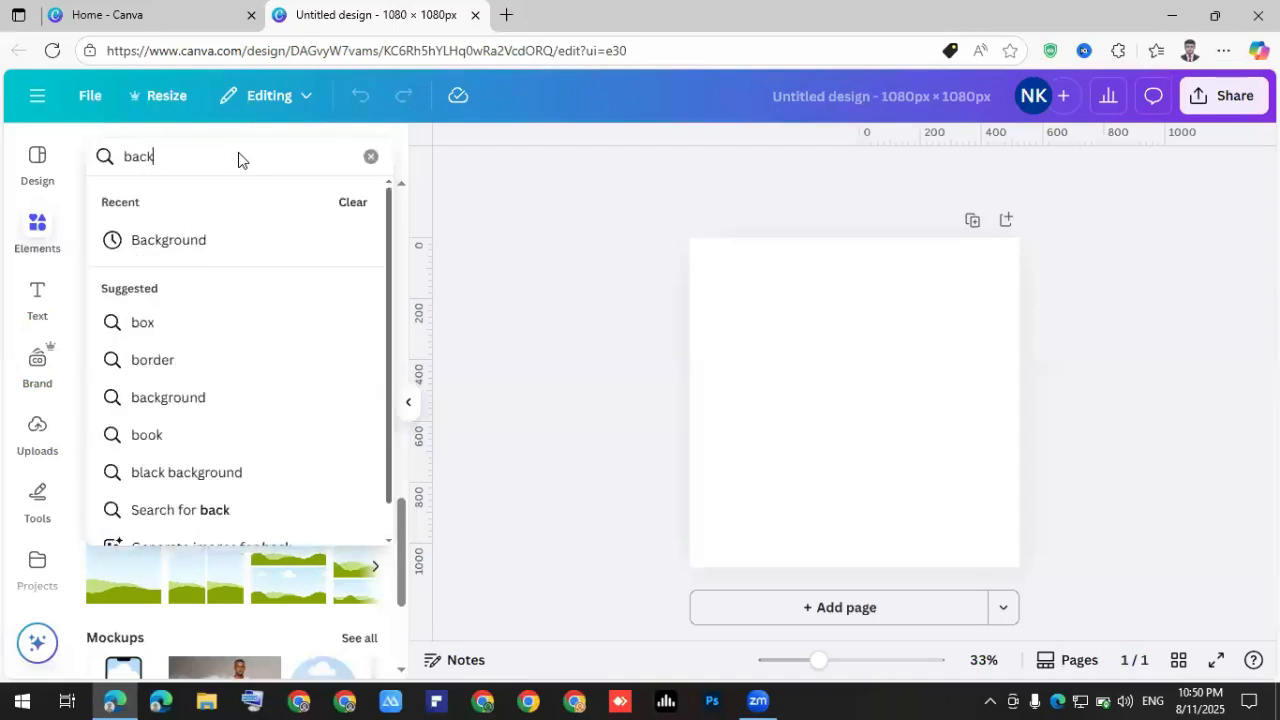
left_click(171, 240)
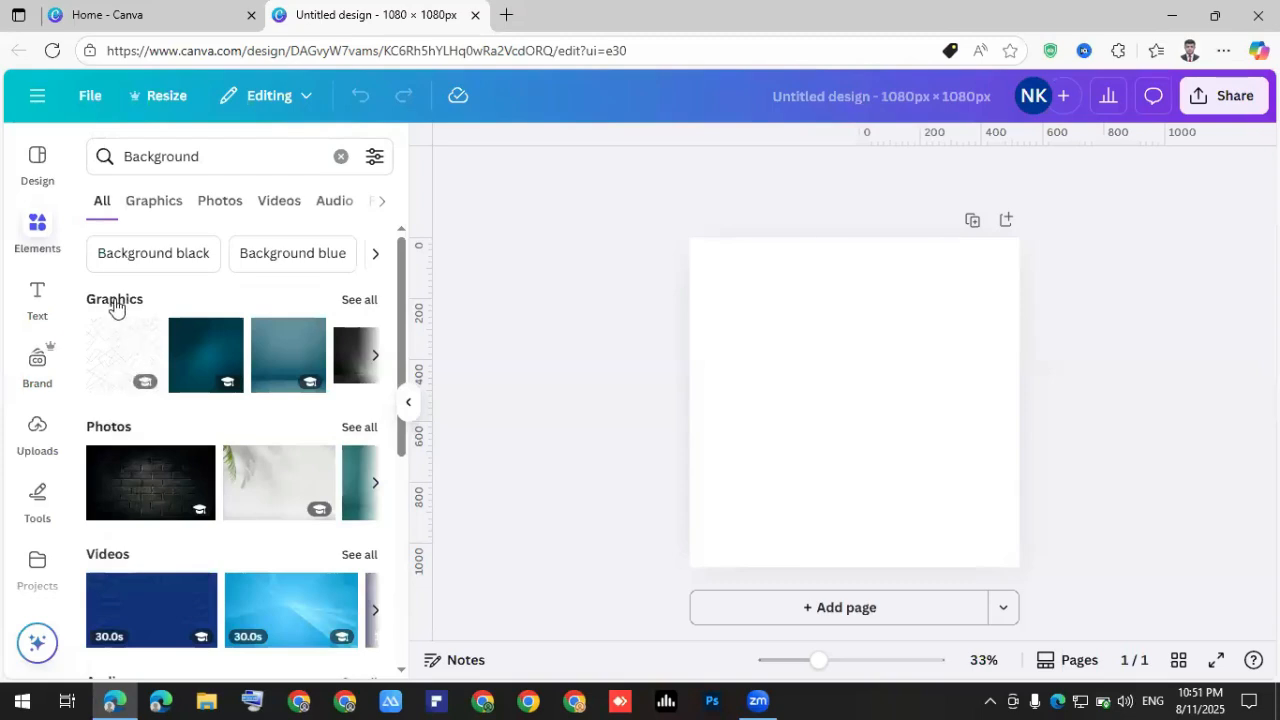
Show all Background graphics results and scroll through them.
left_click(355, 302)
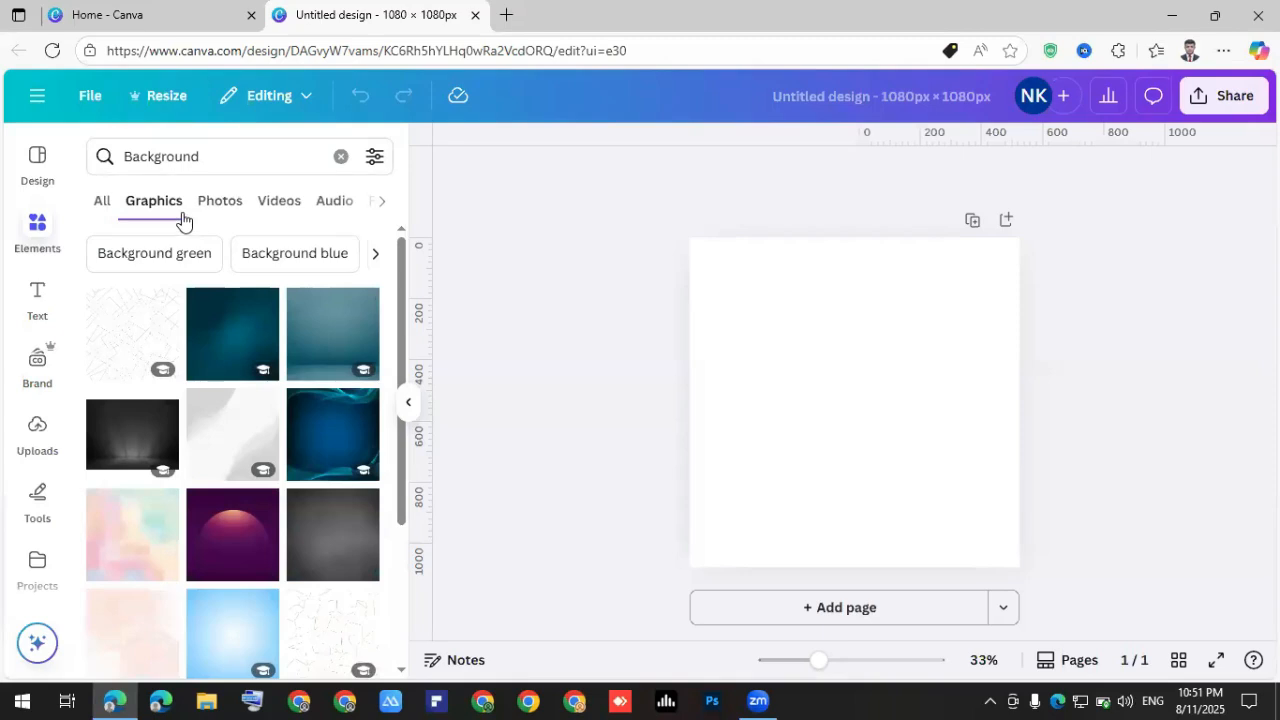
scroll(193, 385, "down", 1)
scroll(193, 385, "down", 2)
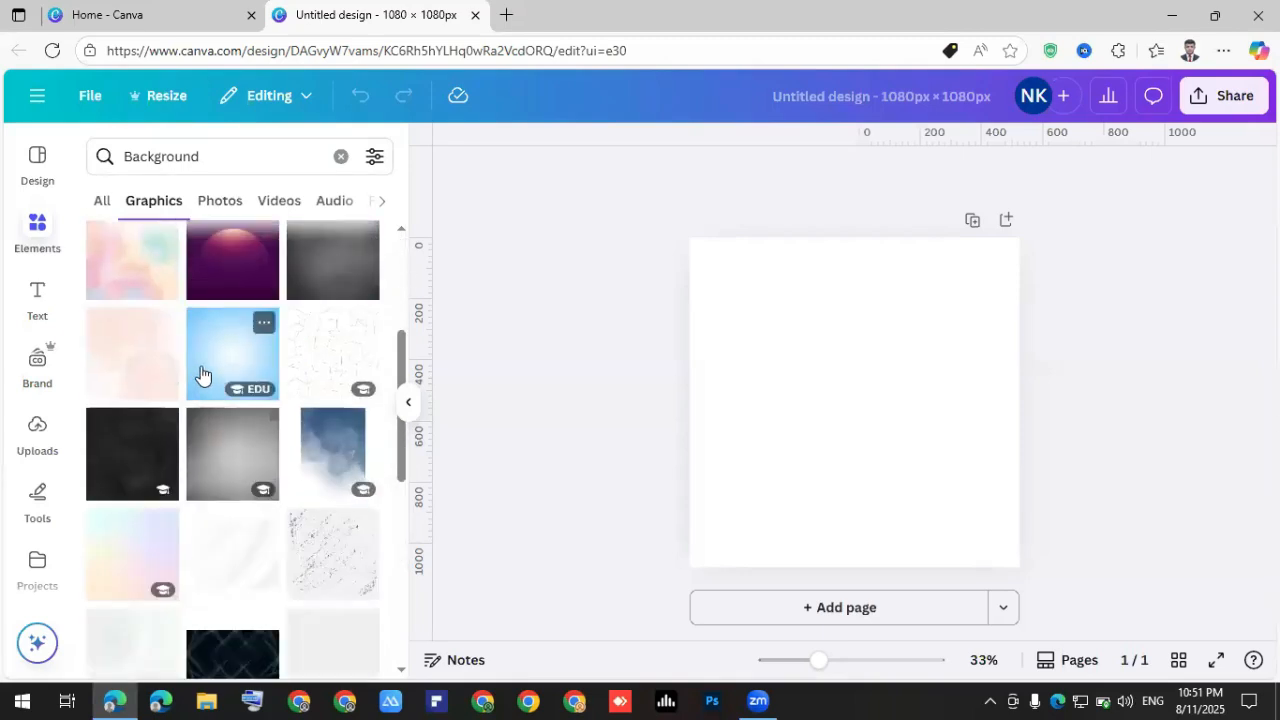
scroll(198, 378, "down", 2)
scroll(200, 375, "up", 5)
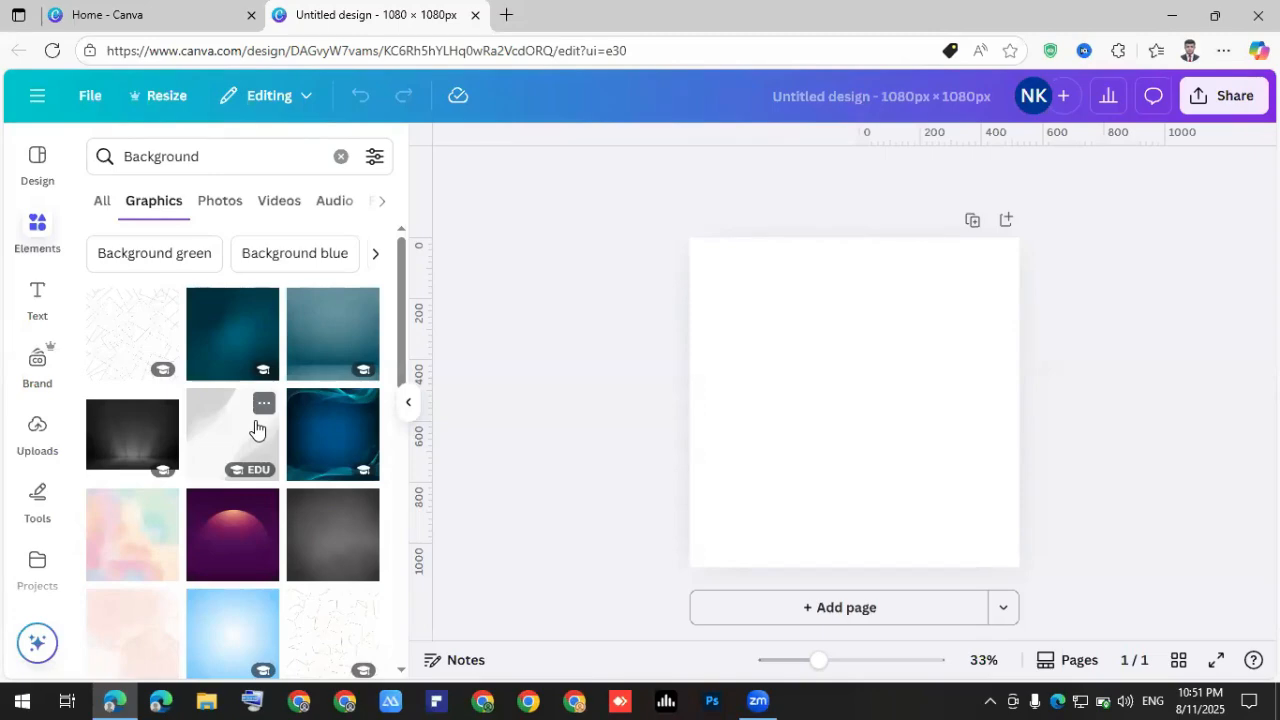
scroll(334, 451, "down", 2)
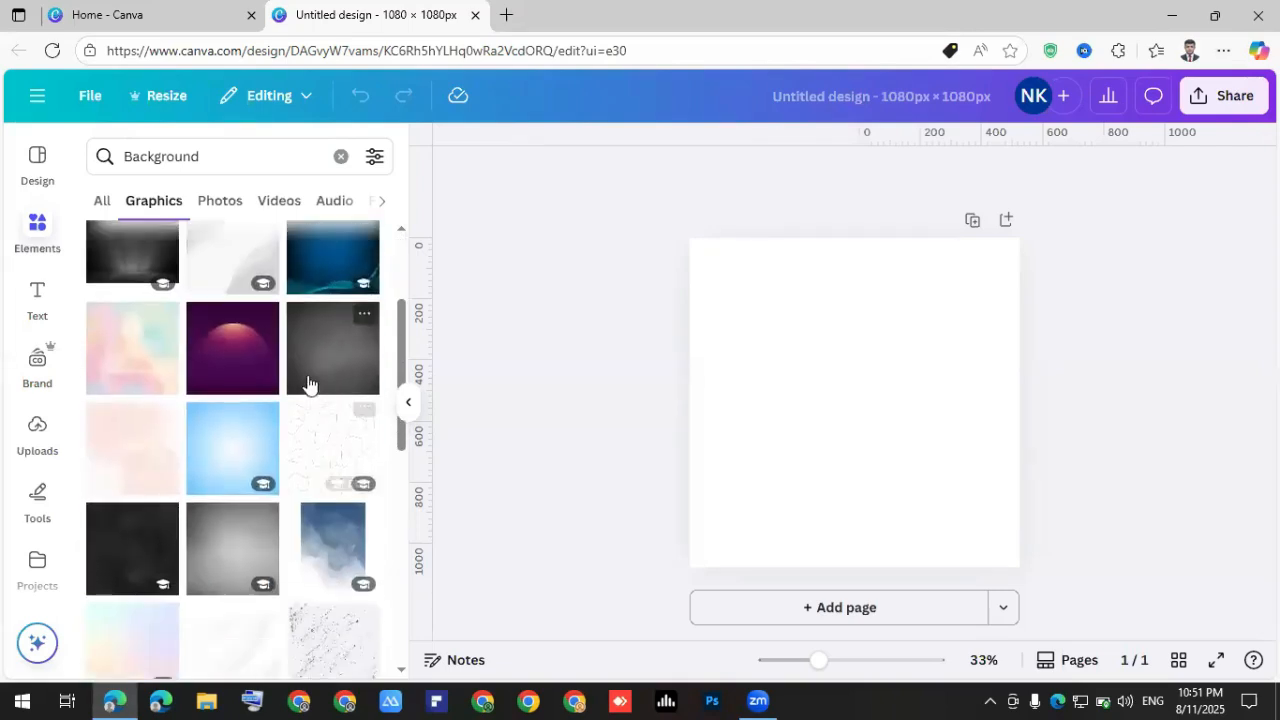
Add the dark grey gradient graphic and set it as the page background.
left_click(312, 358)
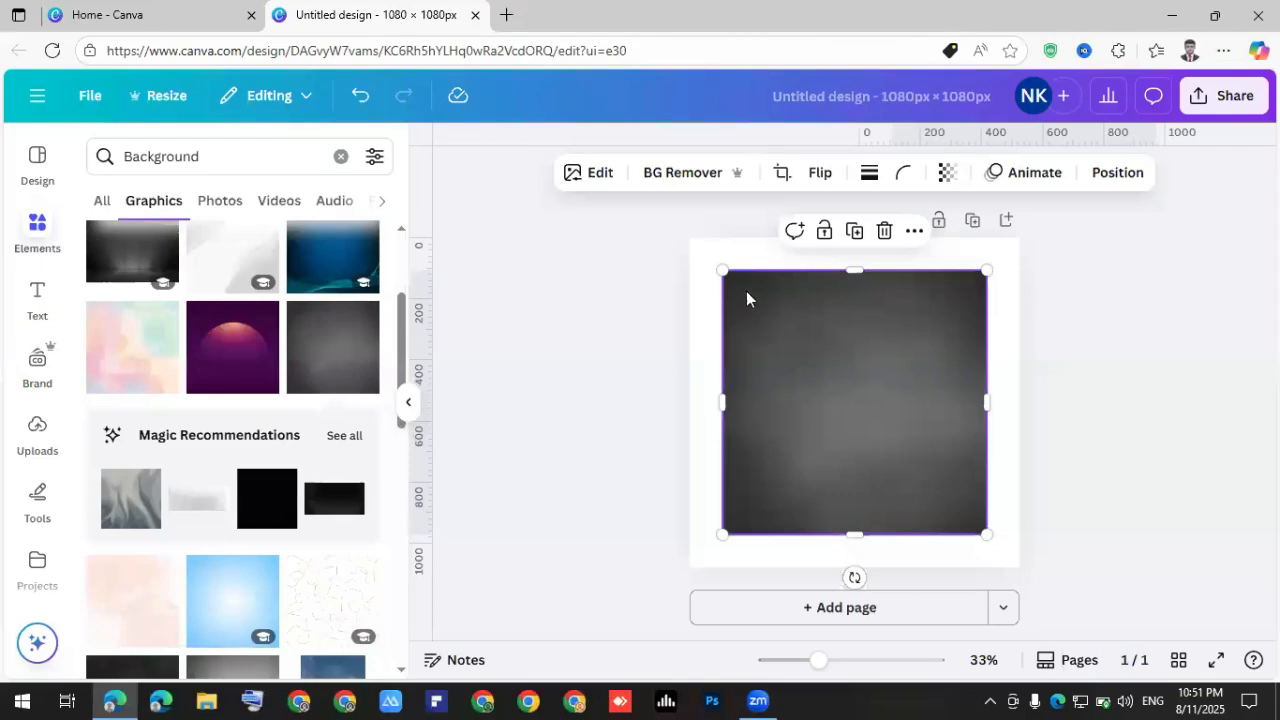
scroll(671, 214, "up", 2, "ctrl")
scroll(828, 495, "down", 2)
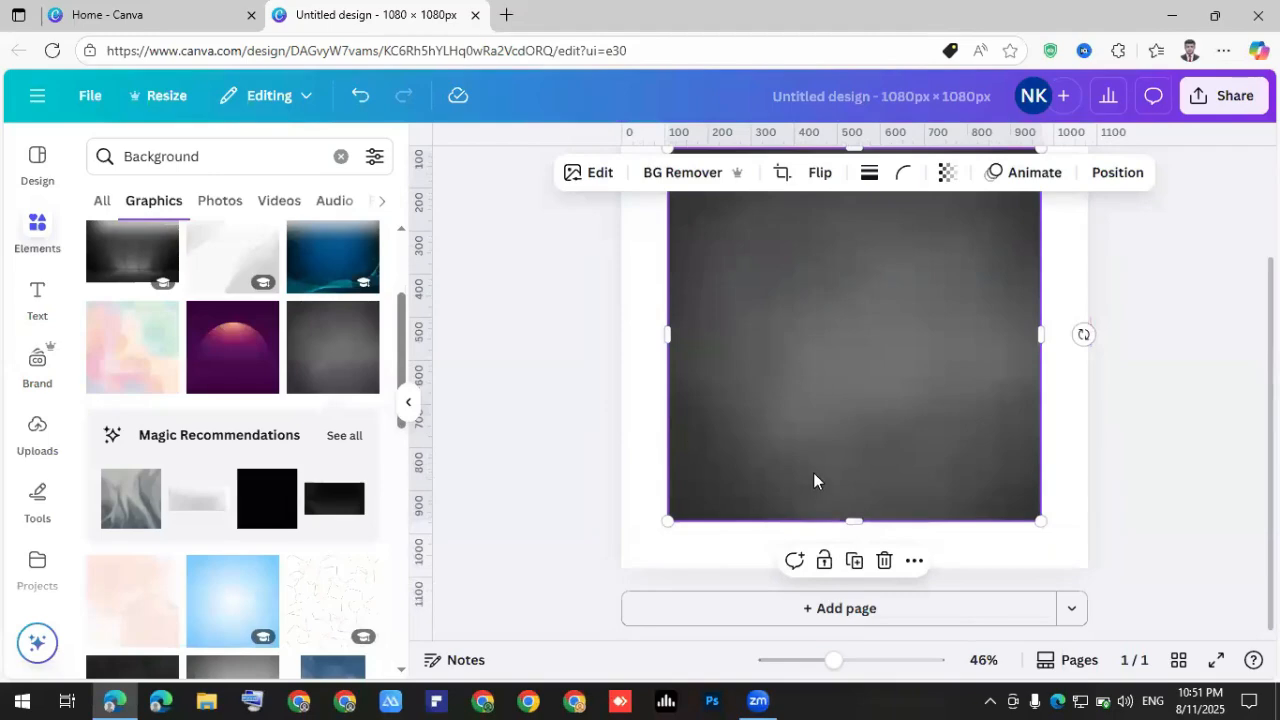
scroll(813, 474, "down", 2, "ctrl")
scroll(826, 345, "up", 1)
right_click(825, 341)
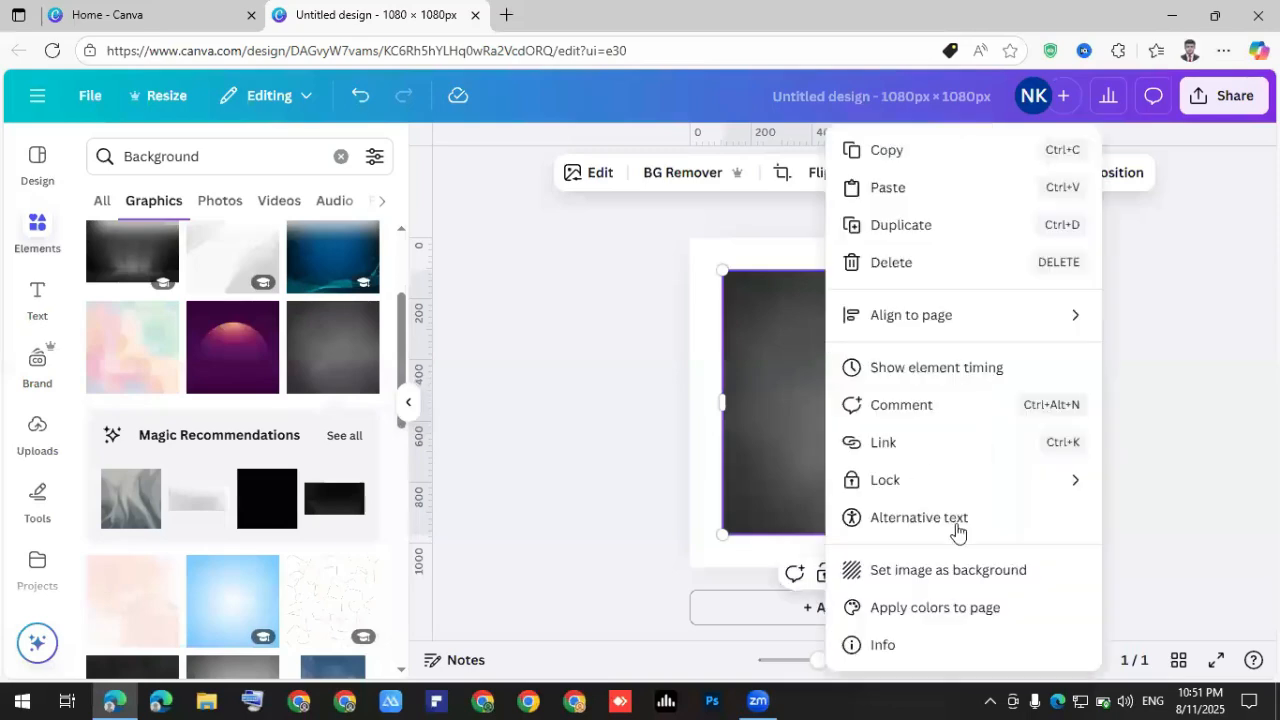
left_click(962, 573)
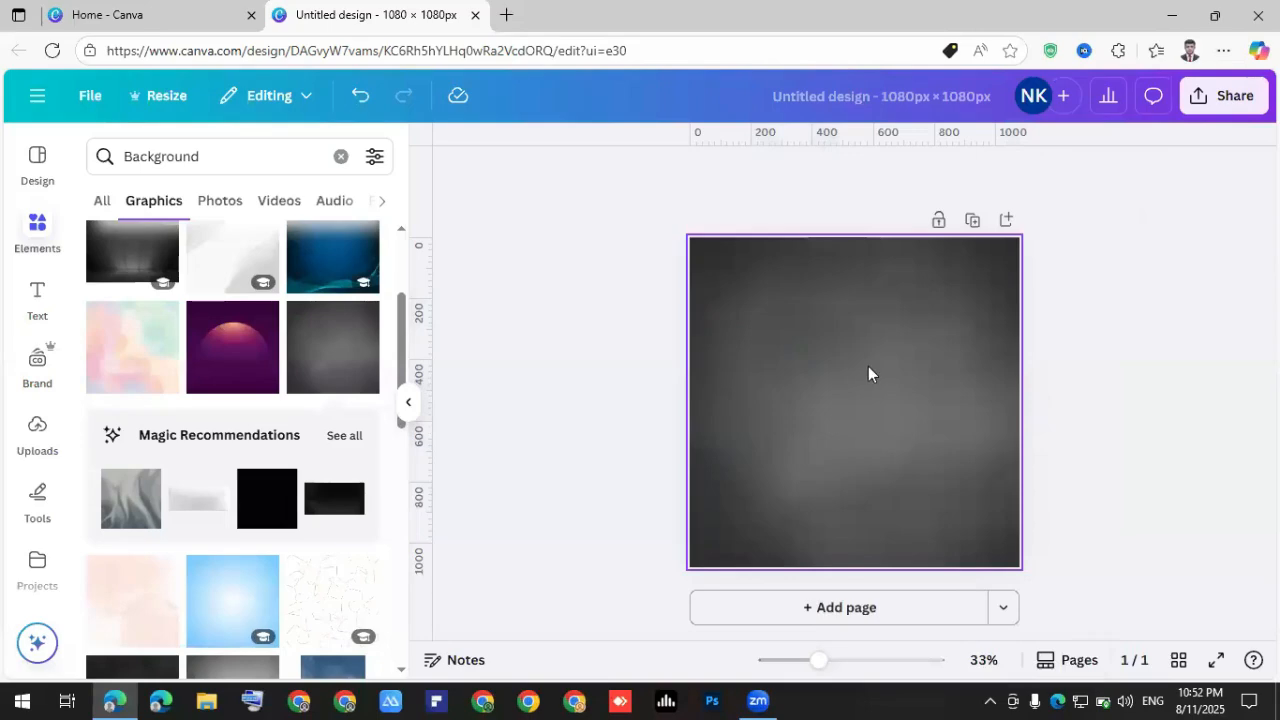
Detach the grey image, shift it down, and set it as the background again.
scroll(868, 374, "up", 2, "ctrl")
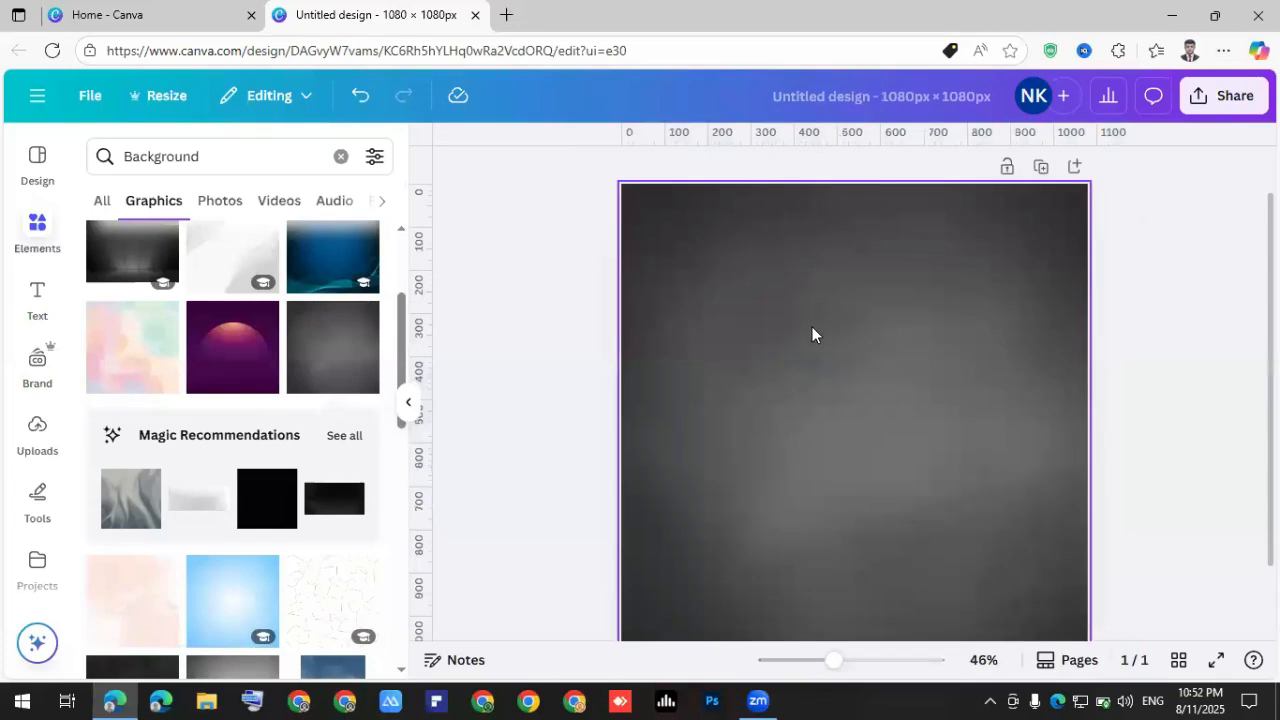
right_click(812, 328)
left_click(920, 607)
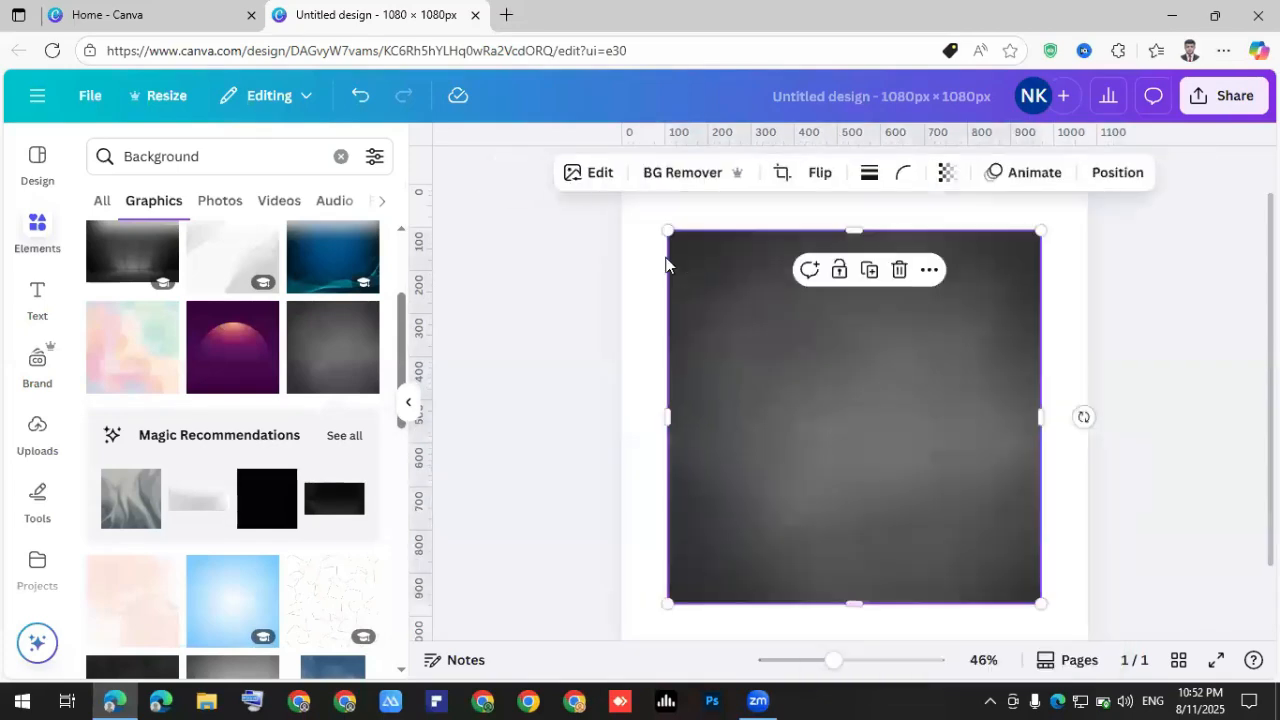
left_click_drag(811, 340, 849, 364)
right_click(945, 590)
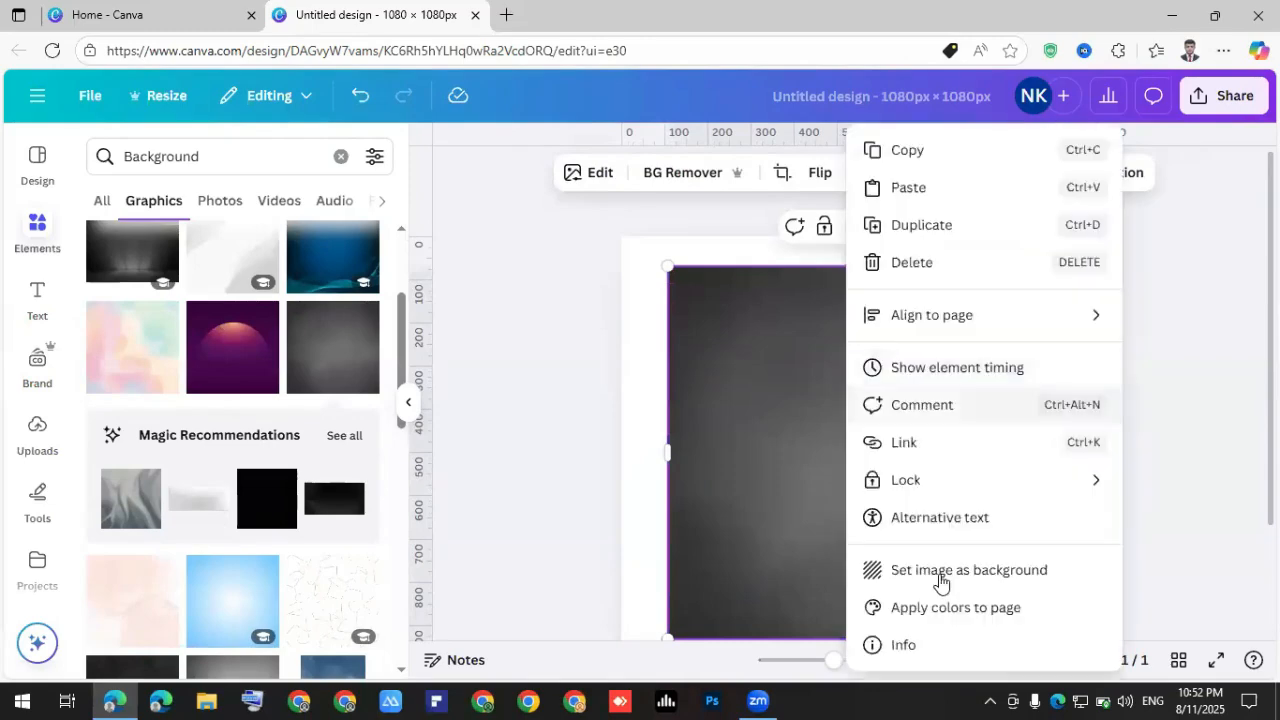
left_click(940, 572)
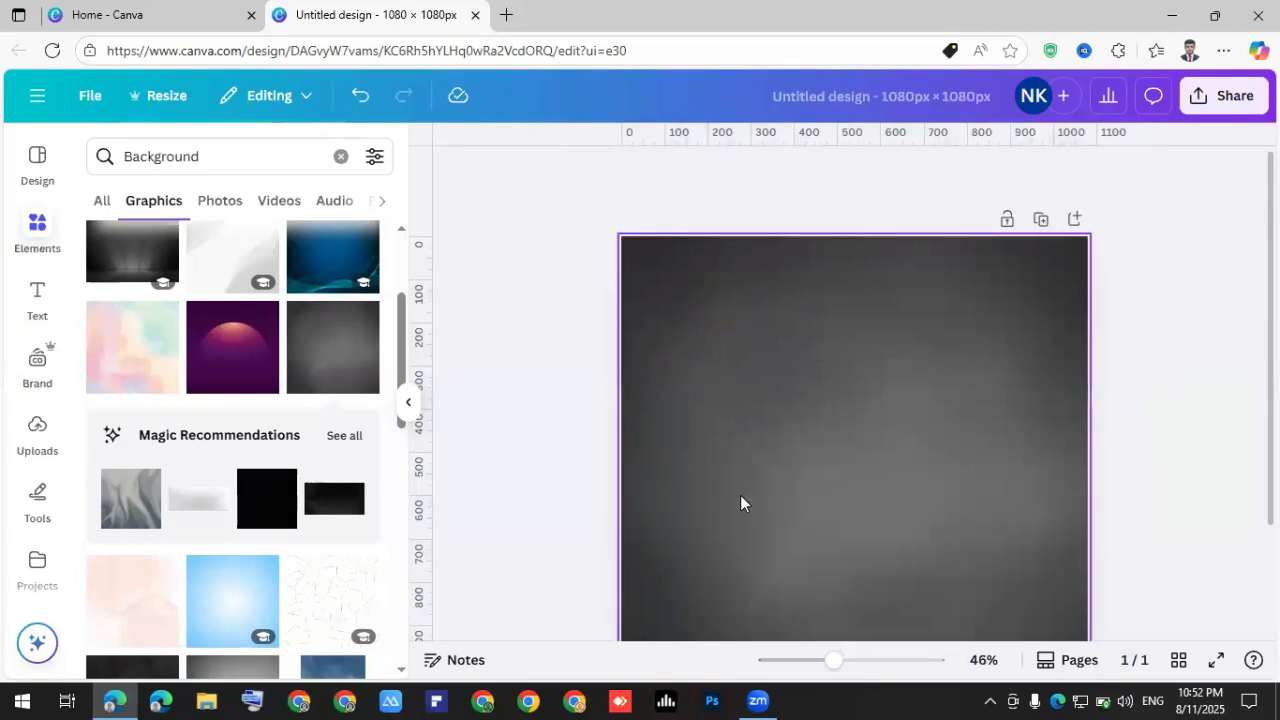
scroll(858, 450, "down", 2)
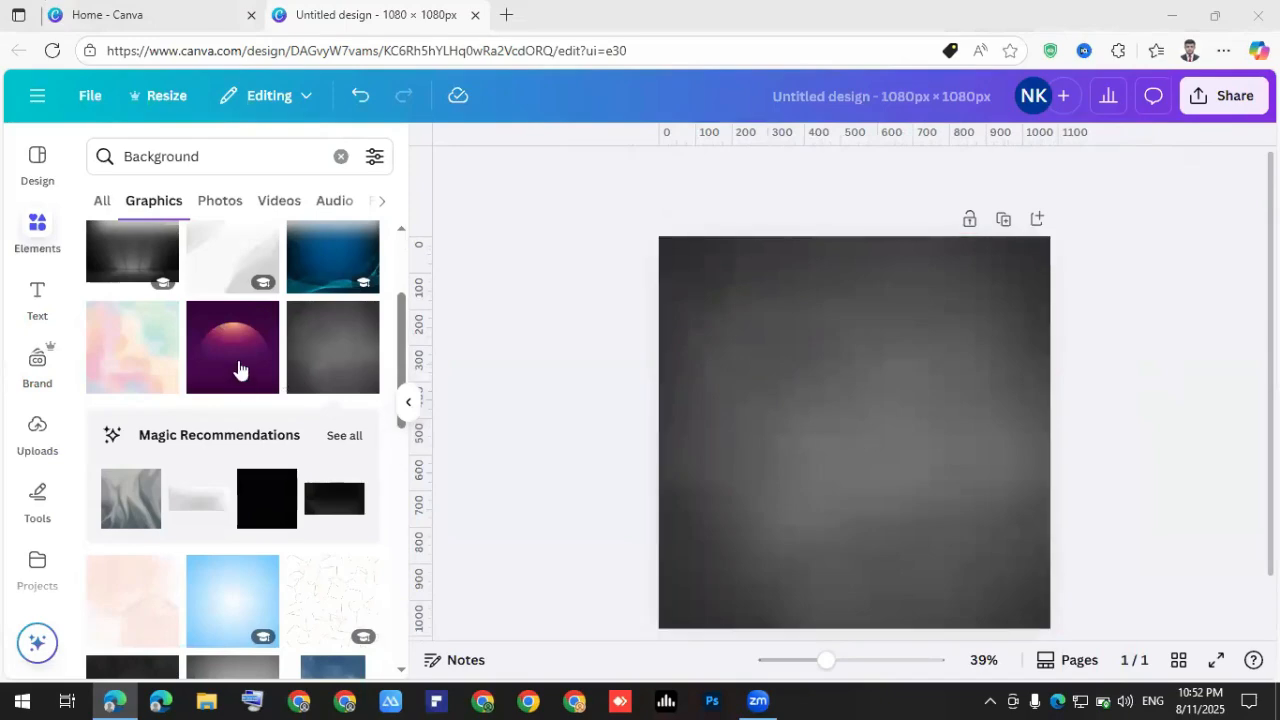
Add a heading text box and drag it toward the top of the page.
left_click(38, 298)
scroll(207, 367, "down", 5)
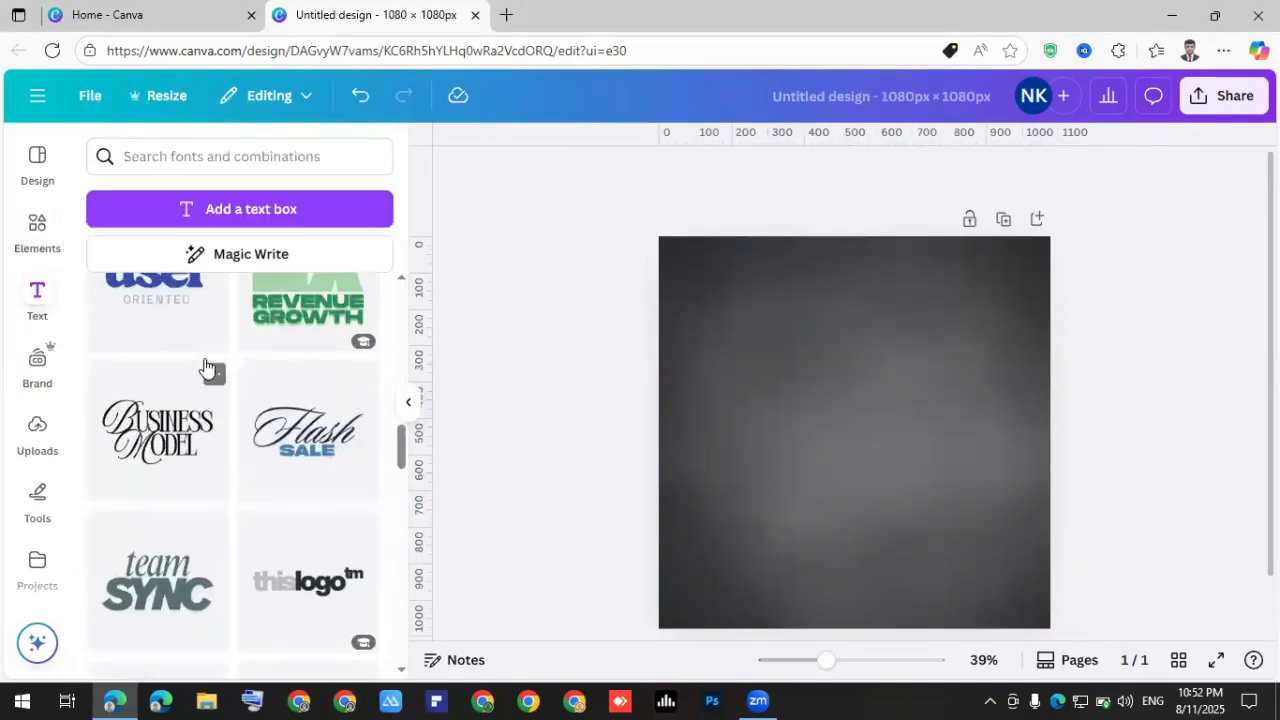
scroll(206, 365, "up", 5)
scroll(230, 460, "down", 2)
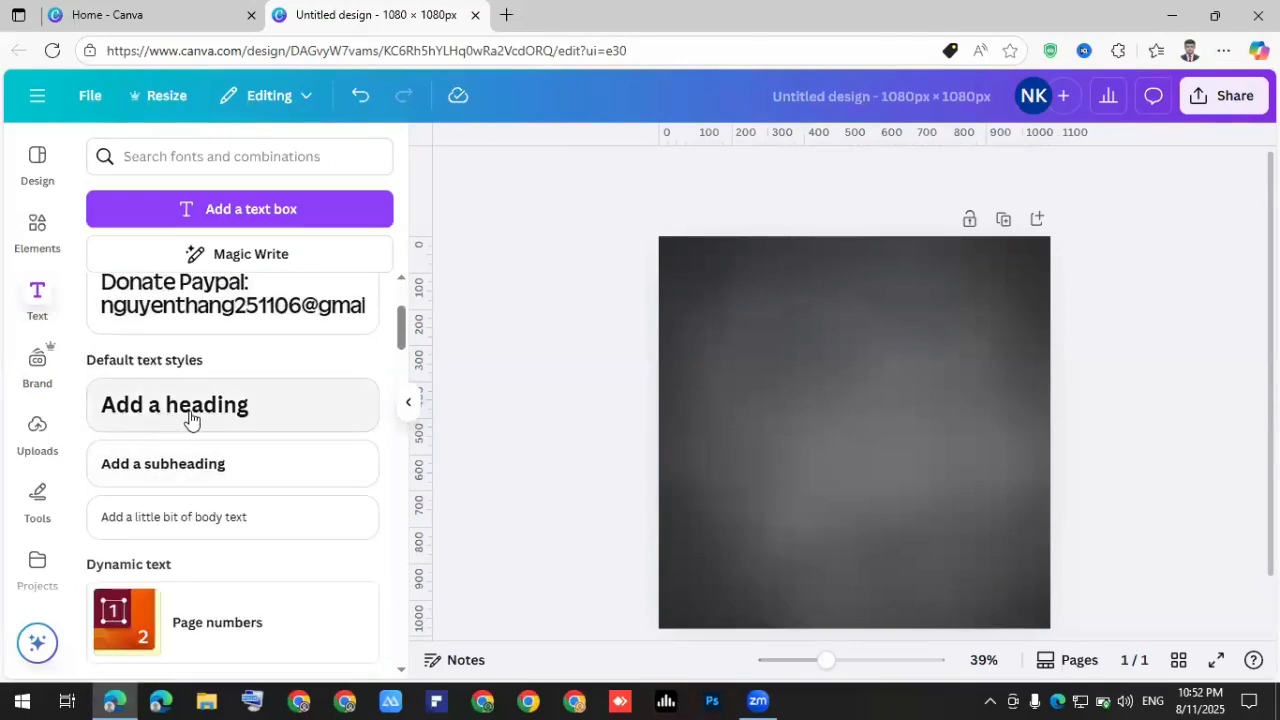
left_click(172, 414)
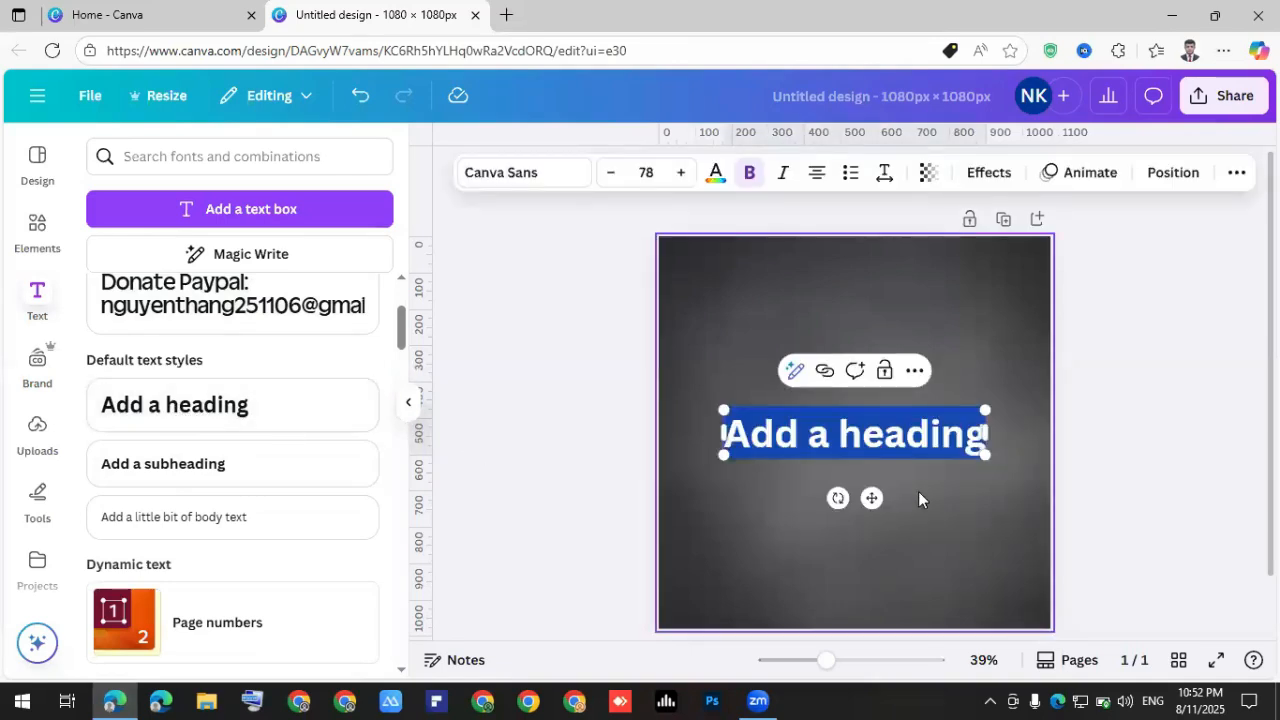
scroll(915, 488, "up", 1)
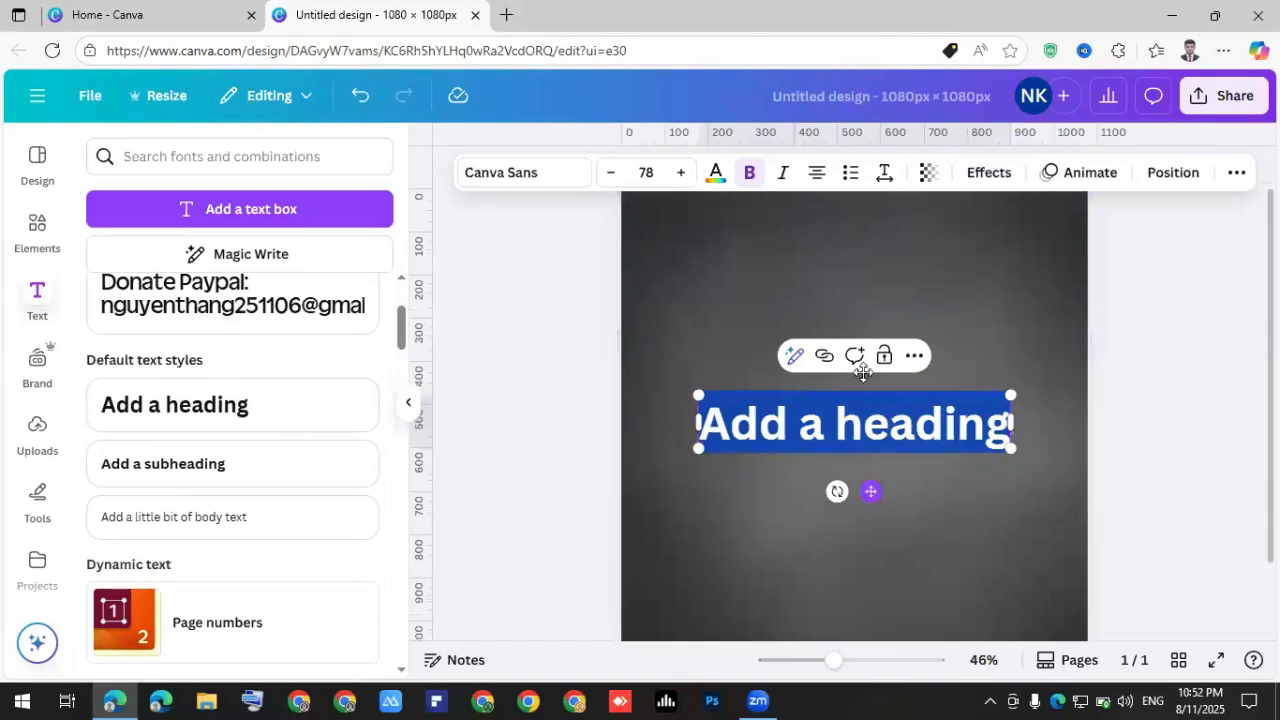
left_click_drag(871, 491, 861, 369)
scroll(861, 375, "up", 1)
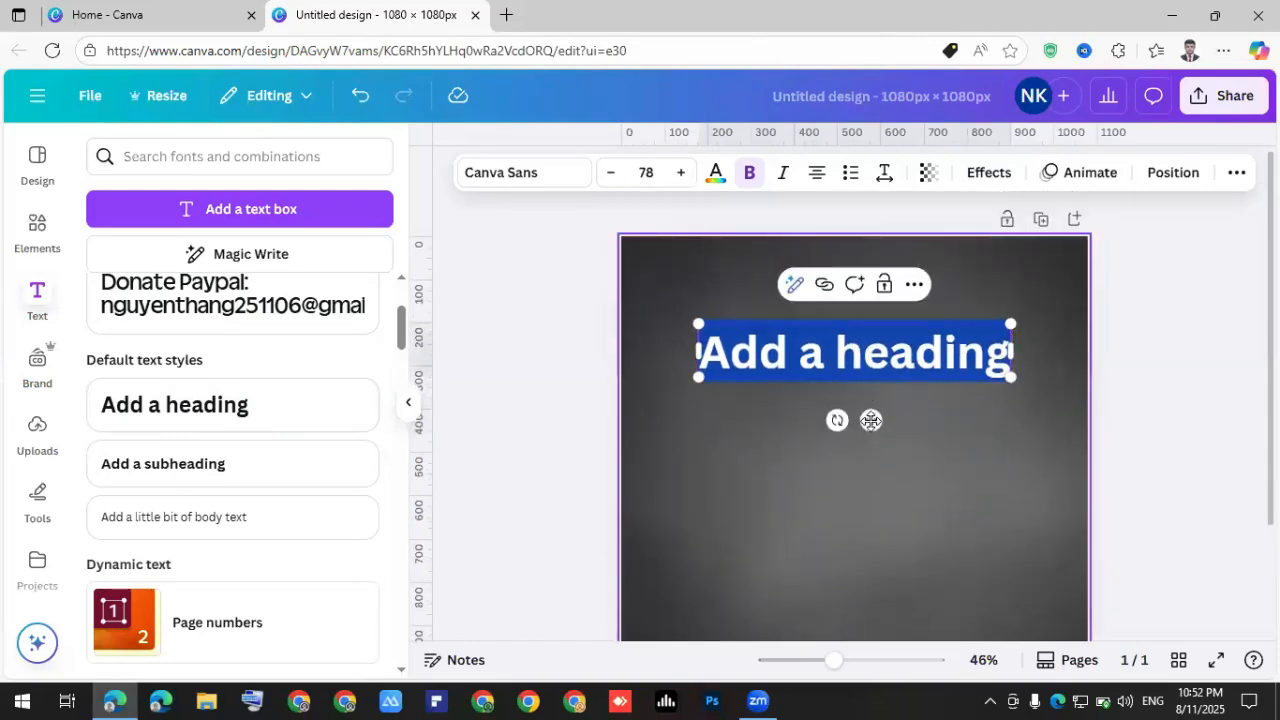
Replace the placeholder heading text with 'AIR JORDON'.
double_click(883, 345)
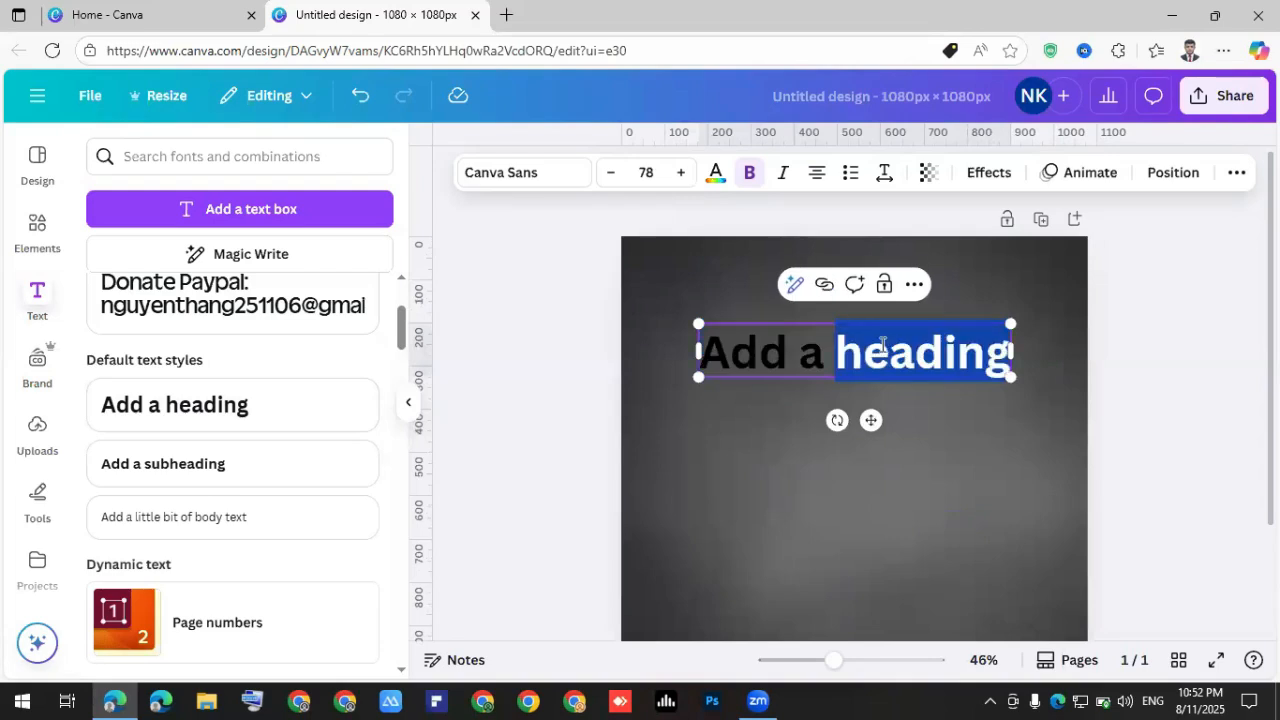
key("BackSpace")
key("BackSpace")
key("BackSpace")
key("BackSpace")
key("BackSpace")
key("BackSpace")
key("BackSpace")
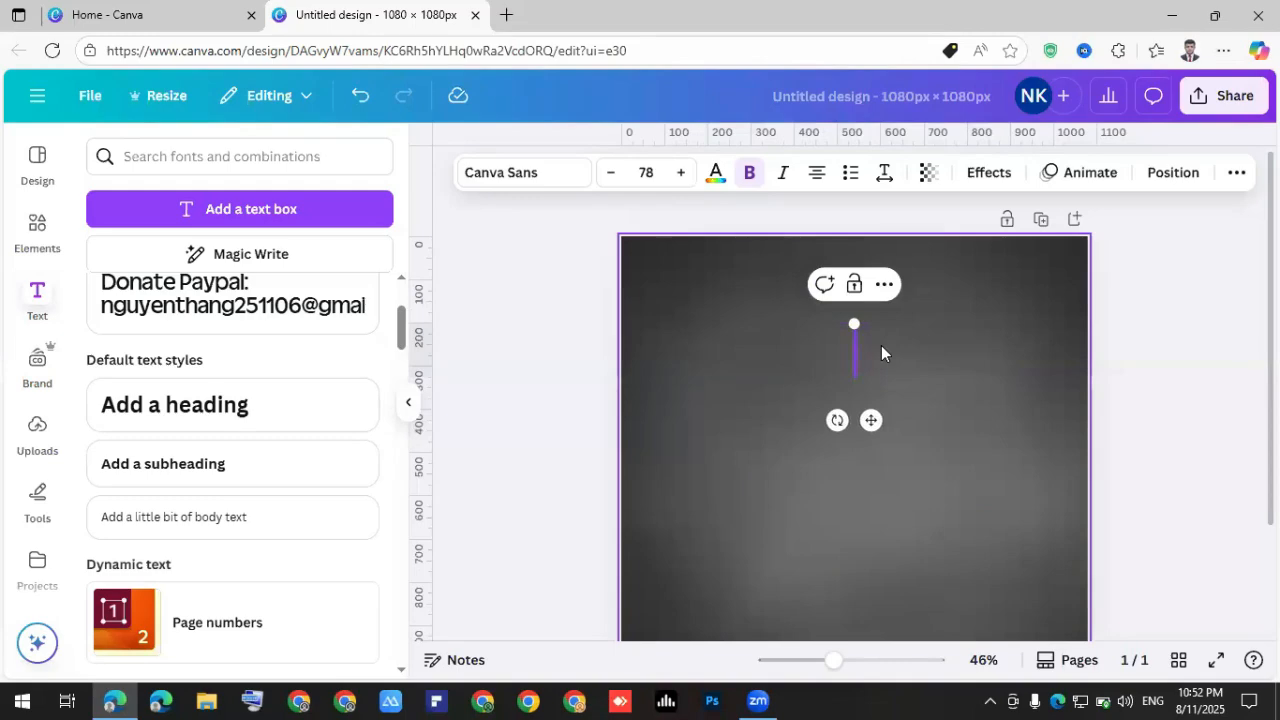
type("AIR")
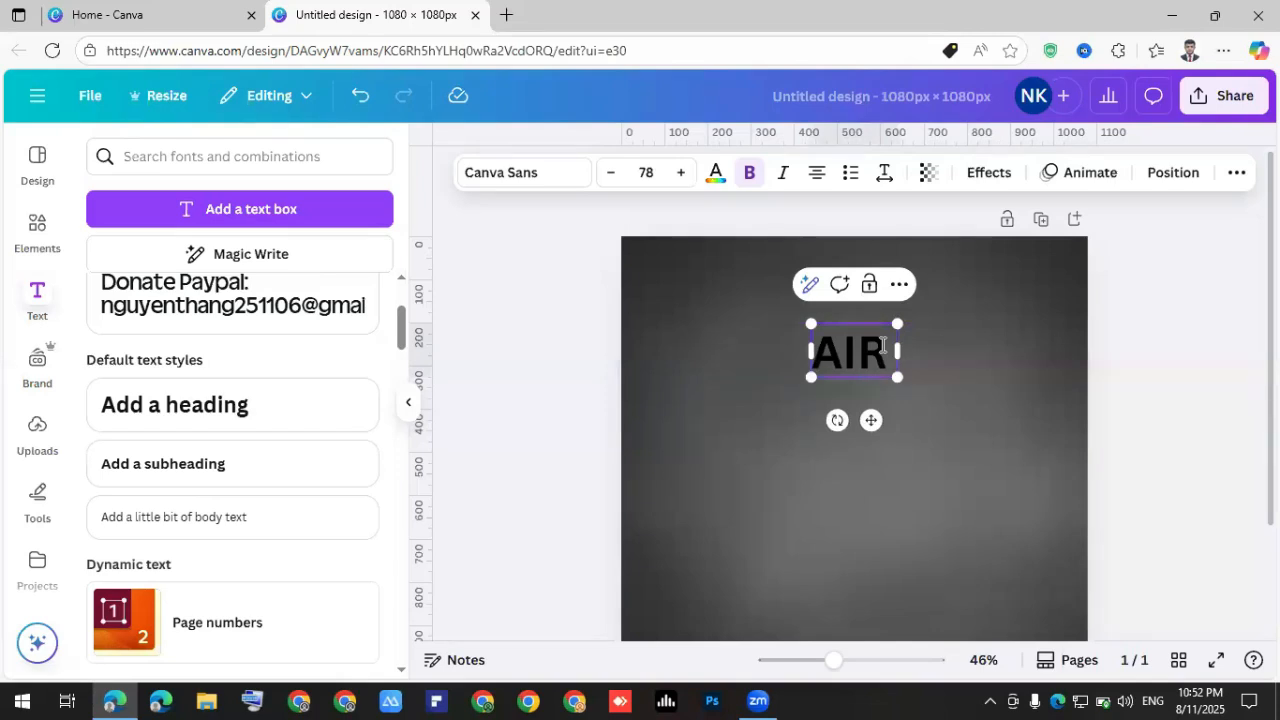
type("JORDON")
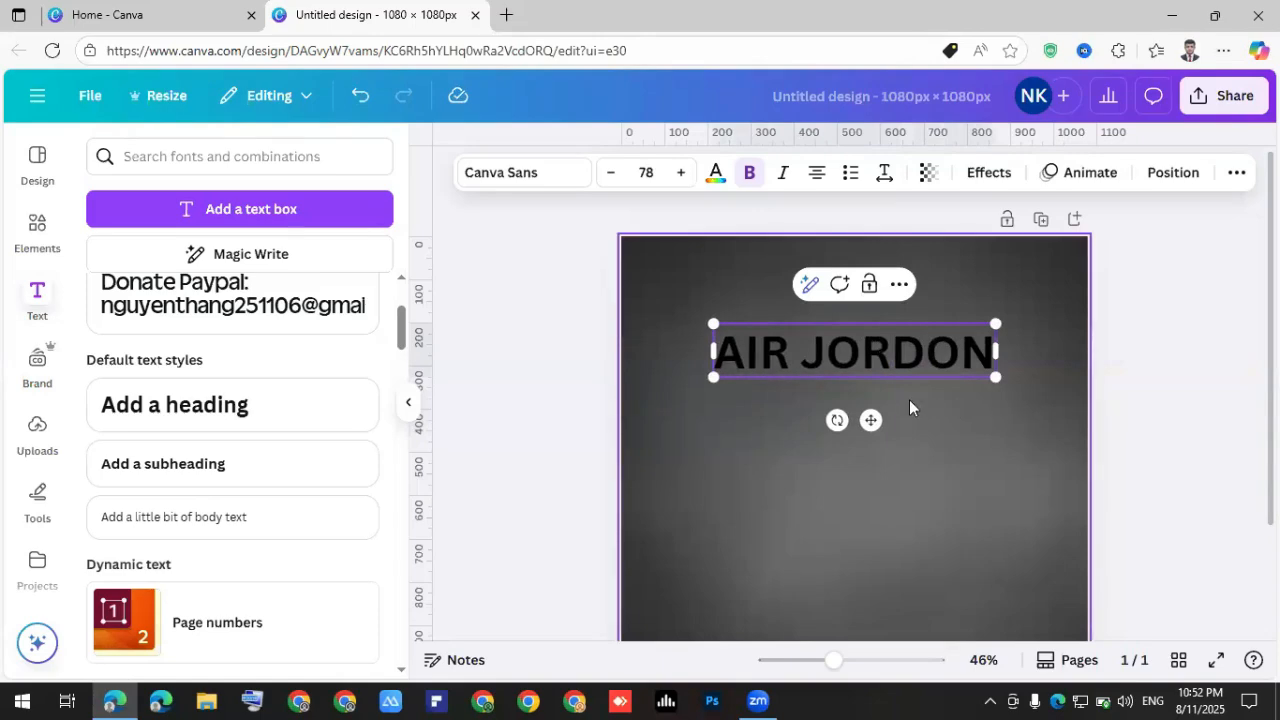
left_click(909, 360)
left_click(909, 360)
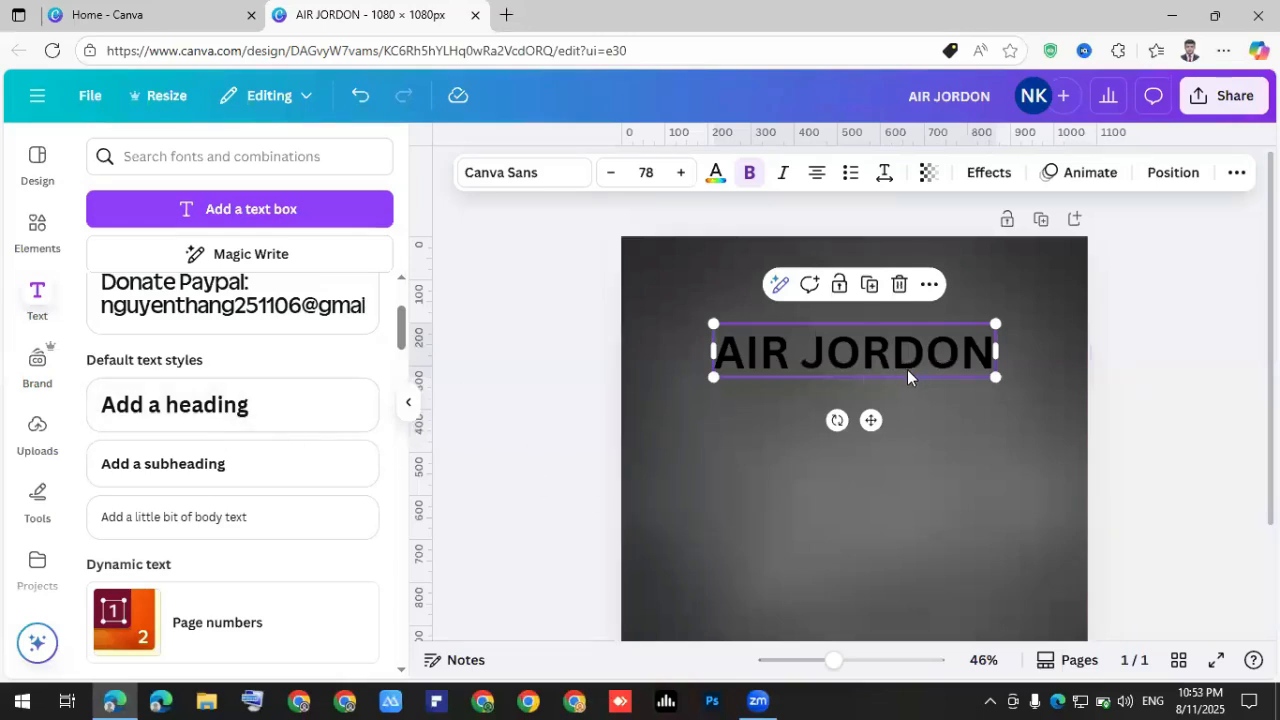
left_click_drag(900, 347, 929, 359)
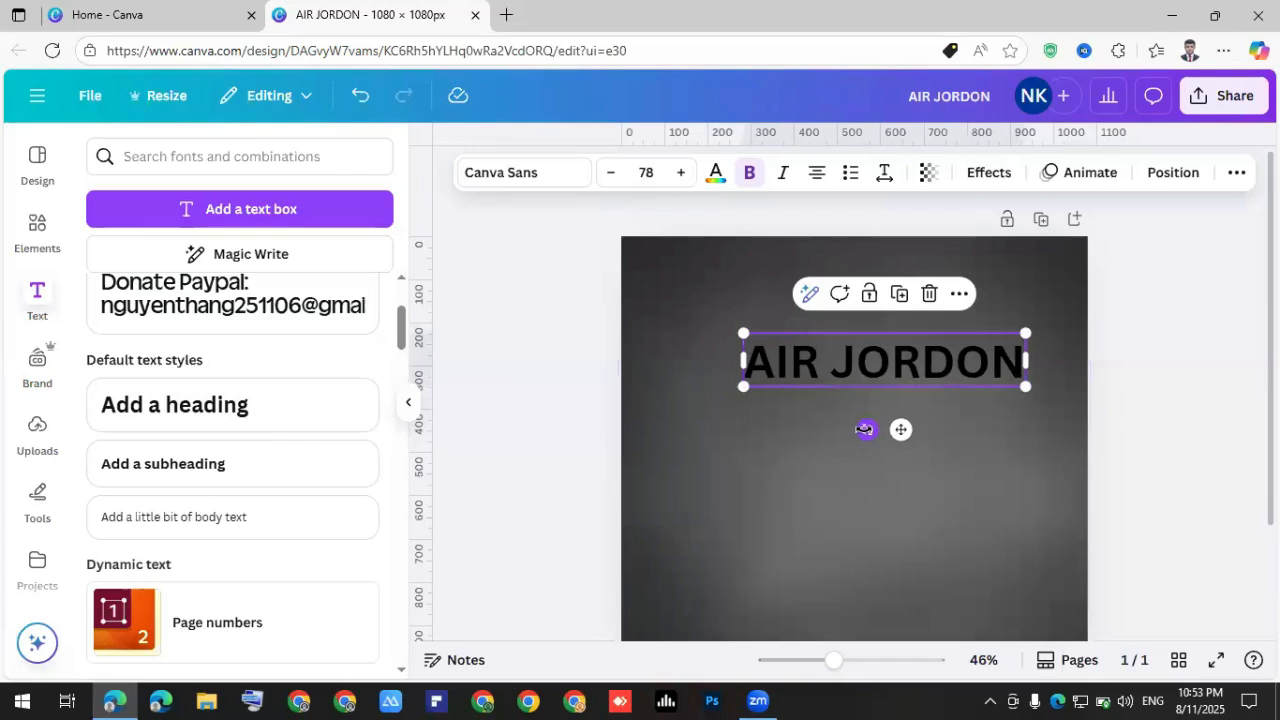
left_click_drag(869, 429, 903, 440)
left_click(882, 392)
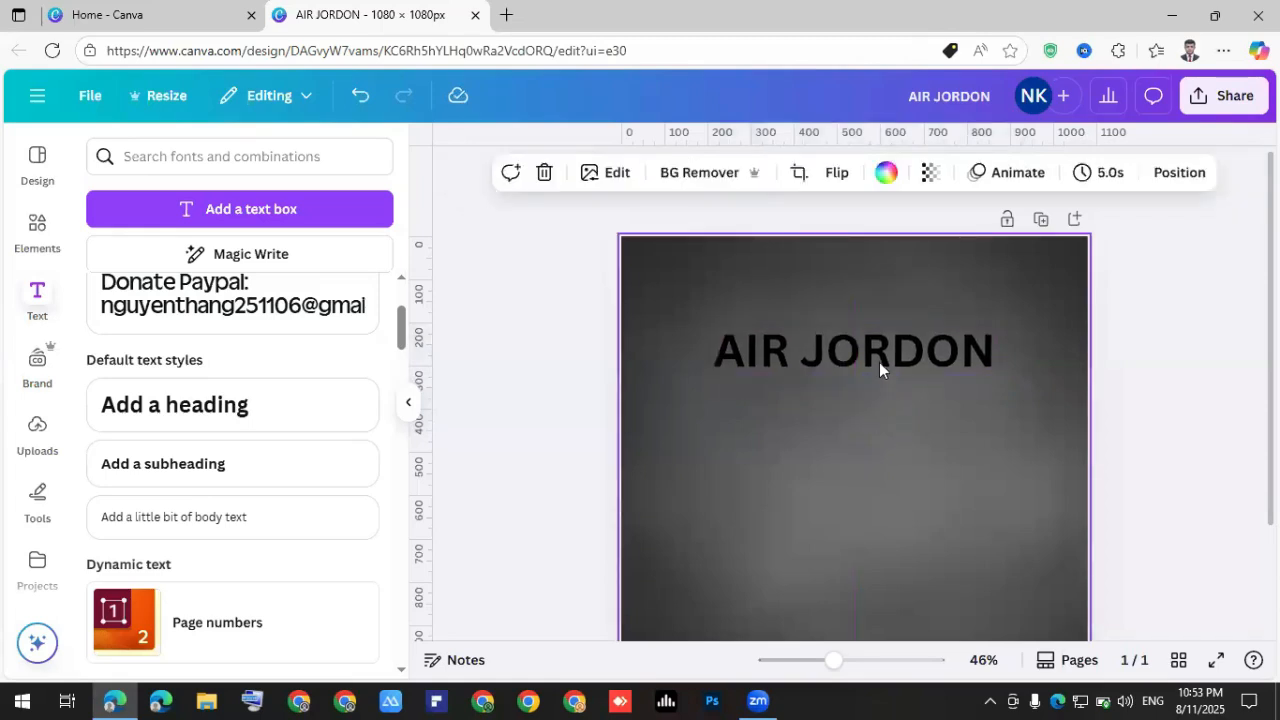
left_click(875, 370)
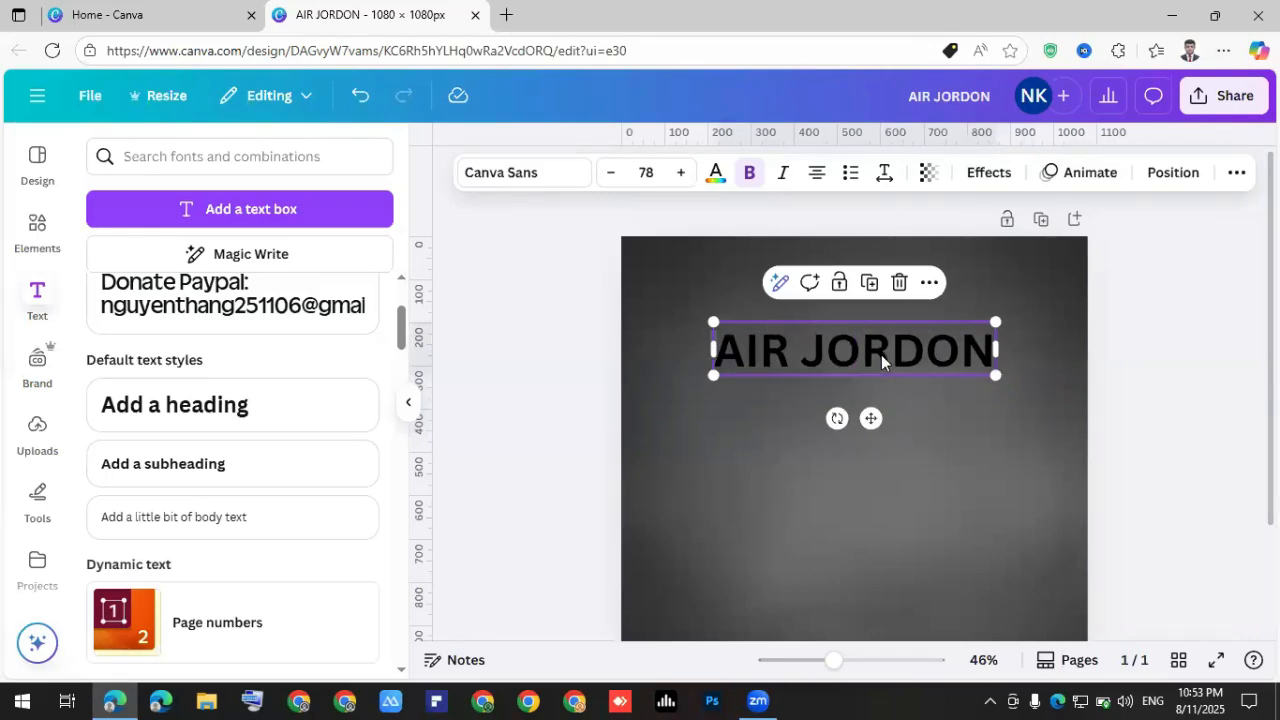
left_click_drag(878, 392, 579, 275)
Search the font list for 'LEAGUE' and apply League Spartan to the AIR JORDON heading.
left_click(556, 174)
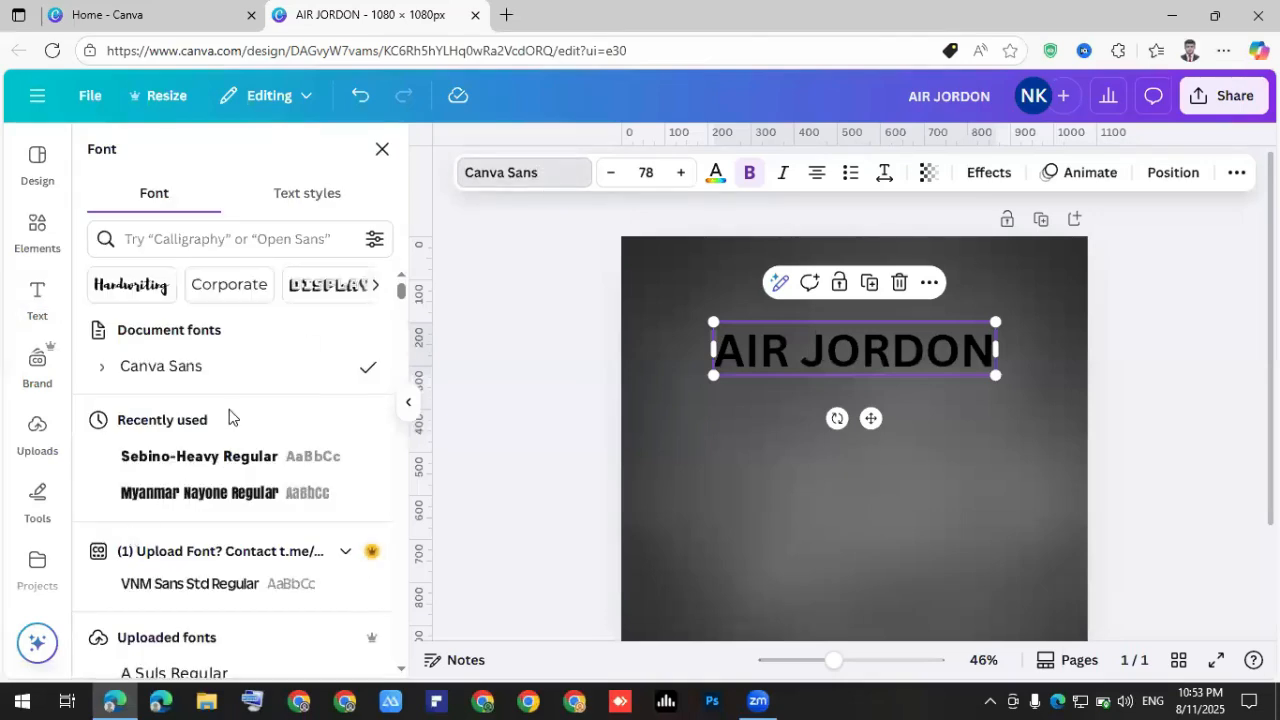
scroll(220, 478, "down", 5)
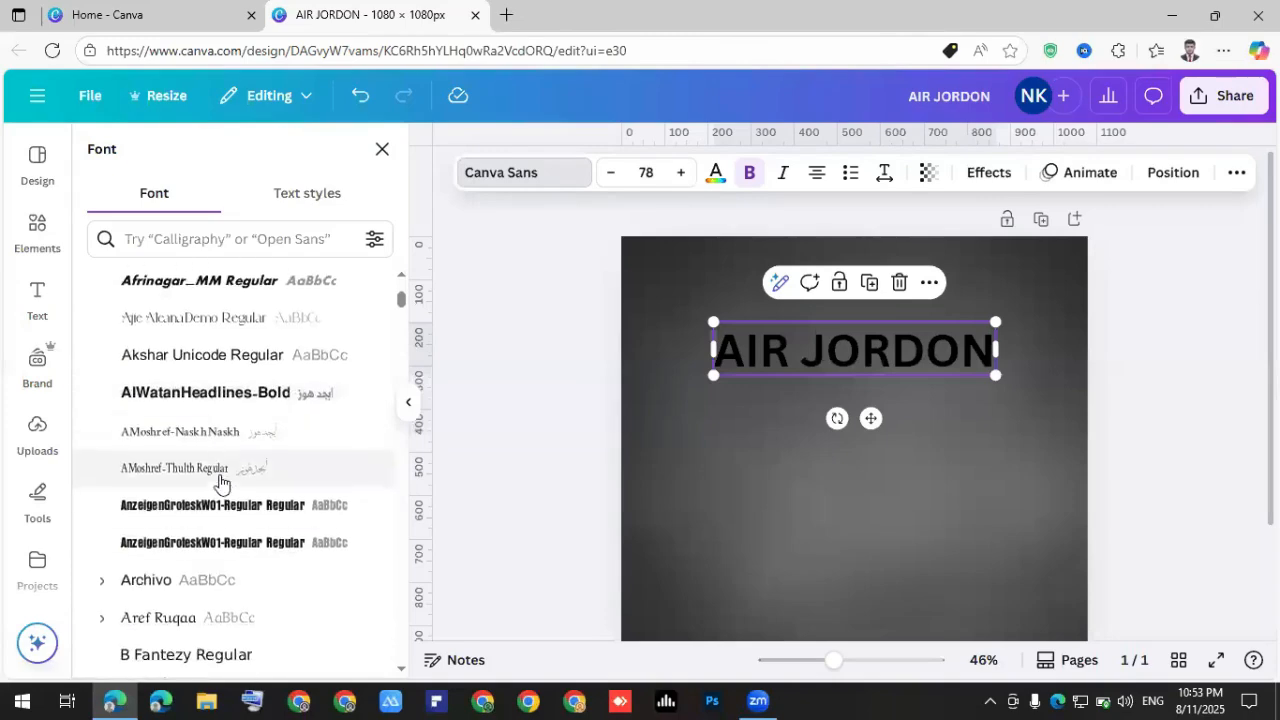
scroll(220, 482, "down", 2)
scroll(221, 481, "down", 1)
scroll(211, 440, "up", 8)
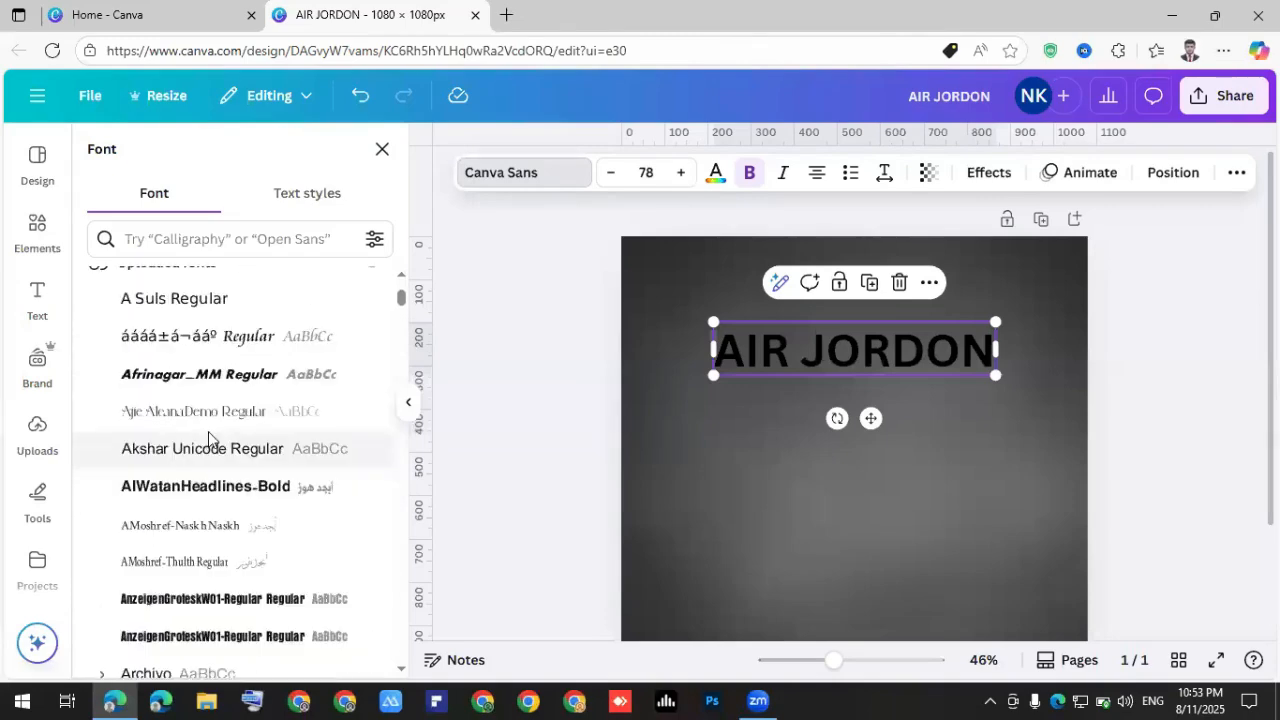
left_click(188, 242)
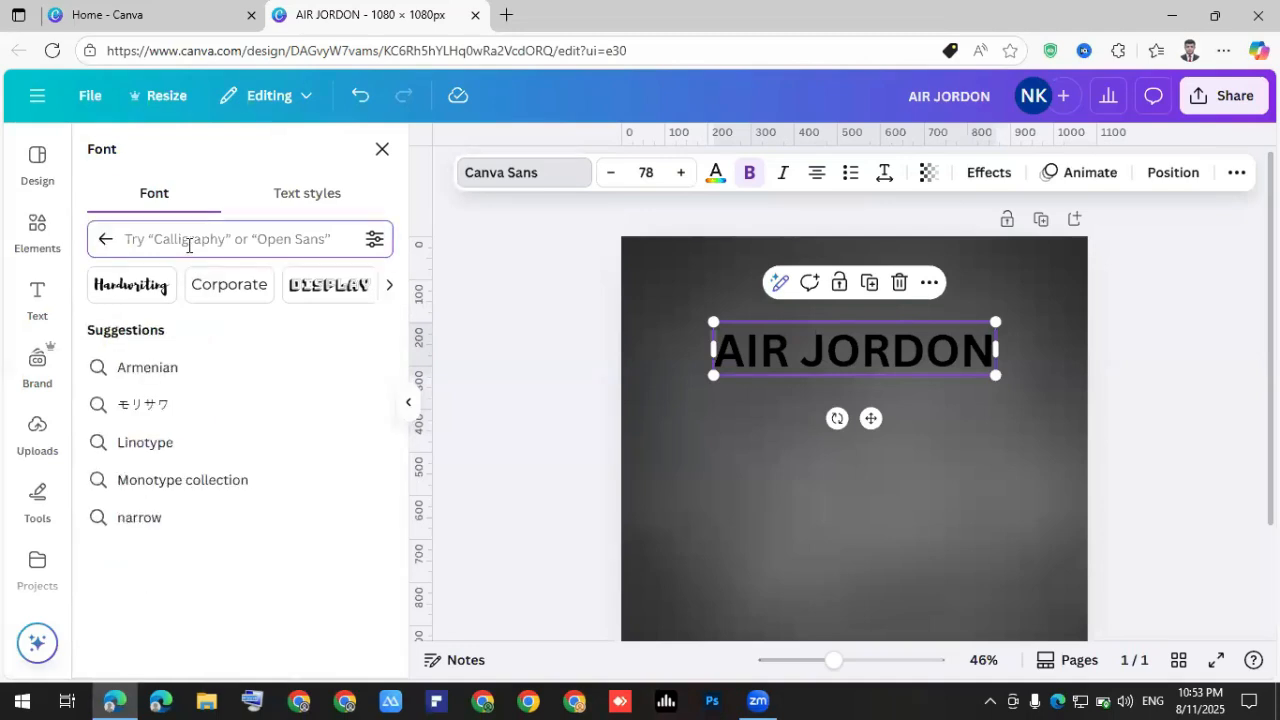
type("L")
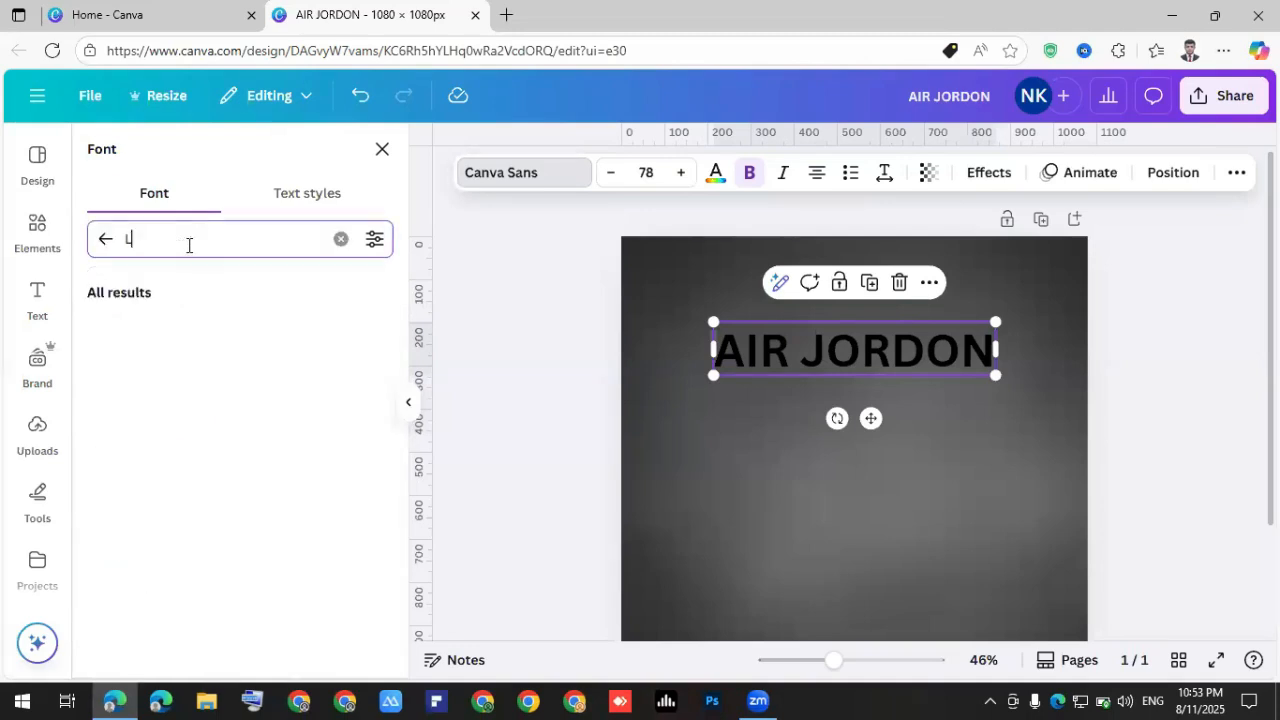
type("EAGUE")
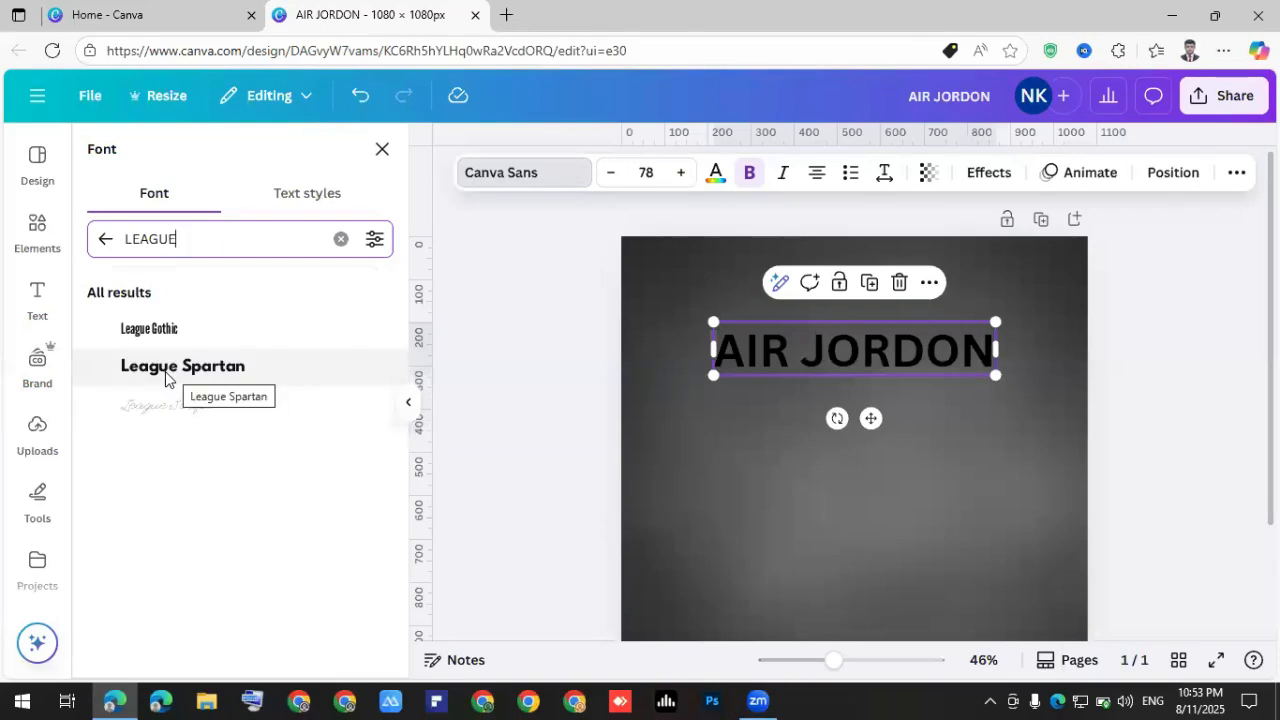
left_click(166, 372)
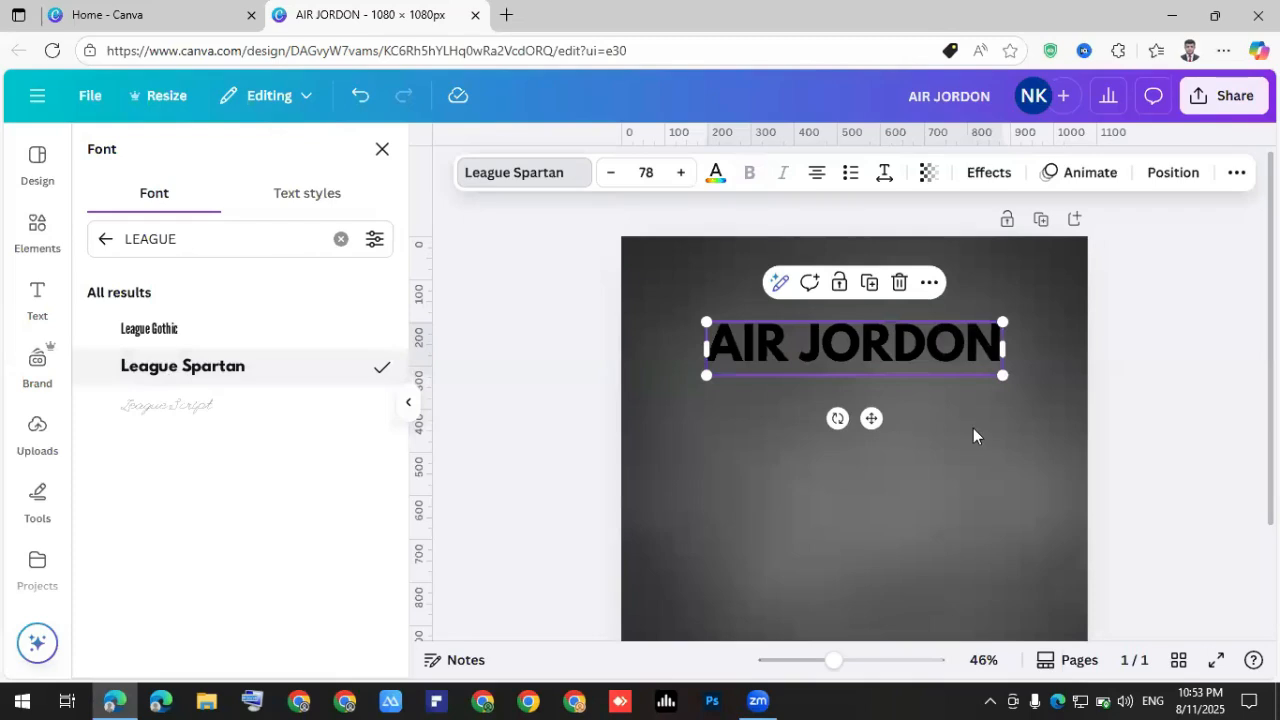
Shift the AIR JORDON text box slightly right and lower on the grey page.
left_click(920, 372)
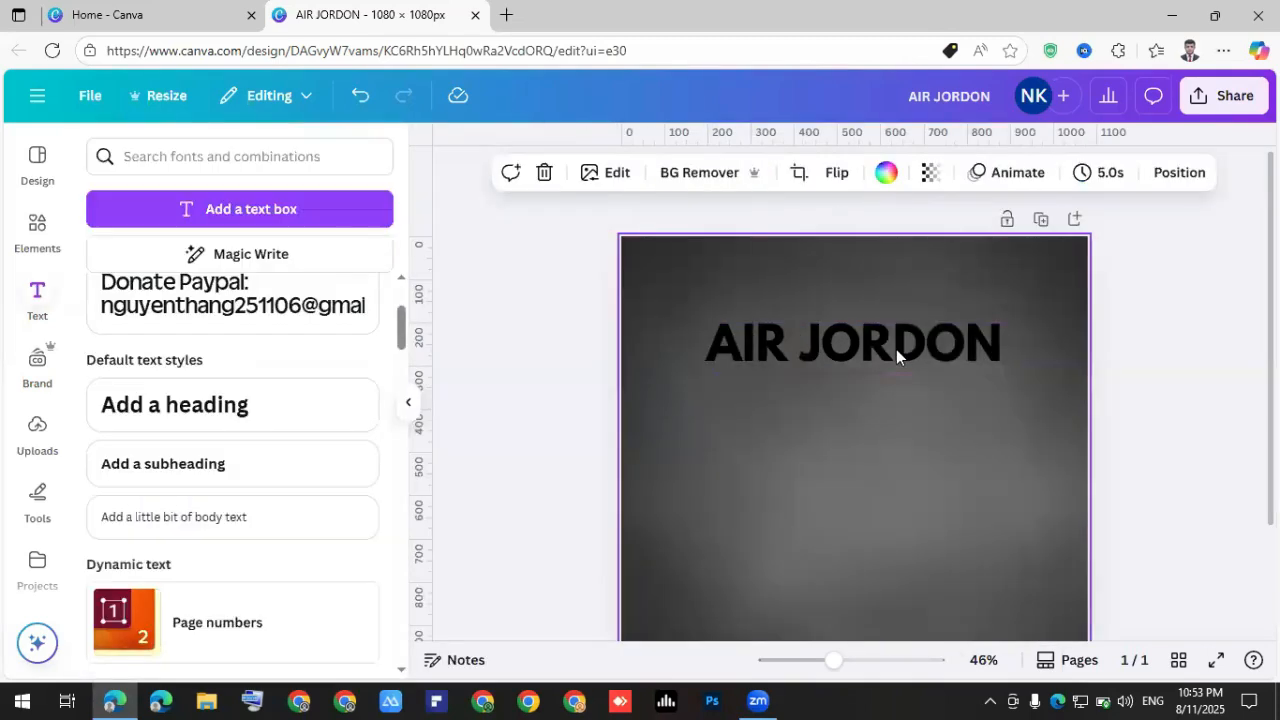
left_click_drag(883, 343, 896, 368)
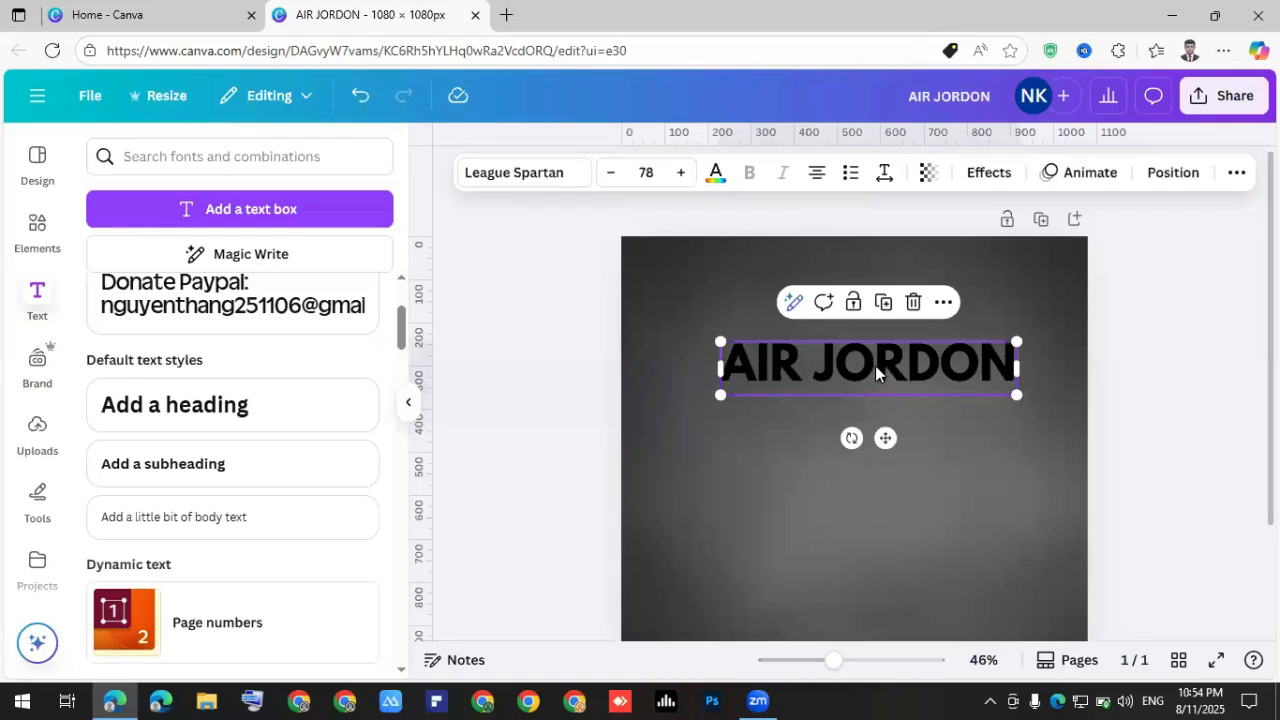
Make the AIR JORDON heading white and move it a little lower.
left_click(716, 175)
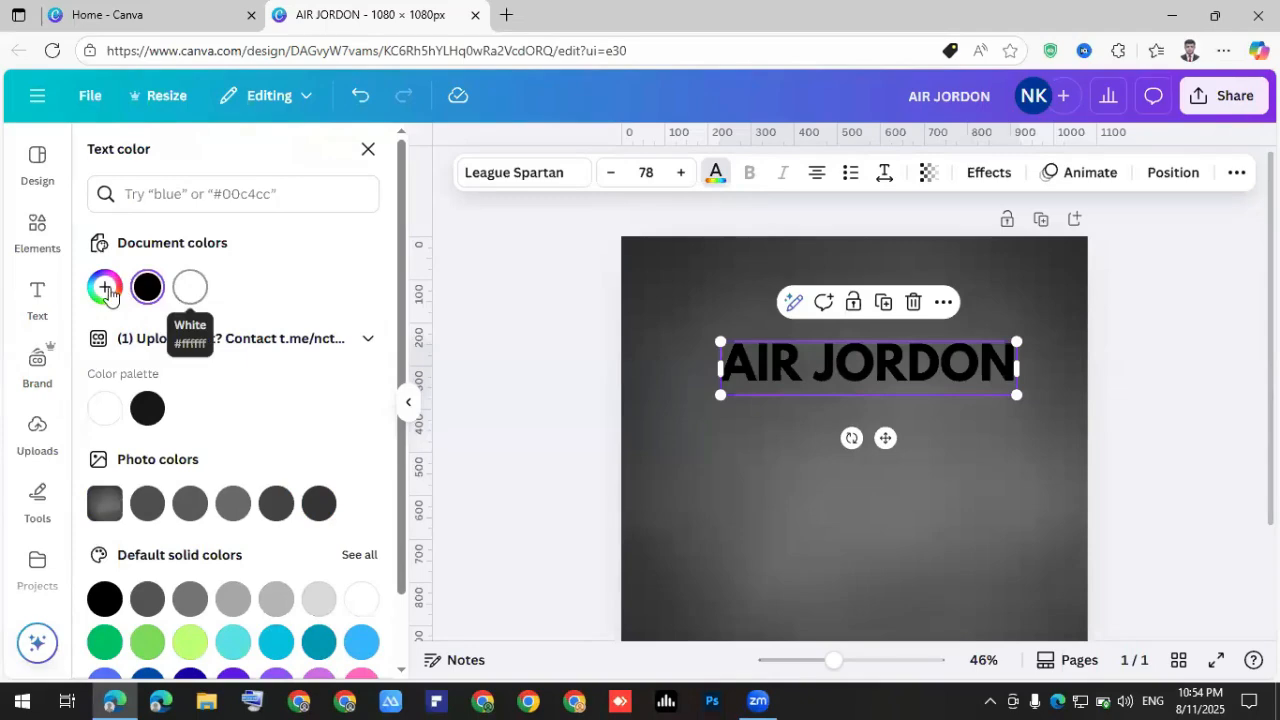
left_click(192, 290)
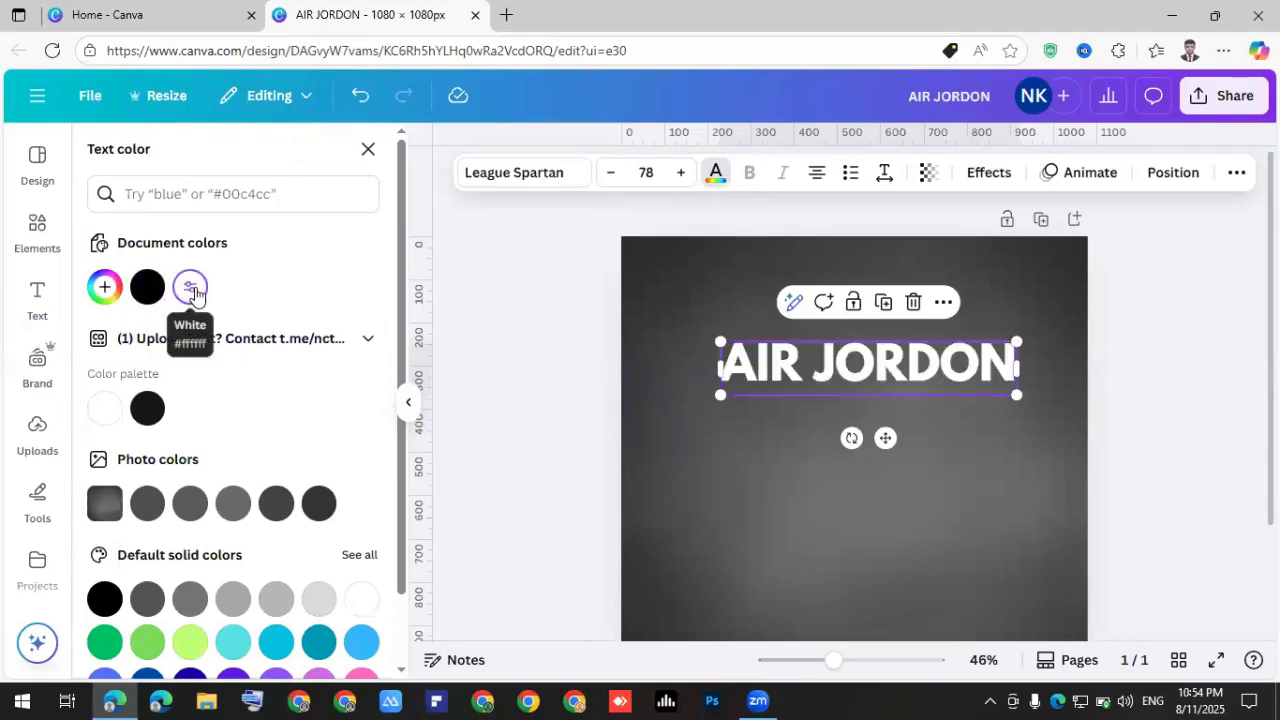
left_click(812, 480)
left_click_drag(823, 378, 782, 452)
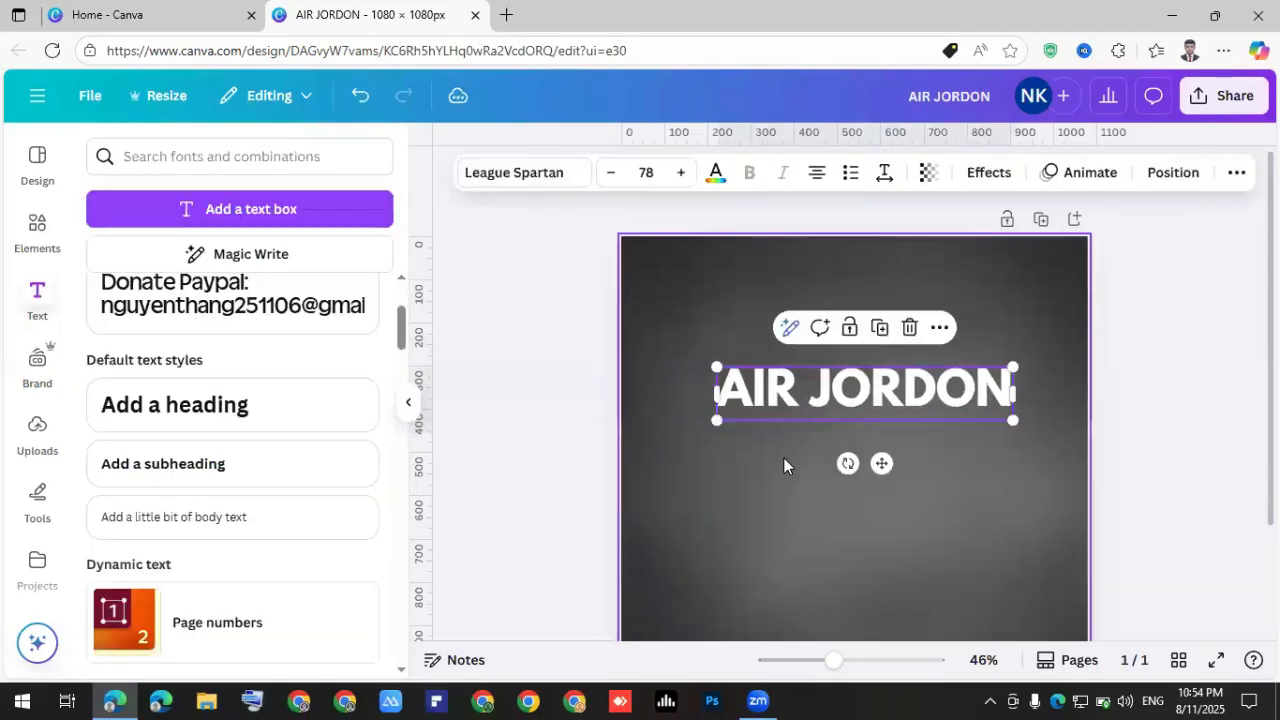
Rotate the AIR JORDON text to -90° and move it to the page's left edge.
scroll(783, 457, "down", 1)
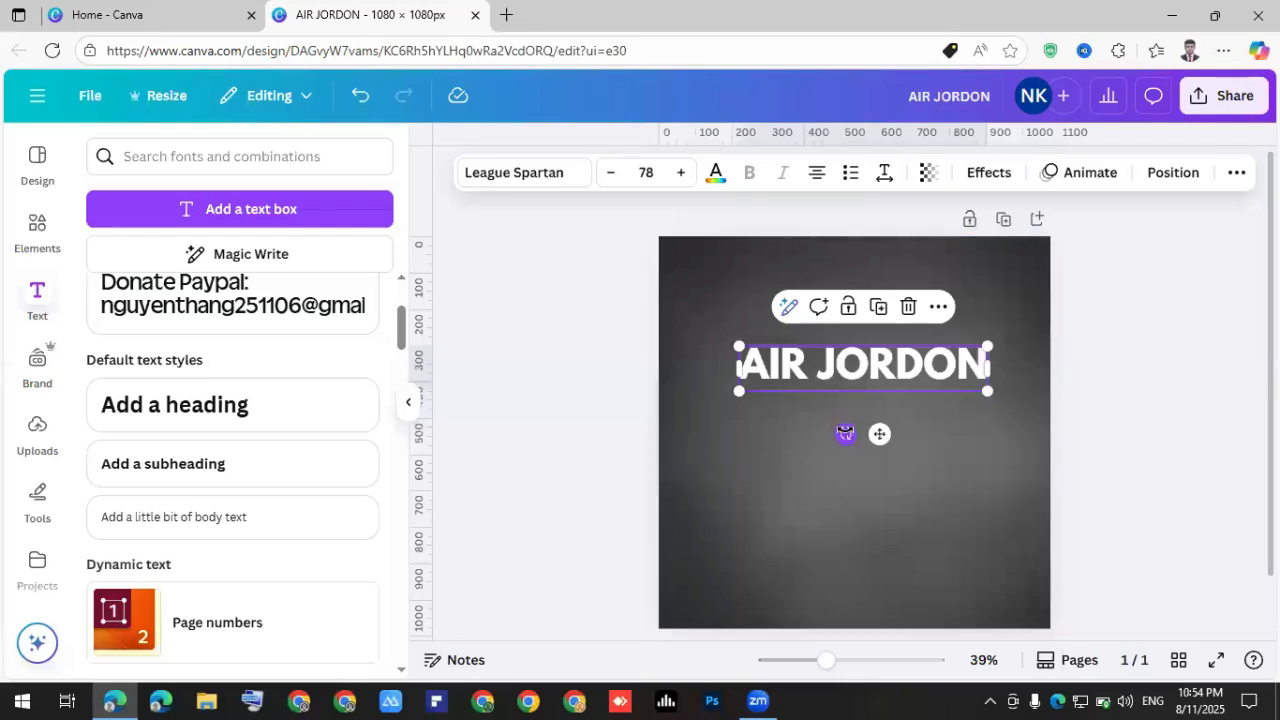
left_click_drag(848, 434, 937, 385)
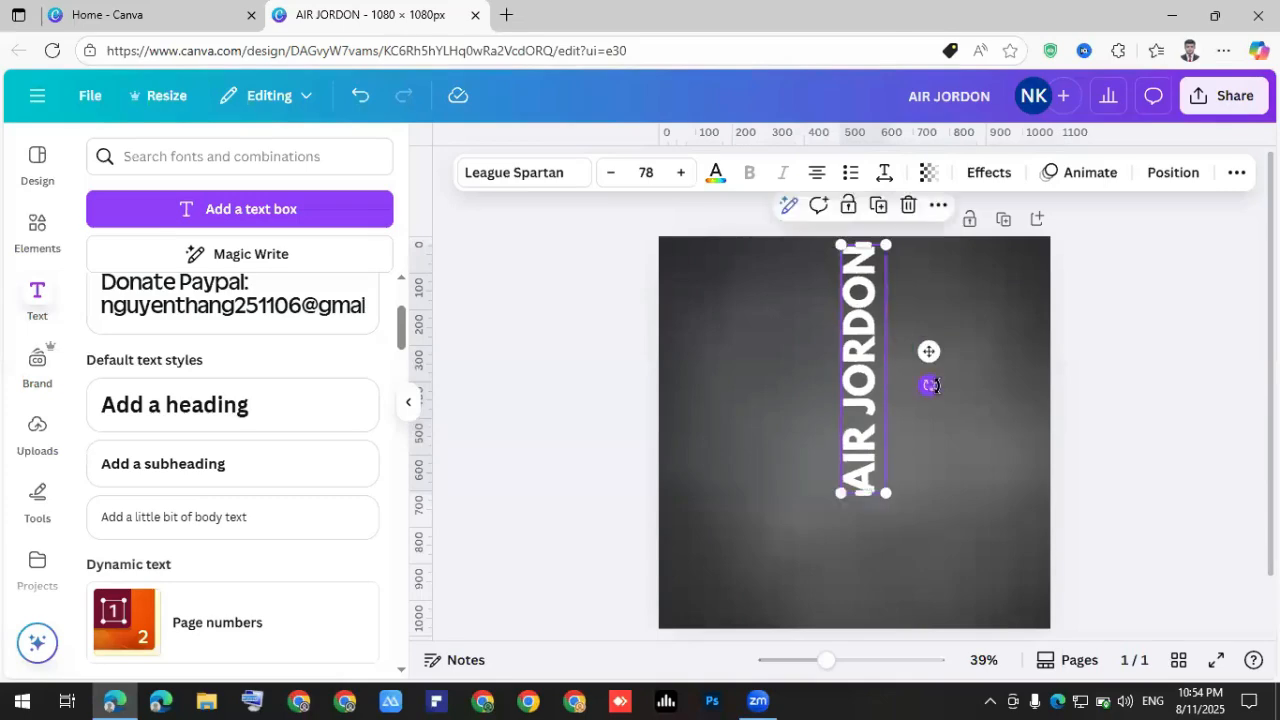
left_click(922, 454)
left_click_drag(860, 392, 800, 420)
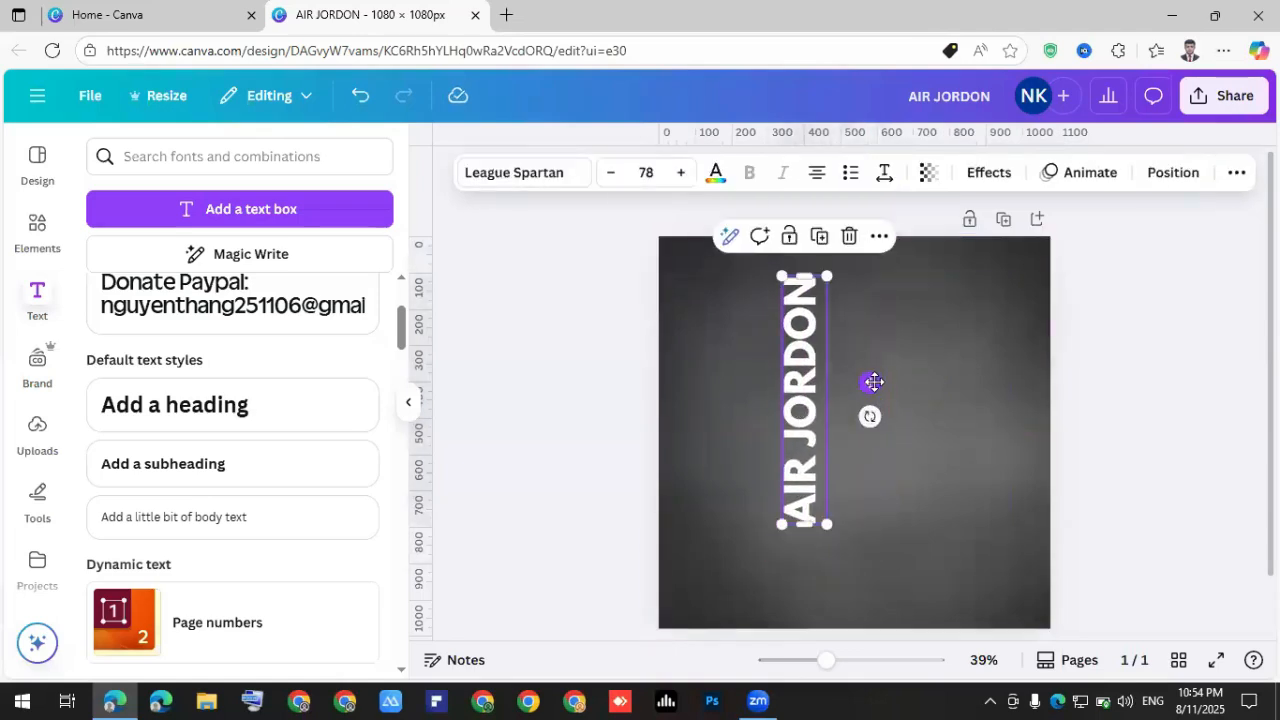
left_click_drag(869, 380, 767, 395)
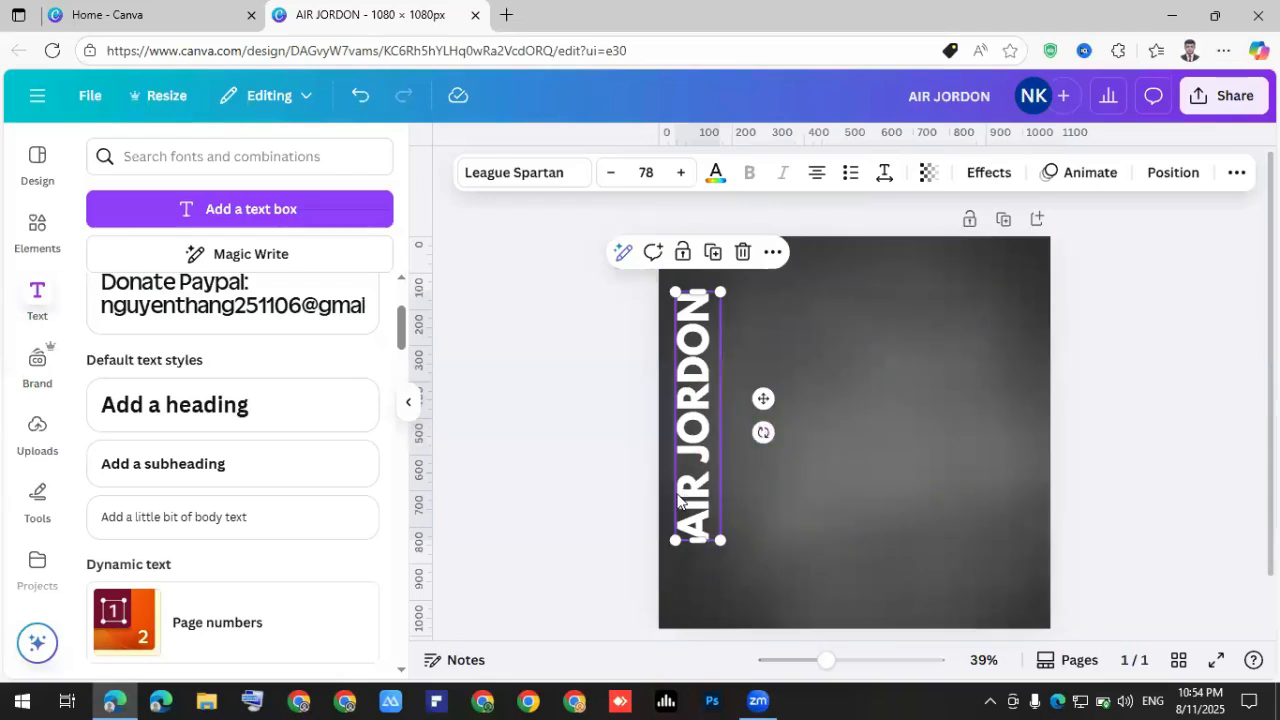
Stretch both ends of the vertical text box so it runs down most of the page.
scroll(678, 497, "up", 3)
scroll(654, 527, "down", 1)
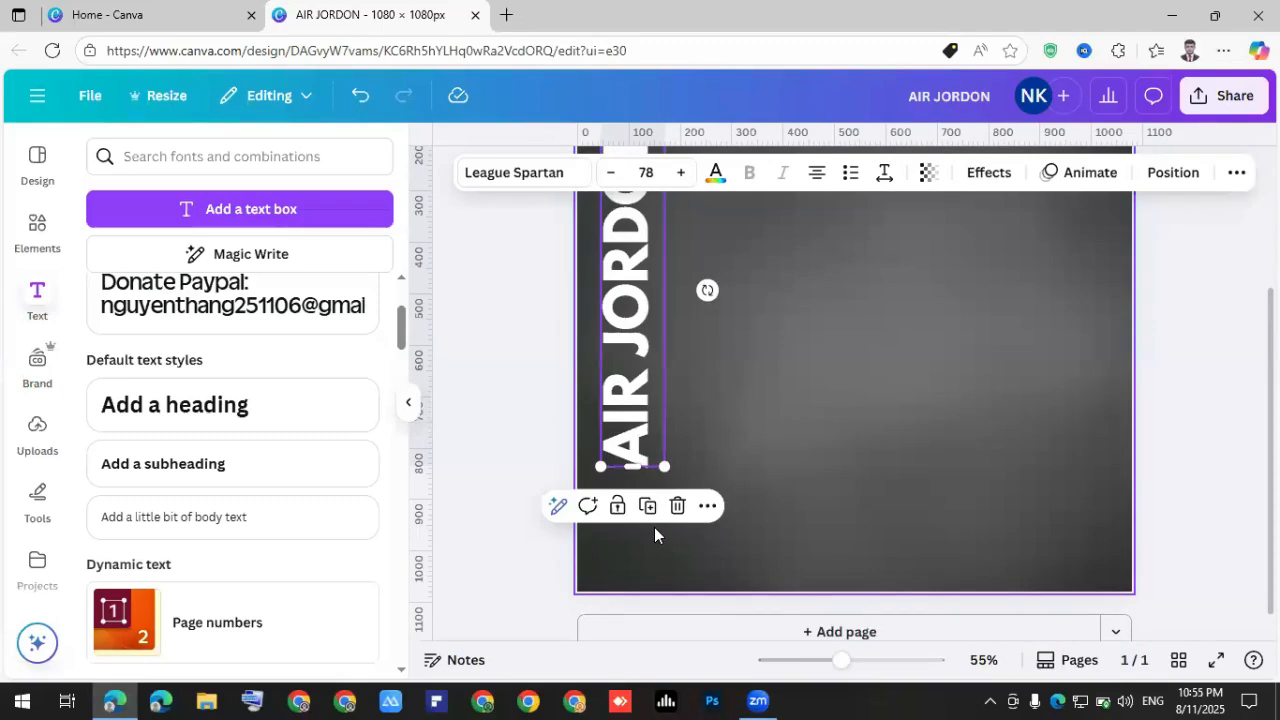
scroll(653, 520, "up", 3)
scroll(643, 474, "up", 1)
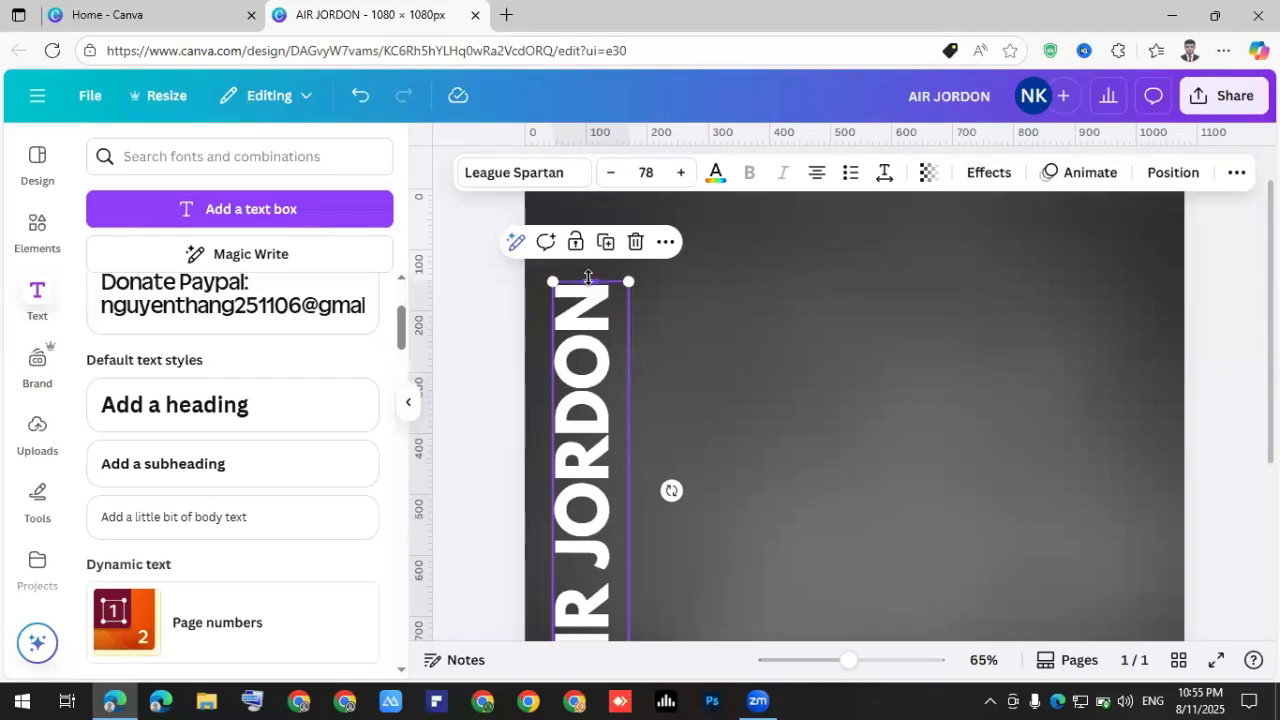
scroll(588, 466, "down", 3)
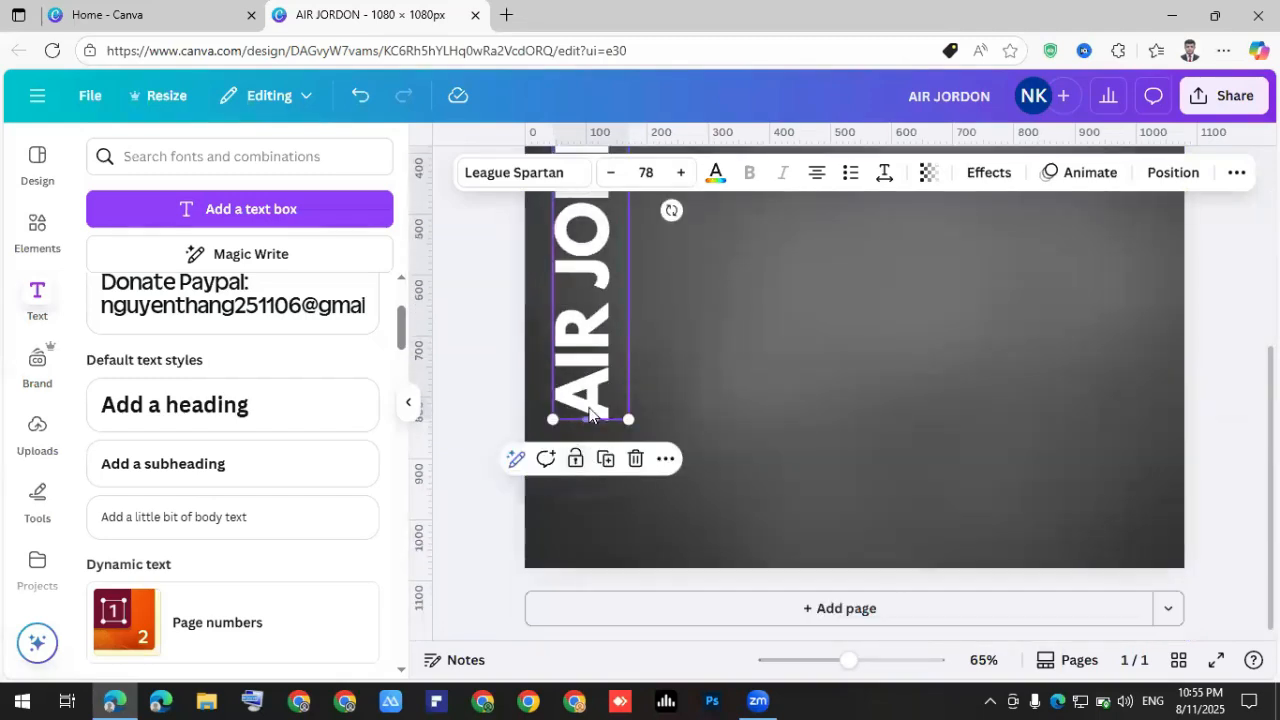
left_click(592, 420)
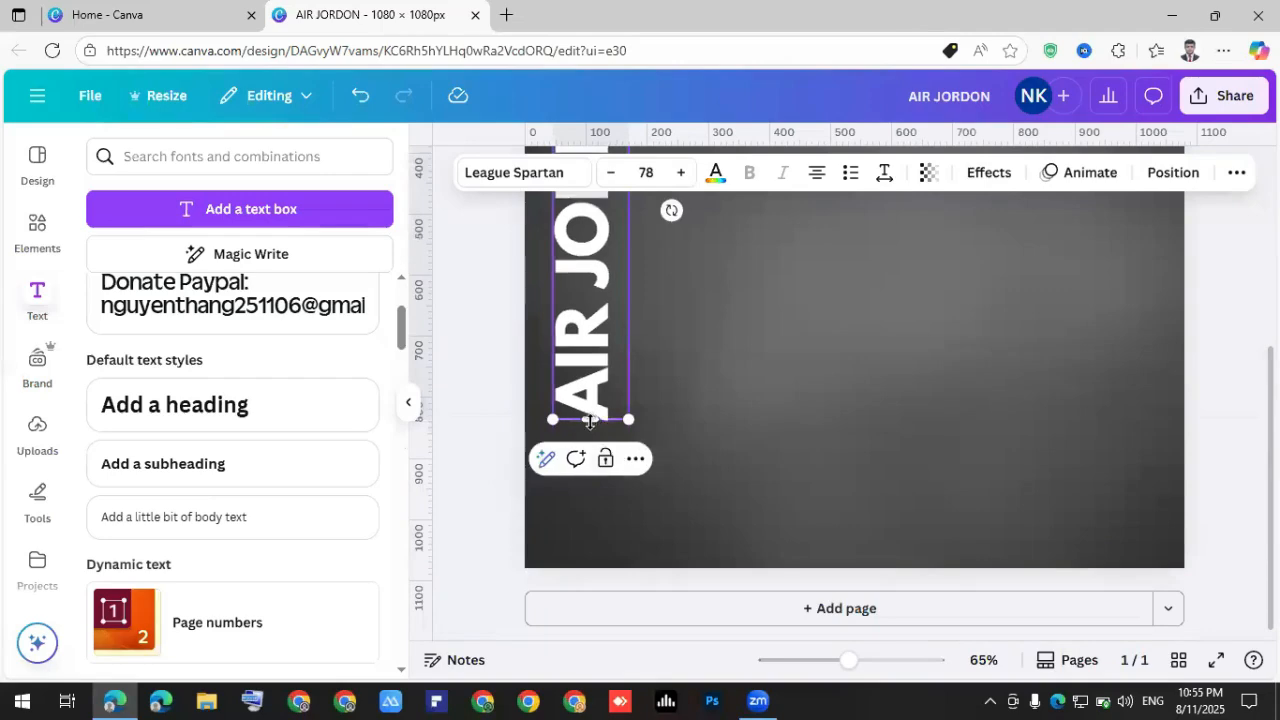
left_click_drag(590, 422, 585, 562)
scroll(590, 502, "up", 2)
scroll(590, 502, "up", 1)
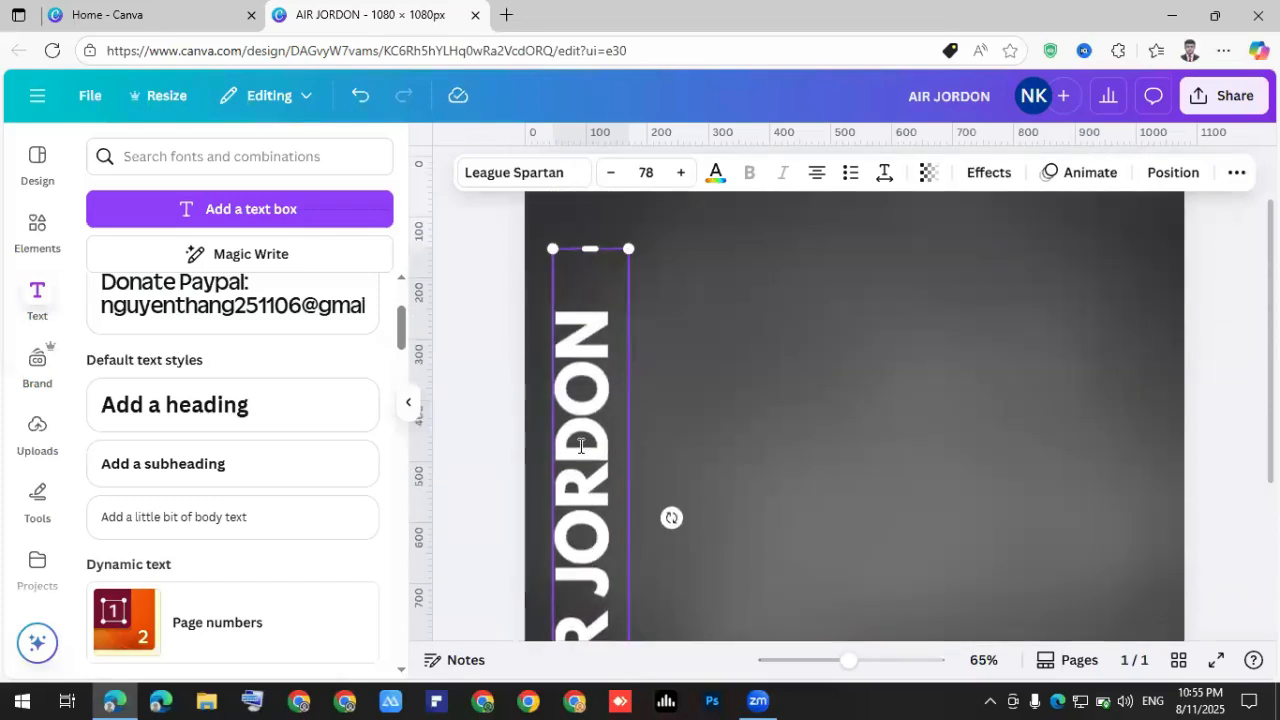
scroll(574, 318, "up", 1)
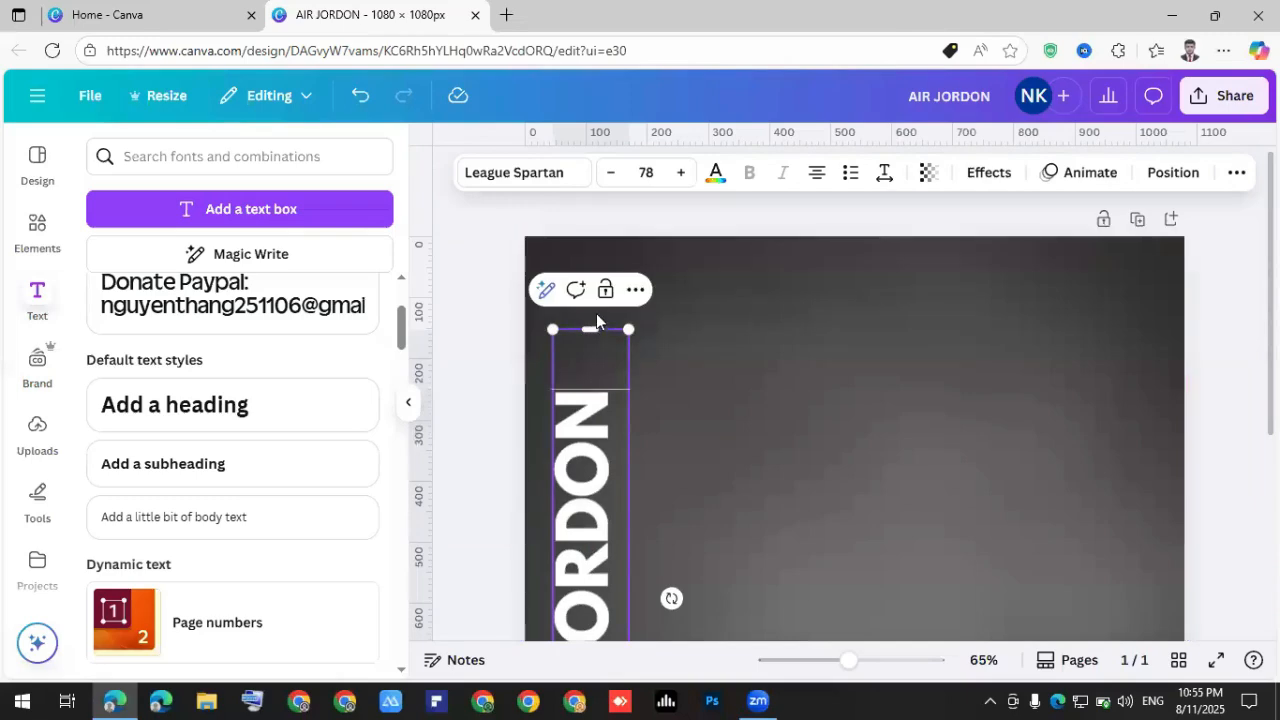
left_click_drag(590, 333, 615, 450)
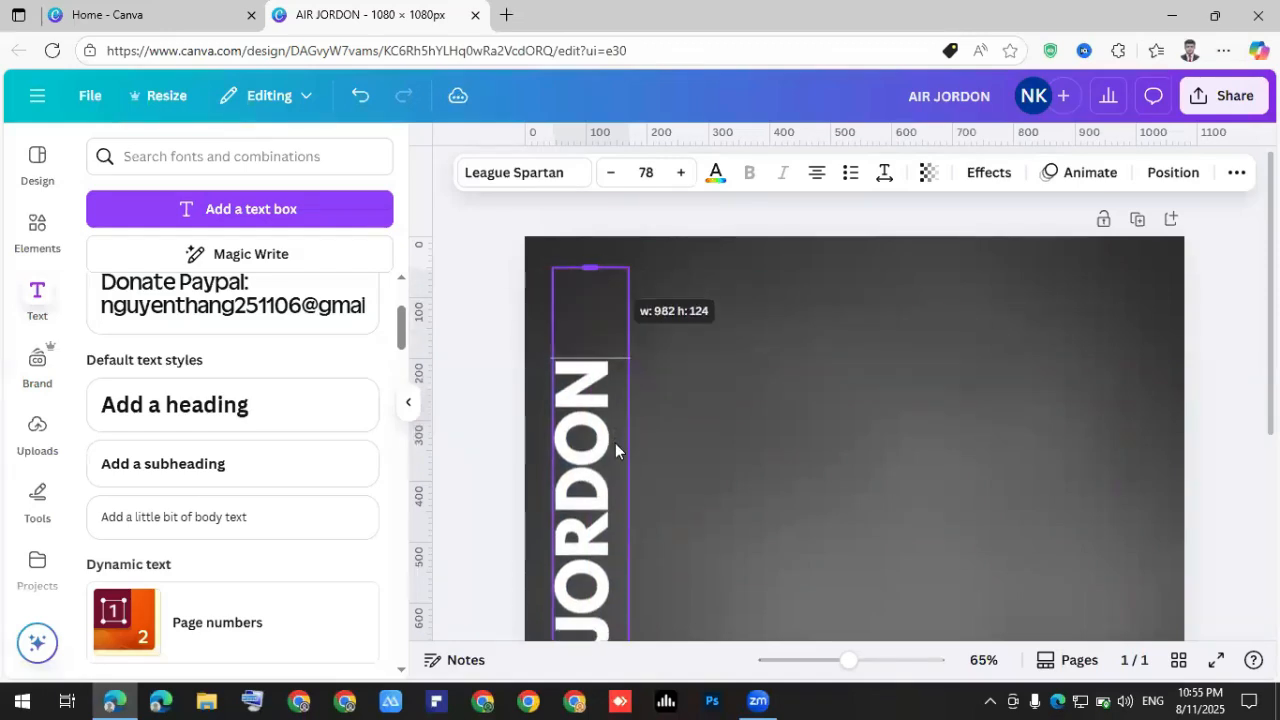
scroll(615, 443, "down", 3)
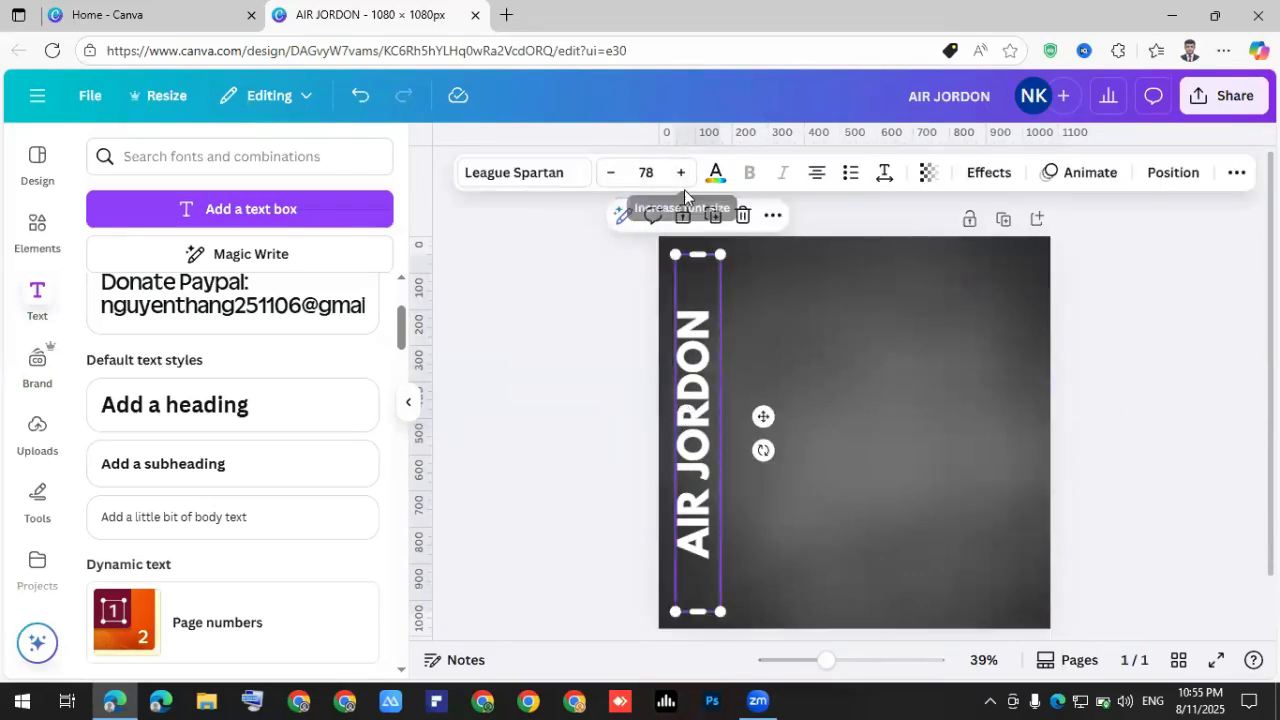
Raise the vertical AIR JORDON font size from 78 to about 101, then deselect it.
left_click(681, 175)
left_click(681, 175)
left_click(681, 175)
left_click(681, 175)
left_click(681, 175)
left_click(681, 175)
left_click(681, 175)
left_click(681, 175)
left_click(681, 175)
left_click(681, 175)
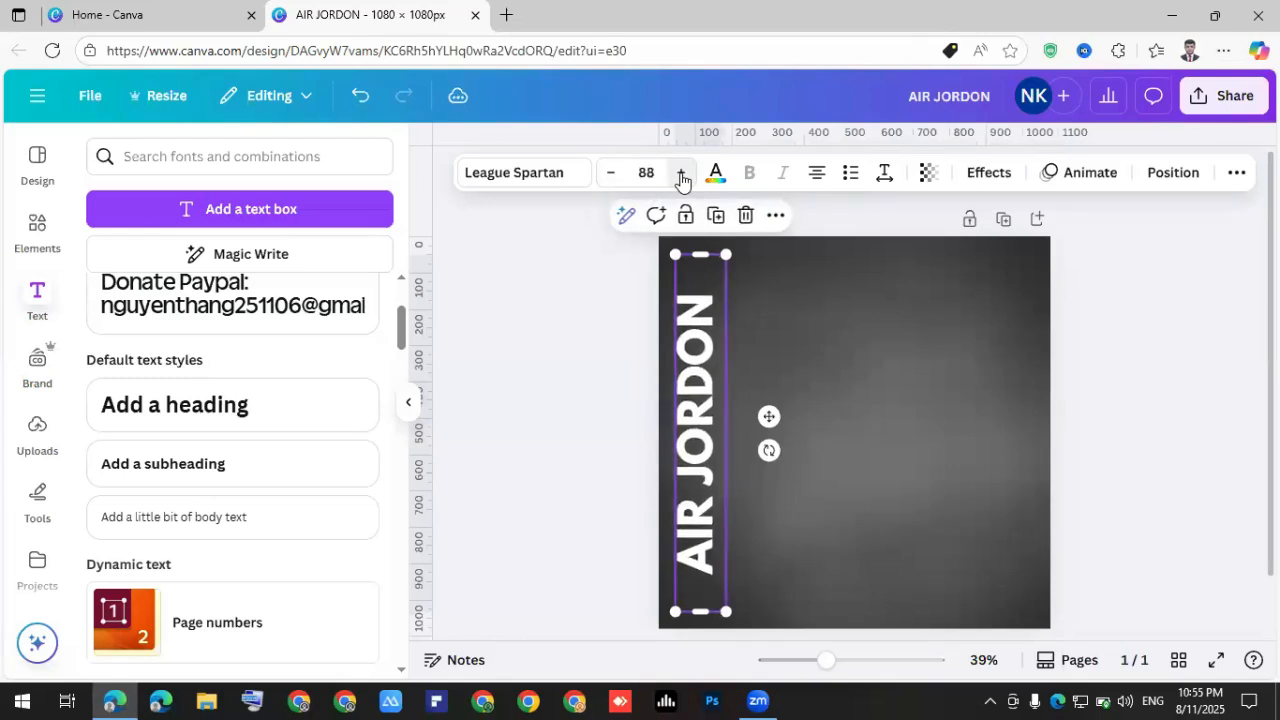
left_click(681, 175)
left_click(681, 175)
left_click(681, 175)
left_click(681, 175)
left_click(681, 175)
left_click(681, 175)
left_click(681, 175)
left_click(681, 175)
left_click(681, 175)
left_click(681, 175)
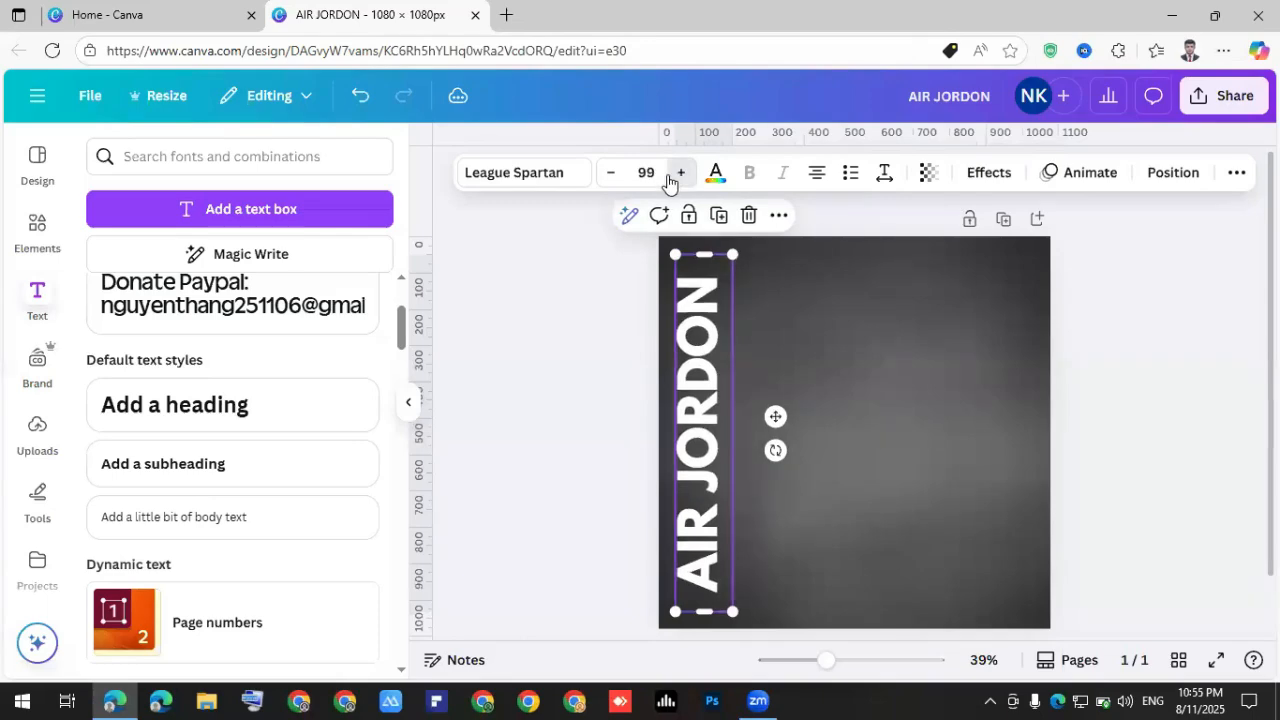
left_click(681, 175)
left_click(788, 378)
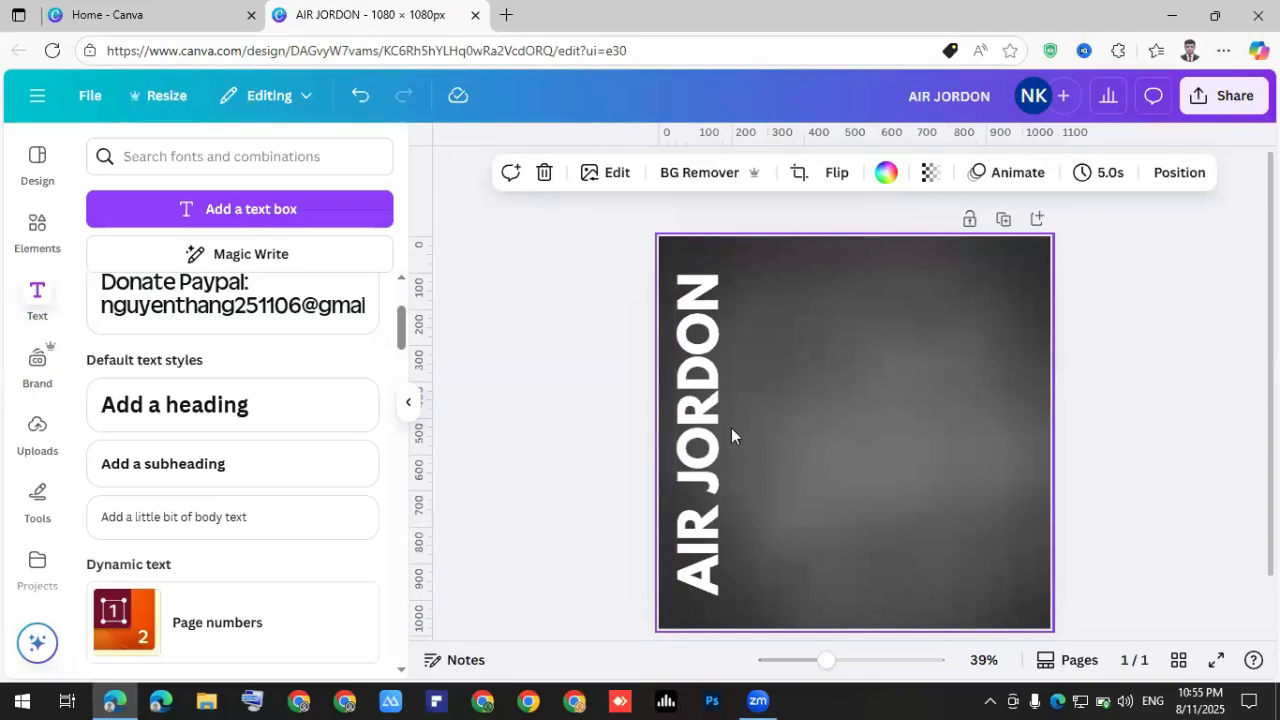
Search Elements for 'SHOE' and show all the photo results.
left_click(22, 242)
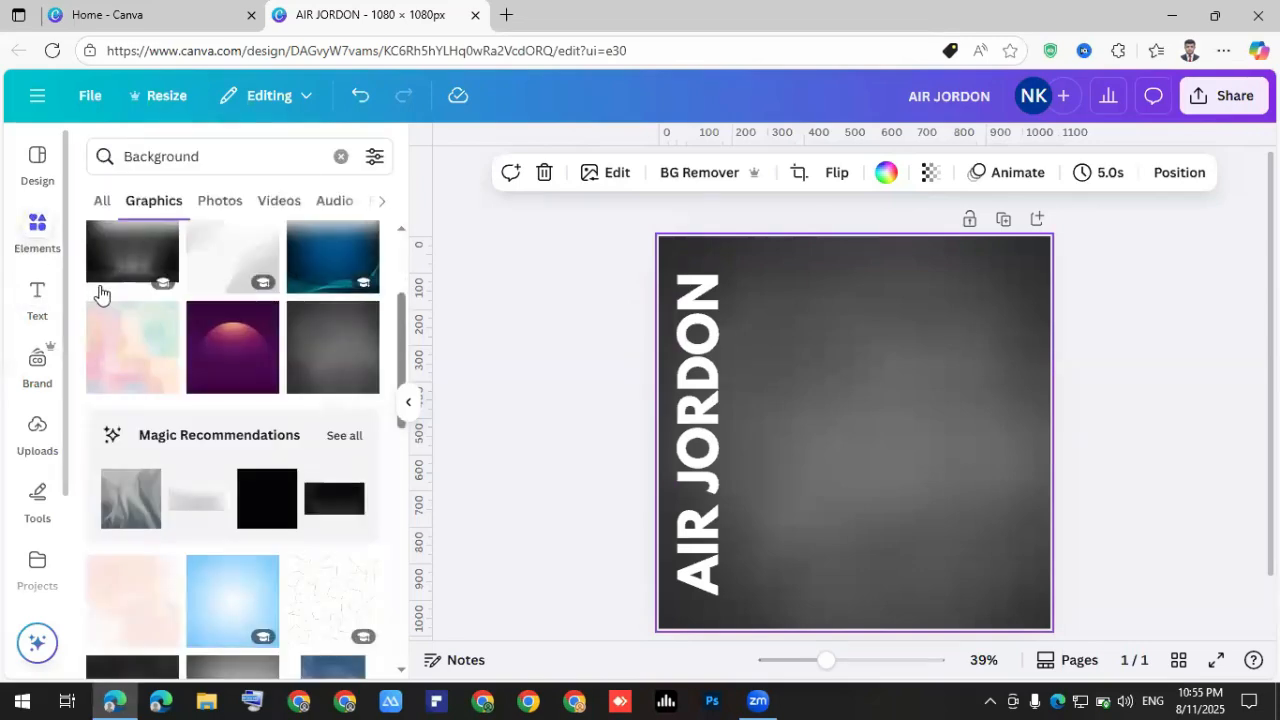
left_click(341, 156)
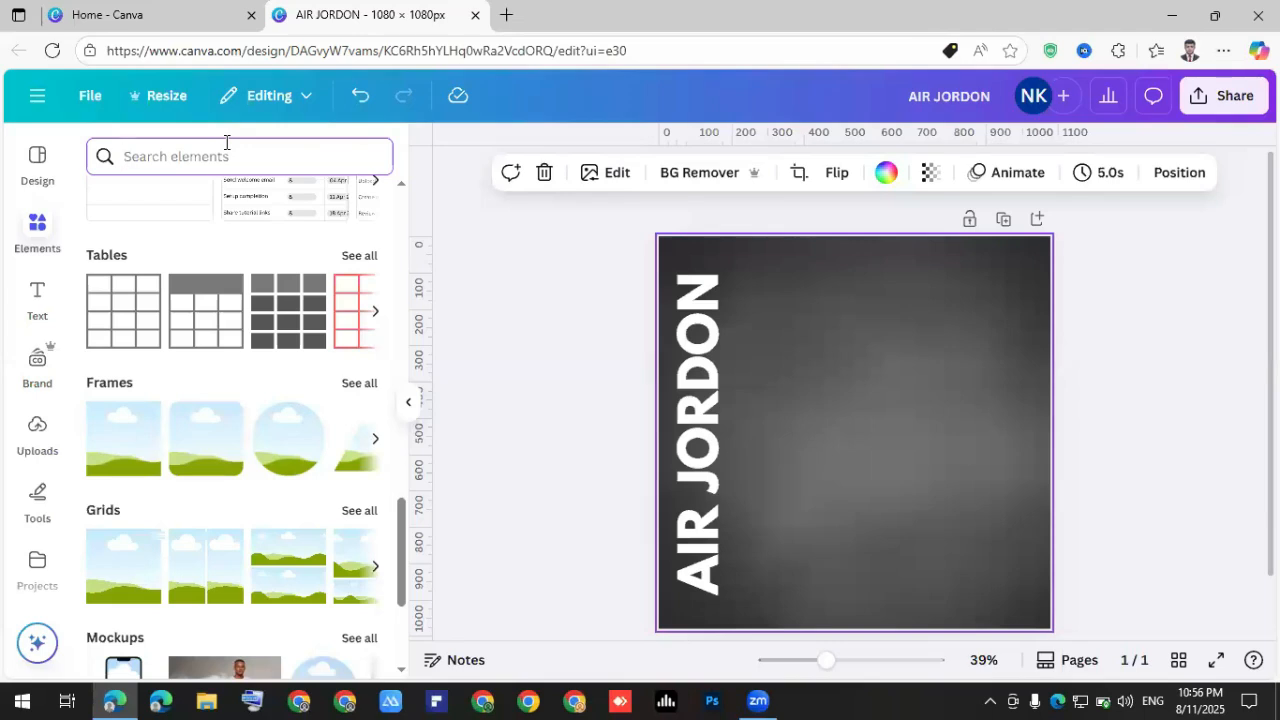
type("SHOW")
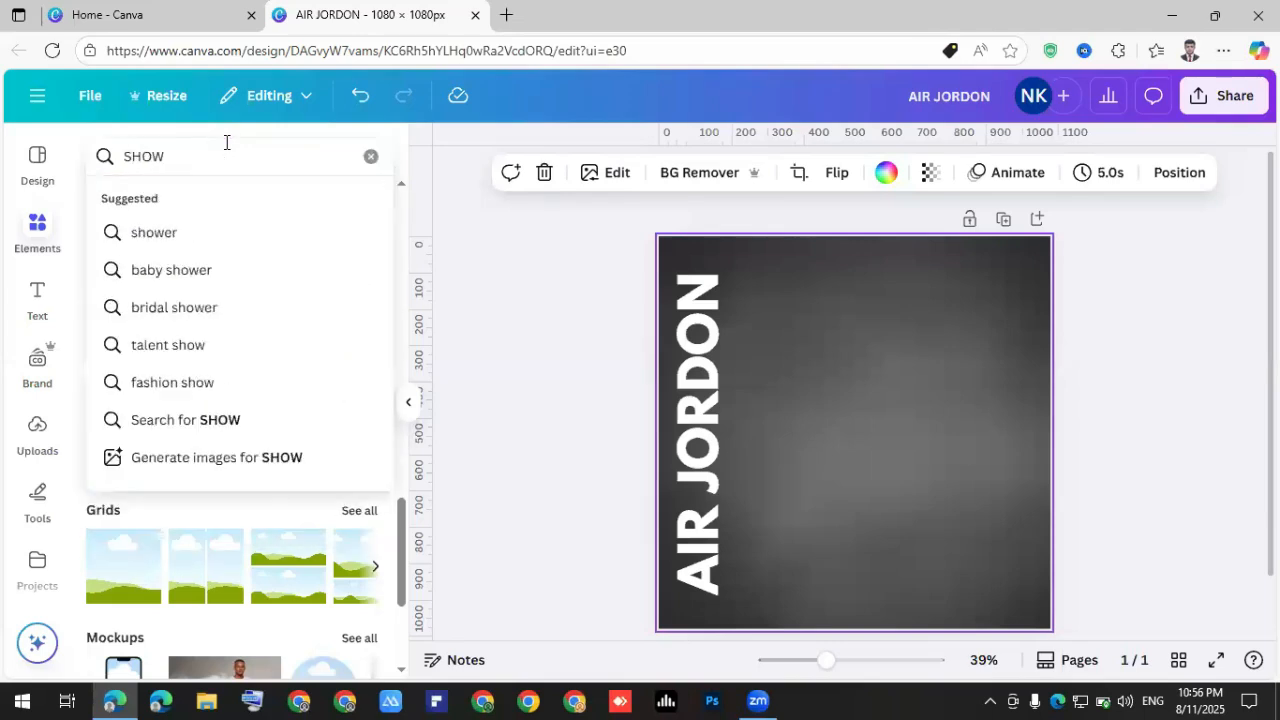
key("BackSpace")
type("E")
key("Return")
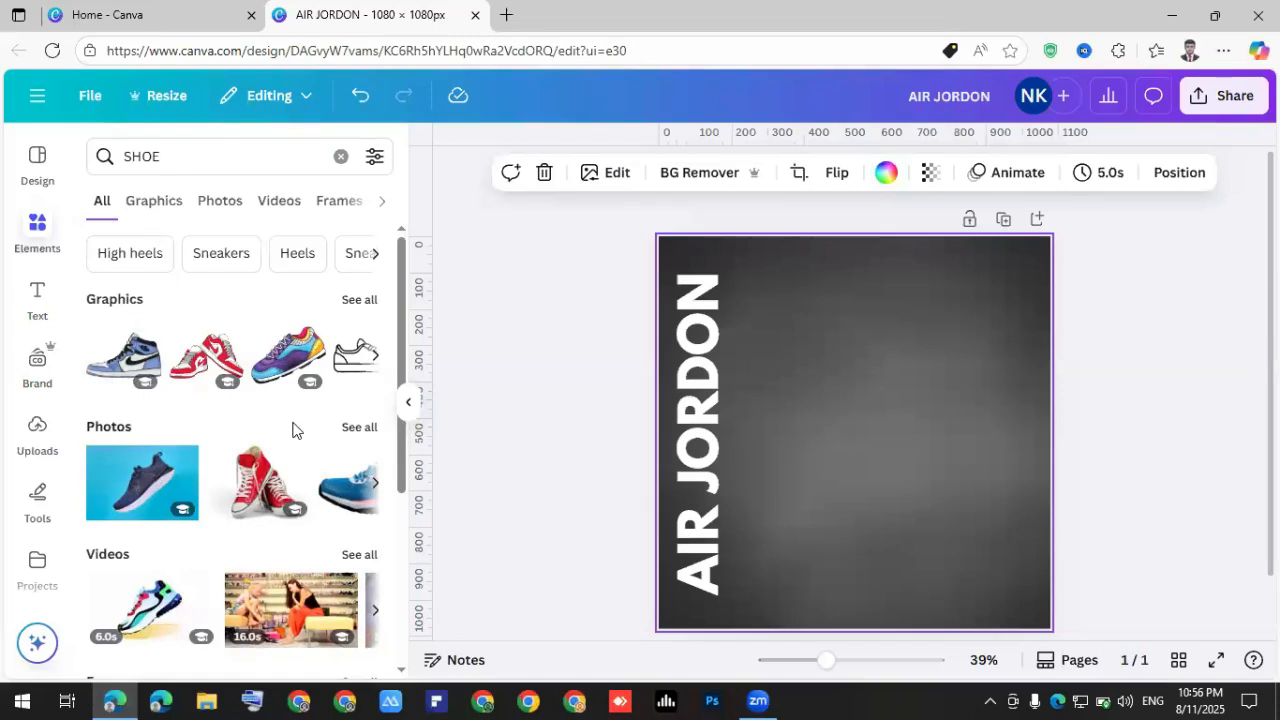
left_click(352, 428)
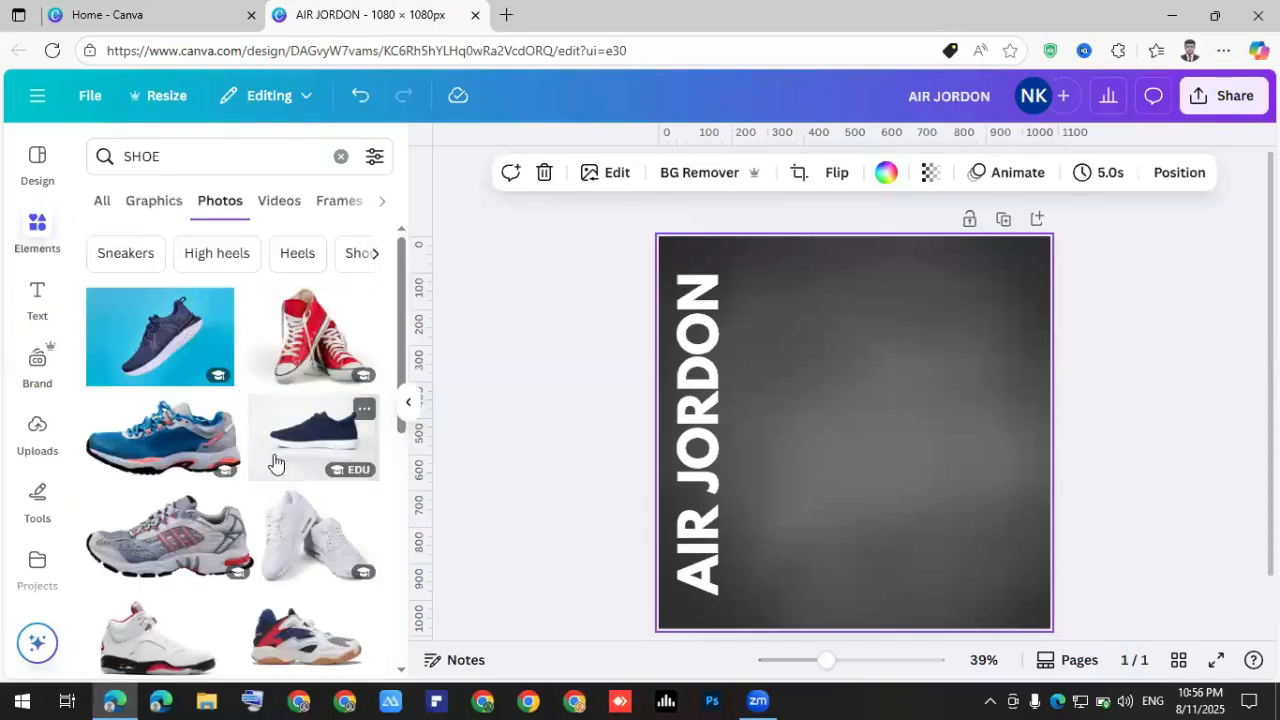
Add the blue-and-white sneaker photo and place it in the lower middle beside the text.
scroll(274, 480, "down", 3)
scroll(272, 477, "down", 2)
scroll(275, 479, "up", 4)
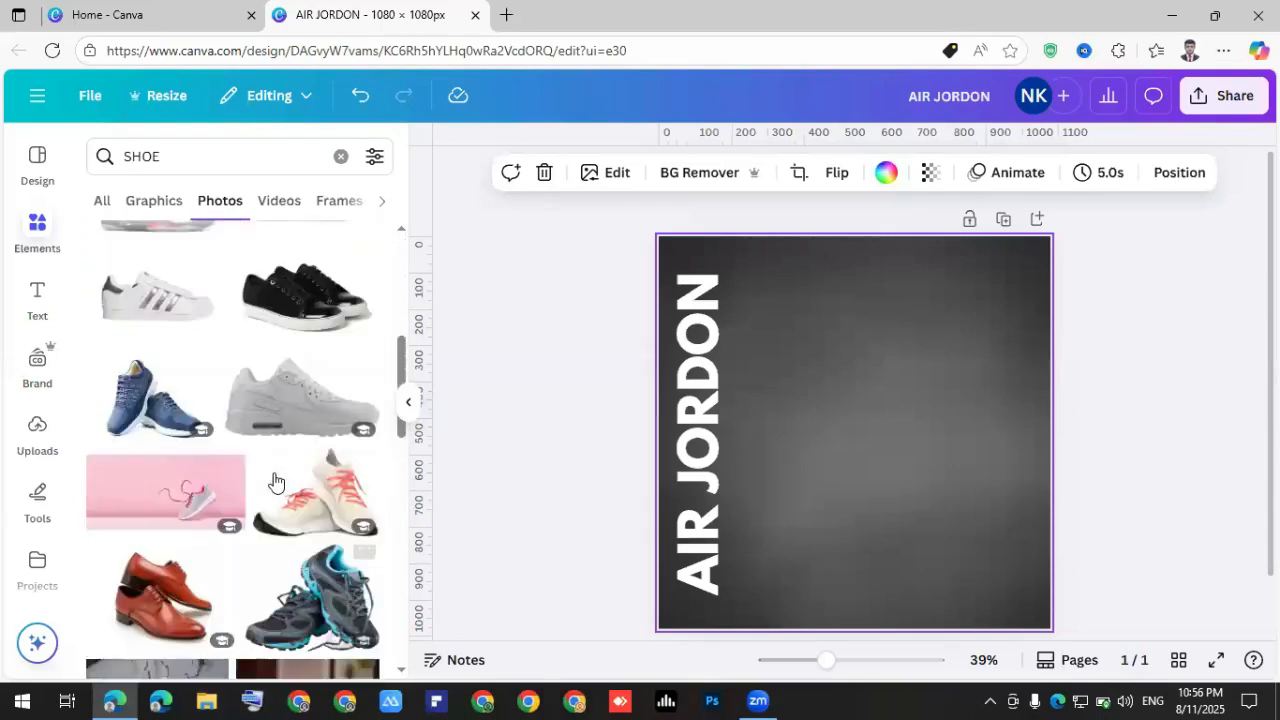
scroll(272, 478, "up", 2)
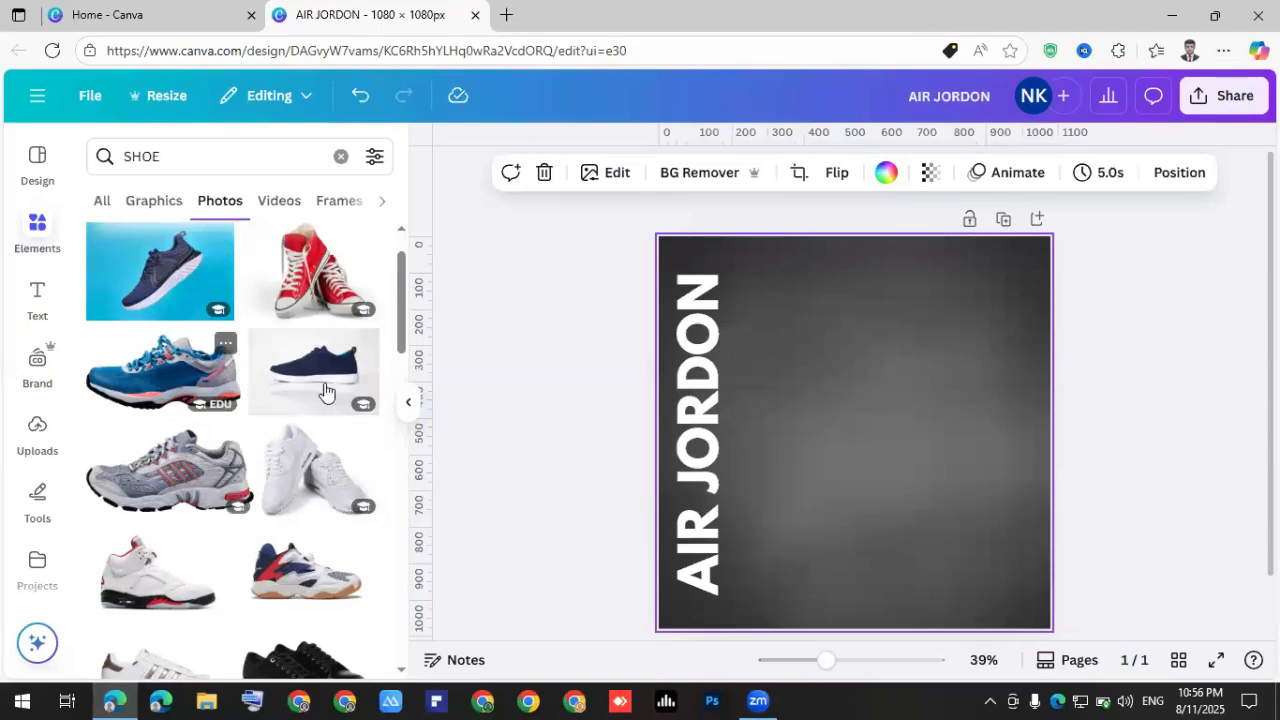
left_click(163, 372)
left_click_drag(881, 428, 935, 430)
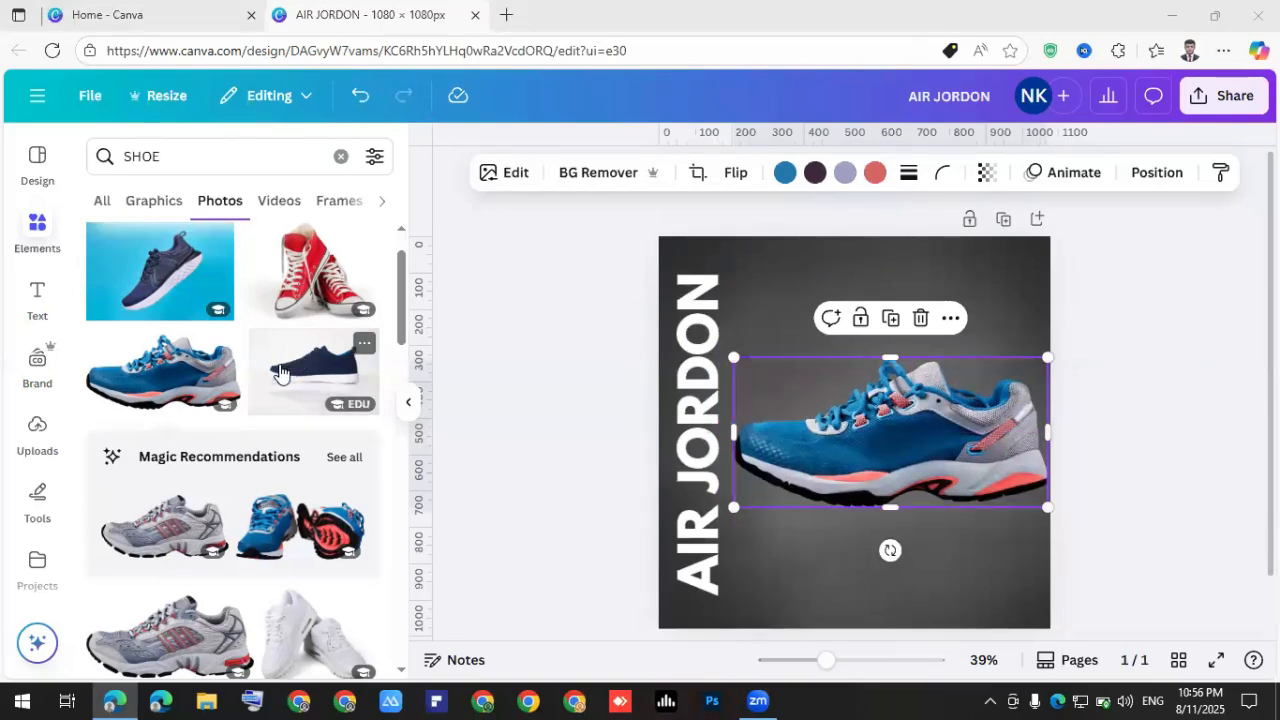
left_click_drag(883, 443, 870, 477)
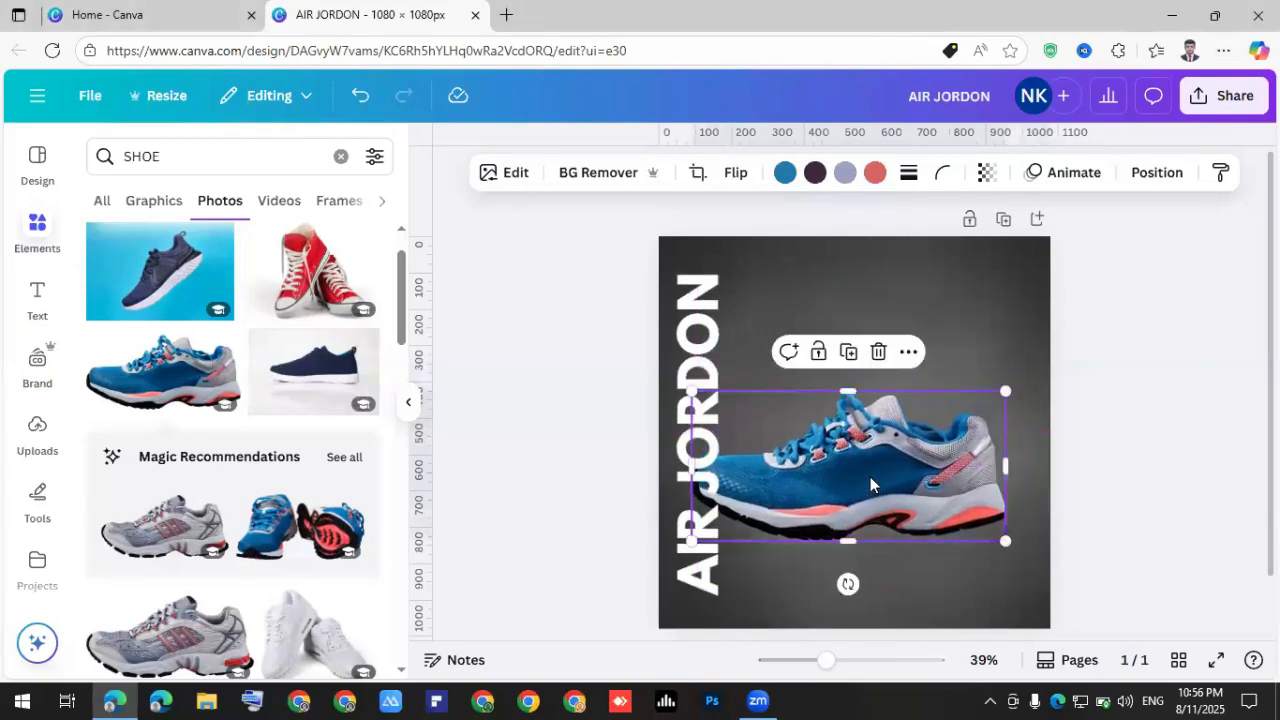
left_click(502, 14)
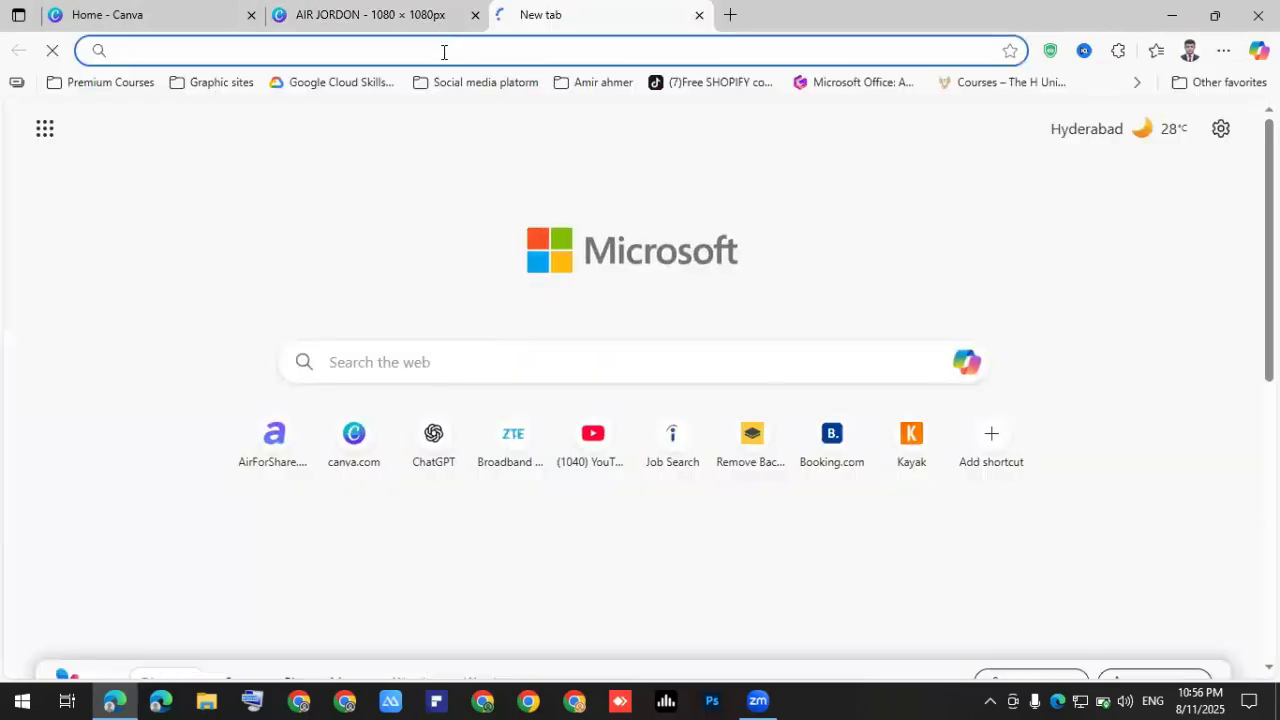
Search Bing for 'SHOE' and switch to the image results.
left_click(444, 52)
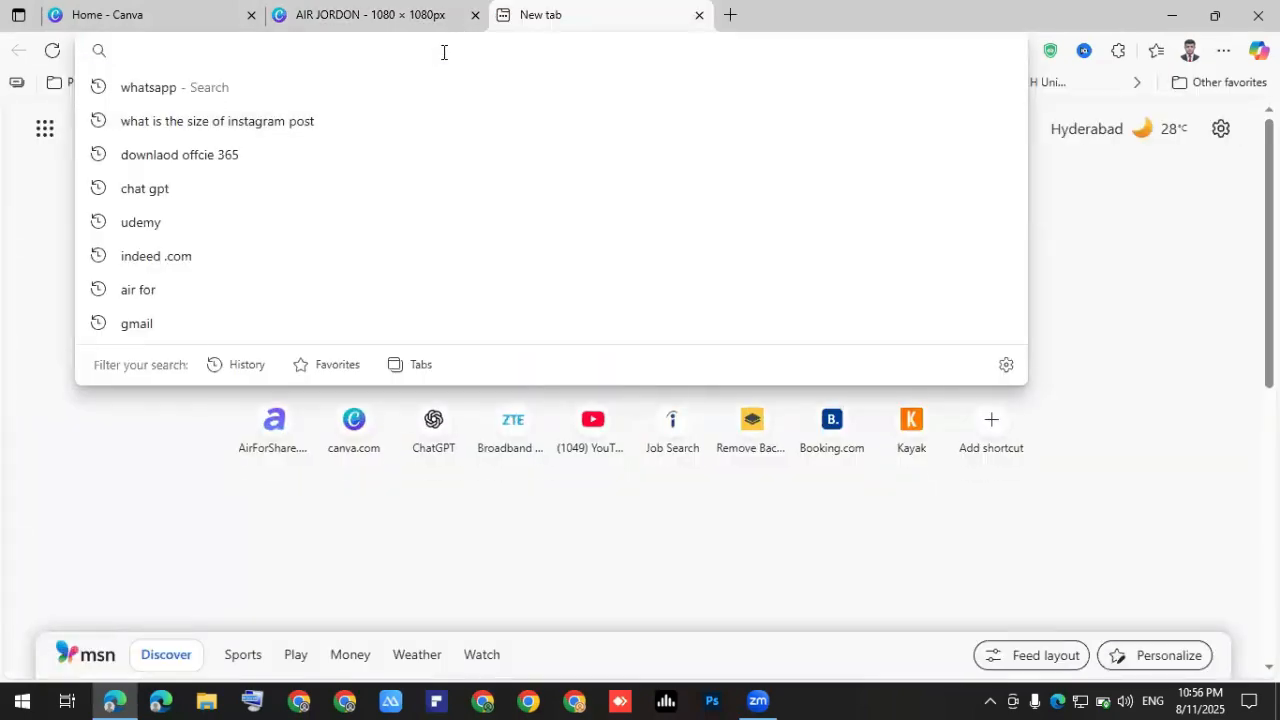
type("SHOW")
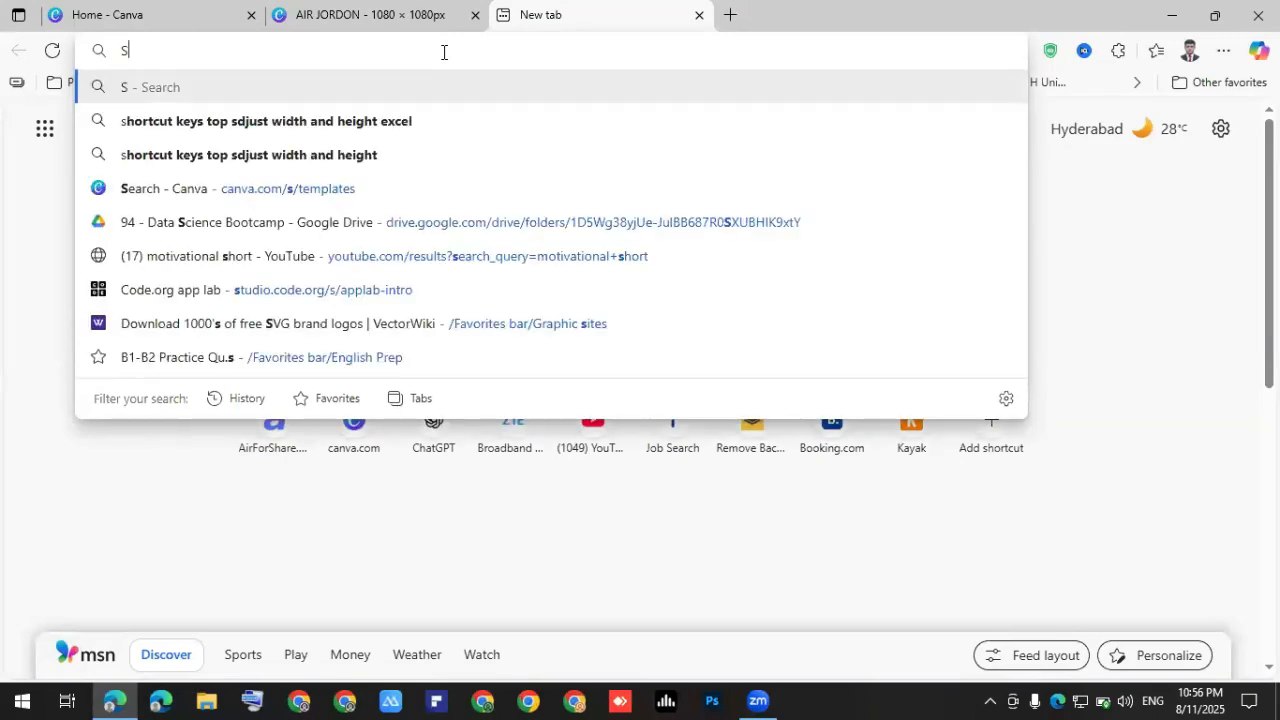
key("BackSpace")
type("E")
key("Return")
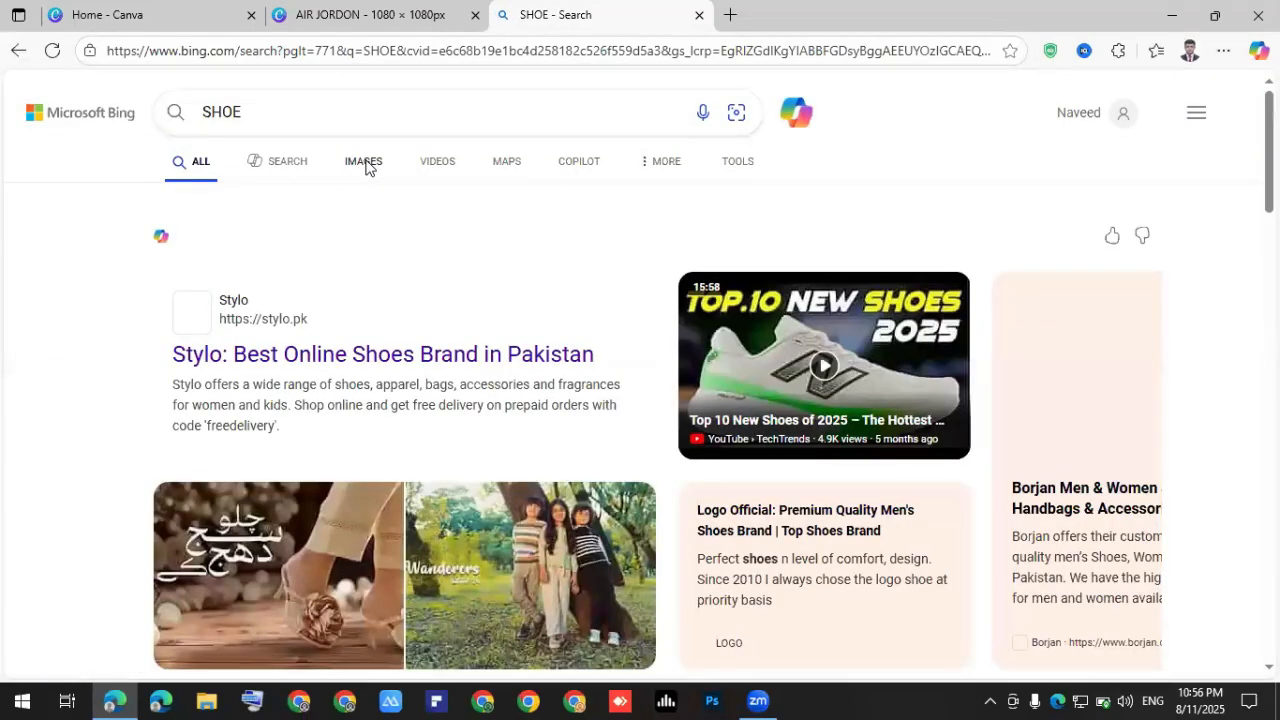
left_click(365, 163)
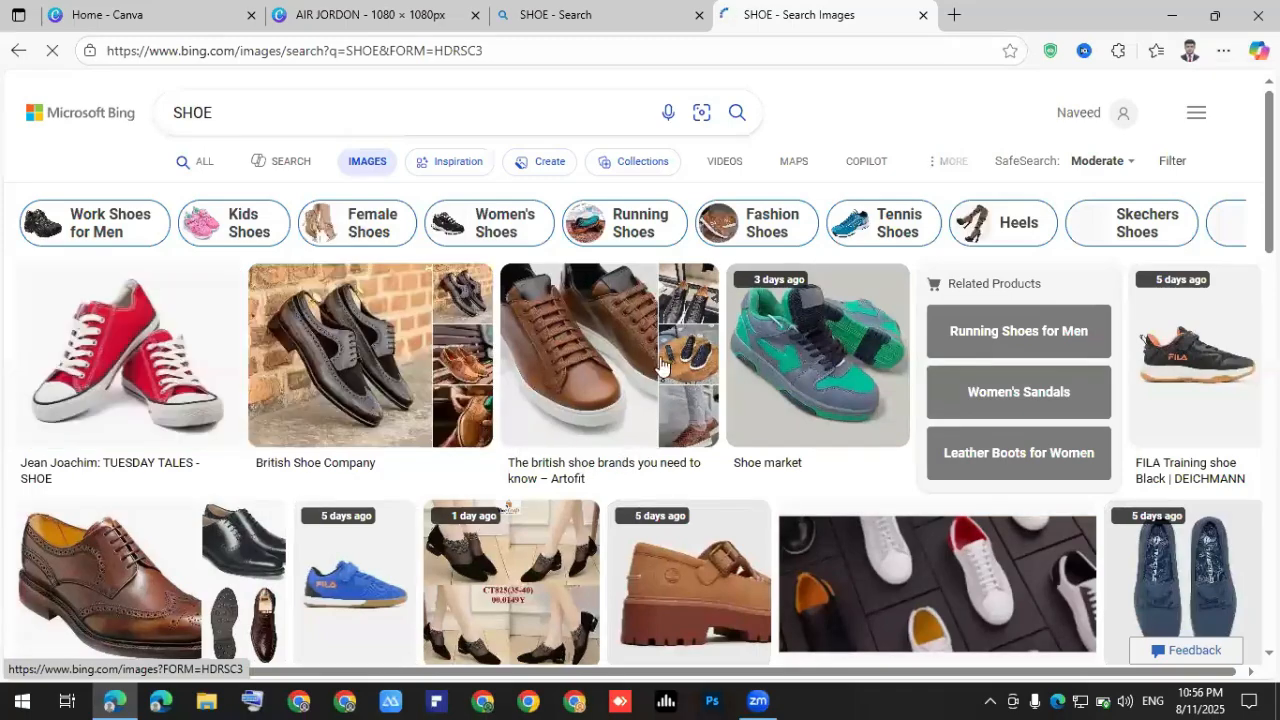
Browse the shoe images and inspect a red sneaker in detail.
scroll(632, 372, "down", 5)
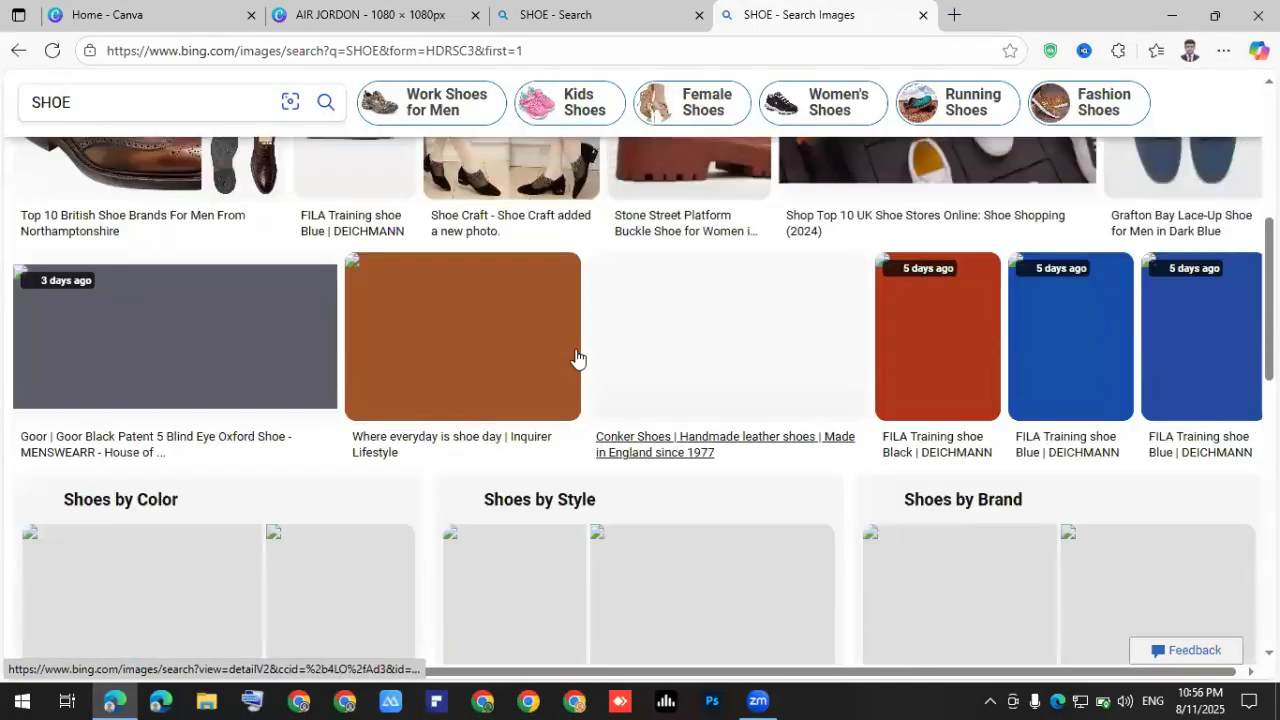
scroll(571, 385, "down", 1)
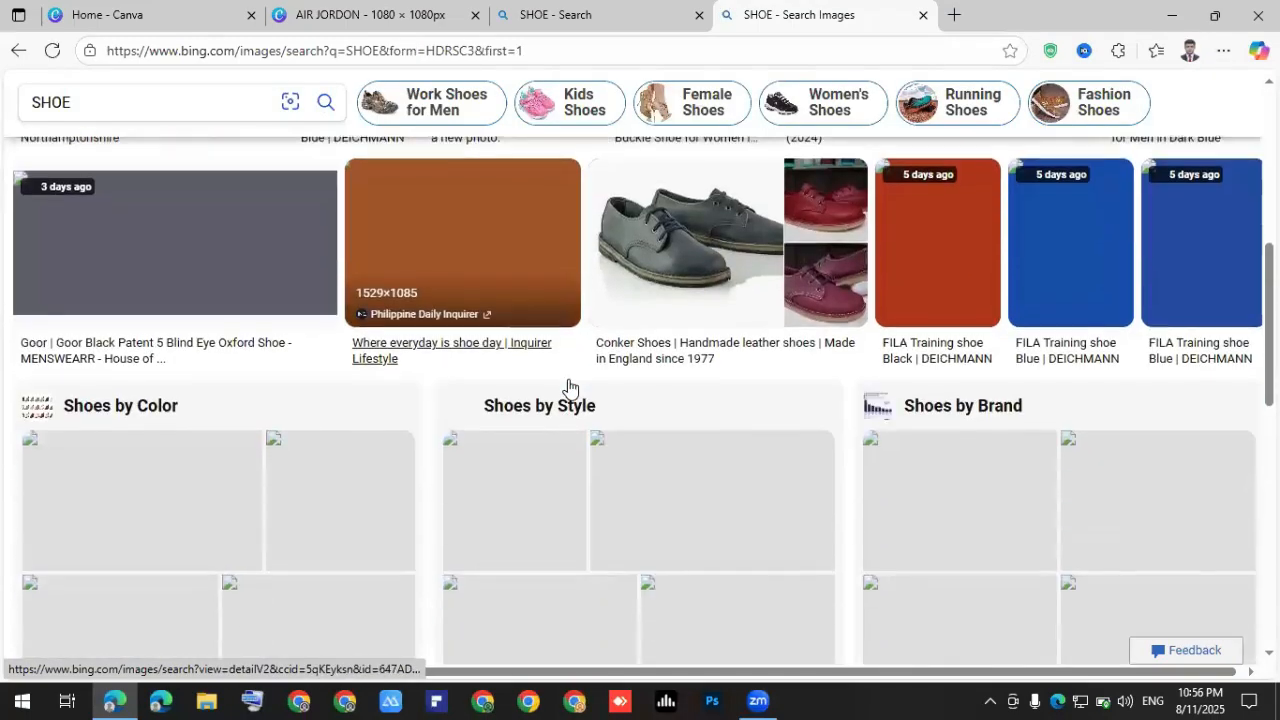
scroll(571, 385, "down", 3)
scroll(571, 385, "up", 2)
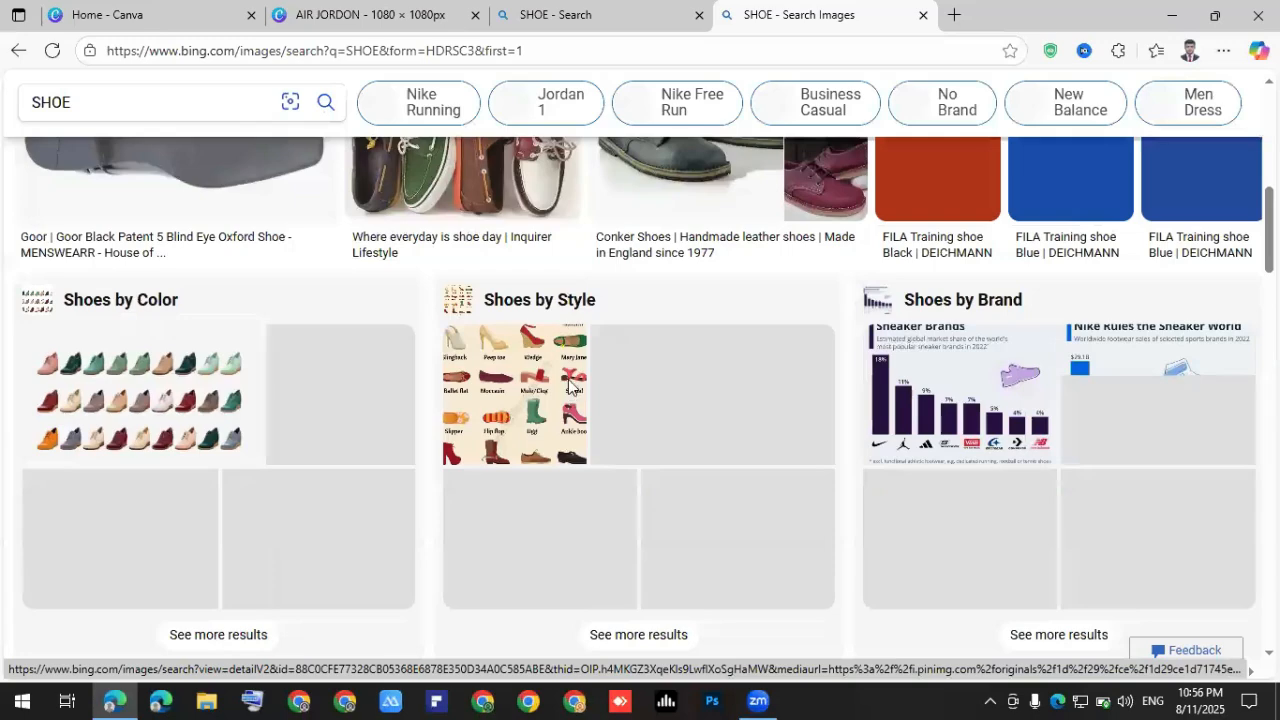
scroll(571, 385, "up", 1)
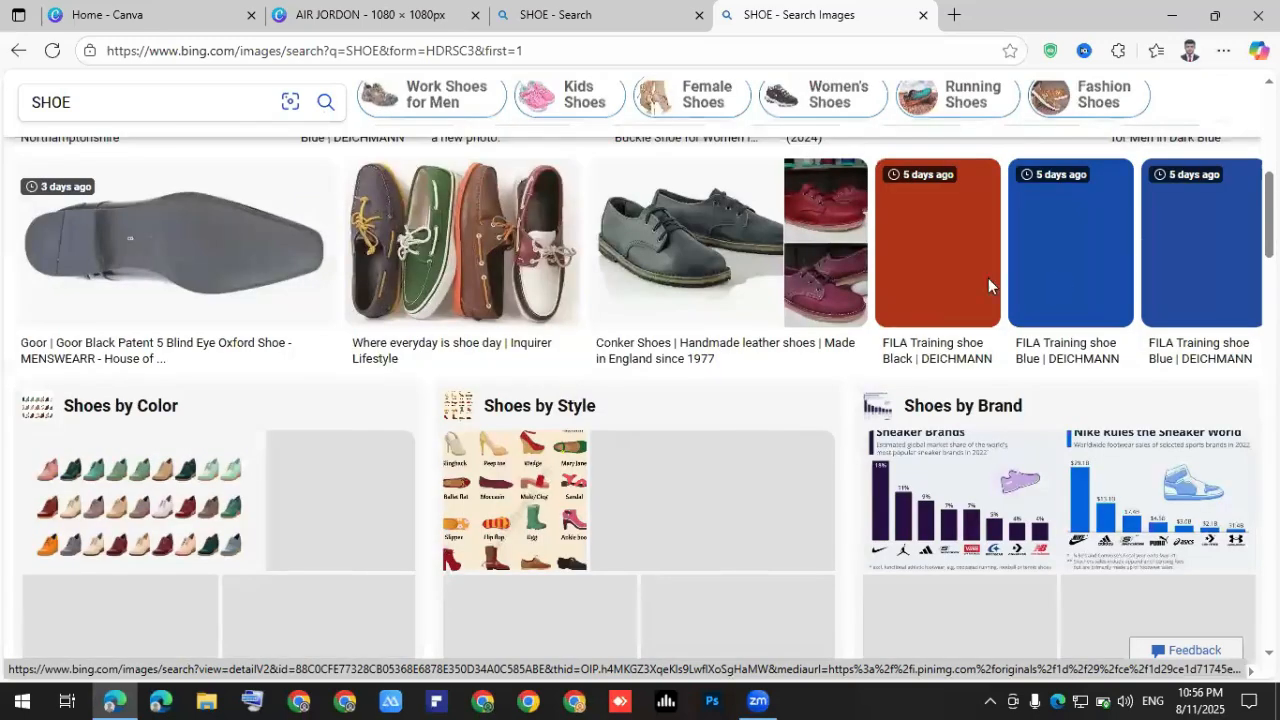
scroll(343, 306, "up", 3)
scroll(243, 214, "up", 2)
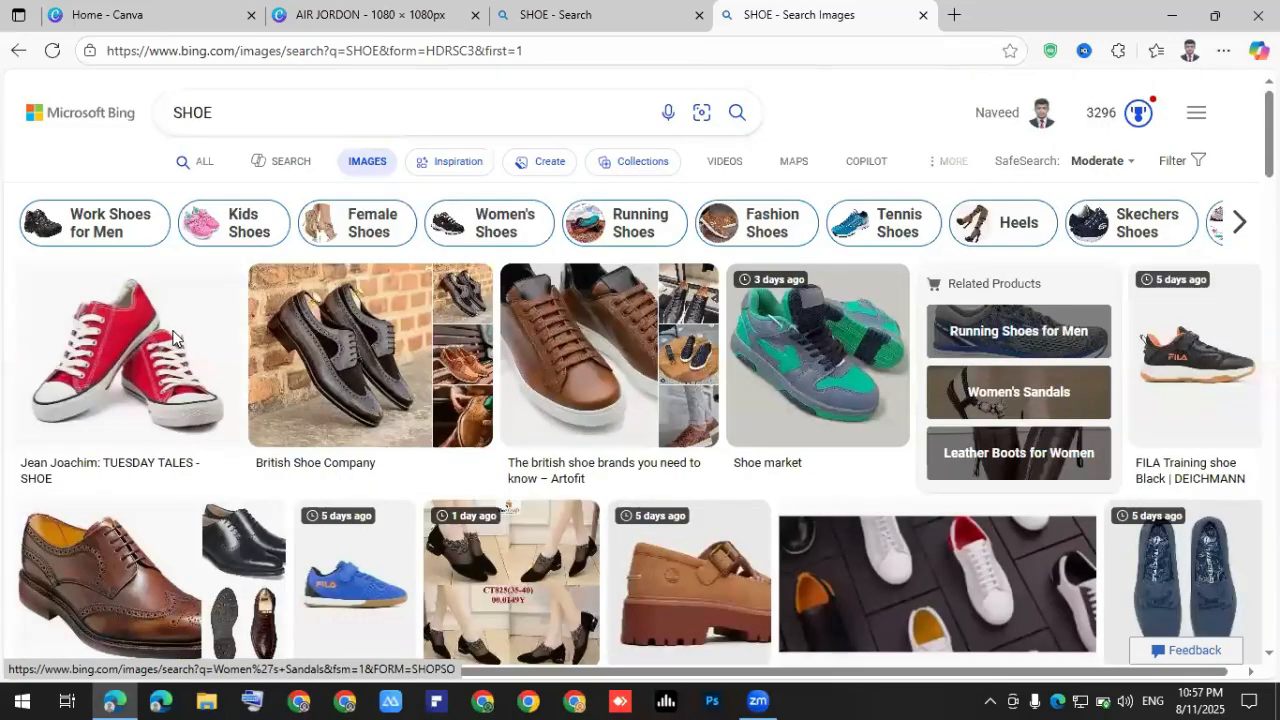
left_click(567, 343)
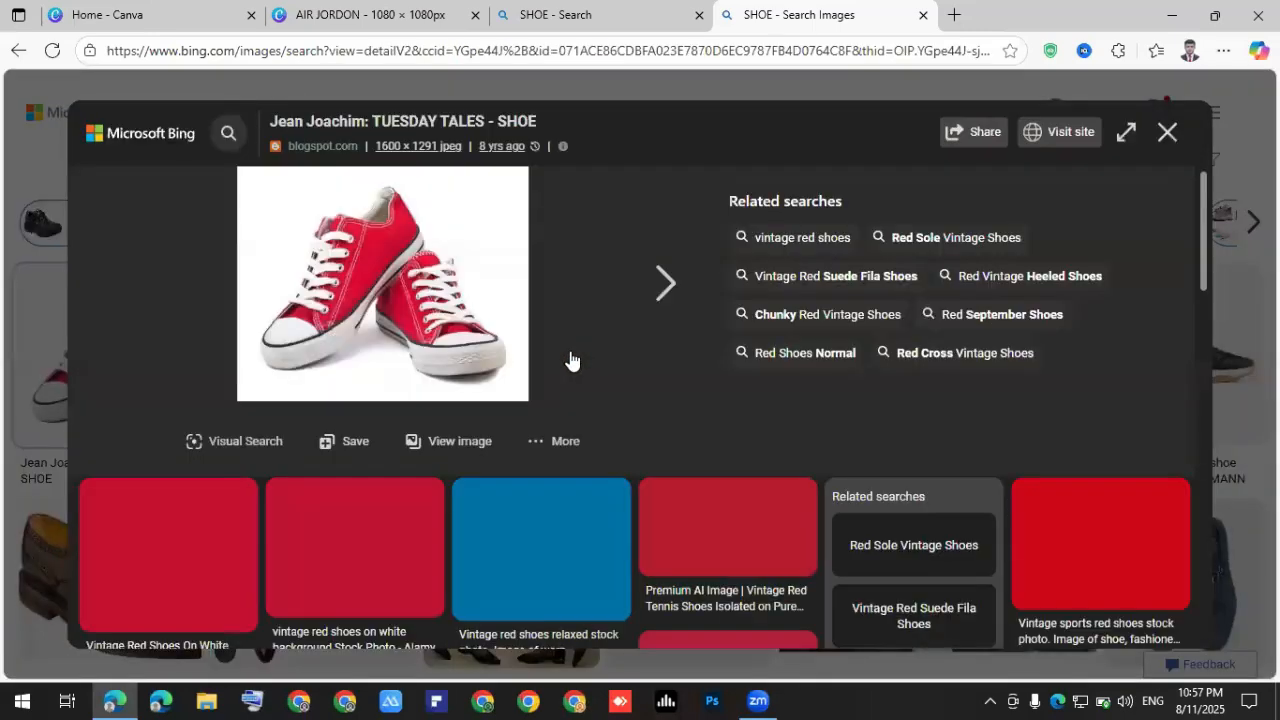
scroll(570, 360, "down", 2)
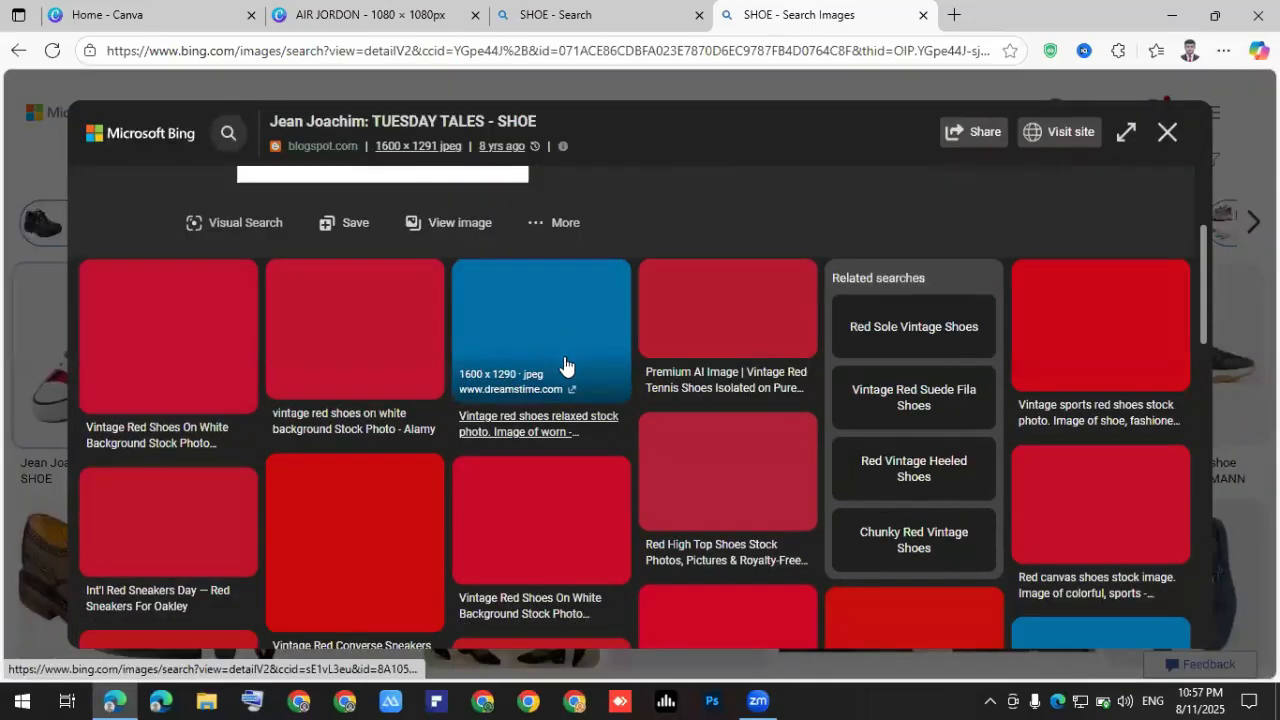
scroll(565, 363, "down", 1)
scroll(565, 363, "down", 1)
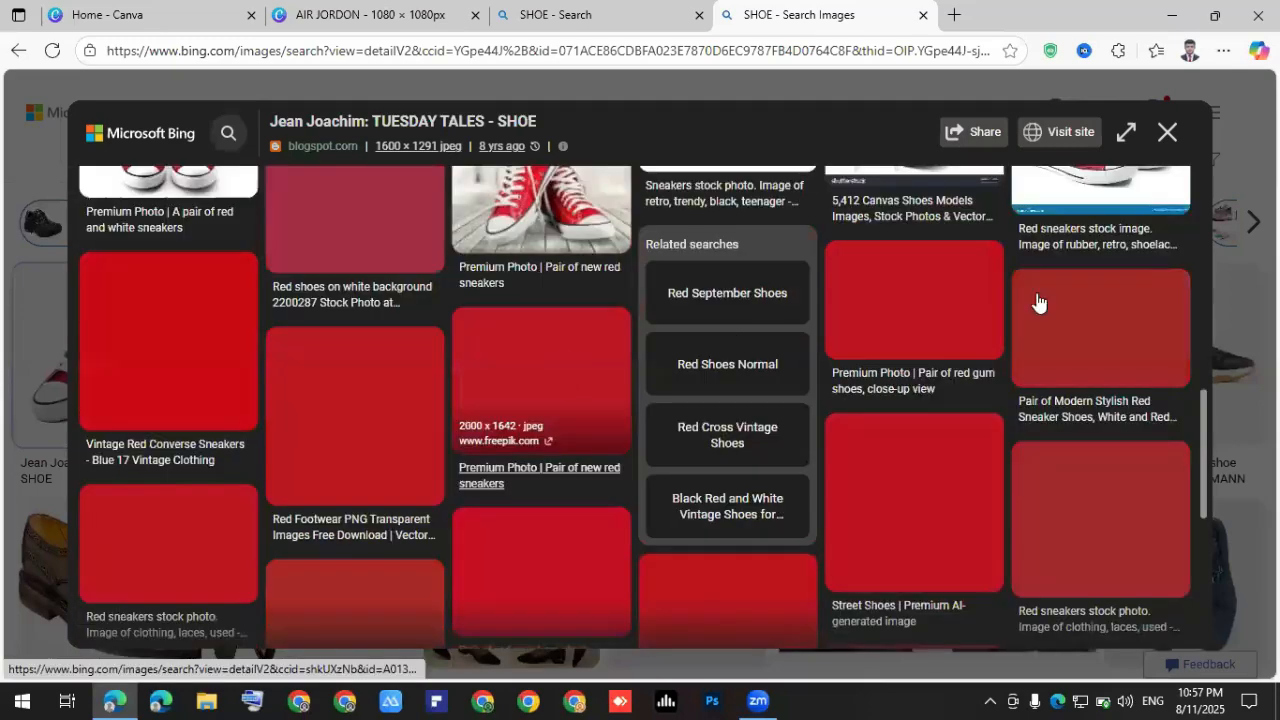
scroll(1168, 135, "up", 4)
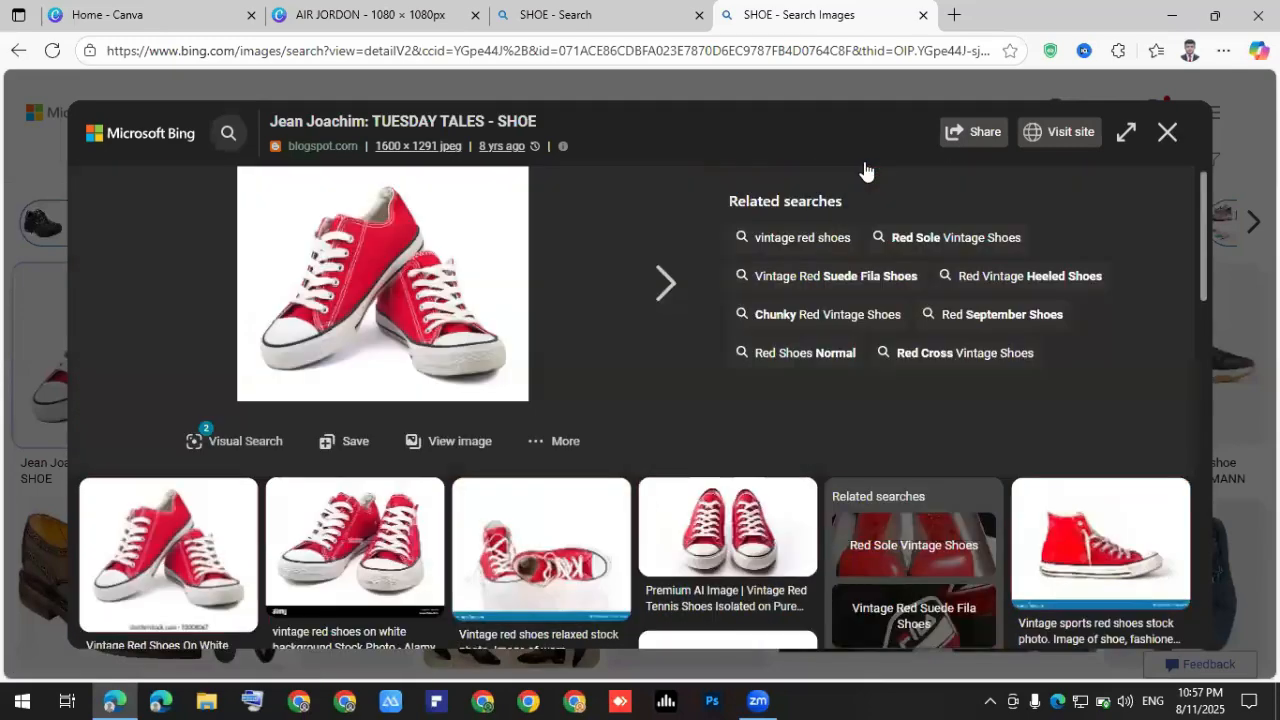
key("Escape")
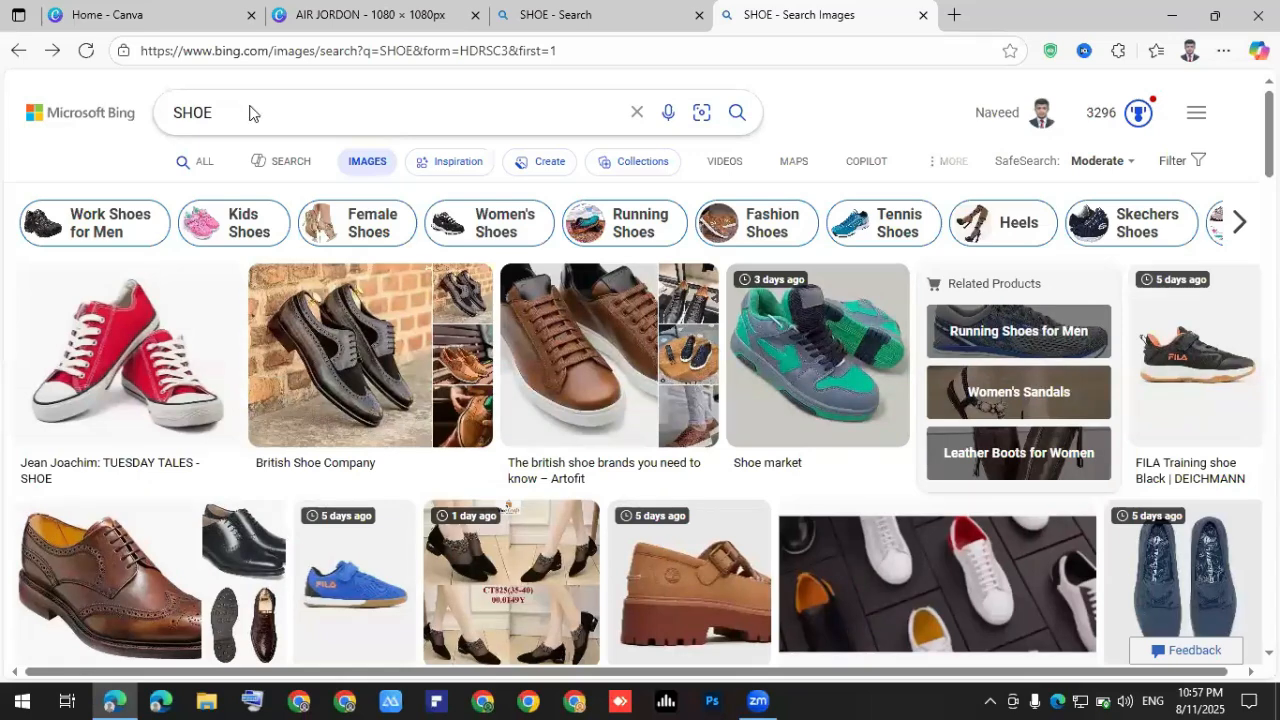
Refine the image search to 'SHOE JOGERS' and view a couple of jogger shoe images.
left_click(249, 113)
type("JOGERS")
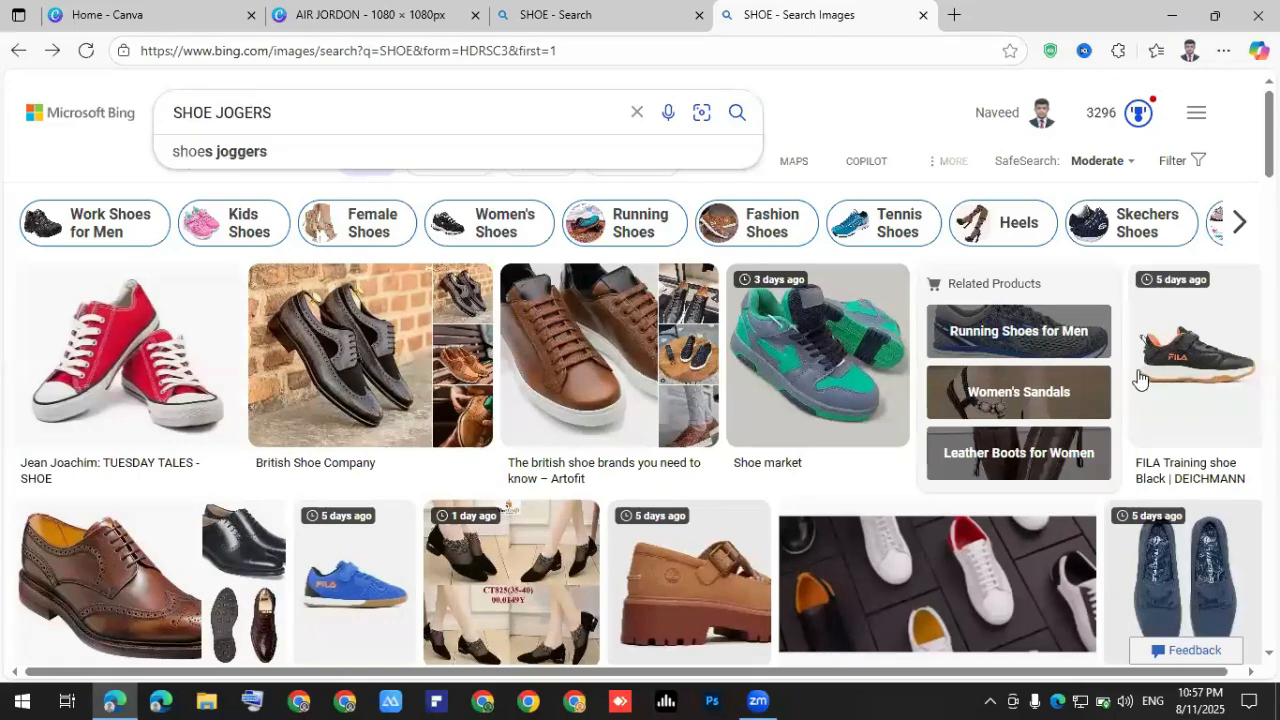
key("Return")
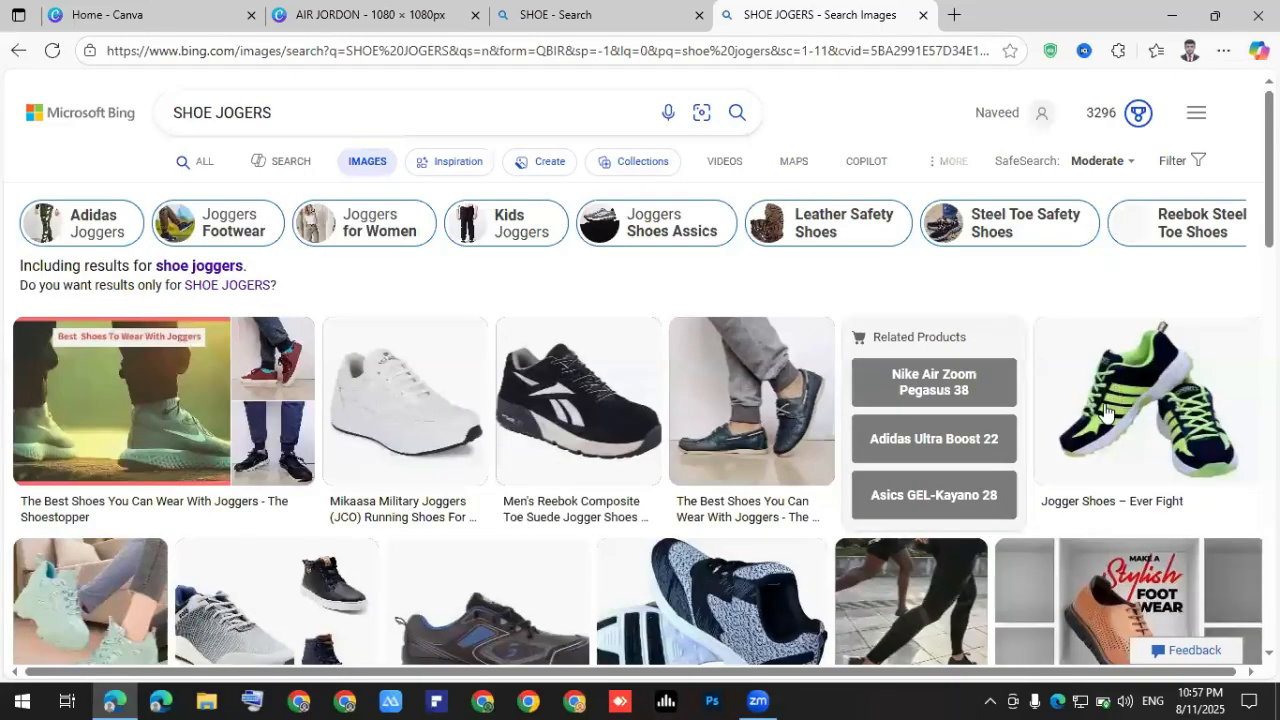
scroll(398, 465, "down", 2)
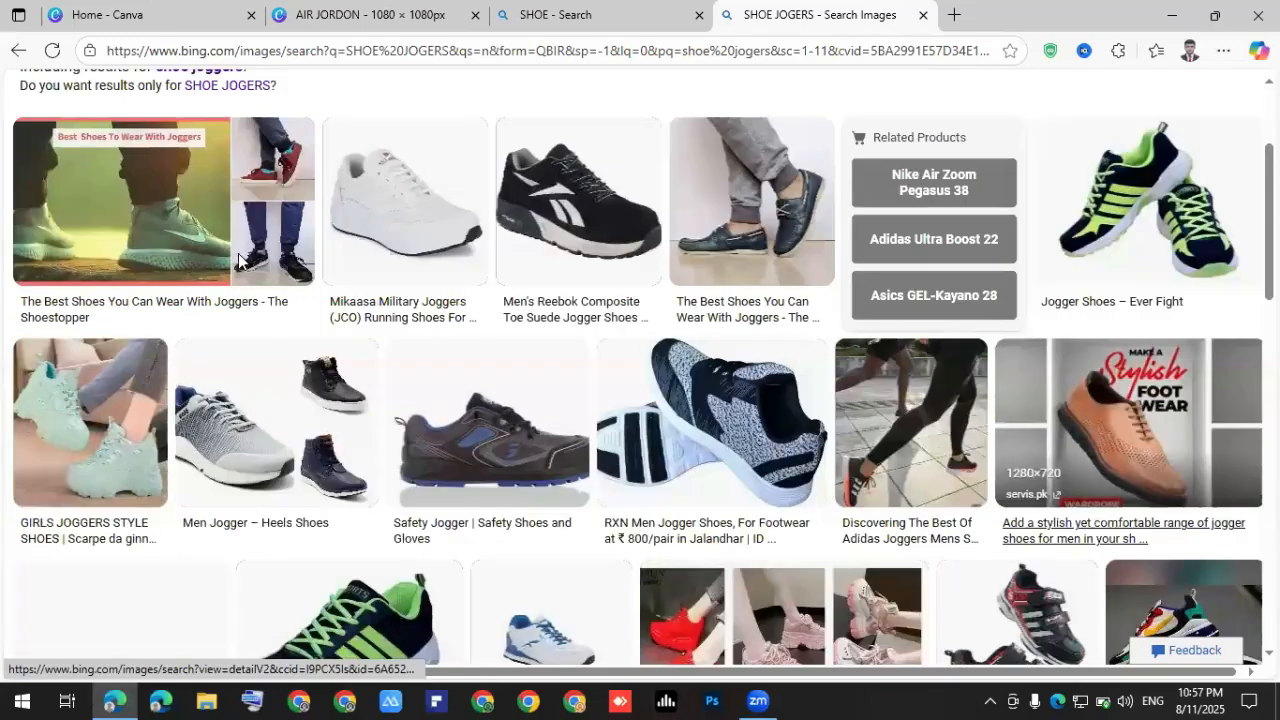
scroll(239, 261, "down", 2)
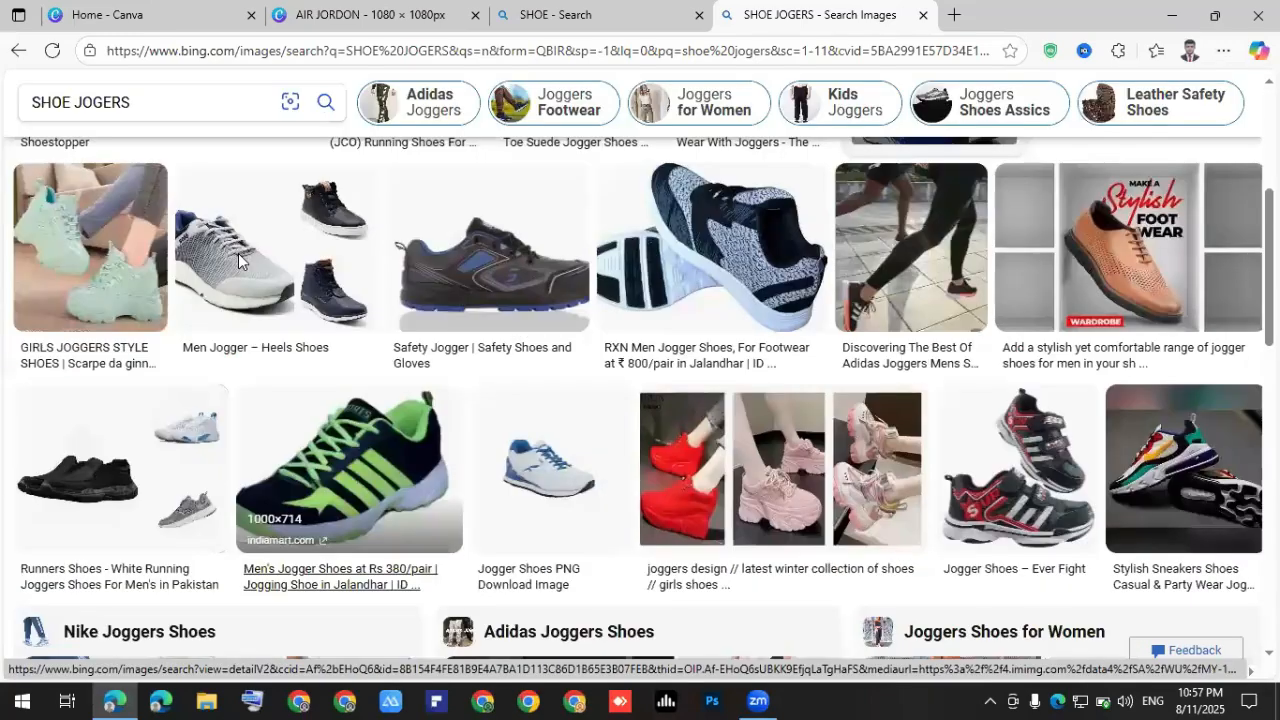
left_click(401, 328)
scroll(563, 362, "down", 1)
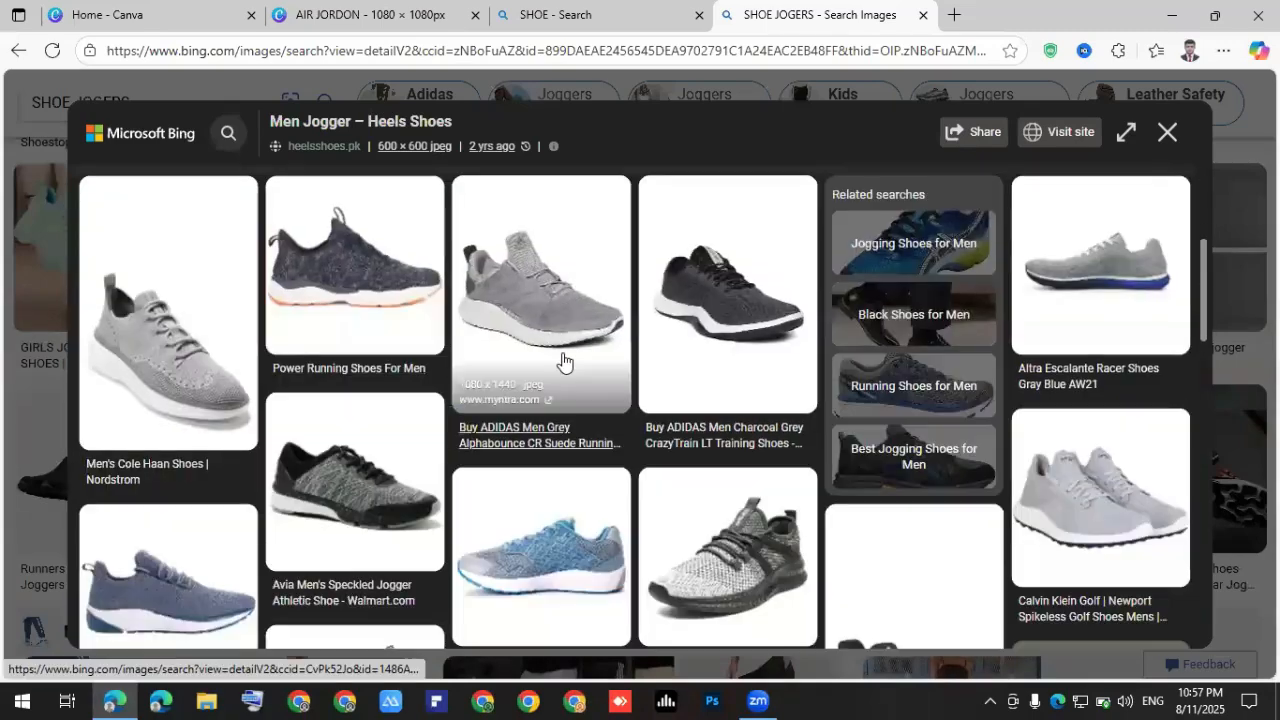
scroll(760, 328, "down", 2)
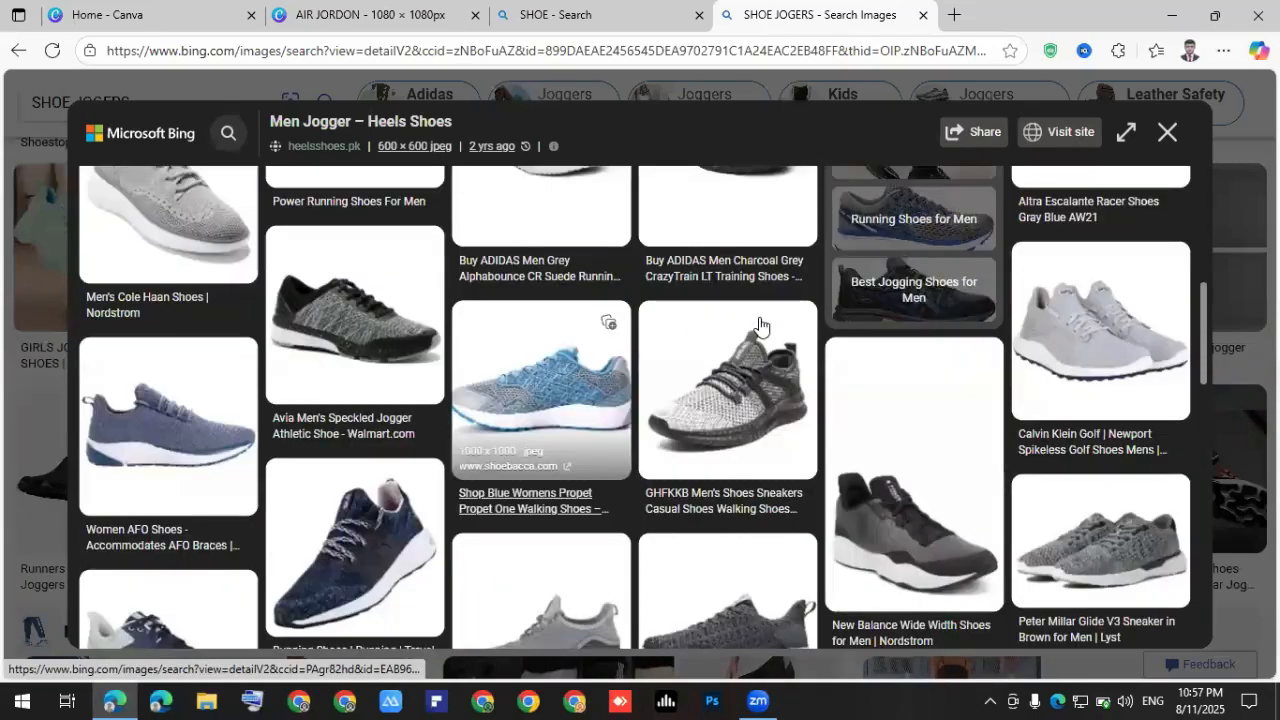
left_click(872, 373)
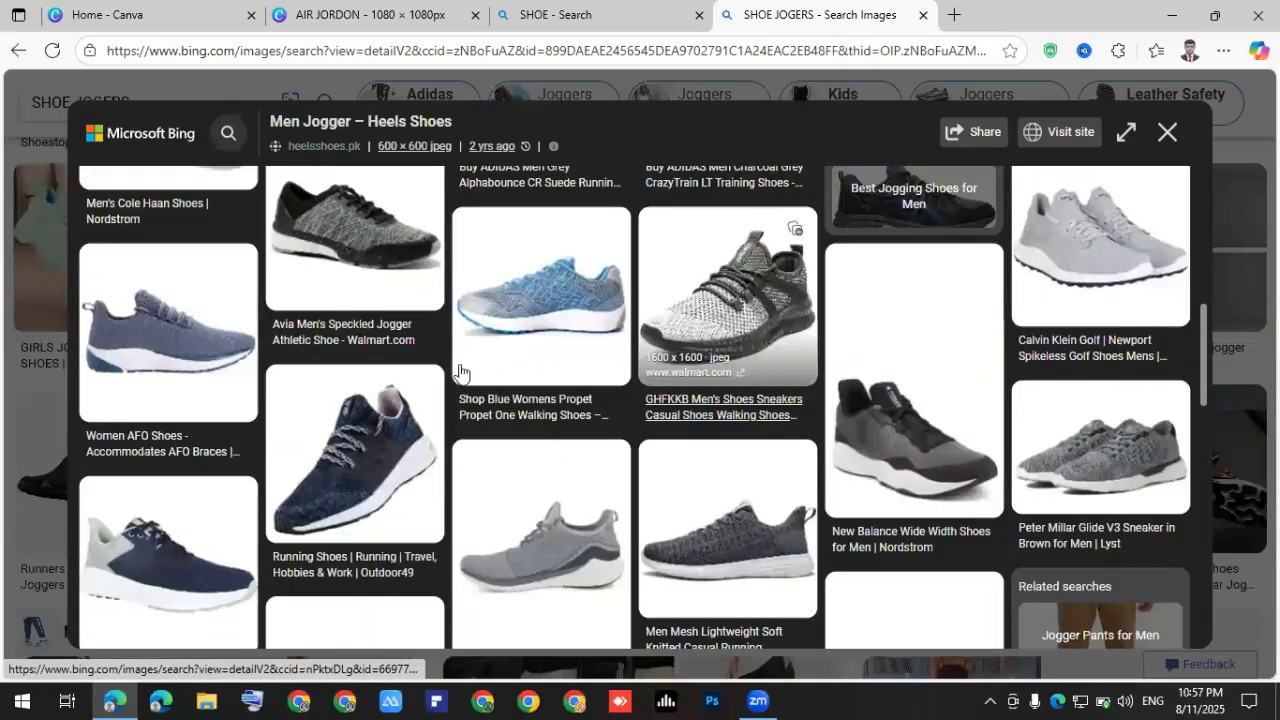
Open the 'Joggers Shoes Assics' related search to view the ASICS JOGGER X81 sneaker.
scroll(576, 406, "down", 2)
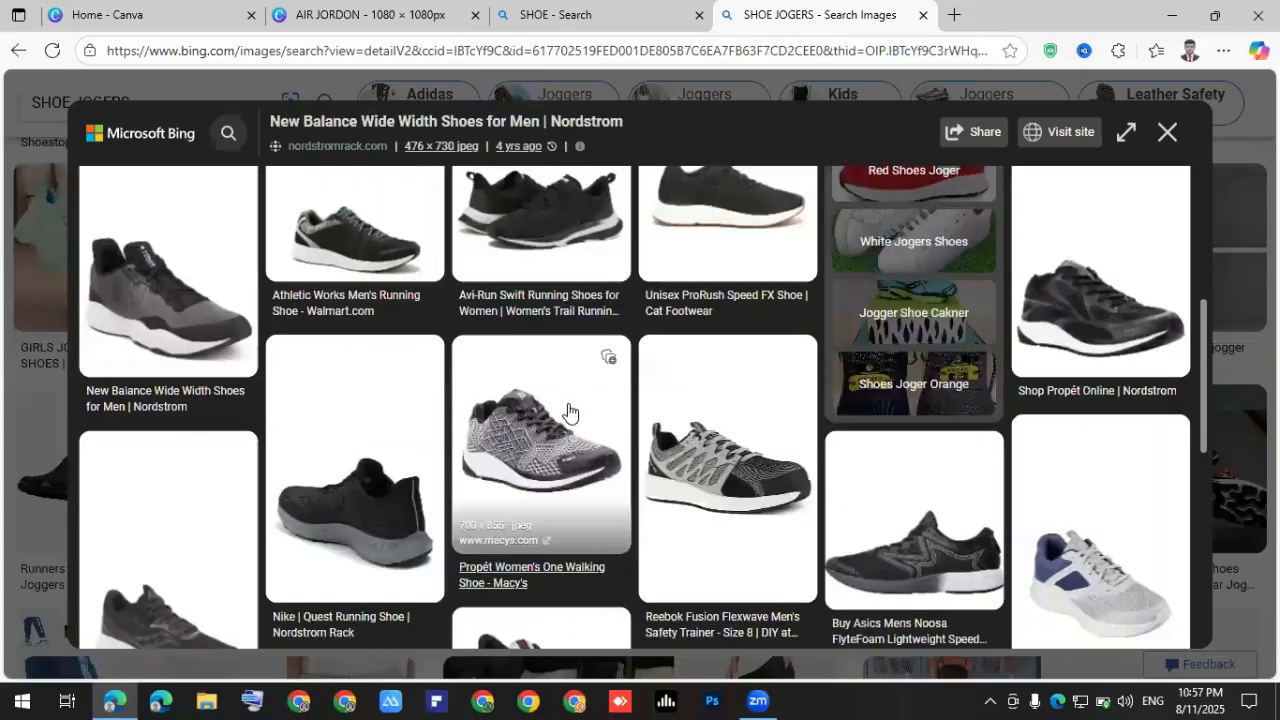
scroll(572, 412, "down", 3)
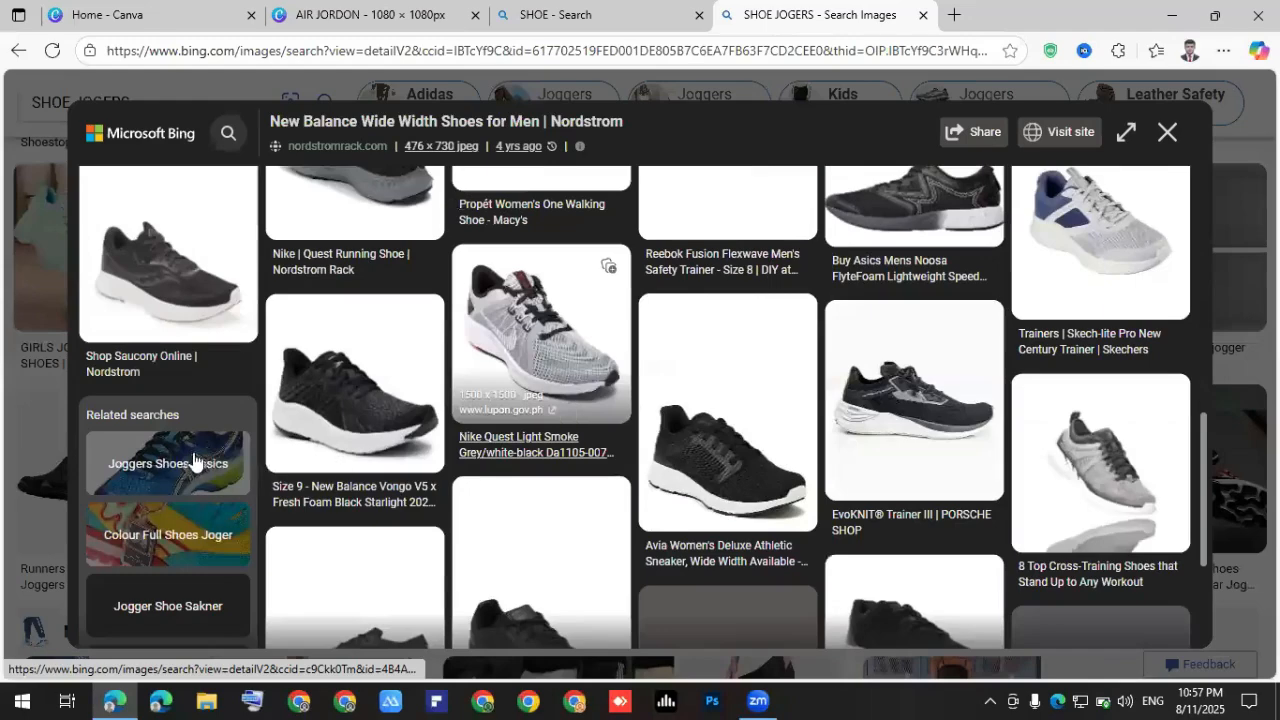
scroll(195, 458, "down", 2)
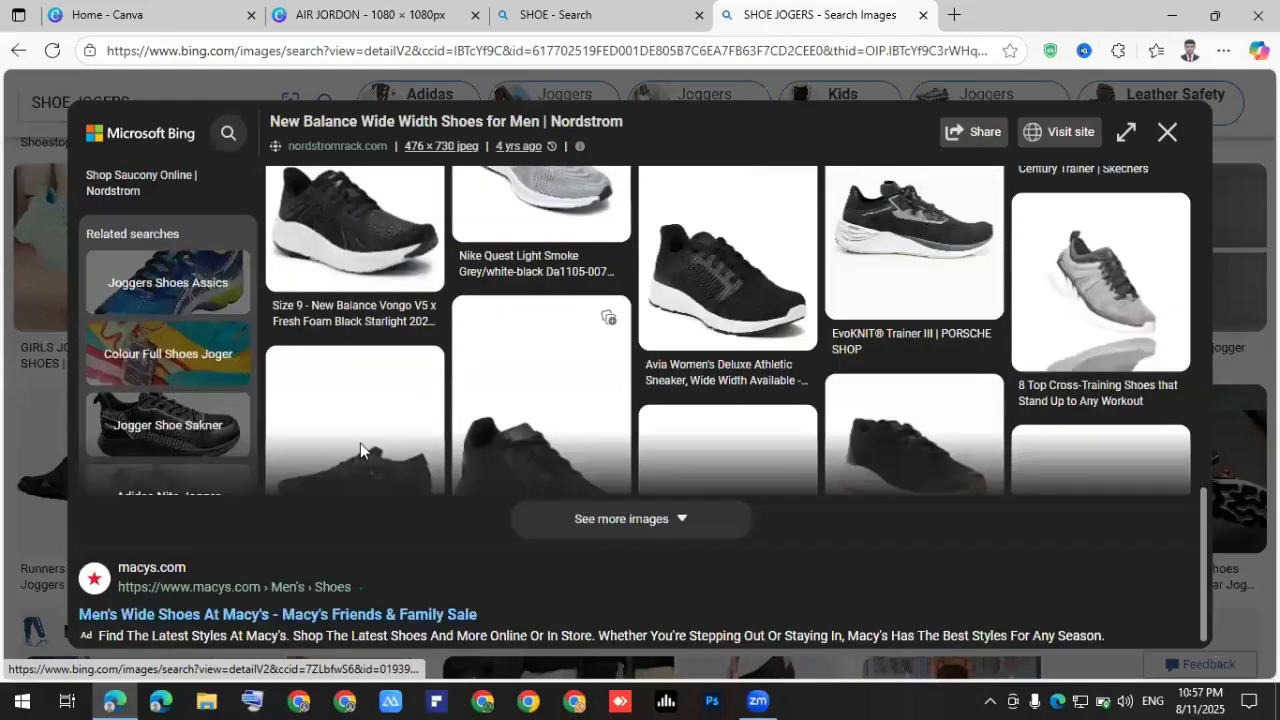
scroll(360, 443, "up", 2)
left_click(168, 532)
scroll(505, 370, "down", 2)
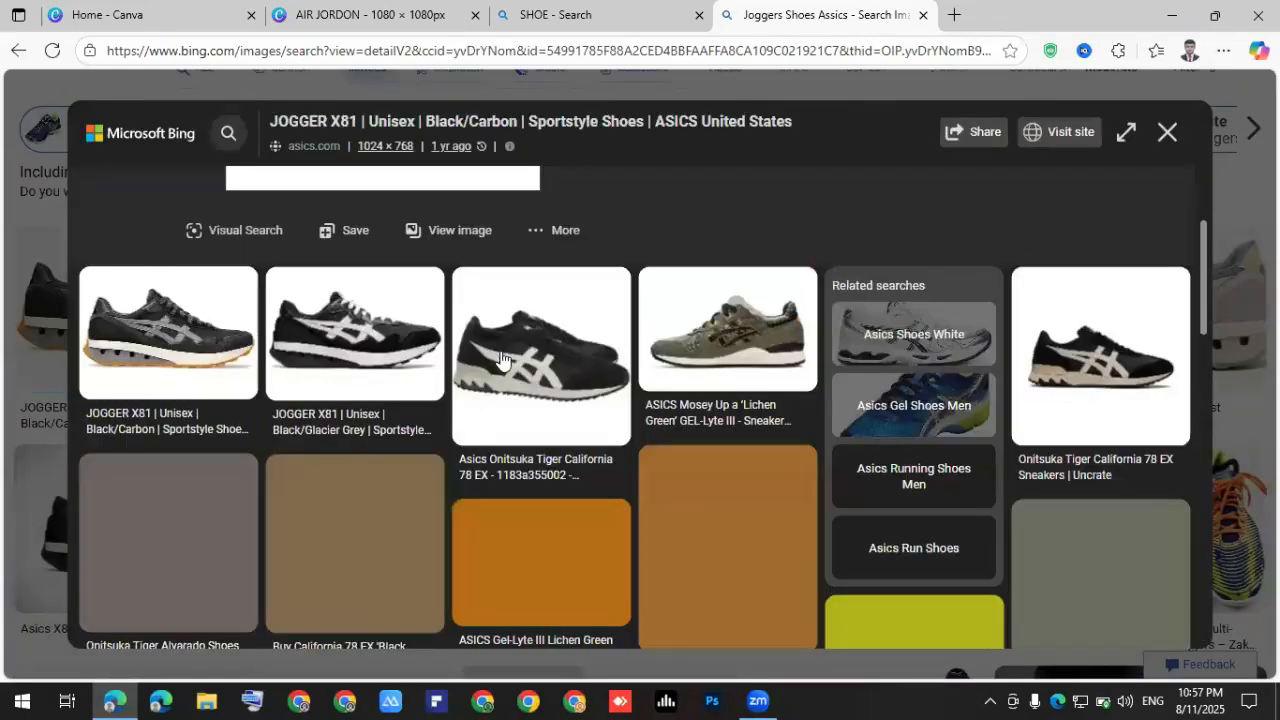
scroll(523, 430, "down", 2)
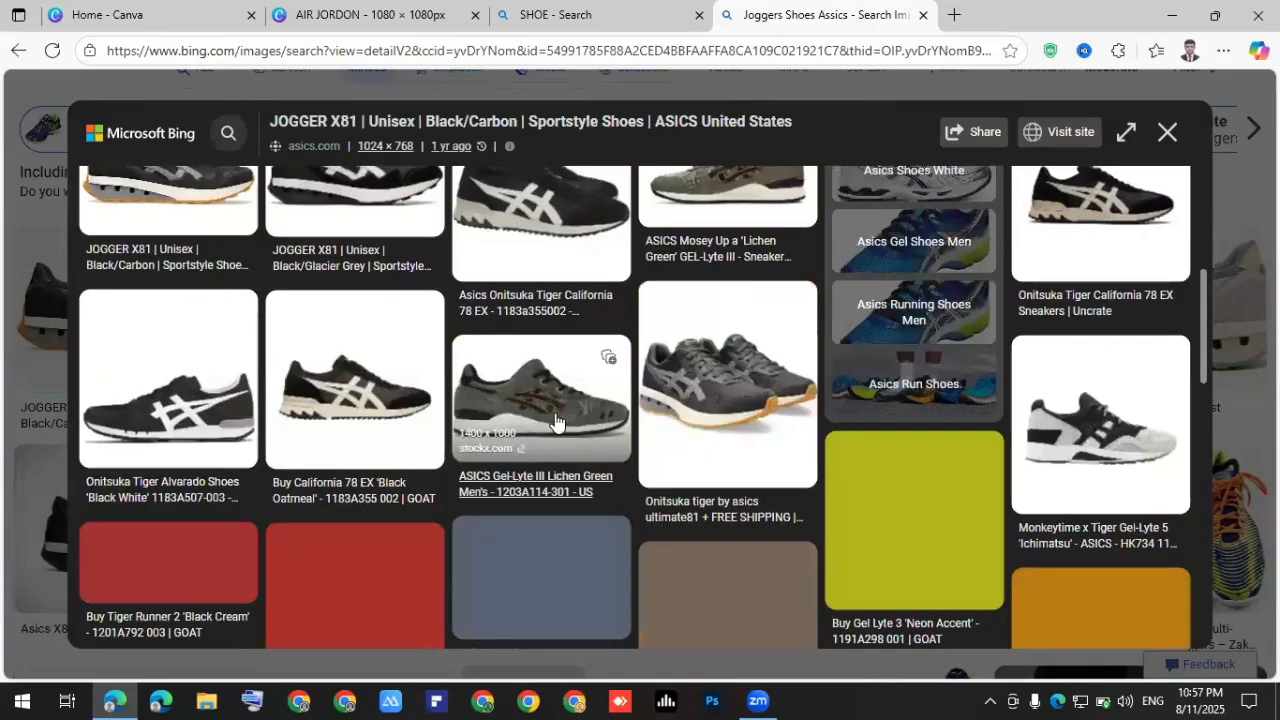
scroll(397, 275, "down", 1)
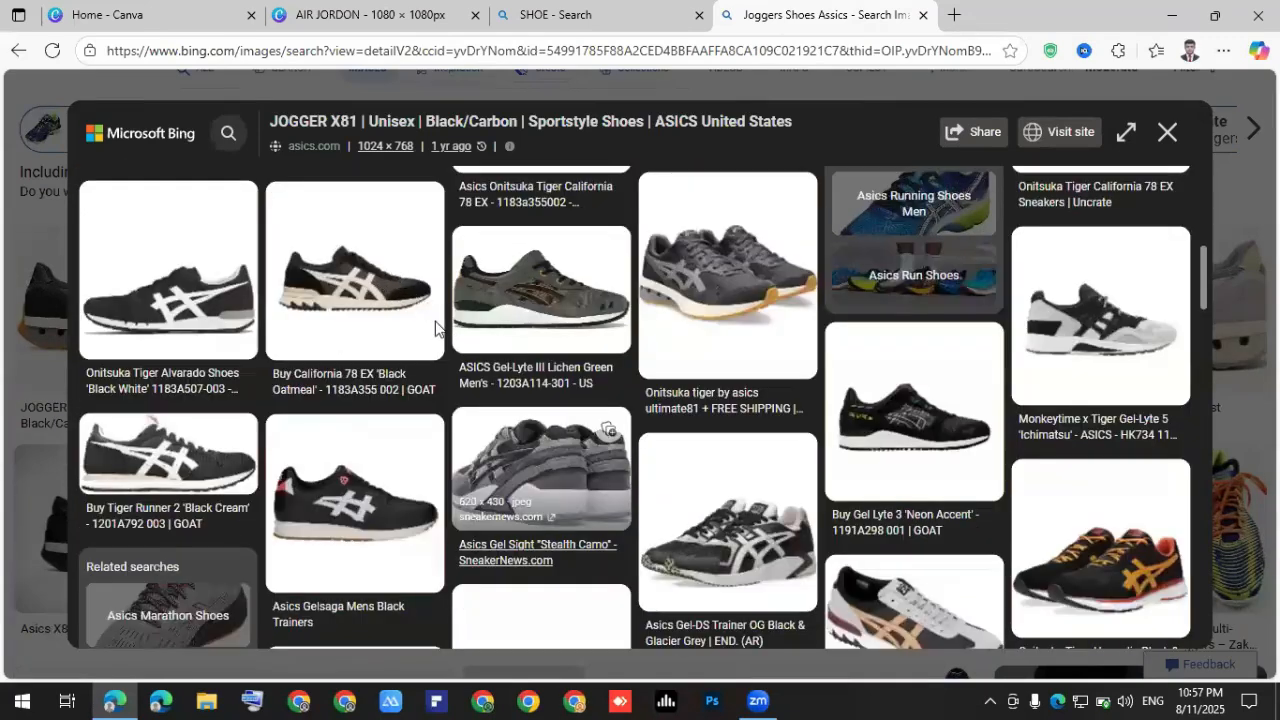
scroll(448, 330, "up", 5)
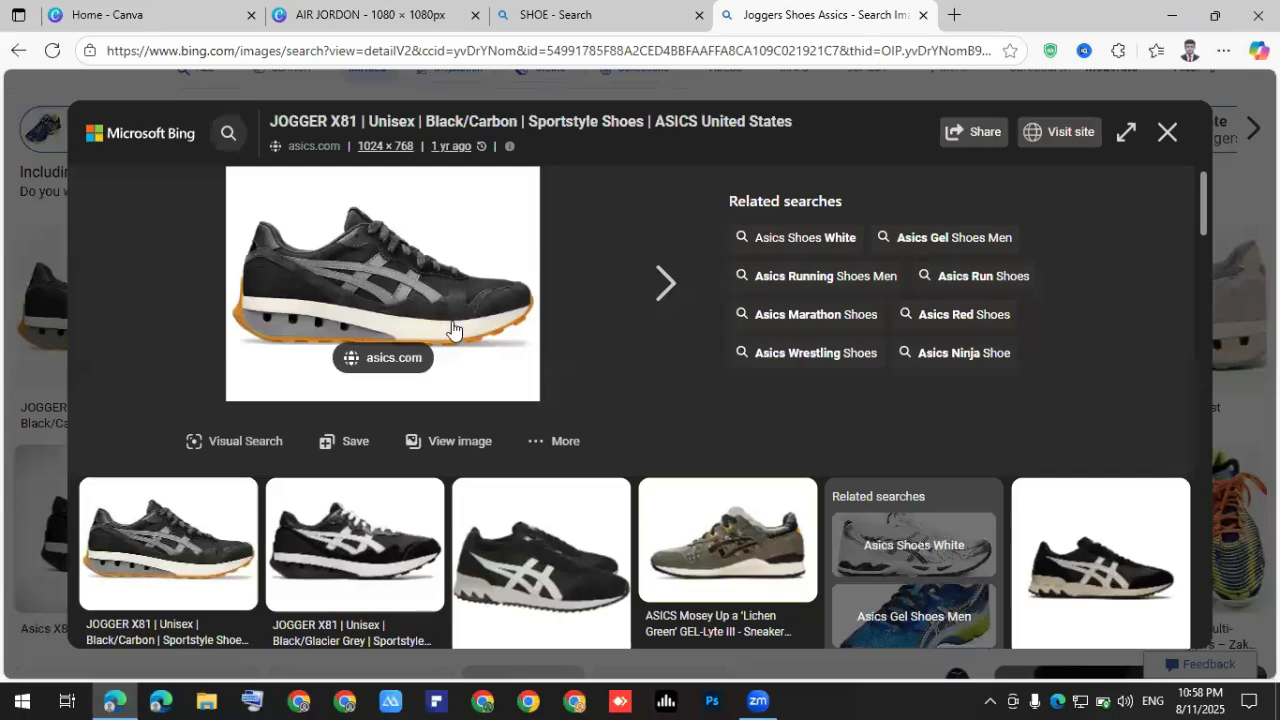
Save the ASICS sneaker to Downloads as 1201A744_002_SR_RT_GLB.webp, then open File Explorer.
right_click(452, 328)
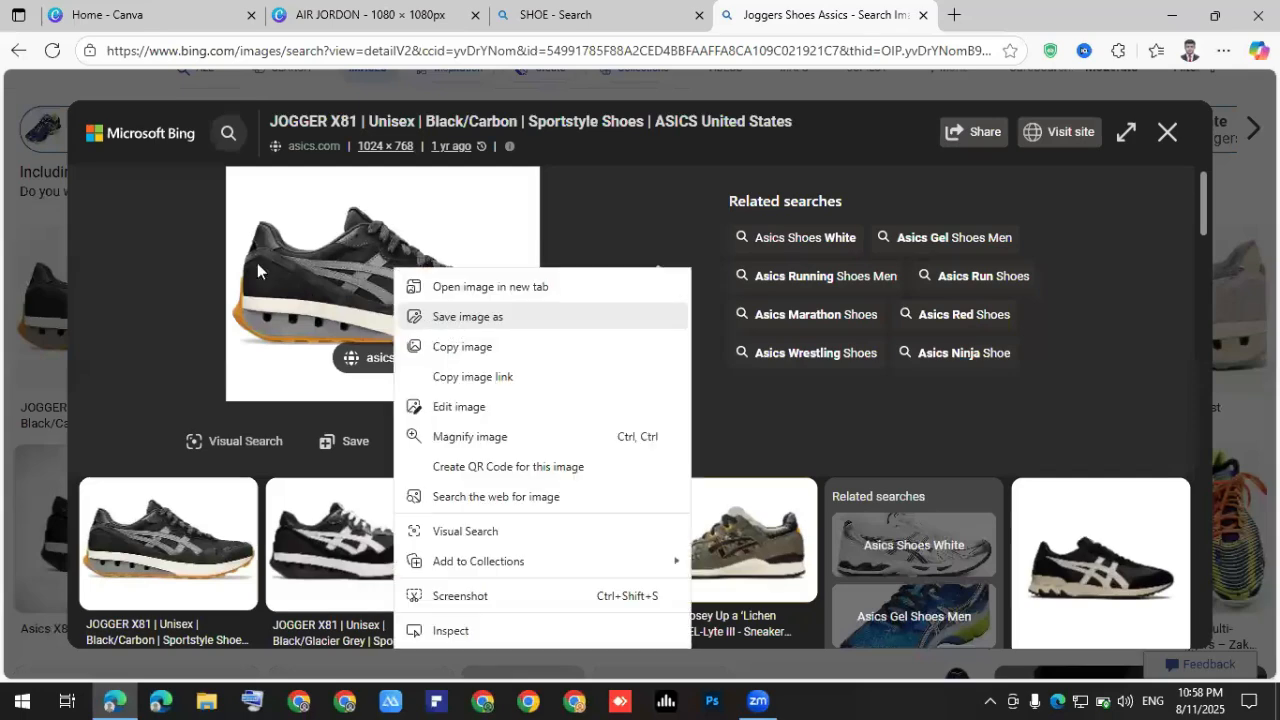
left_click(155, 180)
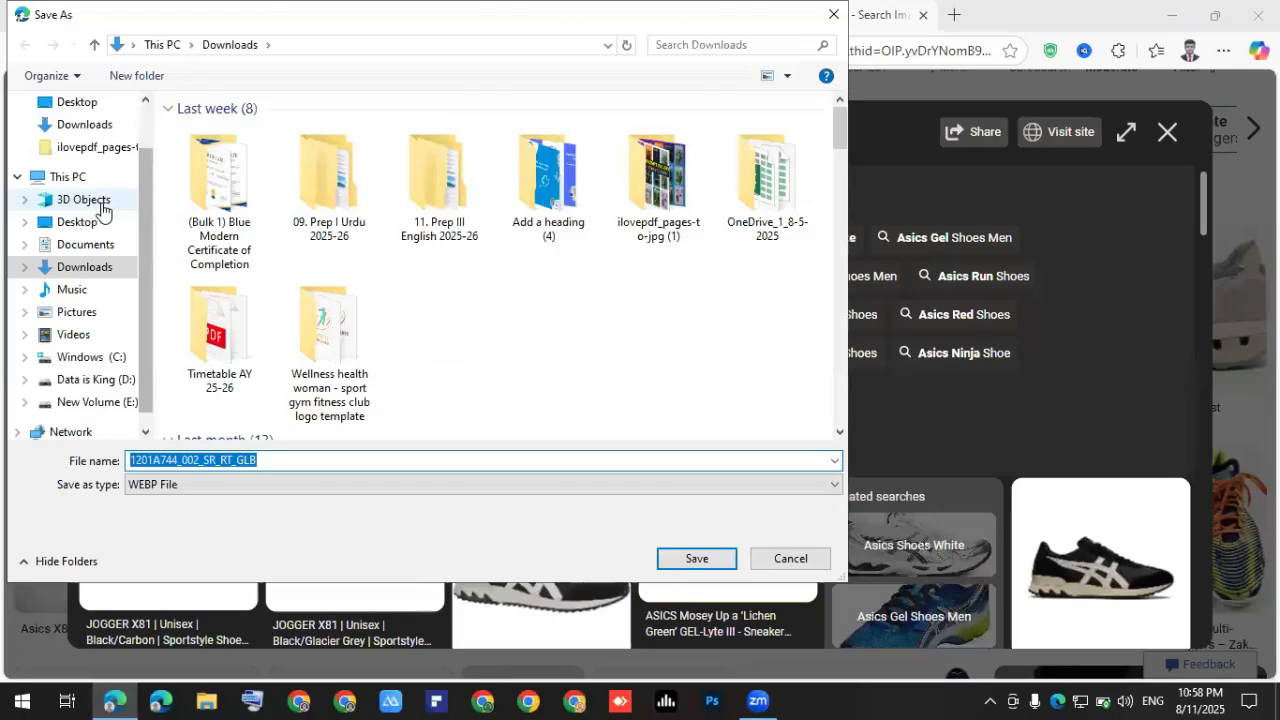
scroll(96, 190, "up", 1)
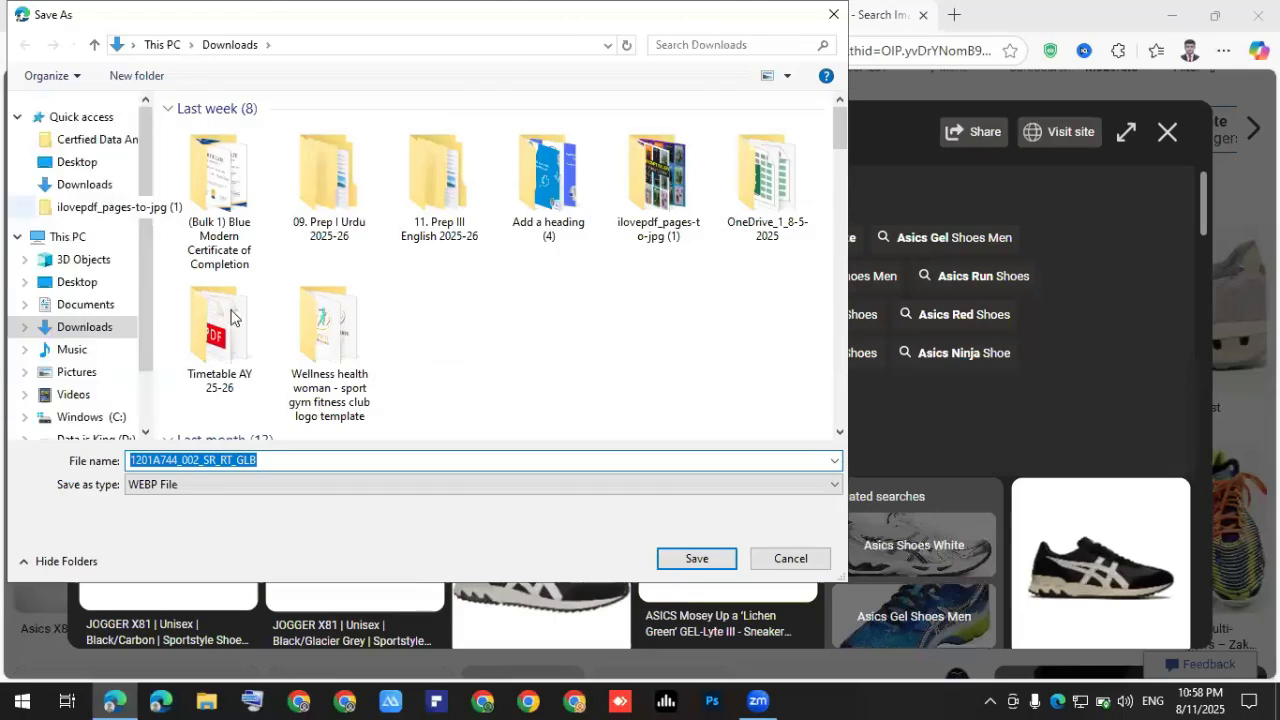
left_click(77, 189)
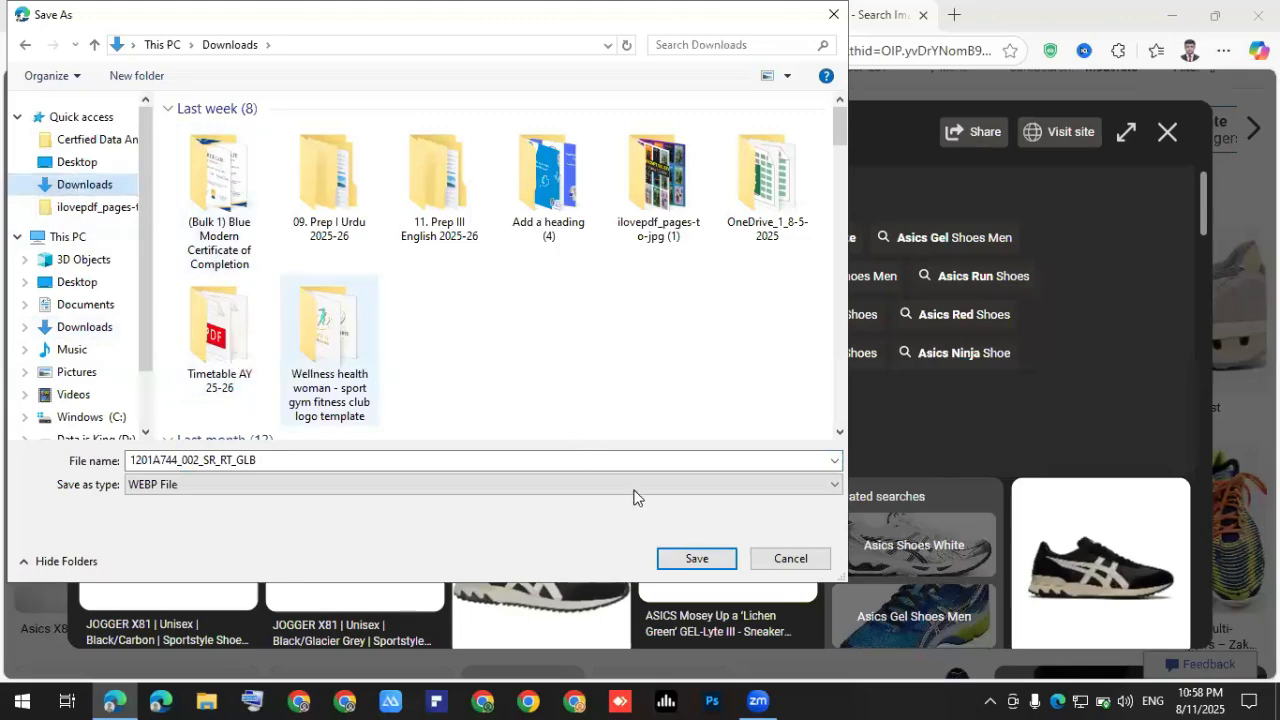
left_click(694, 563)
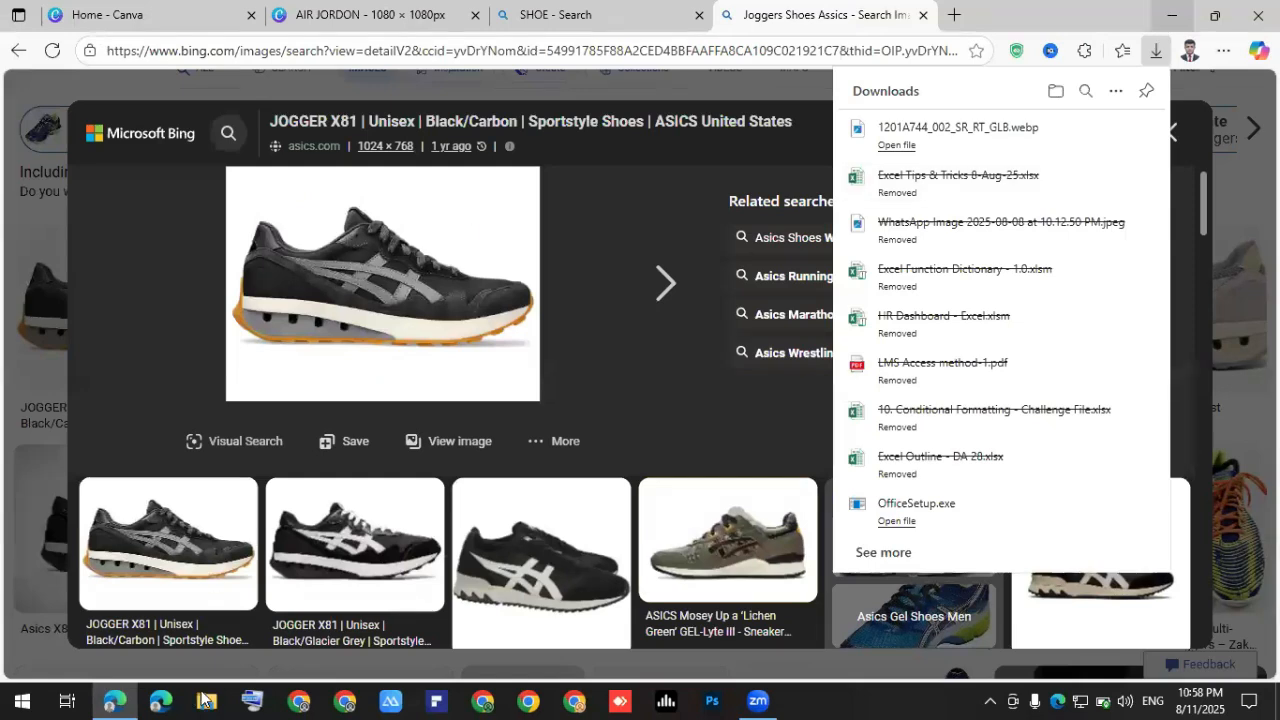
key("super+d")
key("super+e")
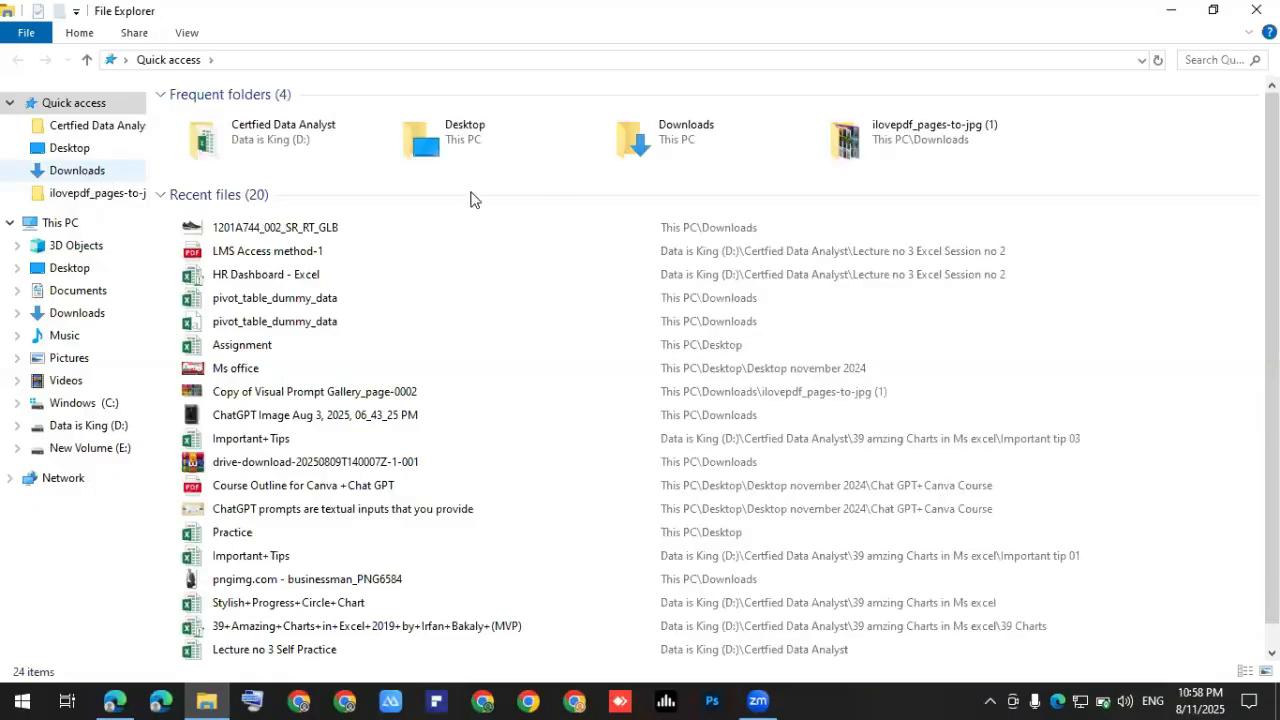
Check the downloaded WEBP sneaker file's properties, then open it with Paint.
left_click(199, 160)
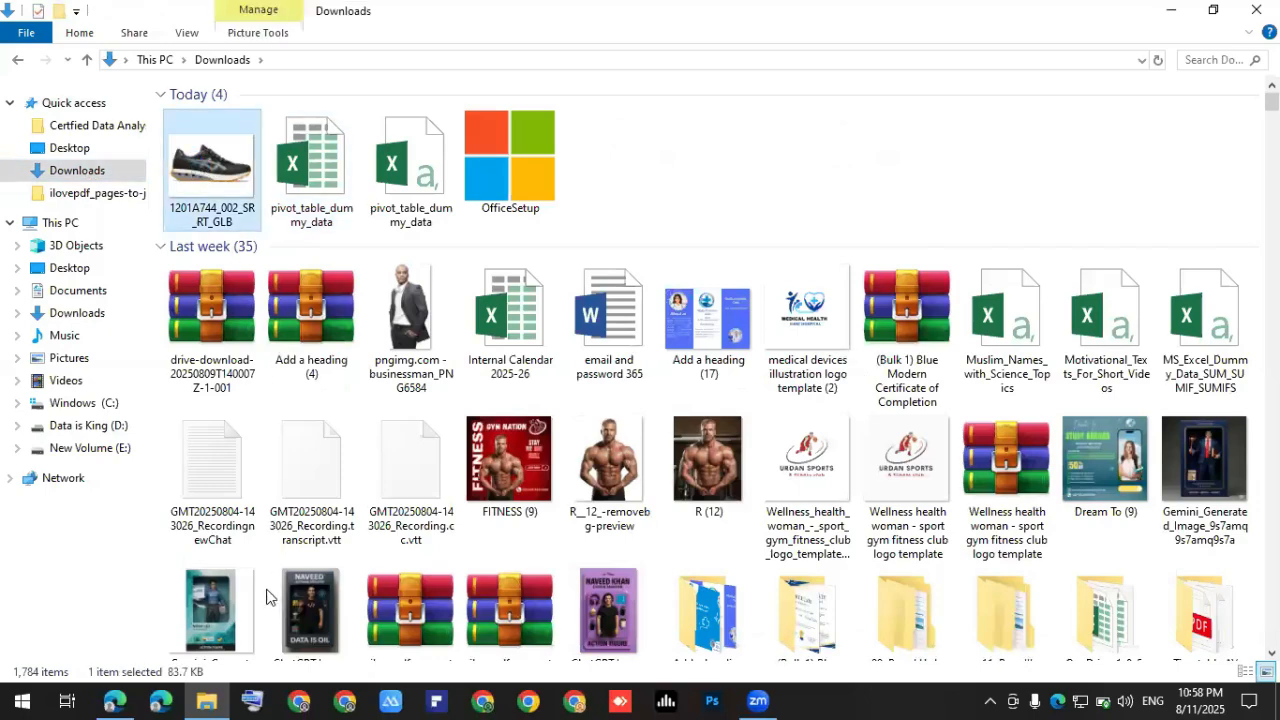
key("alt+Return")
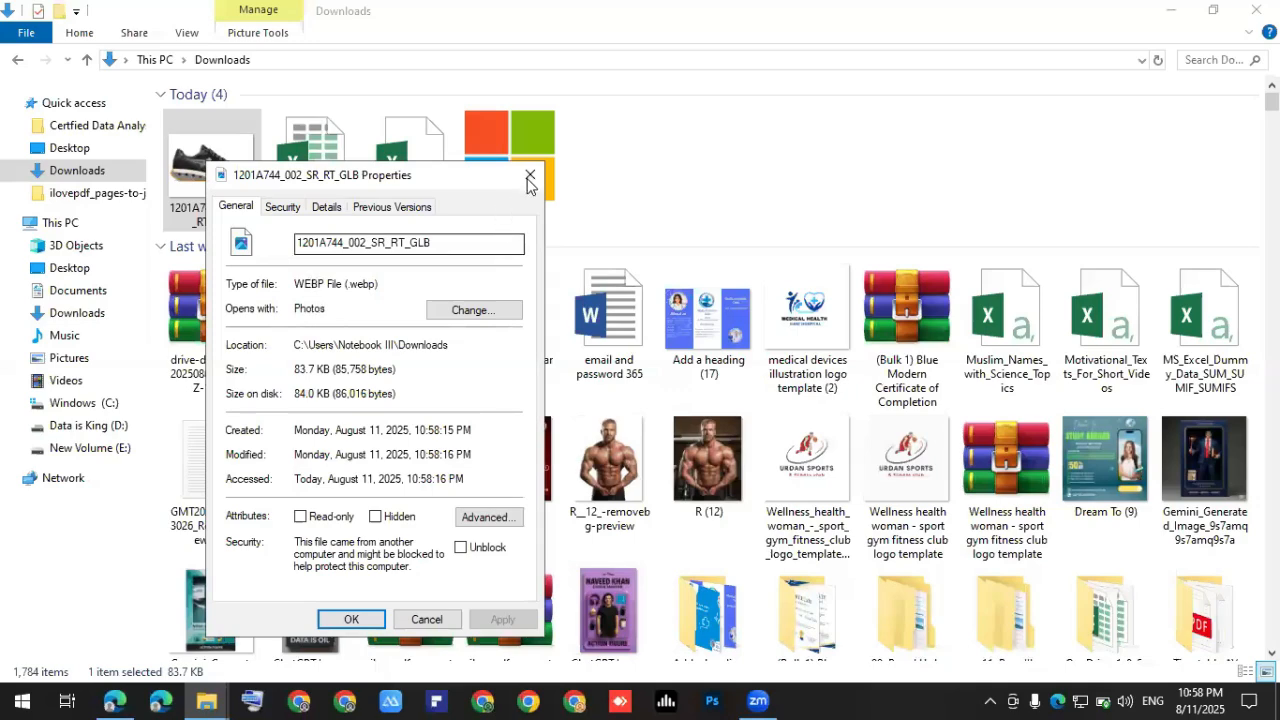
key("Escape")
left_click(208, 160, "ctrl")
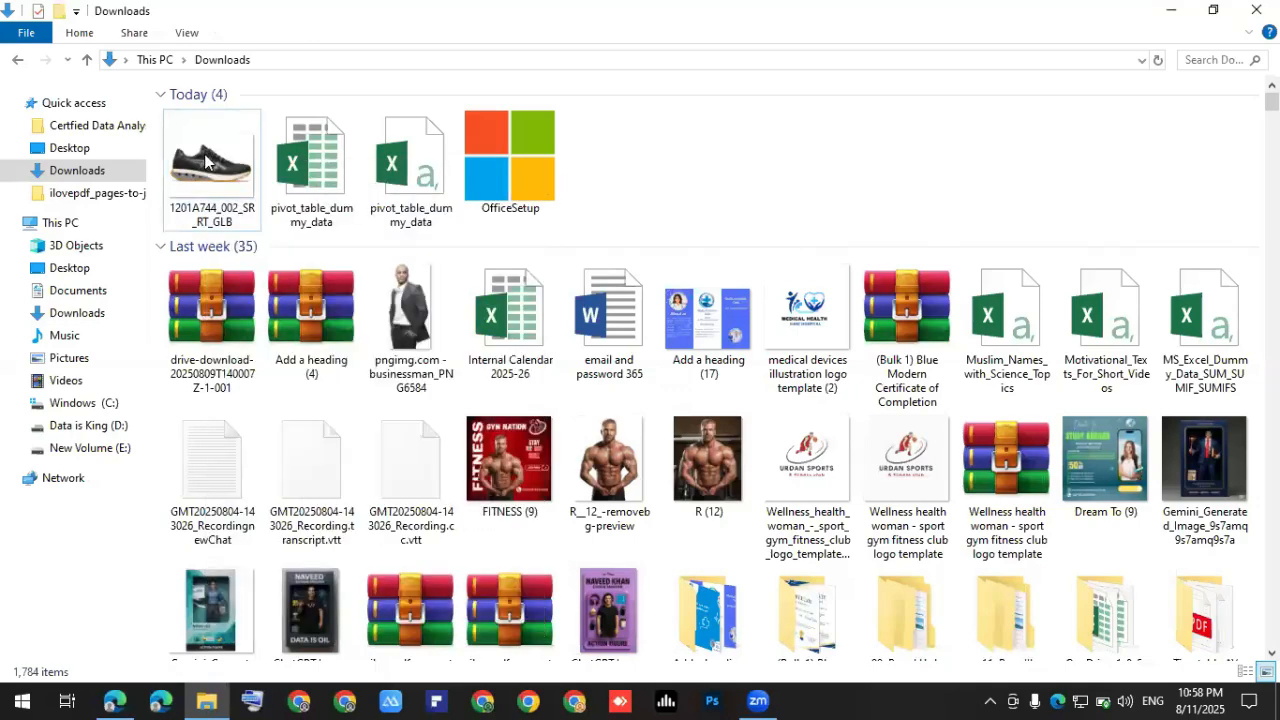
right_click(213, 163)
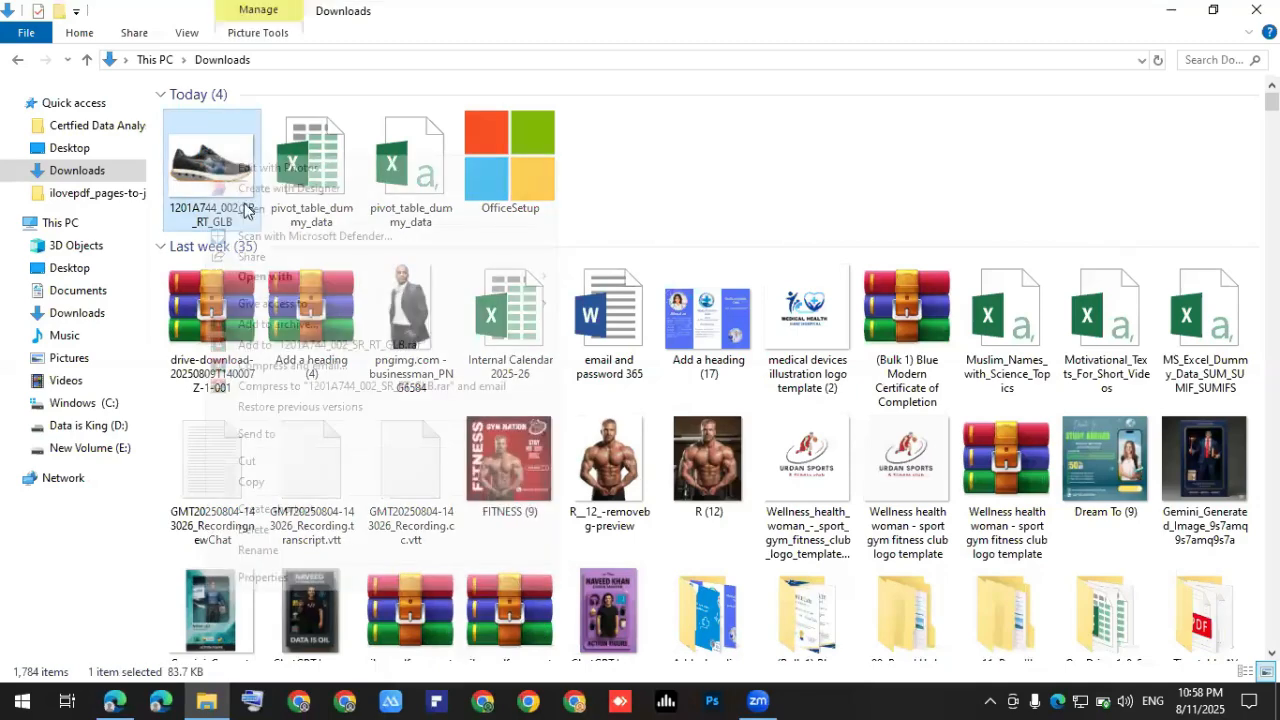
mouse_move(372, 276)
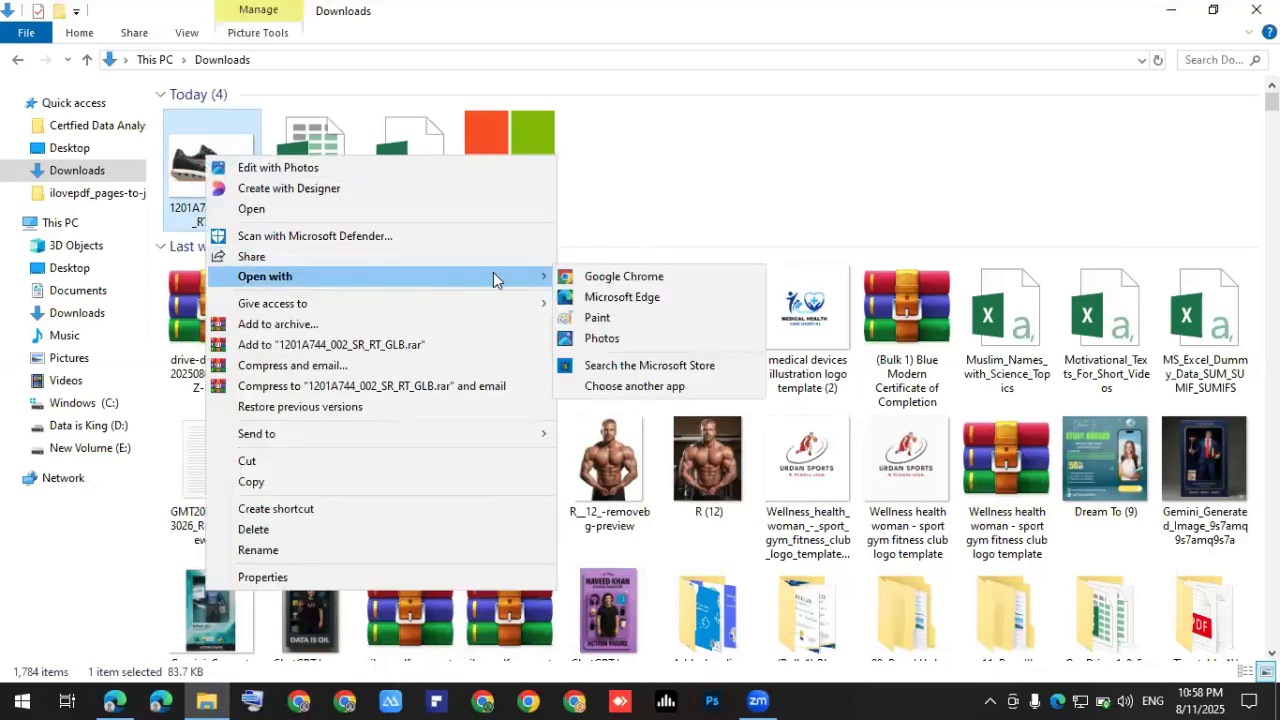
left_click(577, 317)
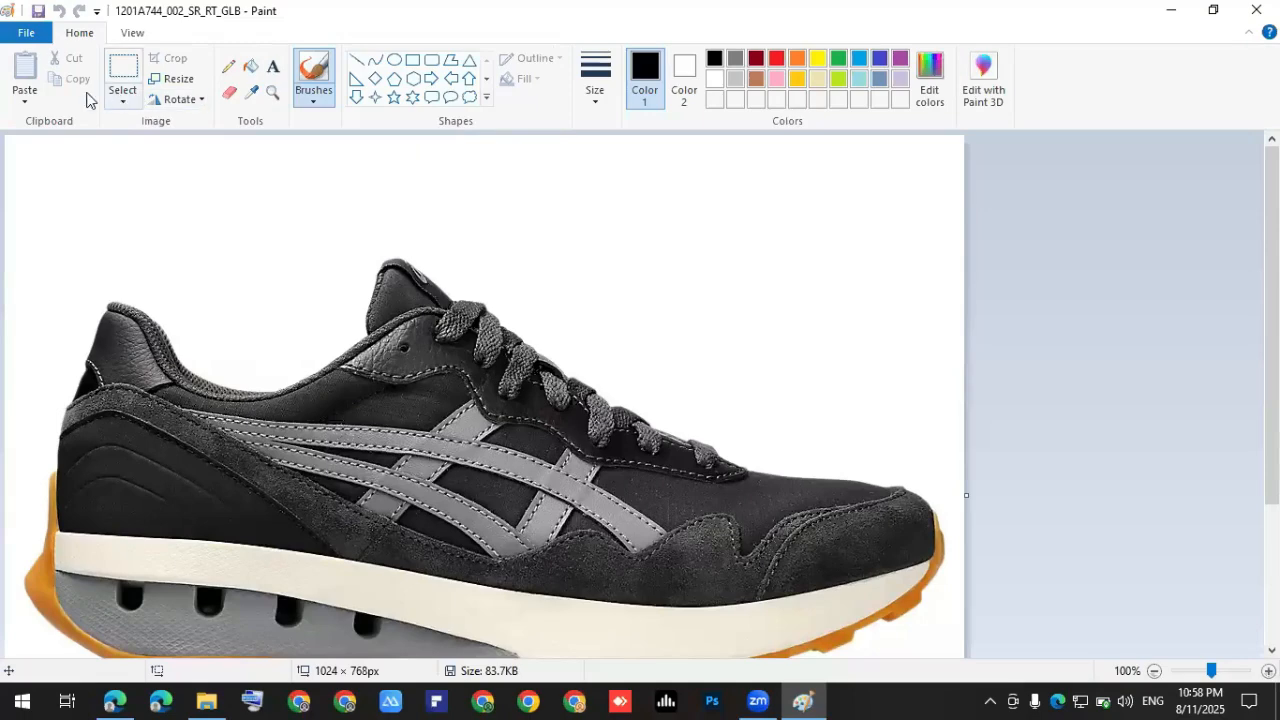
Save the sneaker as a JPEG copy in Downloads, accepting the transparency warning, and close Paint.
left_click(27, 34)
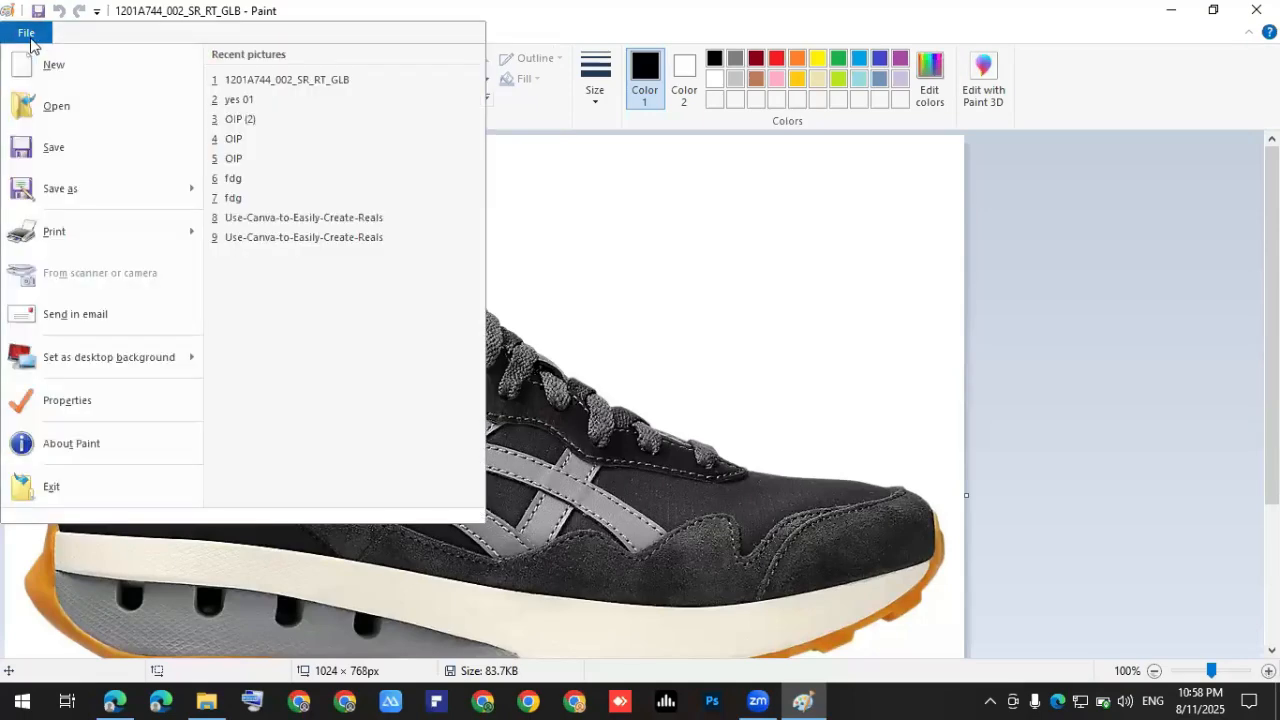
left_click(103, 195)
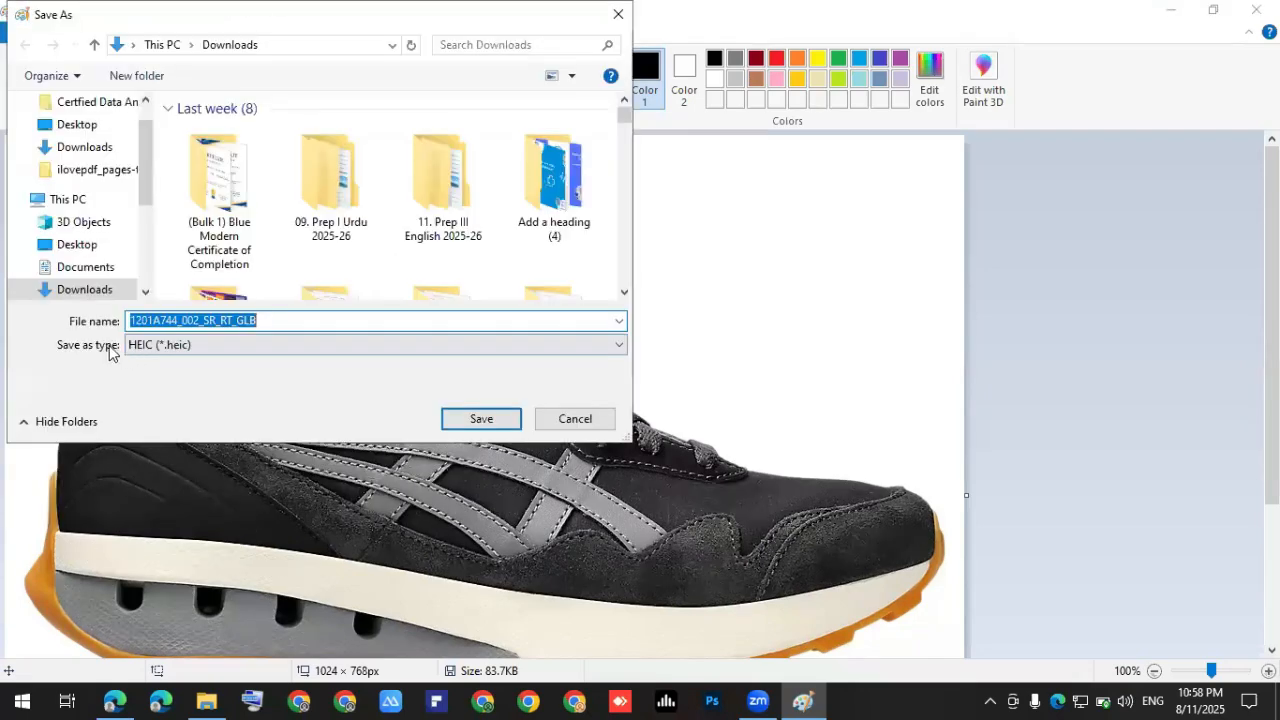
left_click(163, 343)
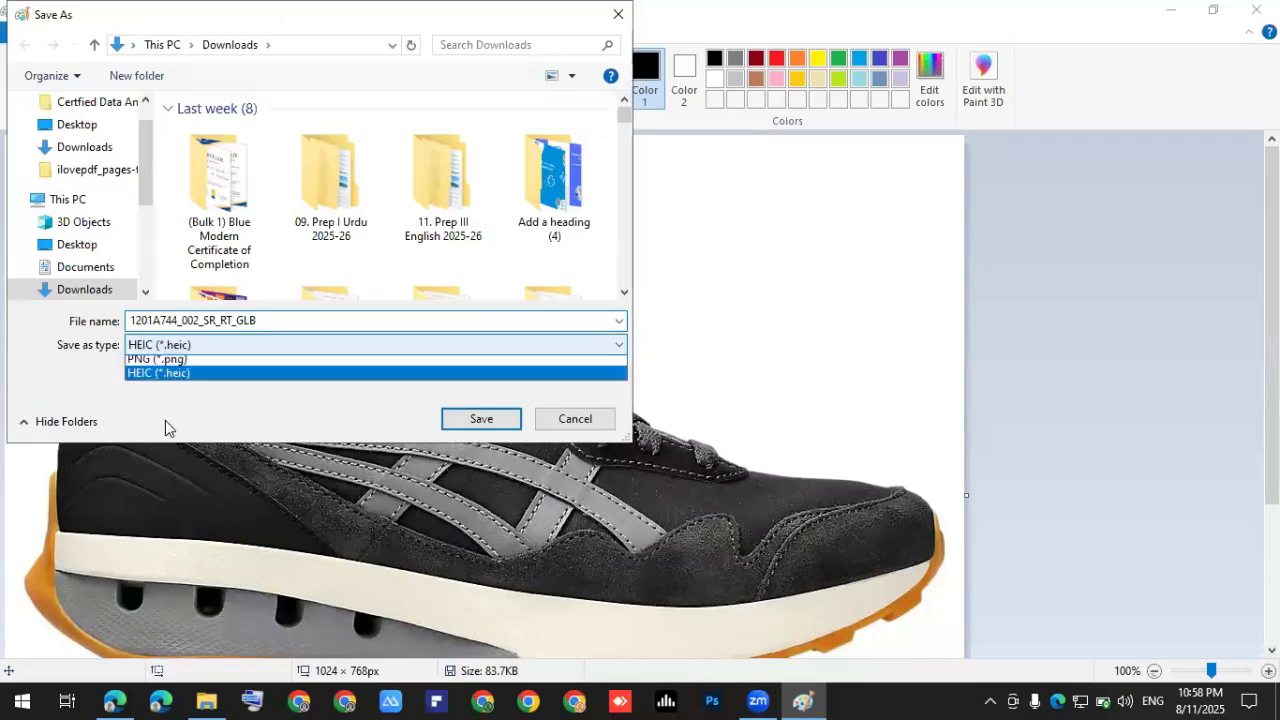
left_click(165, 418)
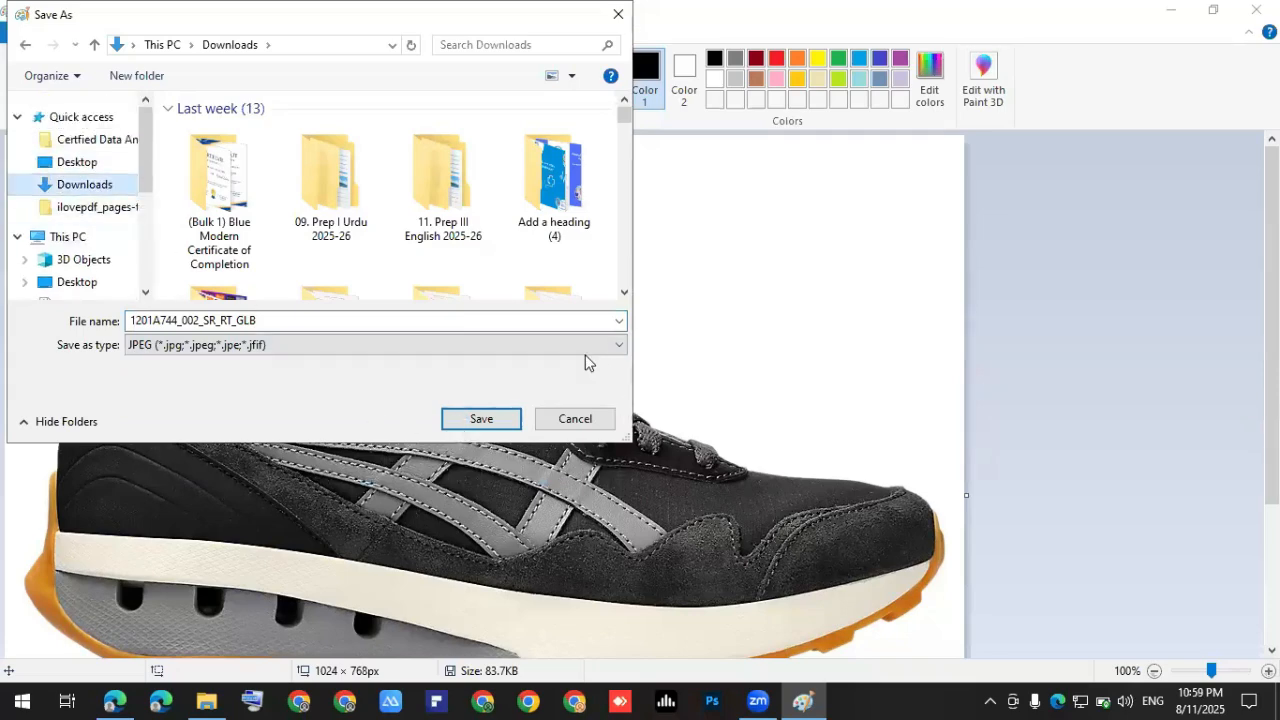
key("Return")
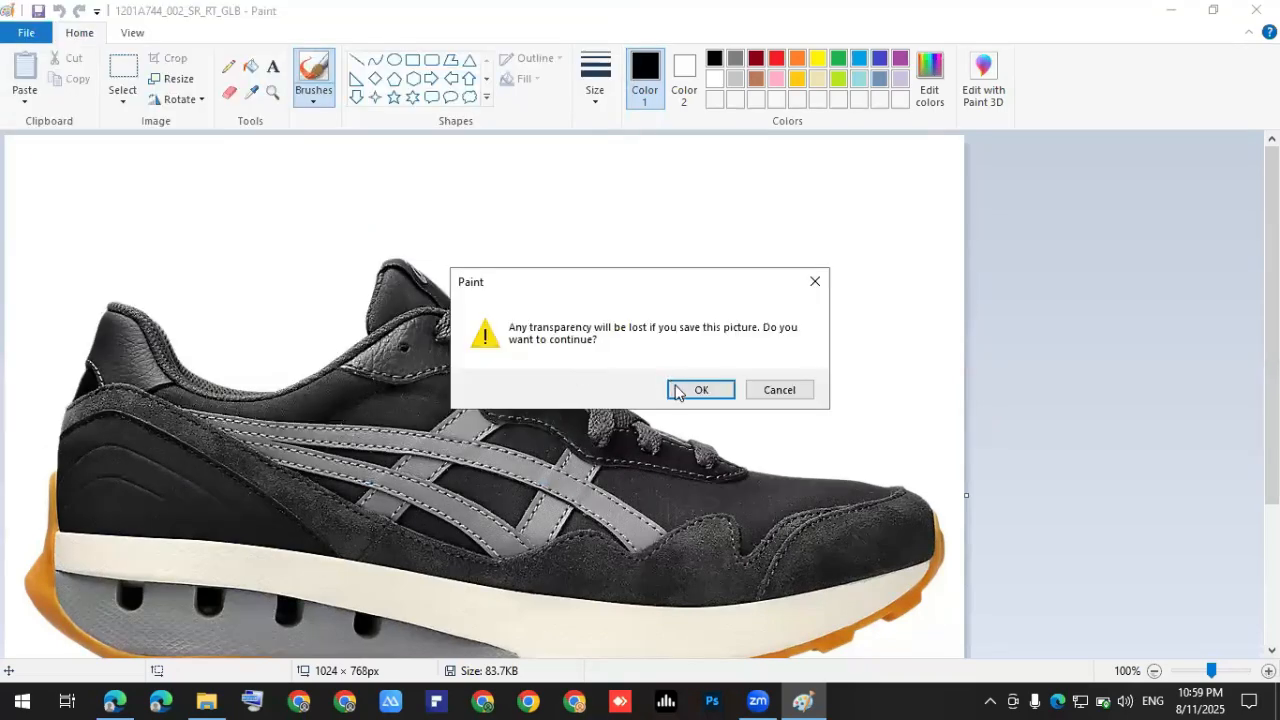
left_click(685, 389)
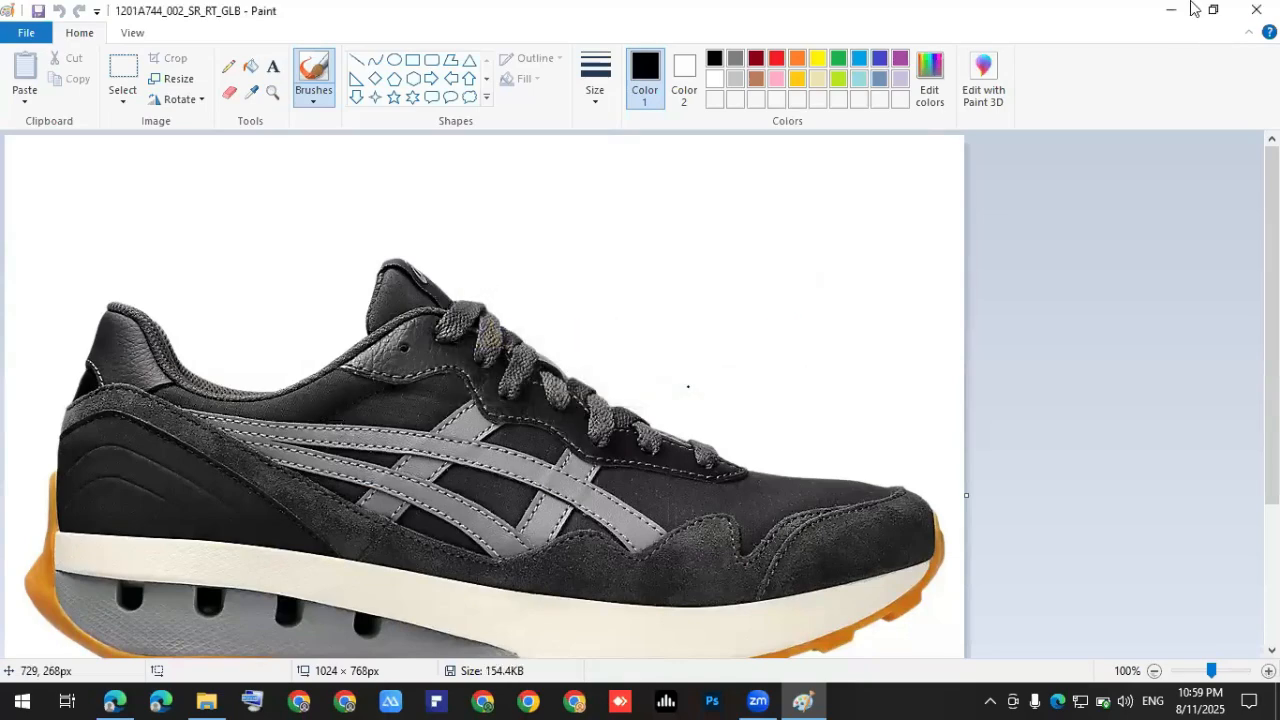
left_click(1243, 4)
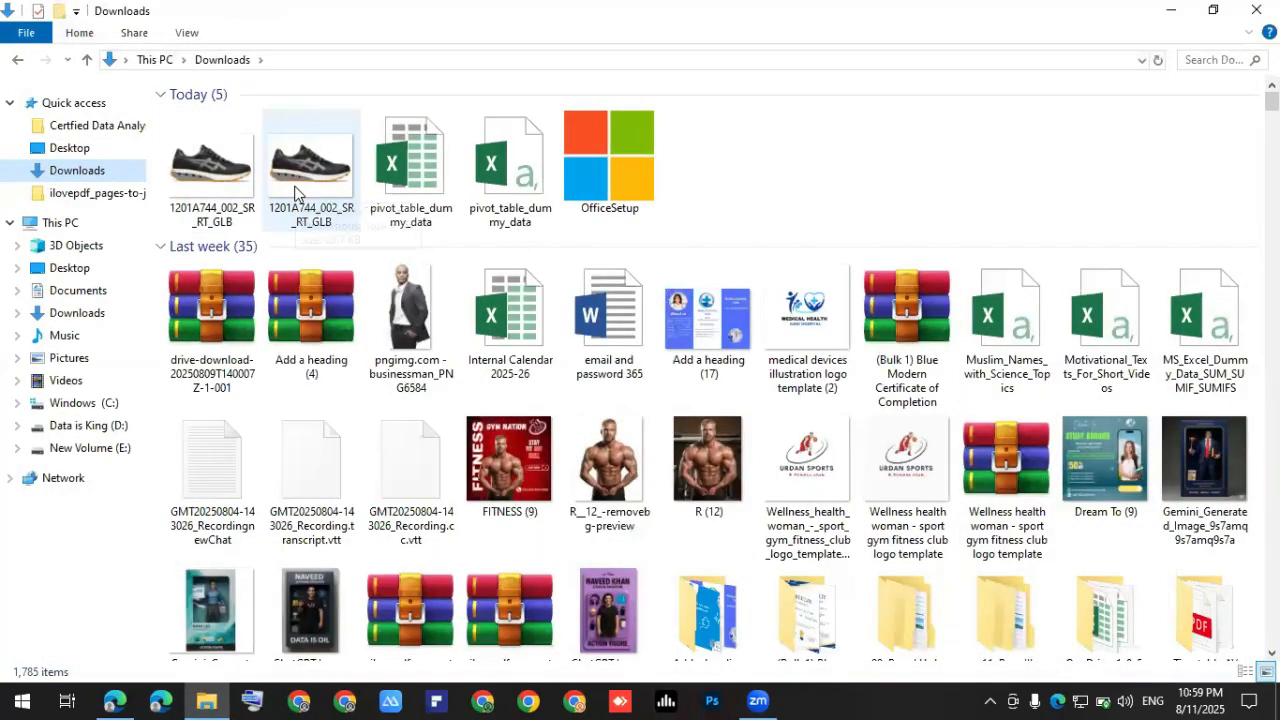
Delete the 83.7 KB WEBP original and preview the remaining JPEG sneaker in Photos.
left_click(298, 189)
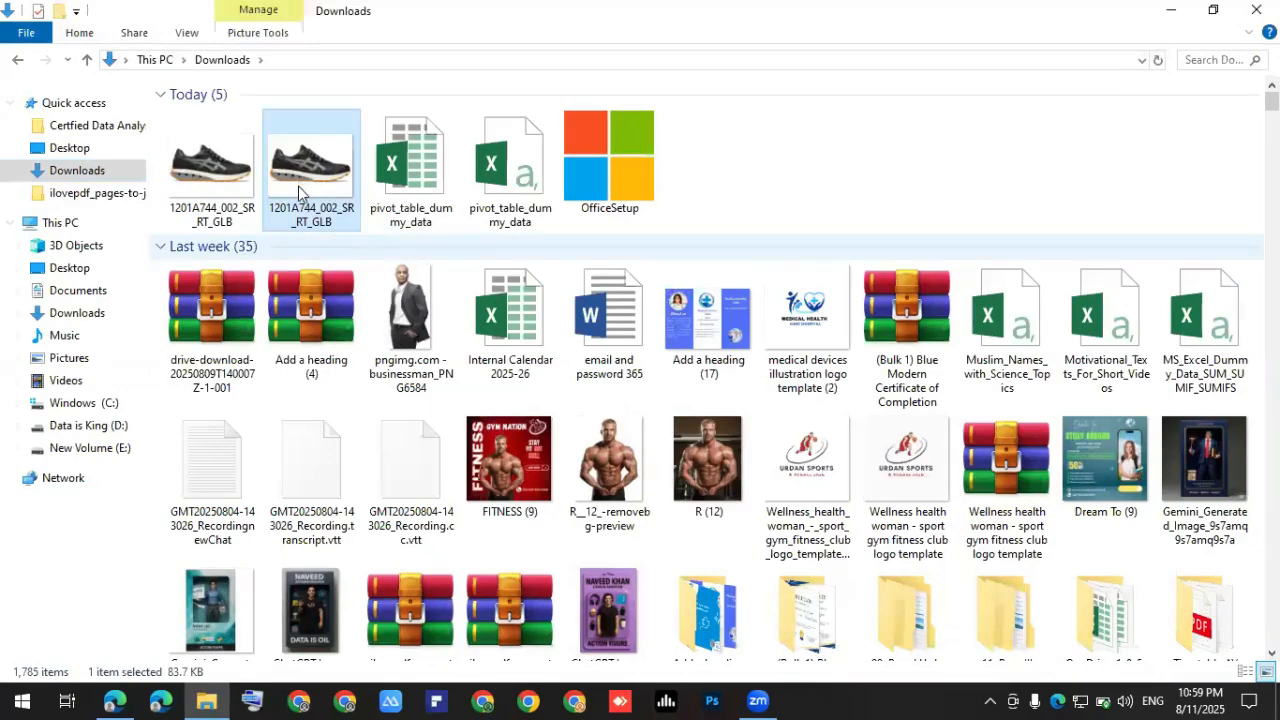
key("Delete")
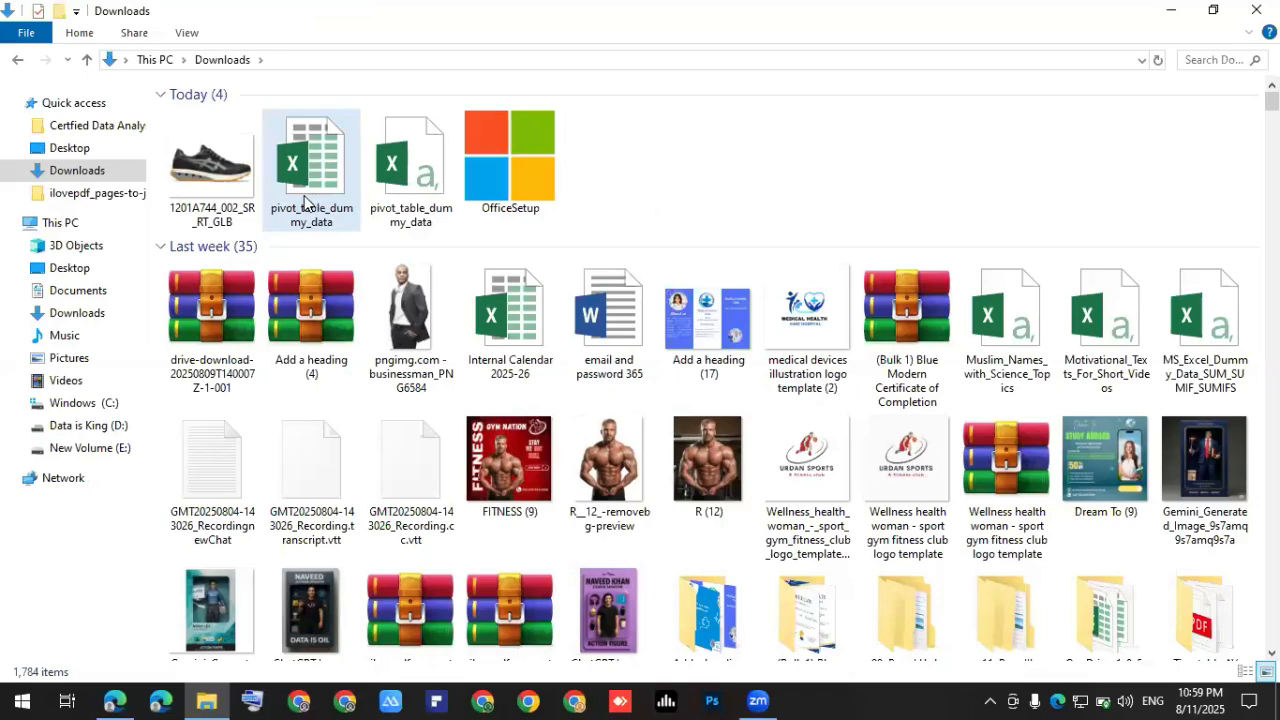
double_click(220, 168)
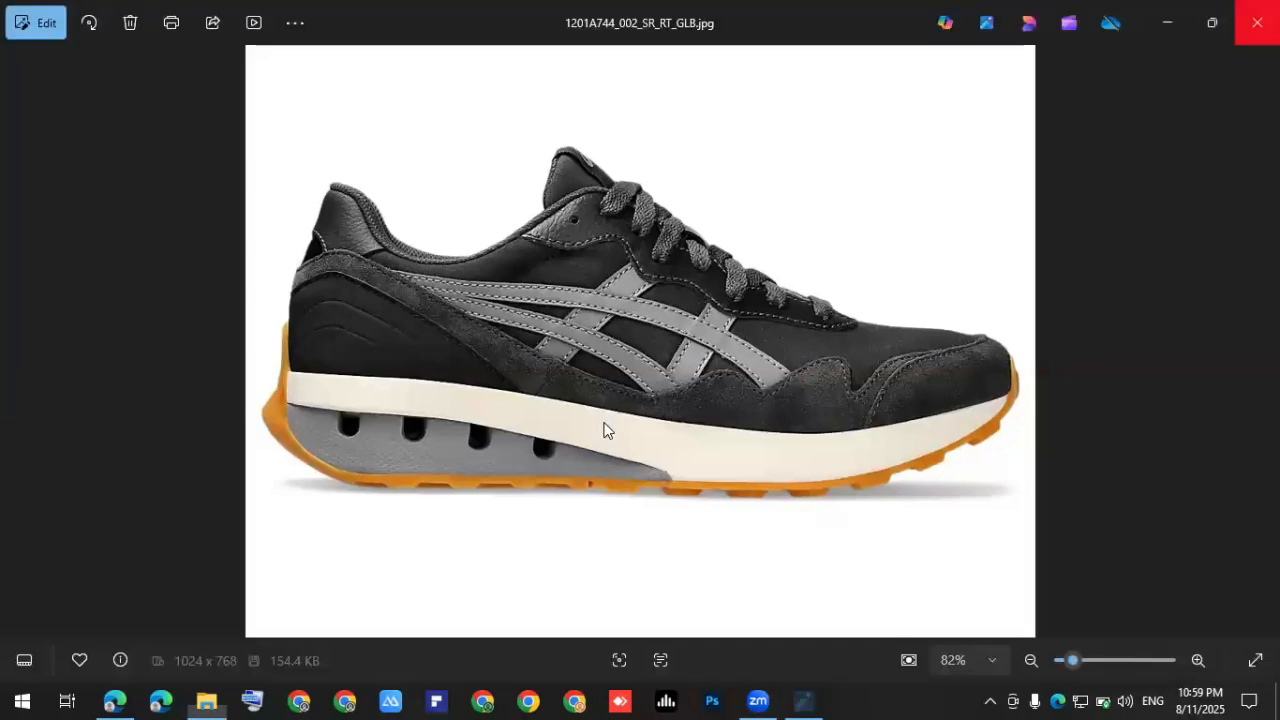
key("Escape")
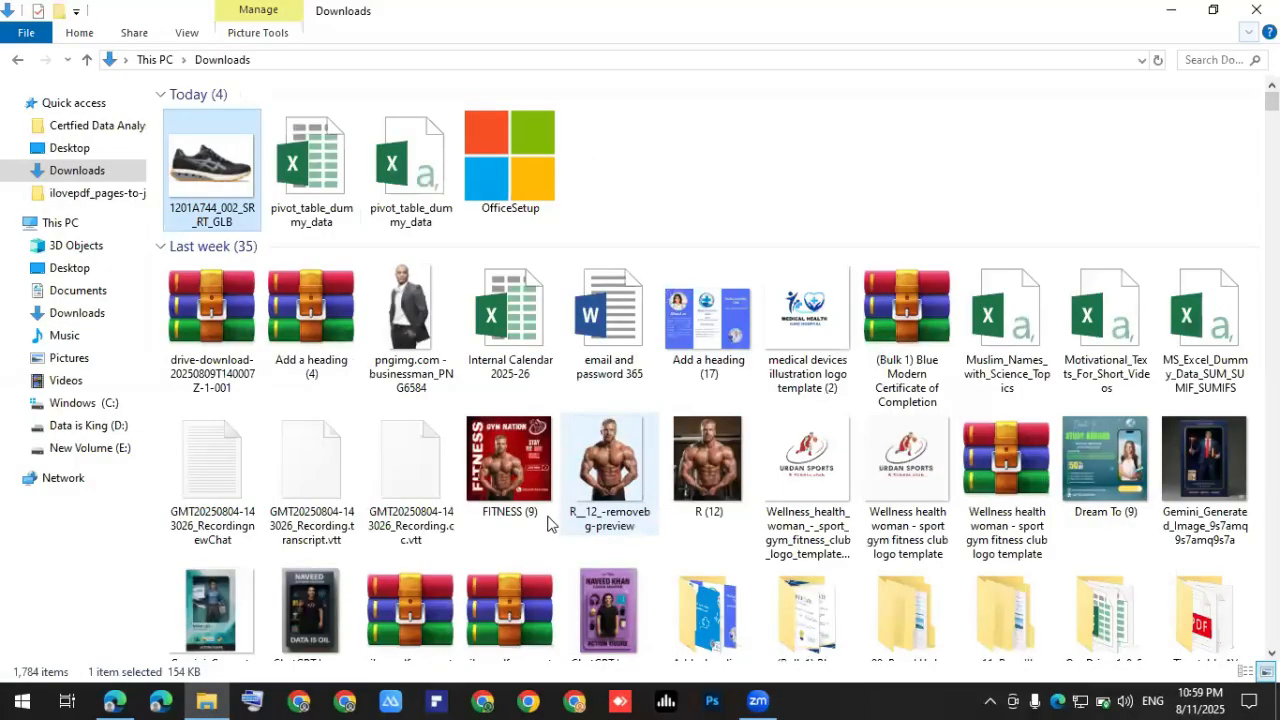
Switch to Chrome and load remove.bg by accepting the address-bar suggestion.
left_click(490, 700)
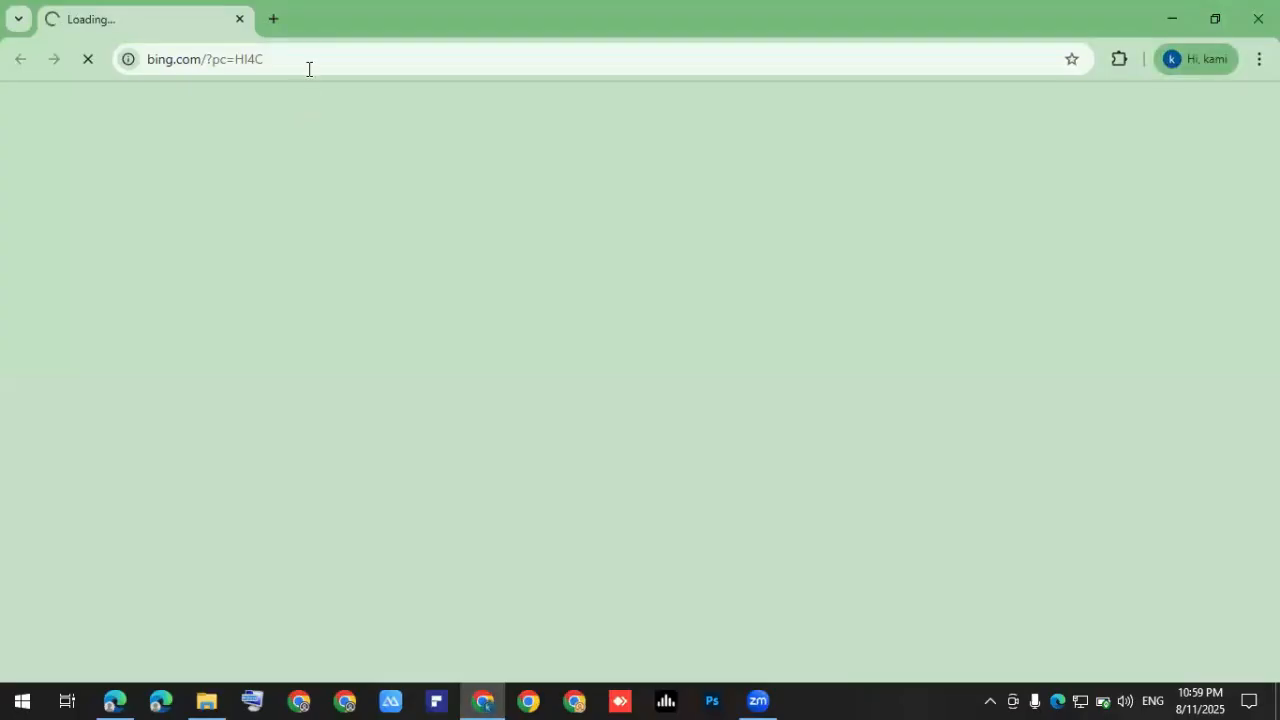
left_click(310, 61)
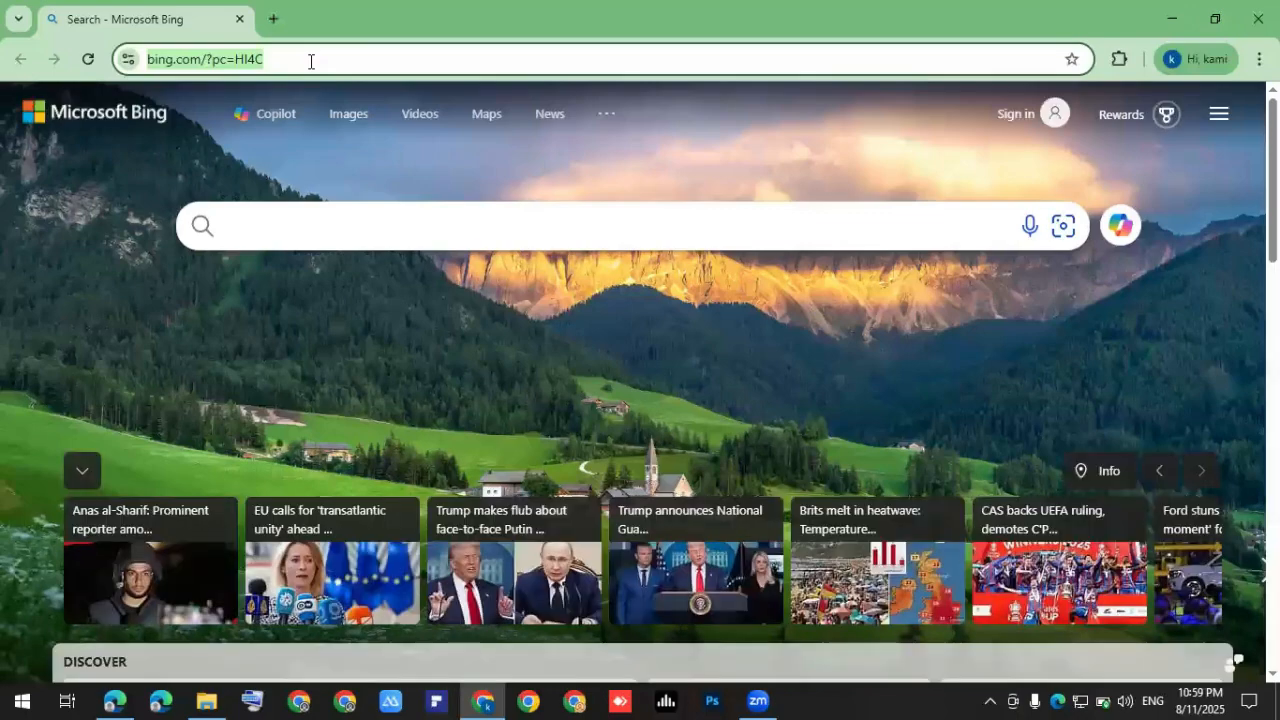
type("RE")
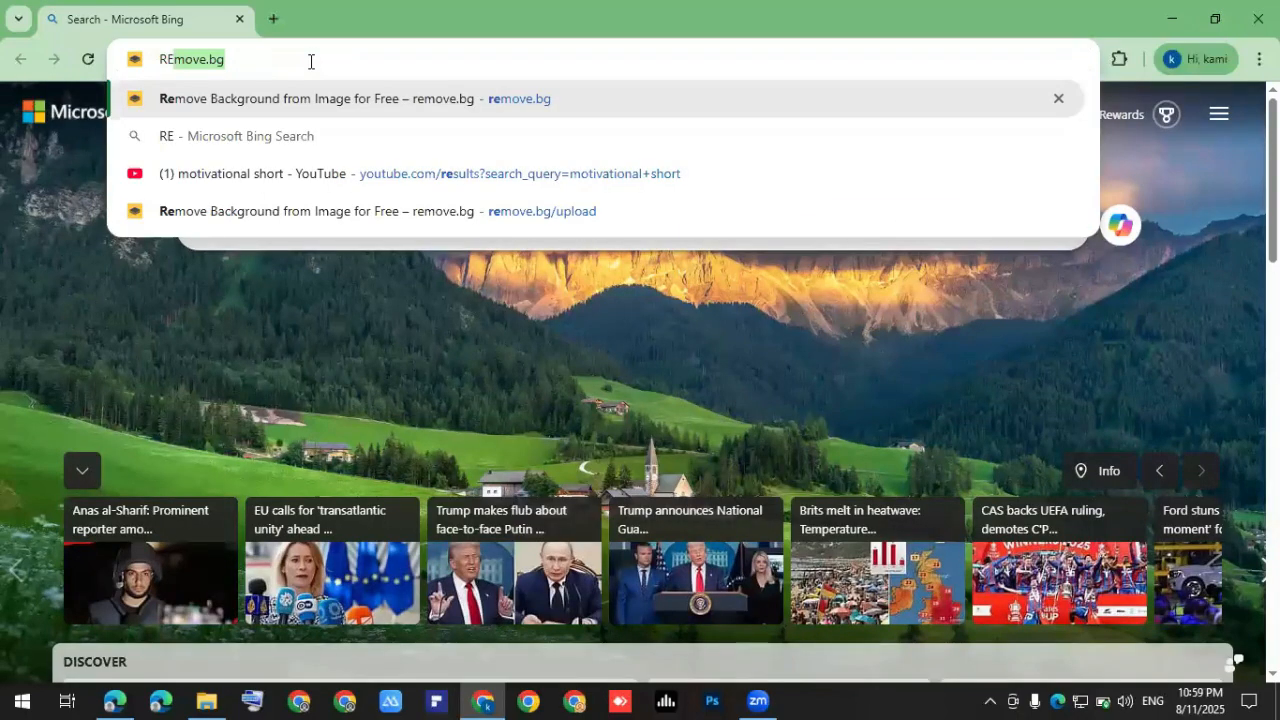
type("MOVE")
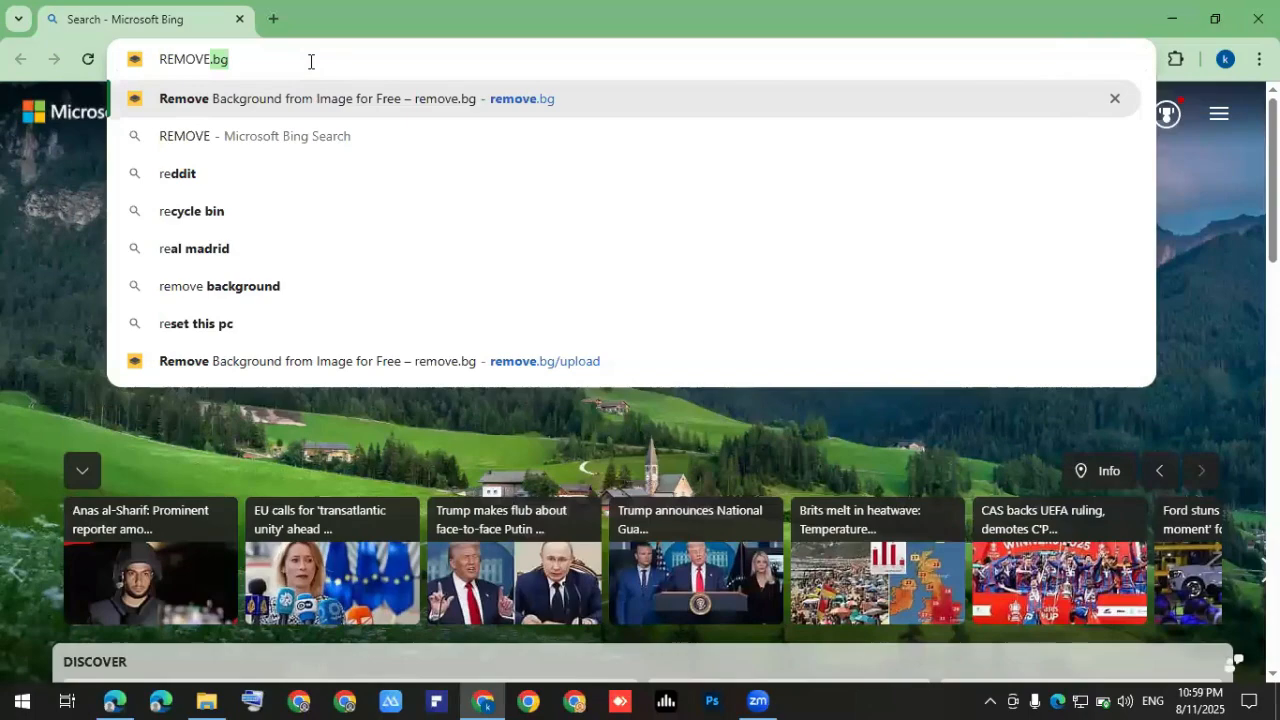
key("Right")
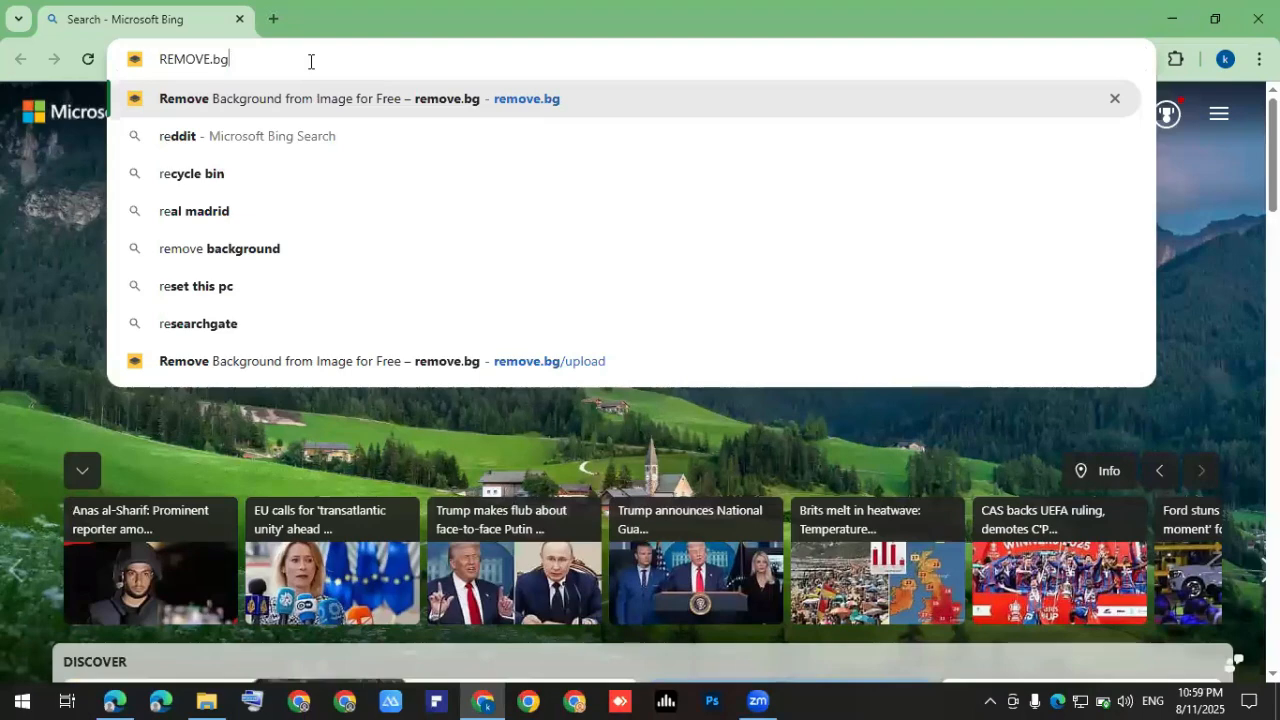
key("Return")
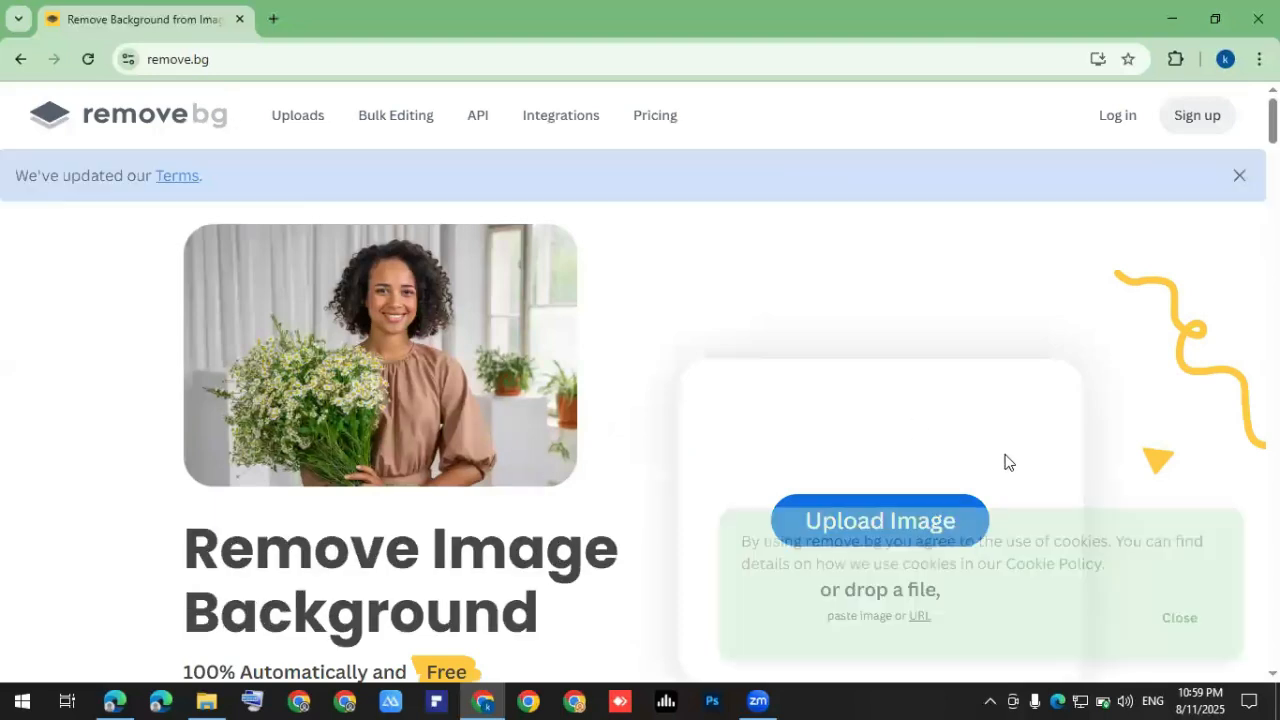
Upload the black shoe photo from Downloads to remove.bg and download the free 577×433 preview PNG.
left_click(1188, 622)
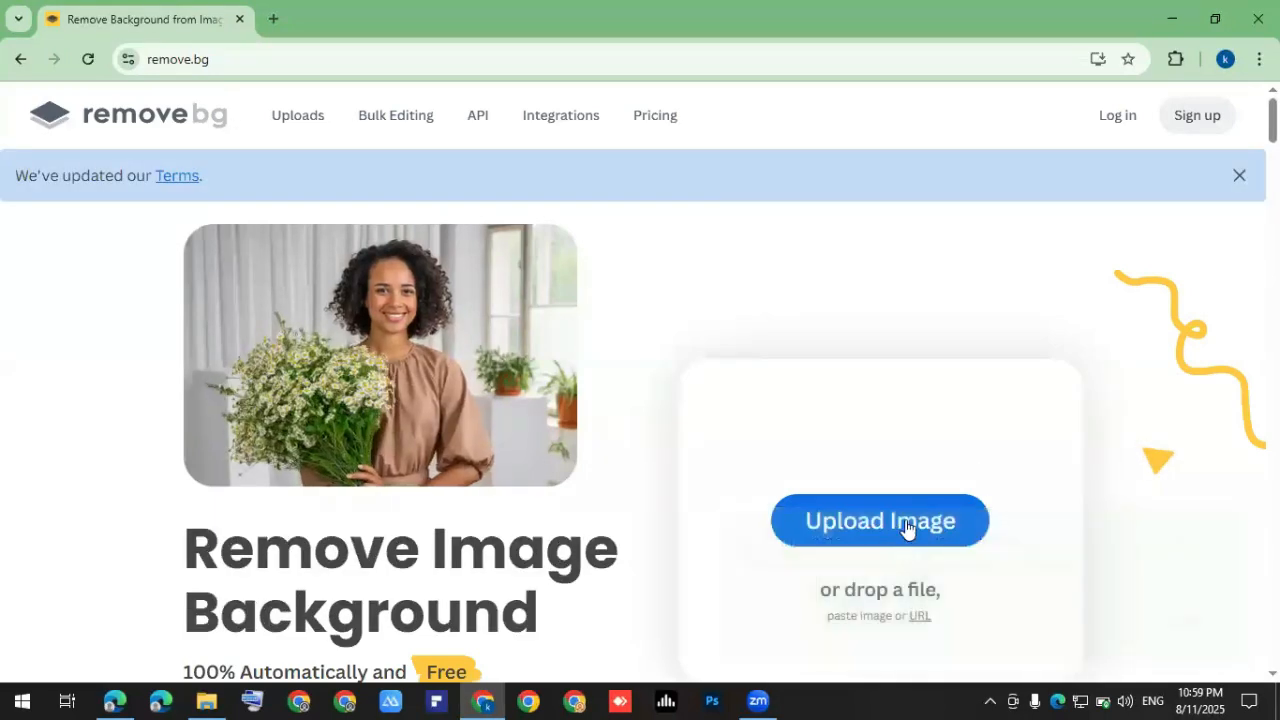
left_click(893, 524)
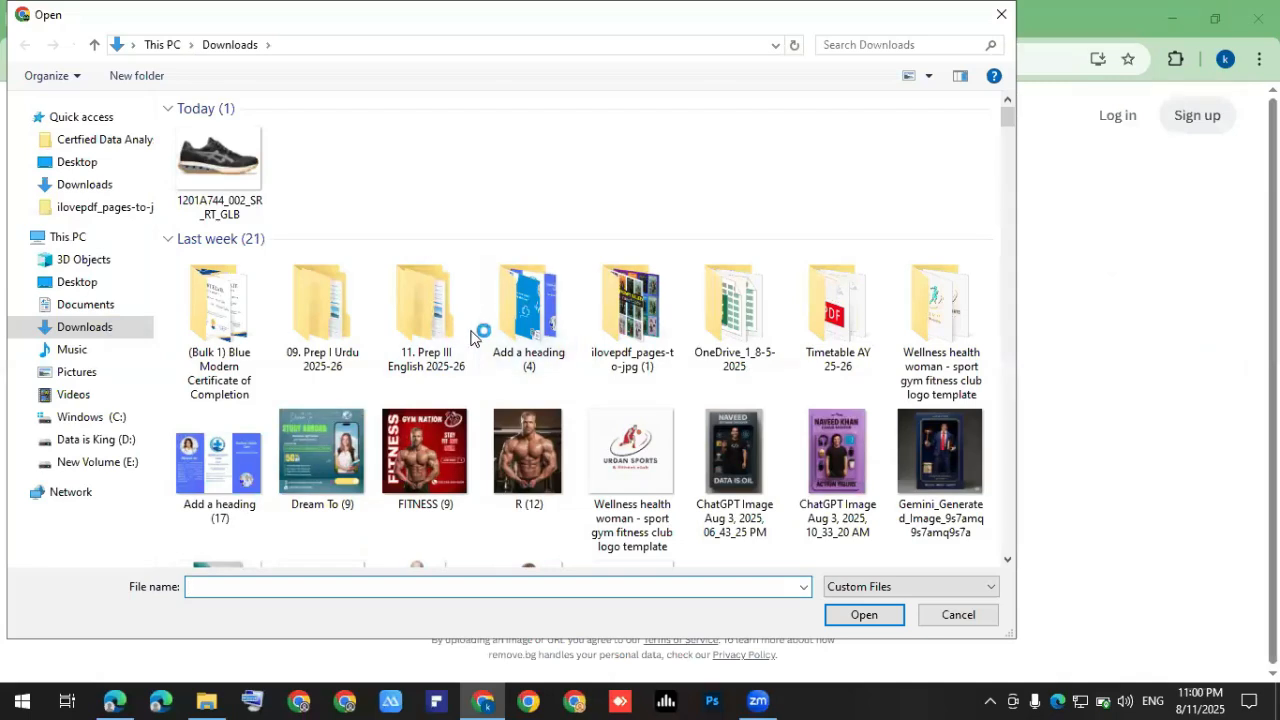
left_click(80, 186)
left_click(215, 186)
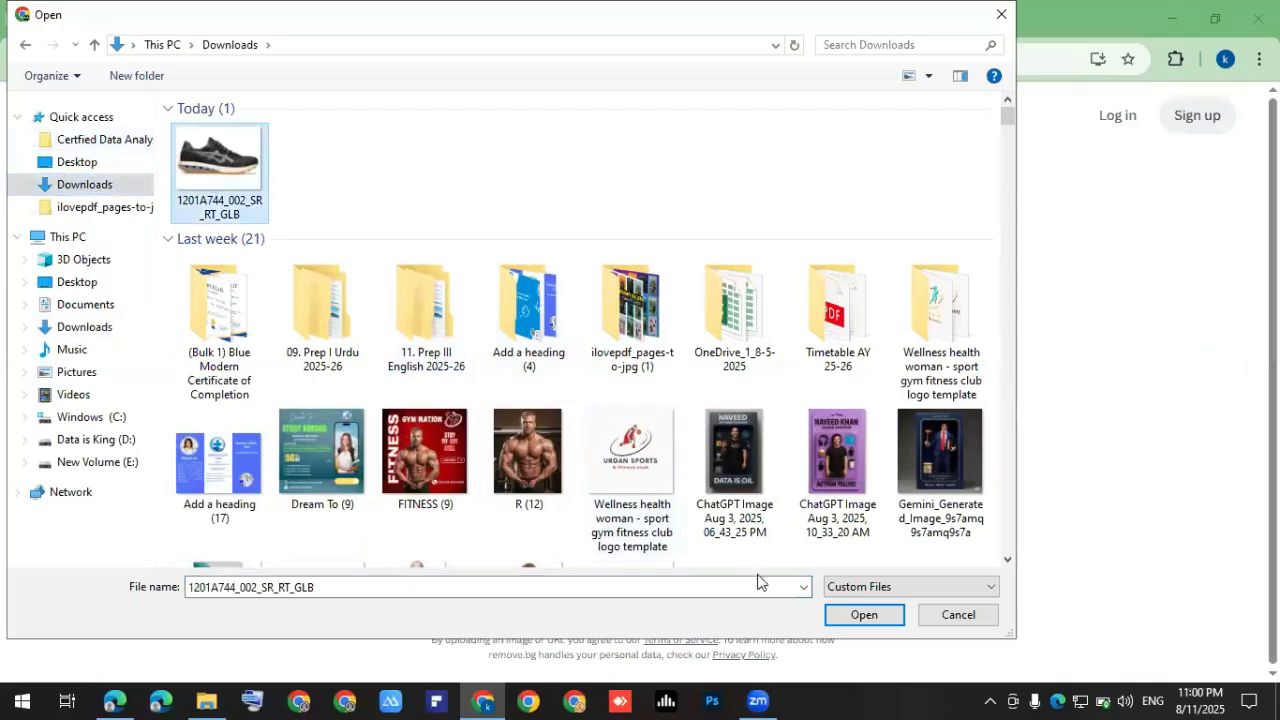
key("Return")
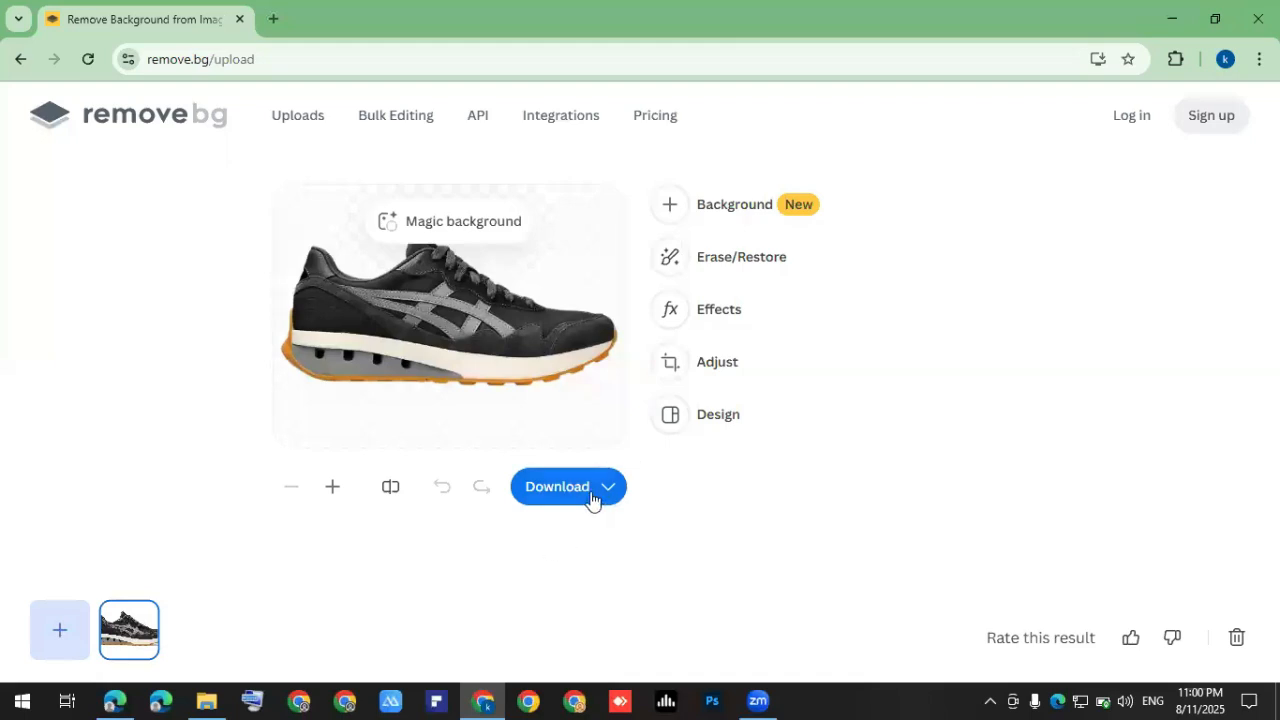
left_click(565, 390)
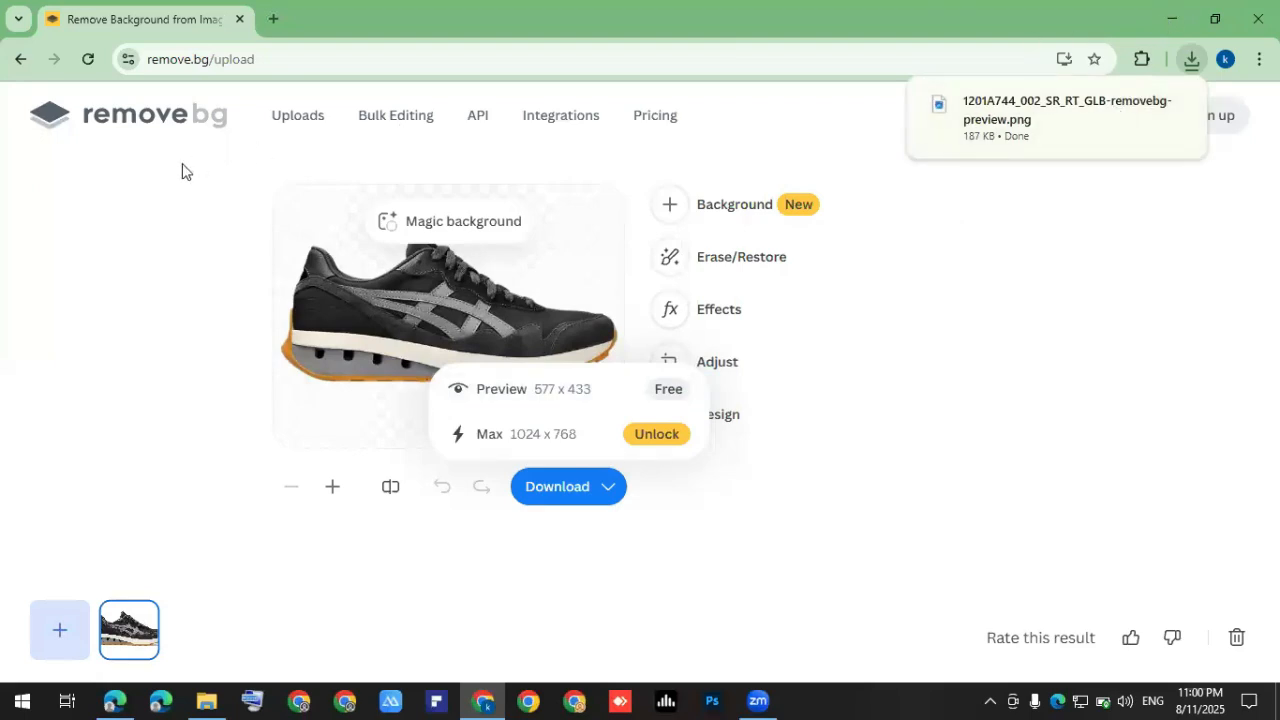
key("alt+Tab")
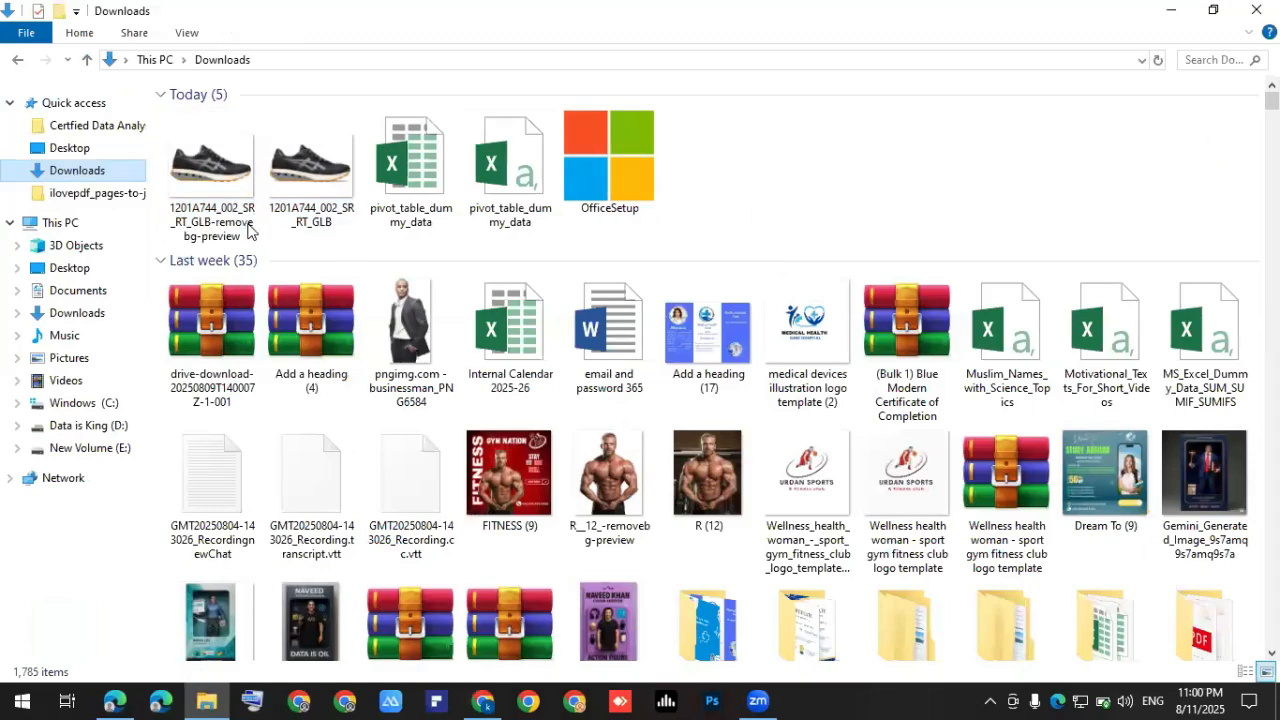
Open 1201A744_002_SR_RT_GLB.jpg from Downloads in Photos.
left_click(316, 207)
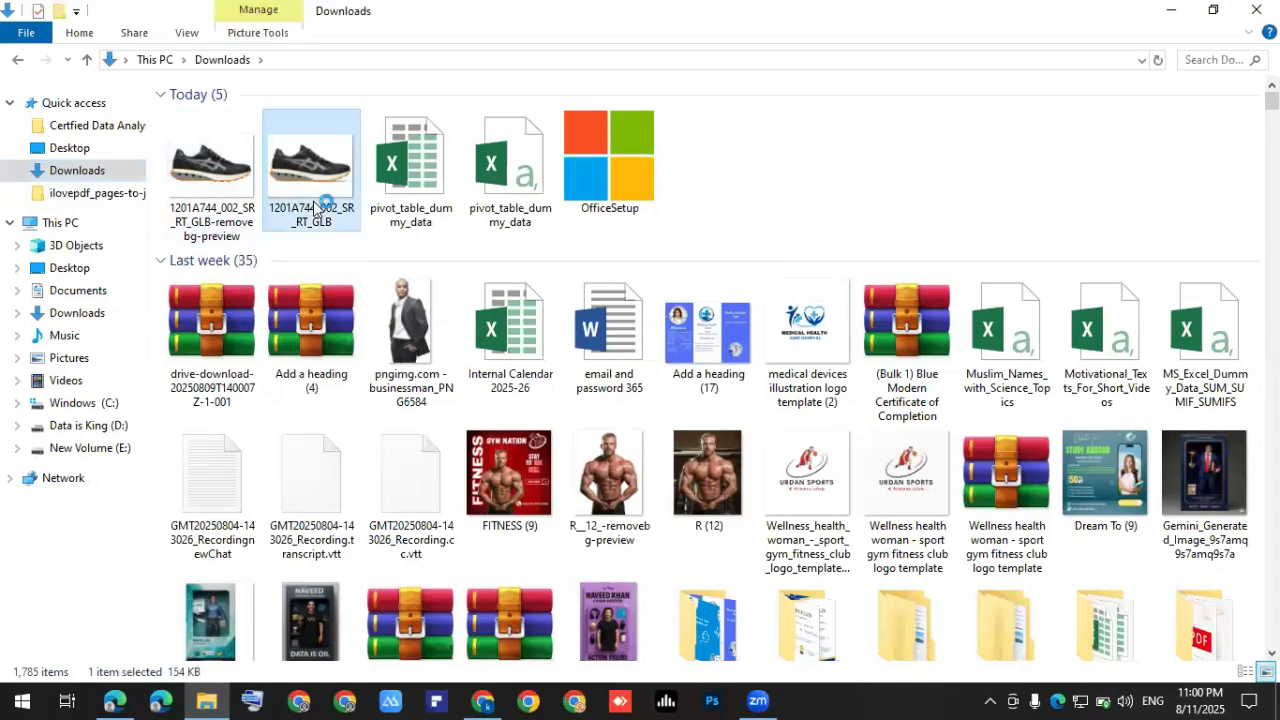
key("Return")
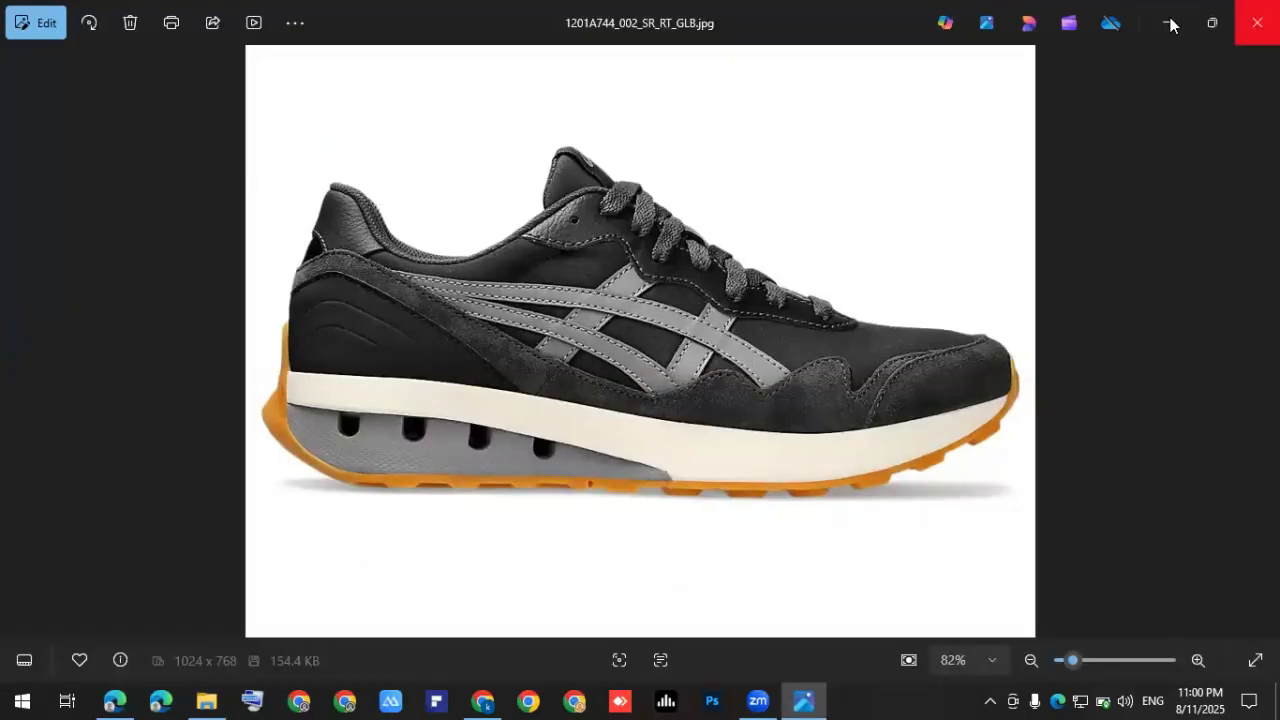
Snap the original and removebg-preview shoe images side by side, then return to Edge.
double_click(189, 172)
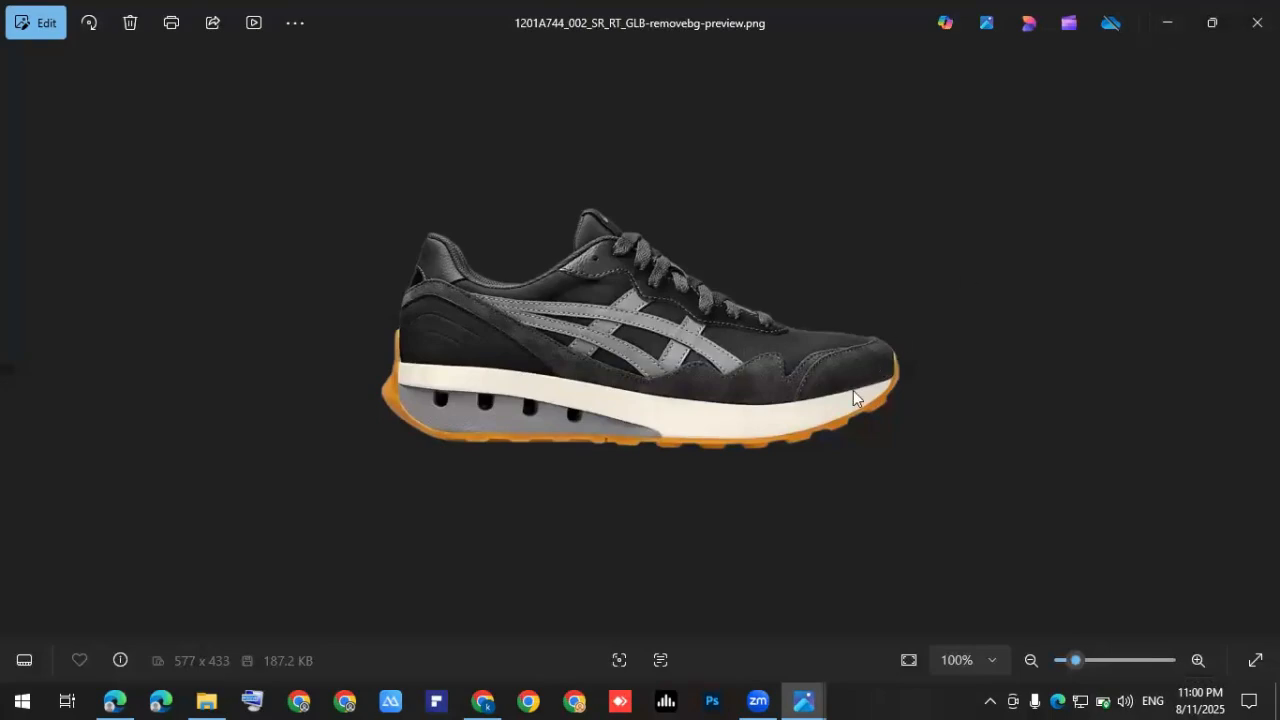
key("super+Right")
left_click(399, 345)
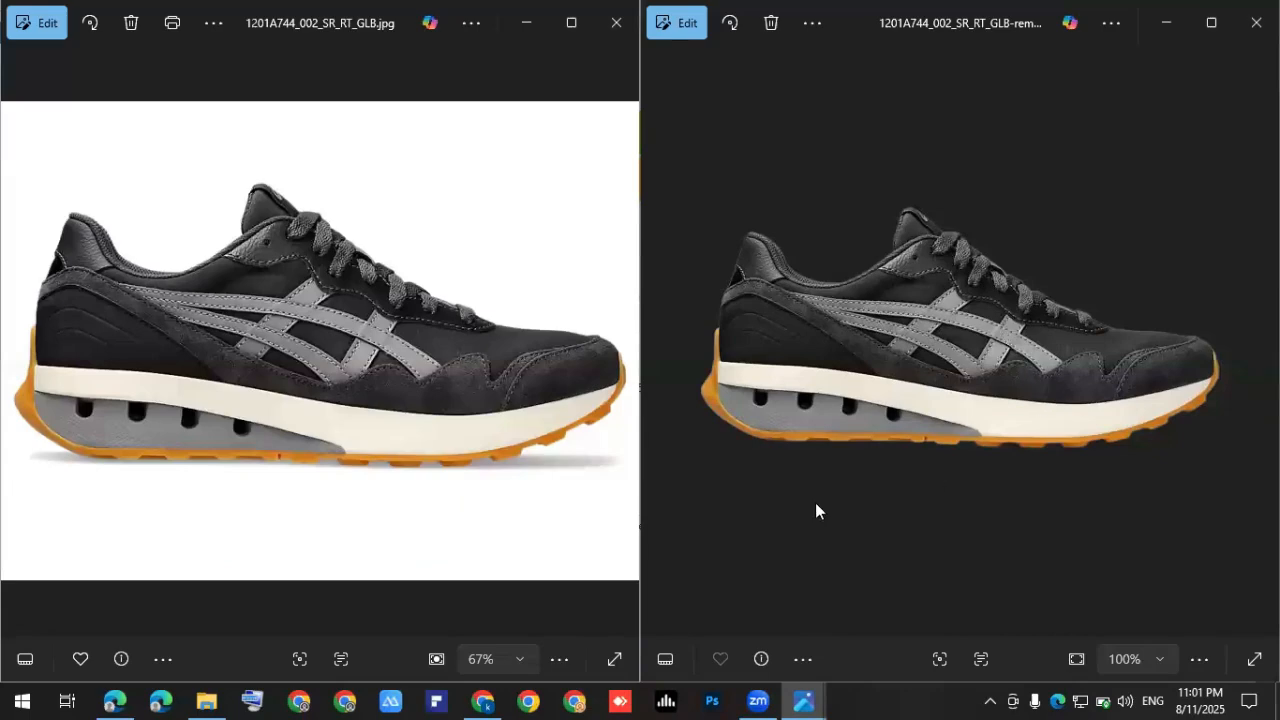
left_click(113, 700)
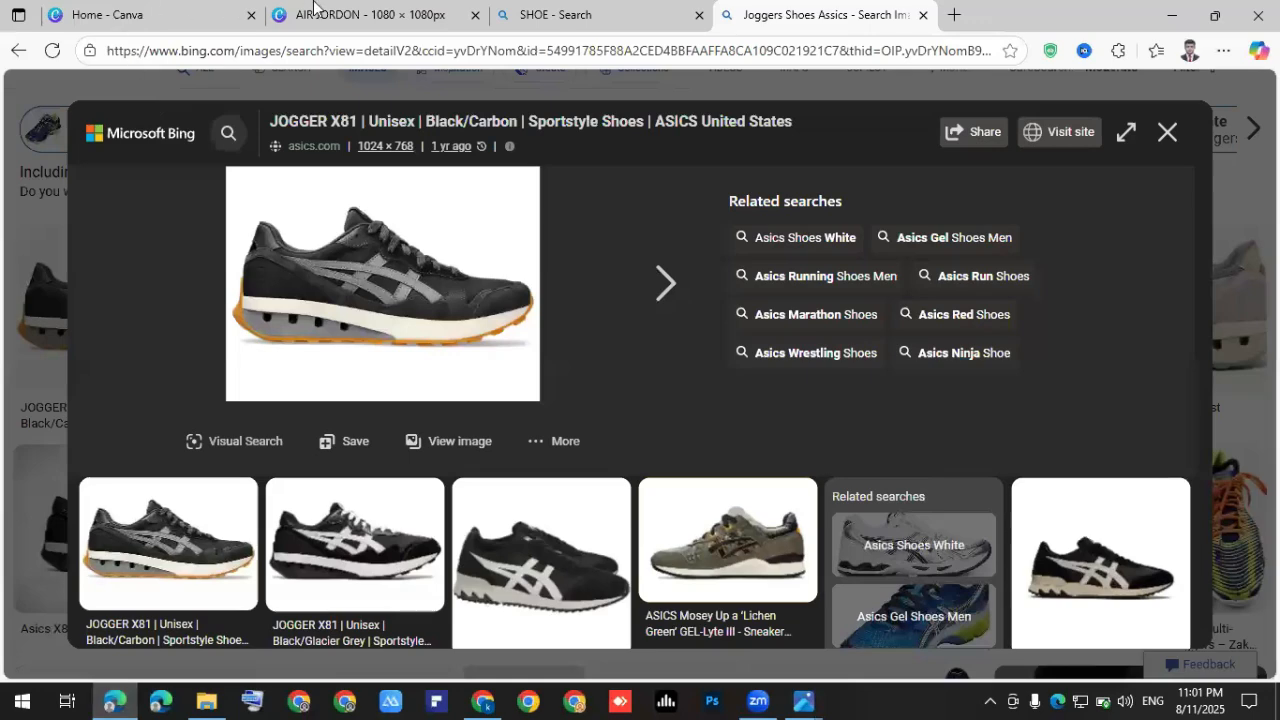
Upload the removebg-preview shoe file to Uploads in the AIR JORDON Canva design.
key("ctrl+2")
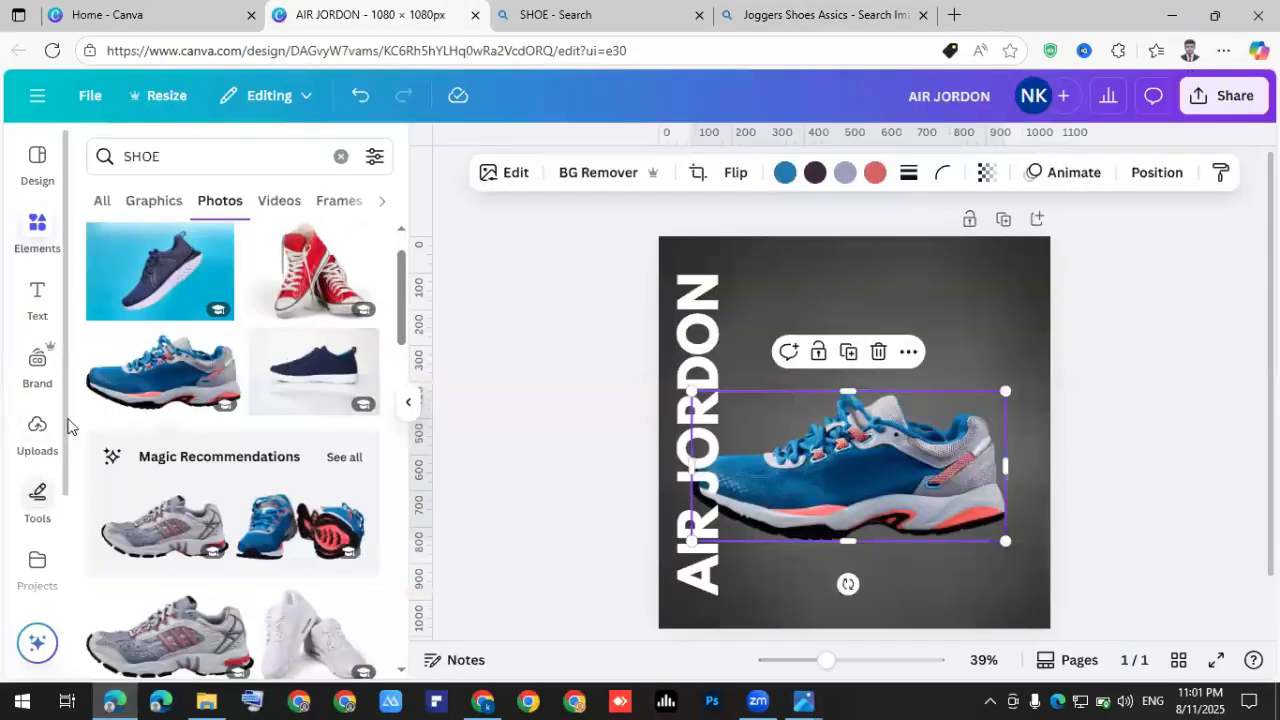
scroll(63, 363, "down", 3)
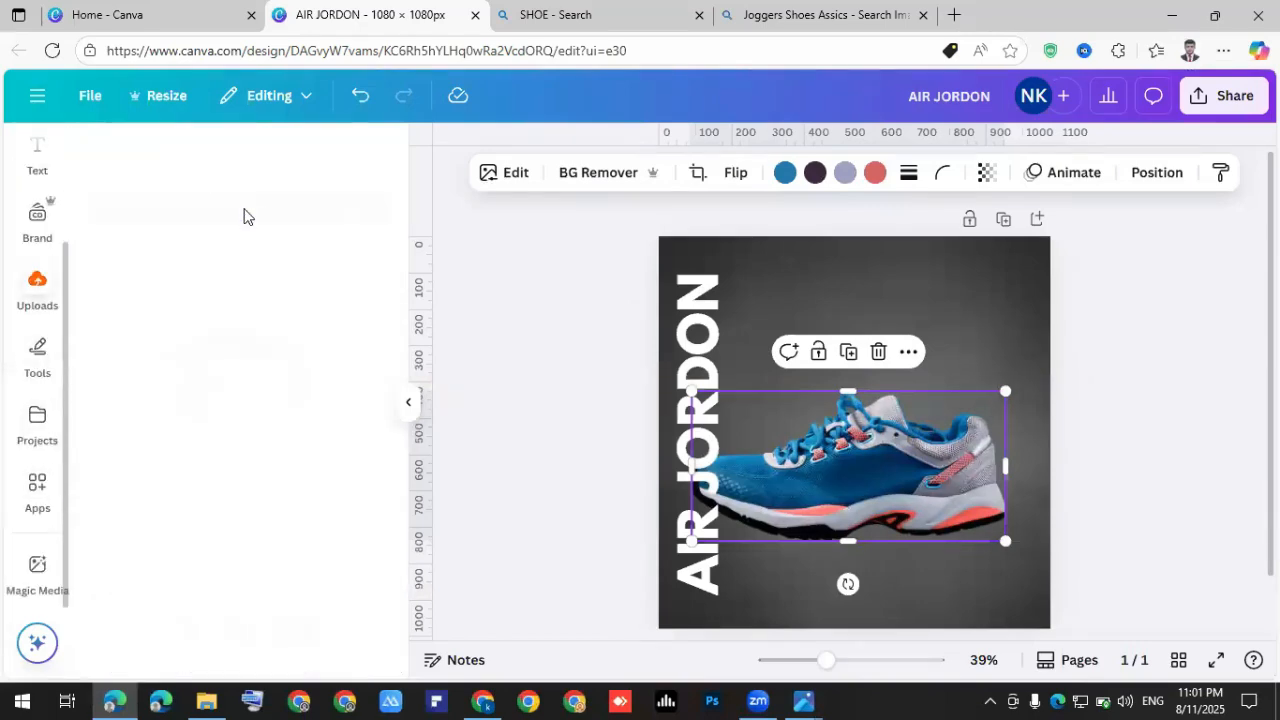
left_click(348, 203)
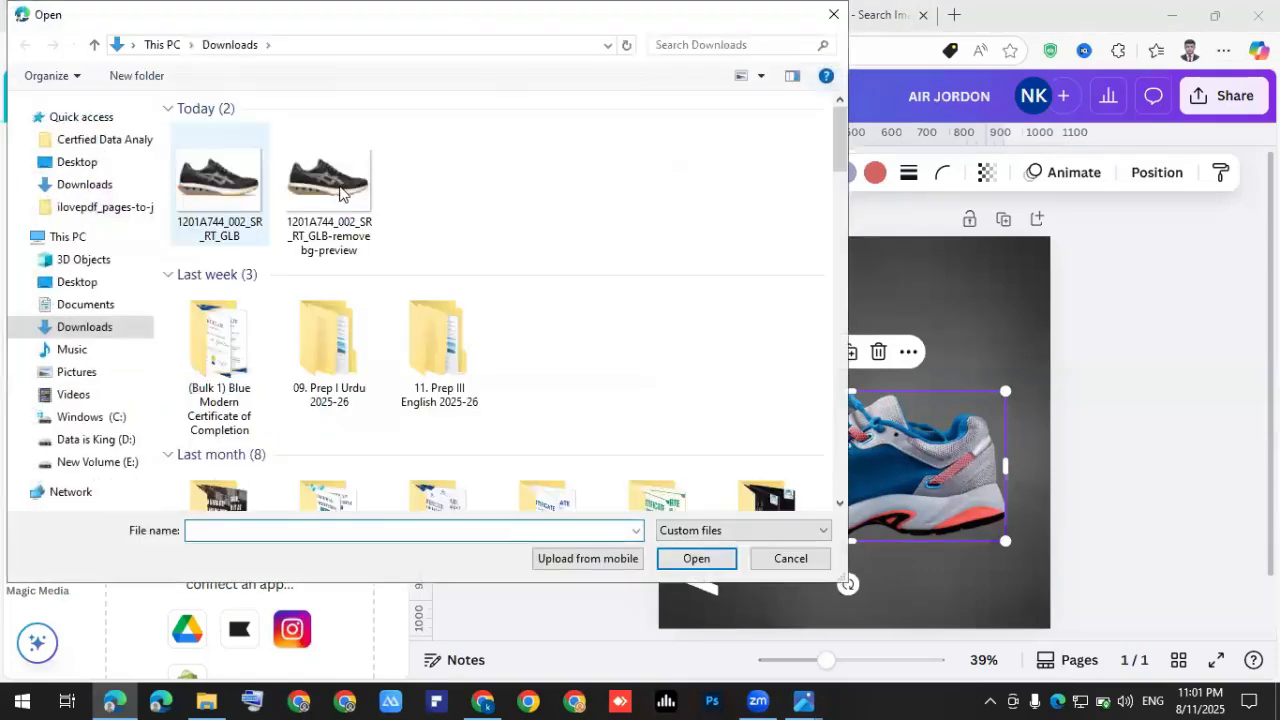
left_click(336, 196)
left_click(697, 558)
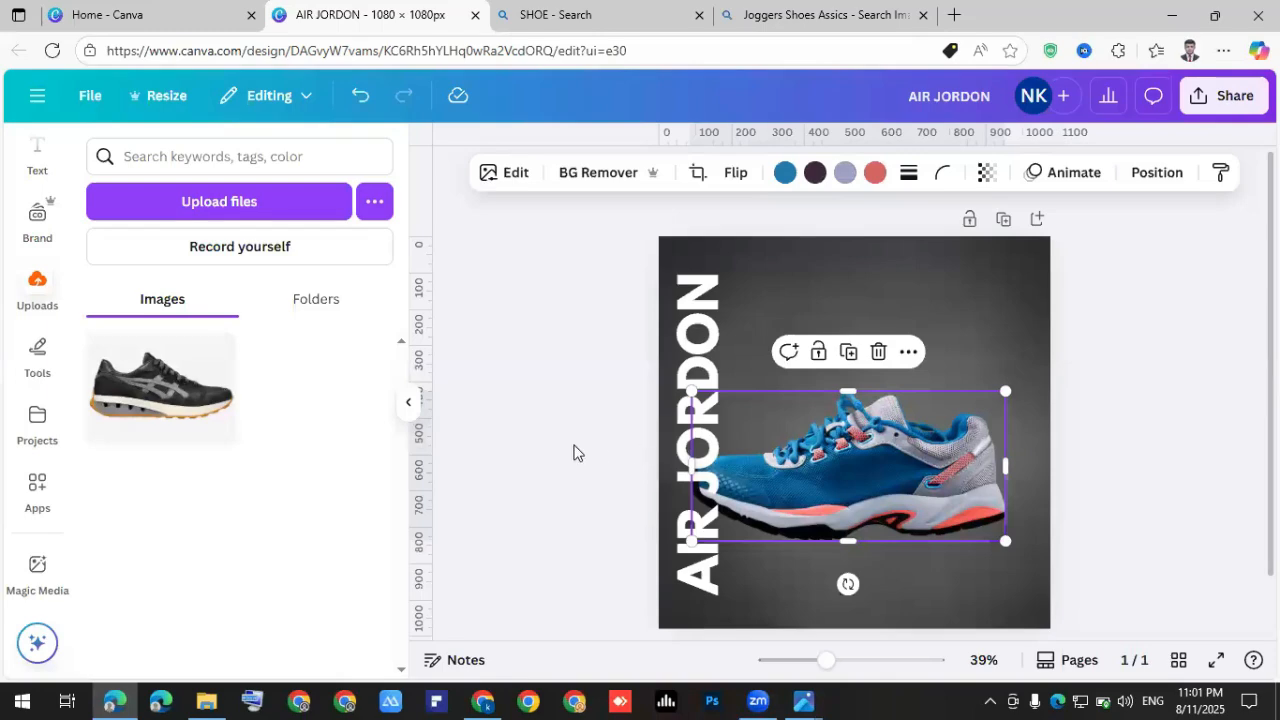
Try the uploaded black shoe over the blue one, then delete it.
left_click(183, 416)
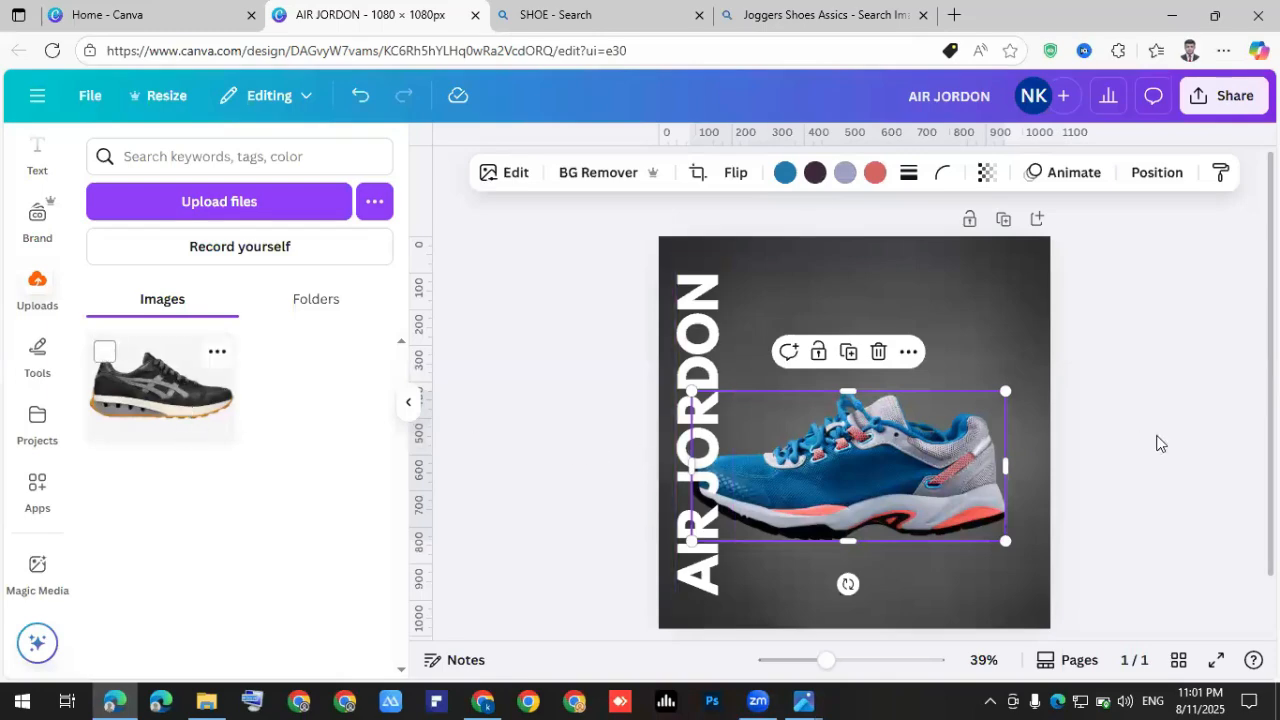
left_click_drag(958, 407, 976, 365)
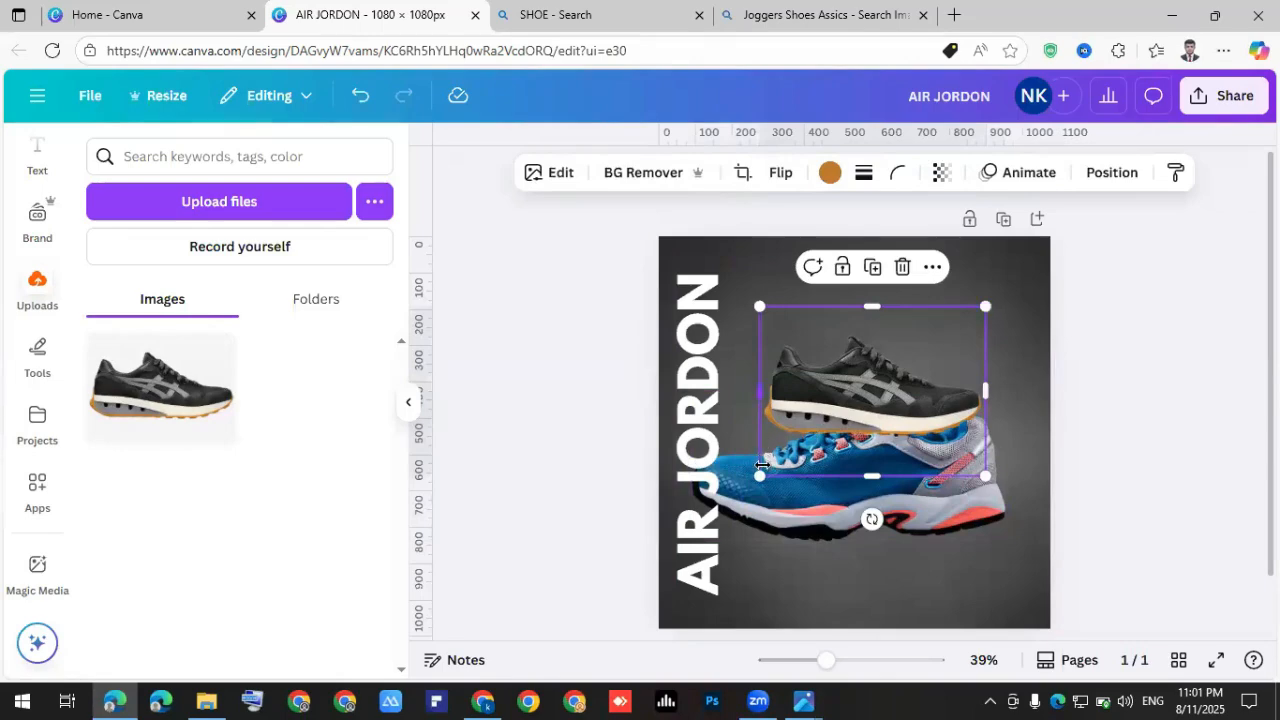
left_click_drag(760, 474, 675, 539)
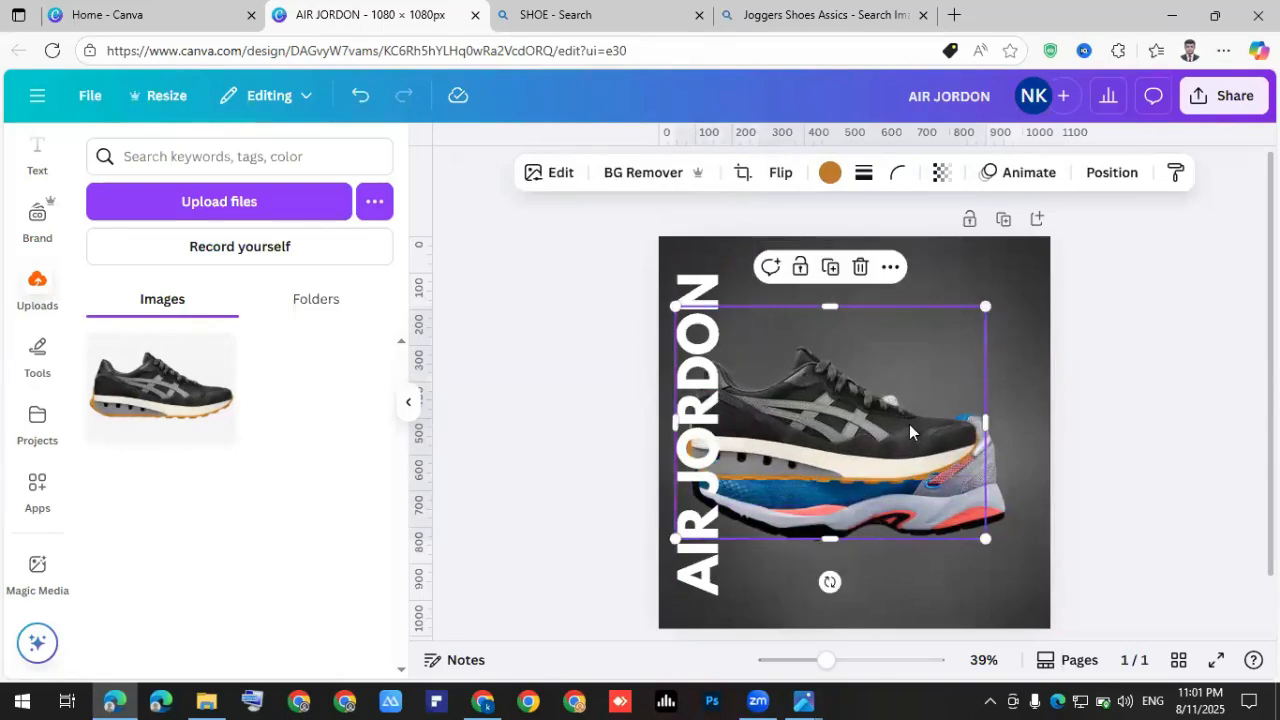
key("Delete")
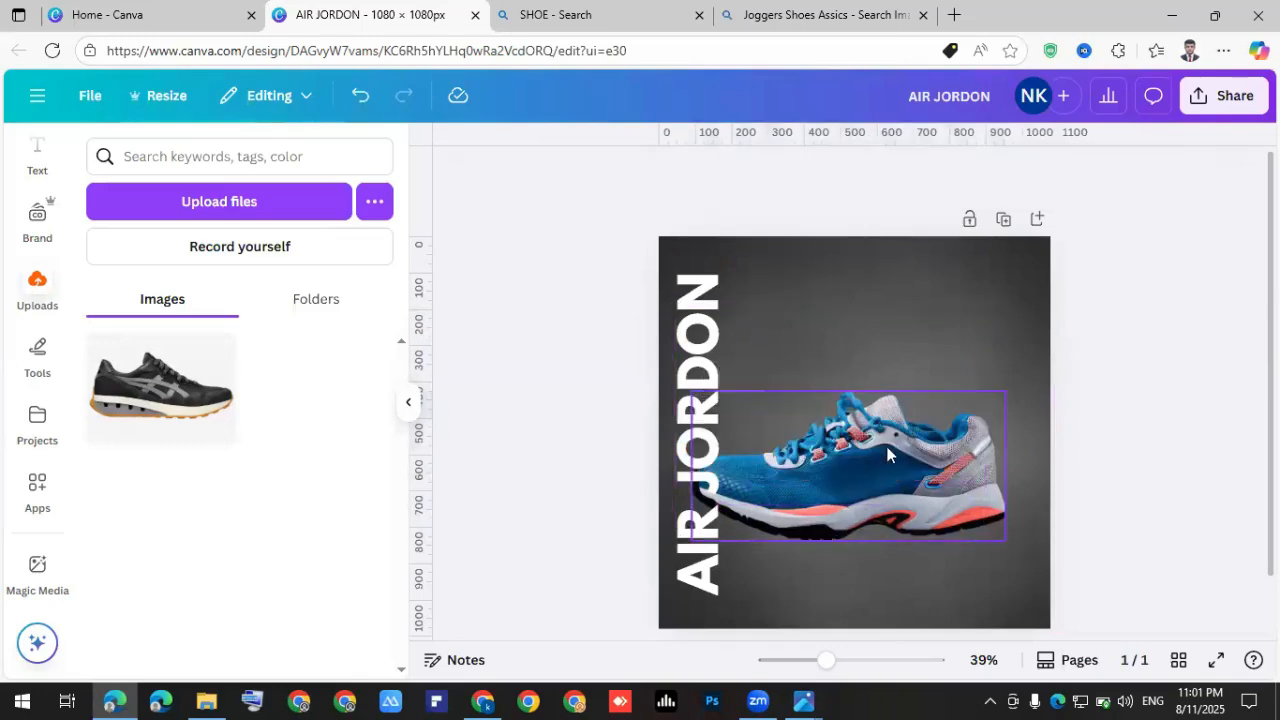
Shrink the blue shoe, tilt it to -15° and move it toward the page centre.
left_click_drag(916, 437, 915, 443)
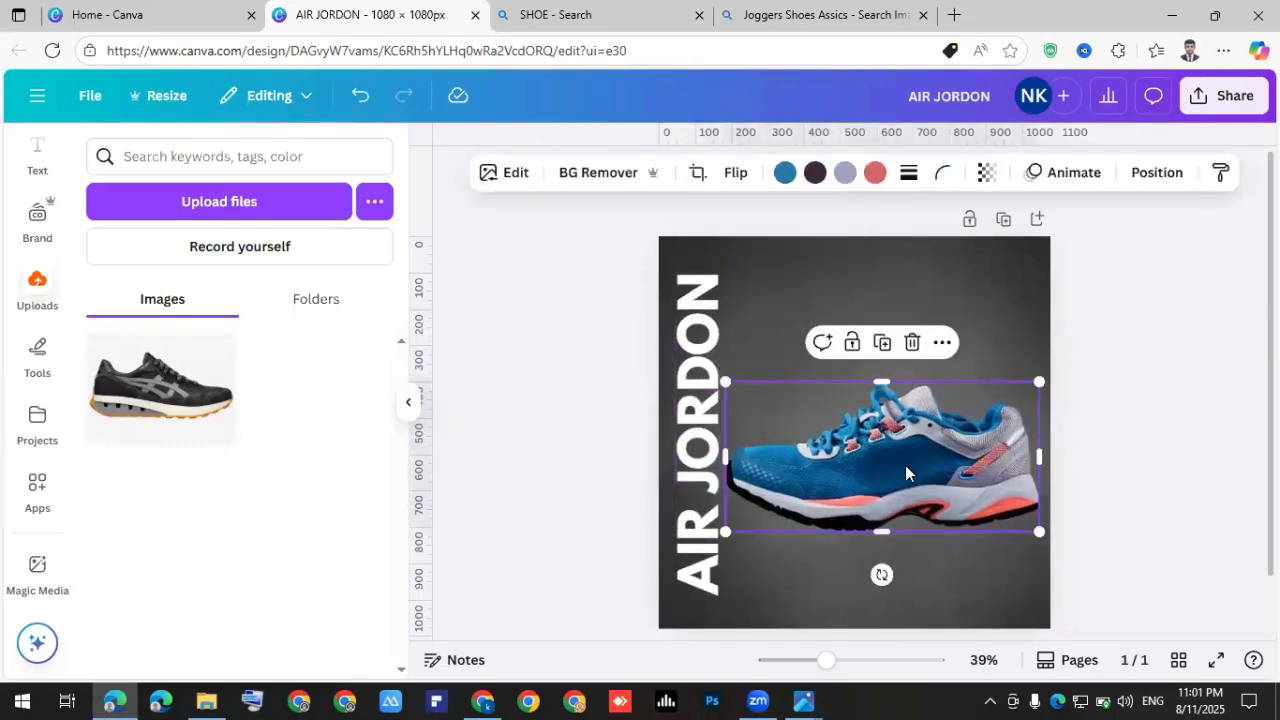
scroll(905, 465, "up", 1)
left_click_drag(1075, 369, 987, 359)
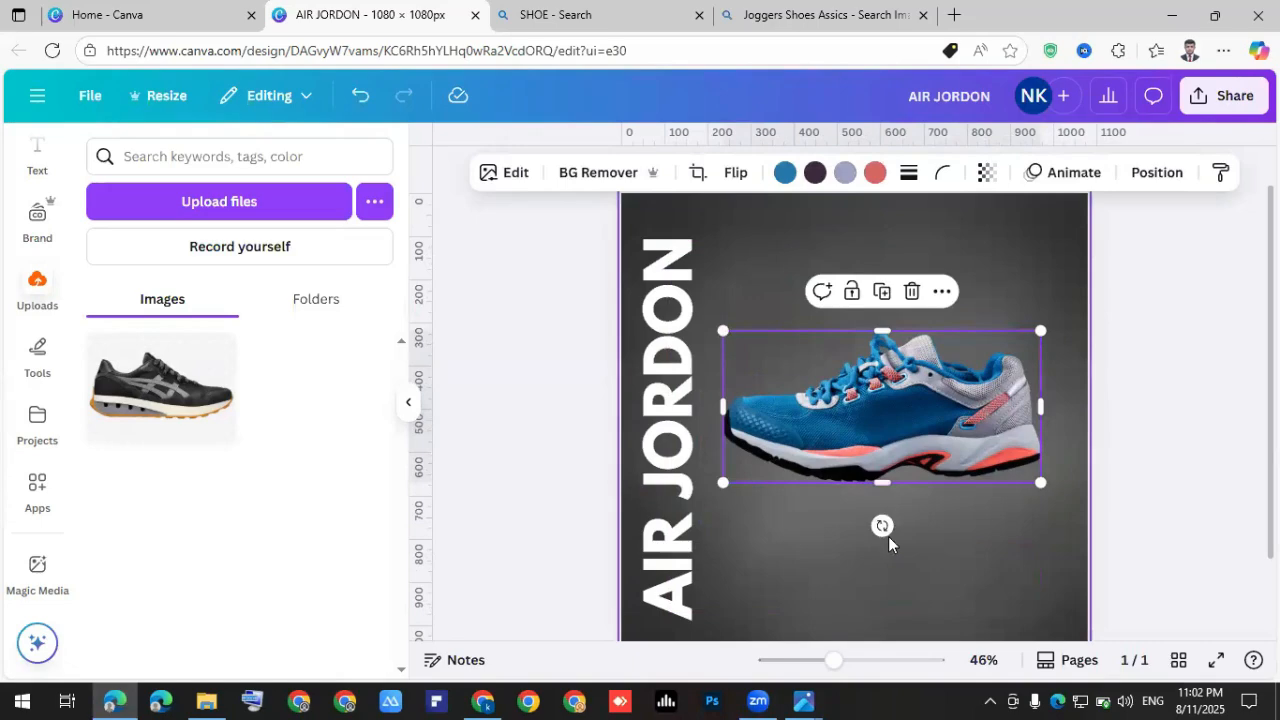
left_click_drag(882, 525, 912, 522)
left_click_drag(950, 414, 921, 430)
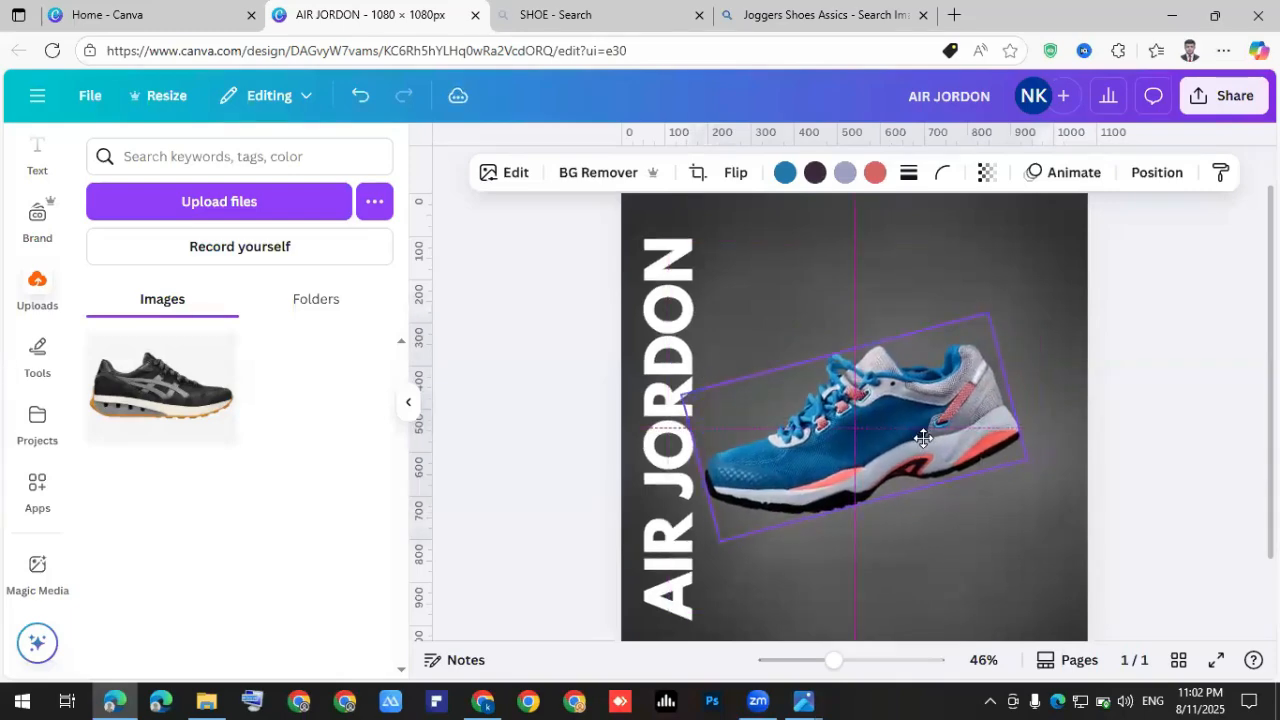
key("Escape")
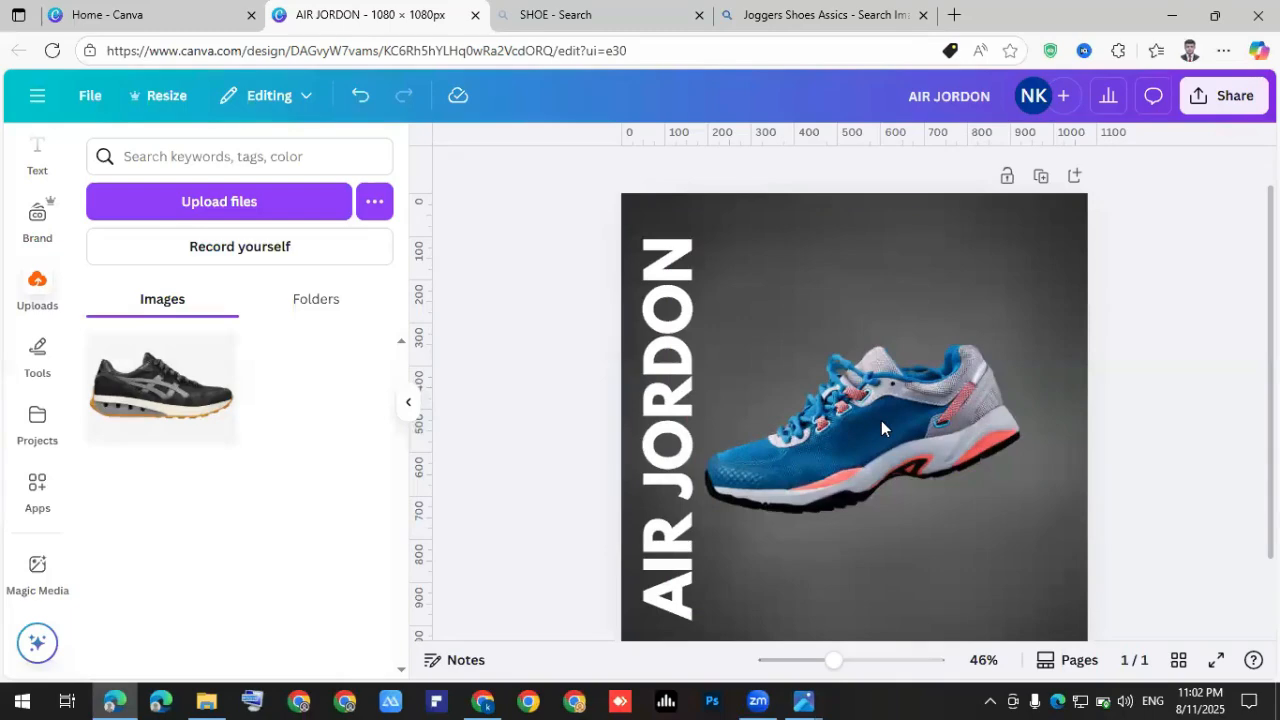
left_click(851, 426)
left_click(1120, 434)
Drop the AIR JORDON font size from 101 to 97 and nudge the sneaker up slightly.
left_click(656, 376)
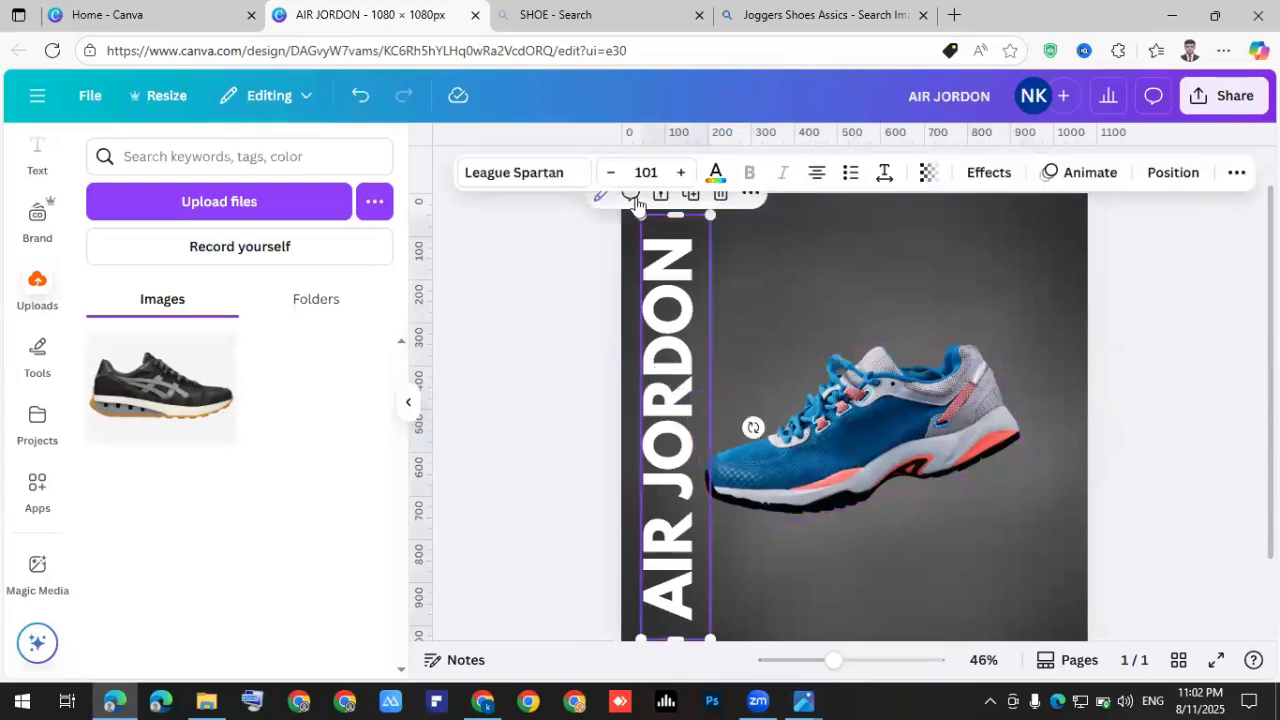
left_click(610, 172)
left_click(610, 172)
left_click(610, 172)
left_click(610, 172)
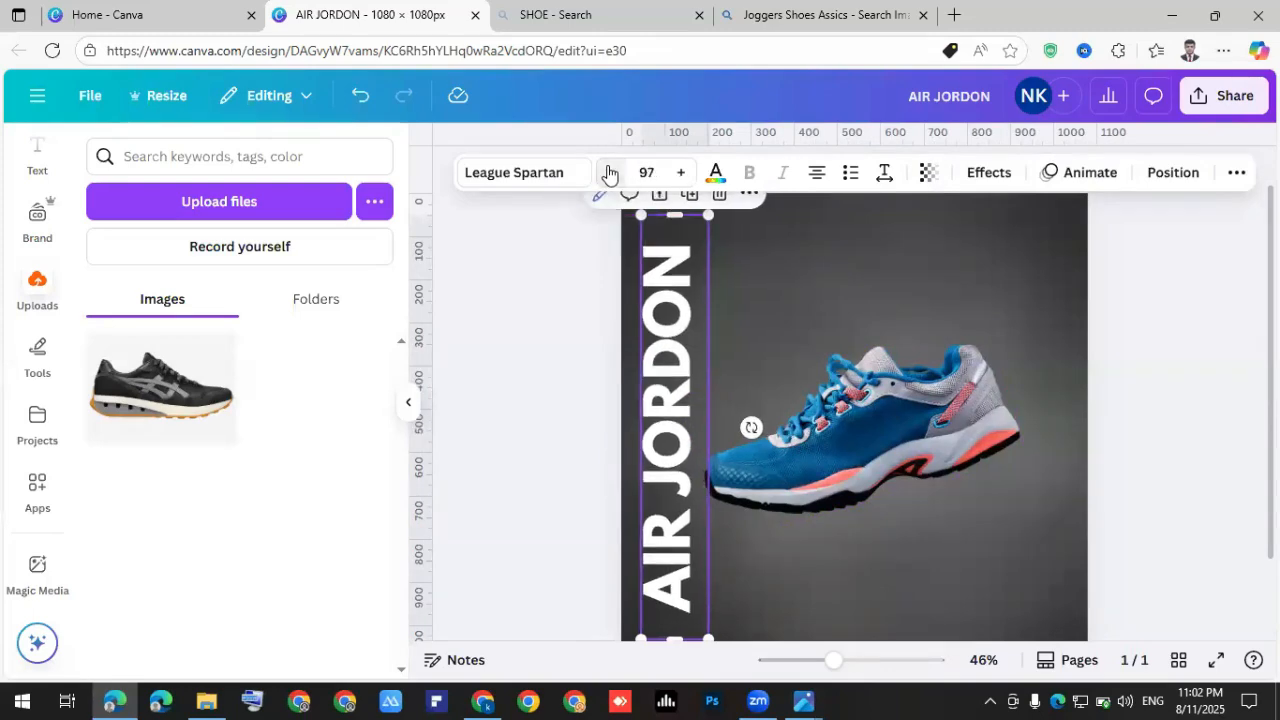
left_click_drag(864, 446, 857, 434)
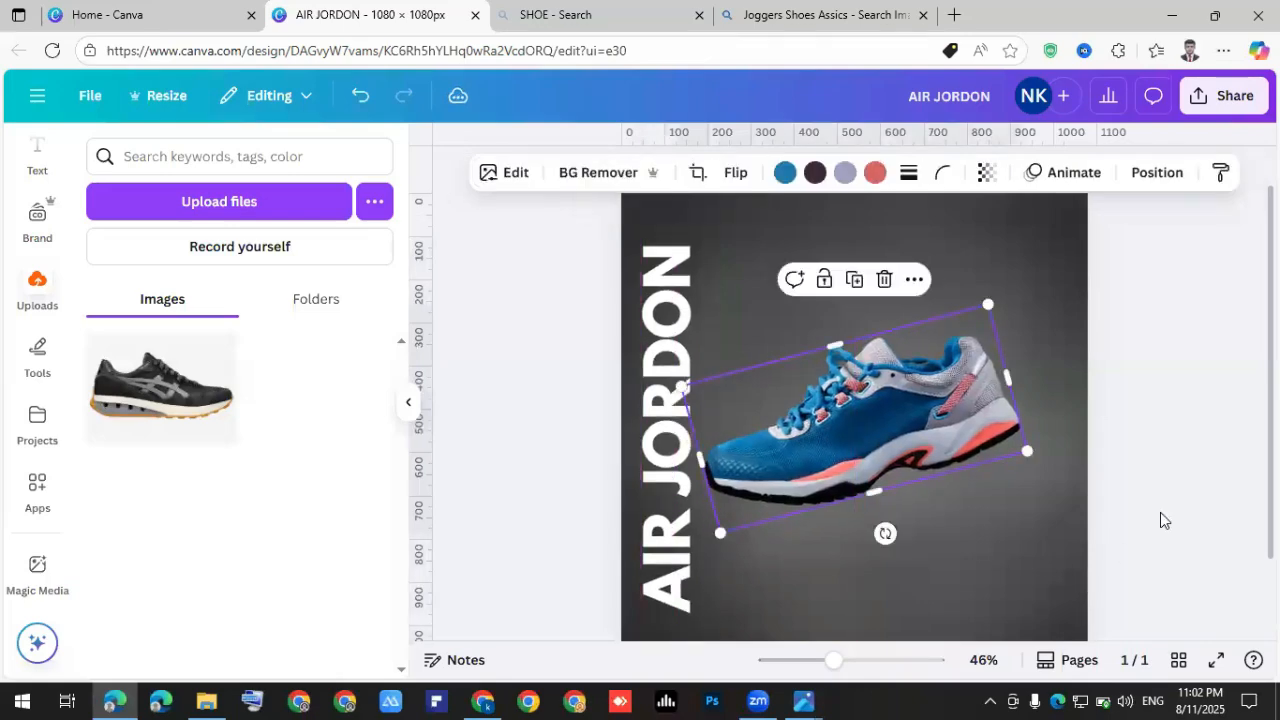
left_click(1162, 510)
scroll(864, 443, "down", 2, "ctrl")
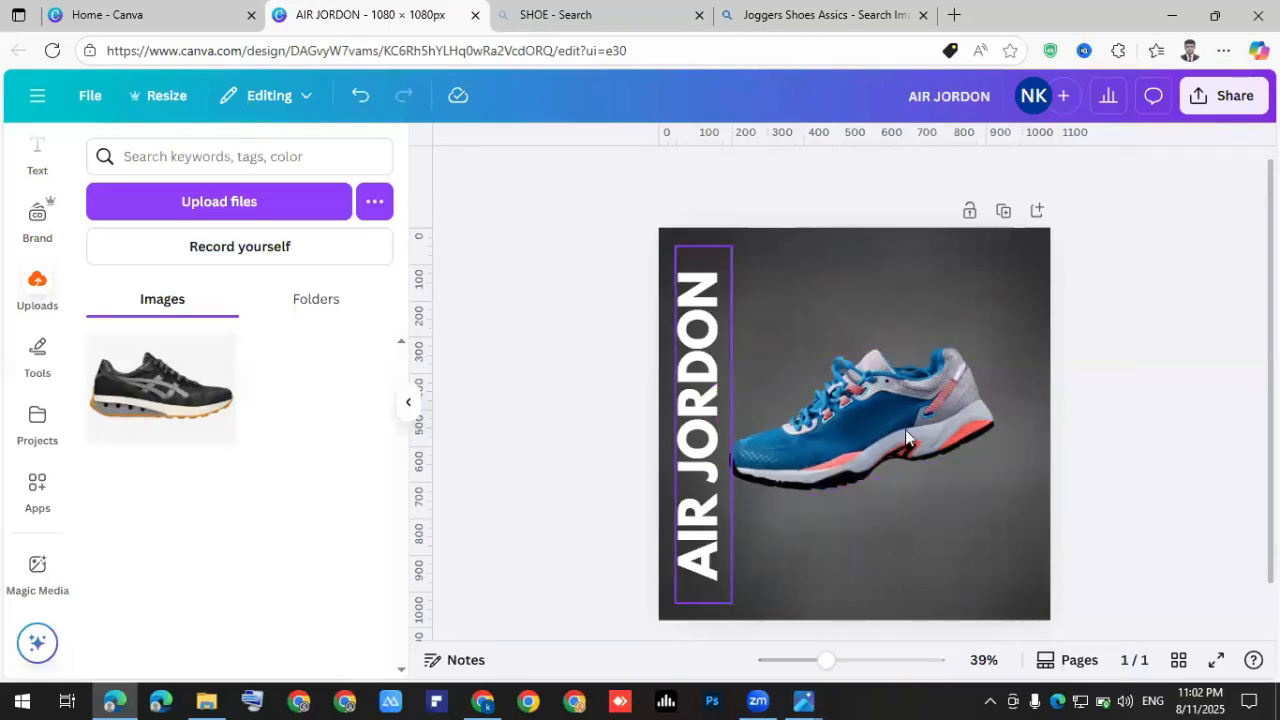
Copy the AIR JORDON text, paste it over the background and drag the duplicate to the right edge.
key("Tab")
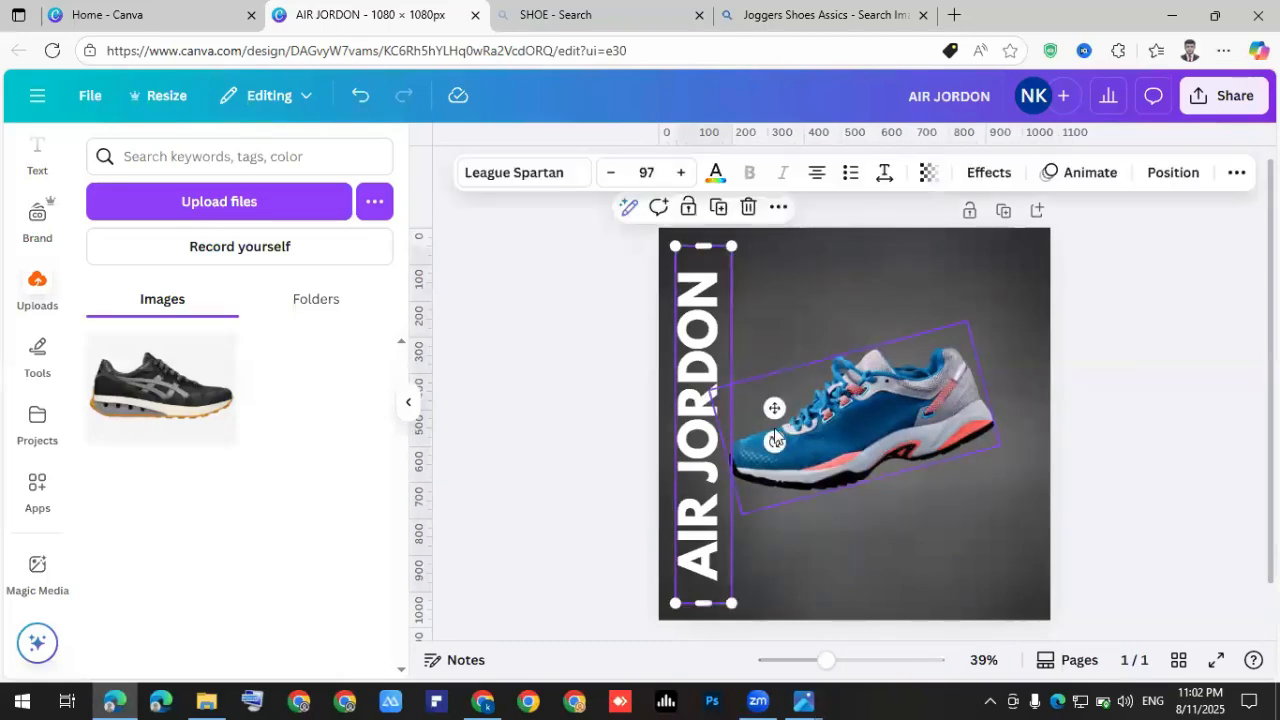
right_click(695, 380)
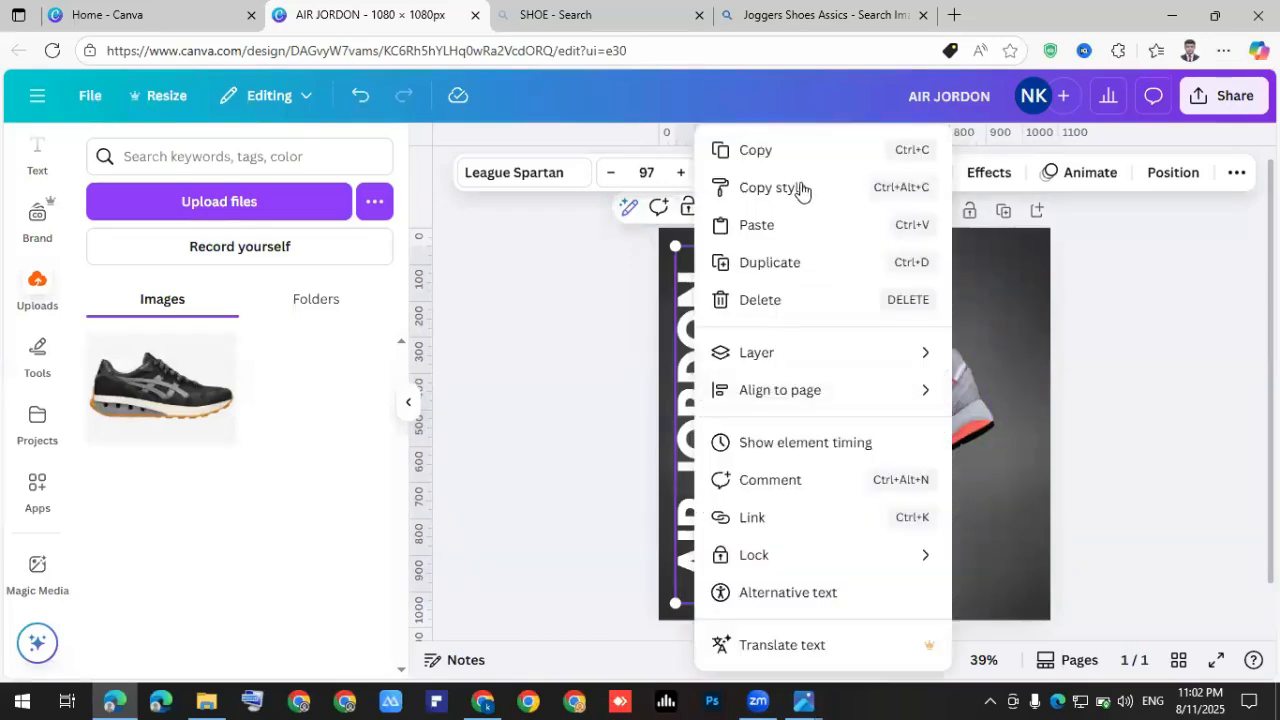
left_click(770, 152)
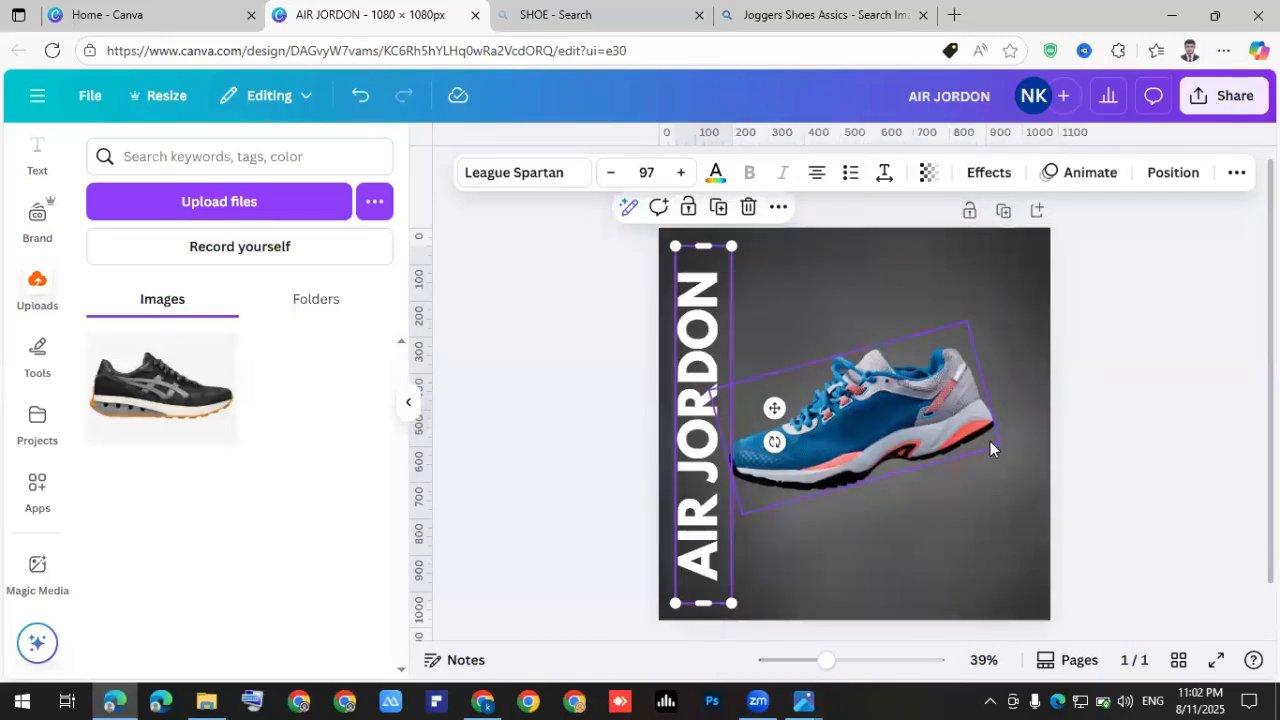
right_click(703, 342)
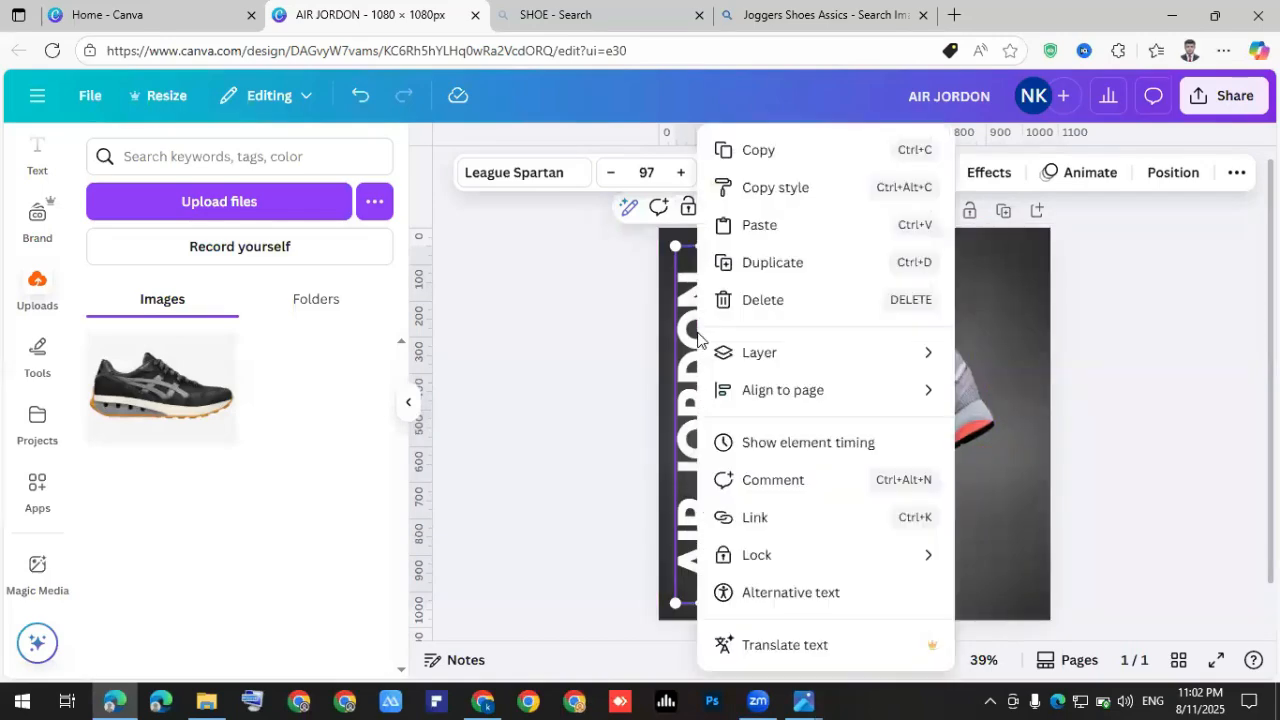
left_click(793, 158)
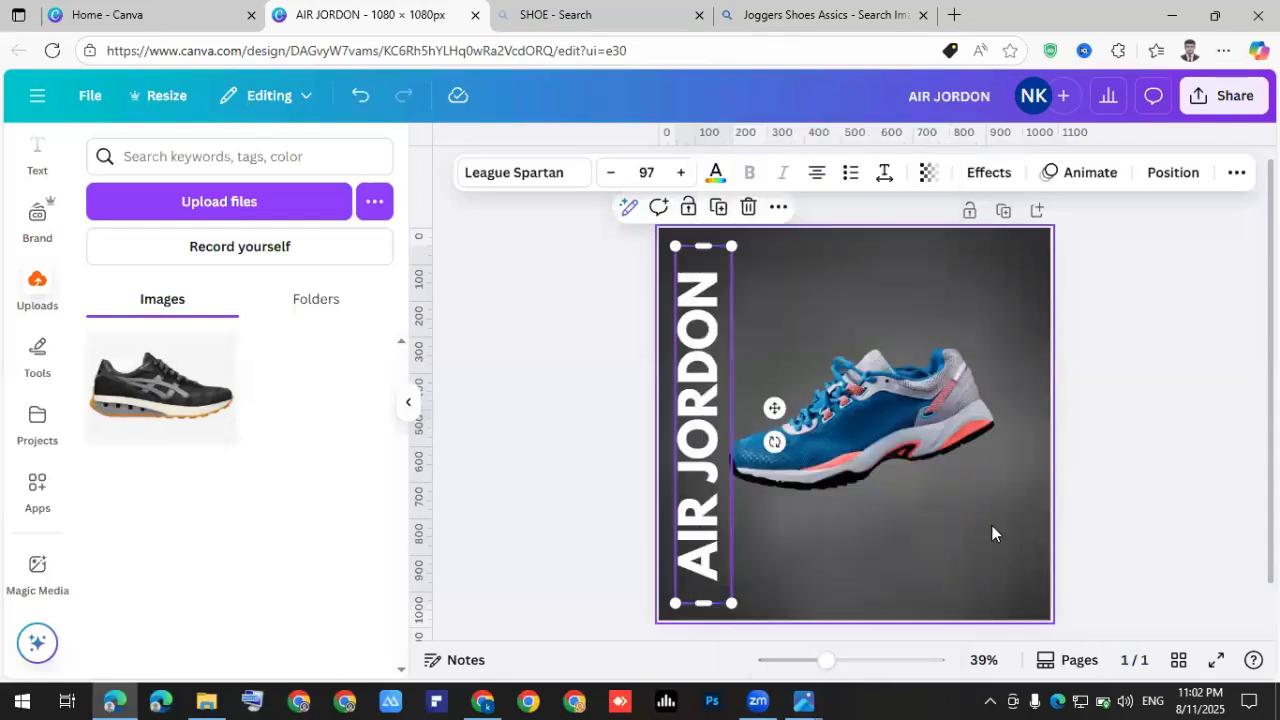
left_click(969, 508)
right_click(940, 312)
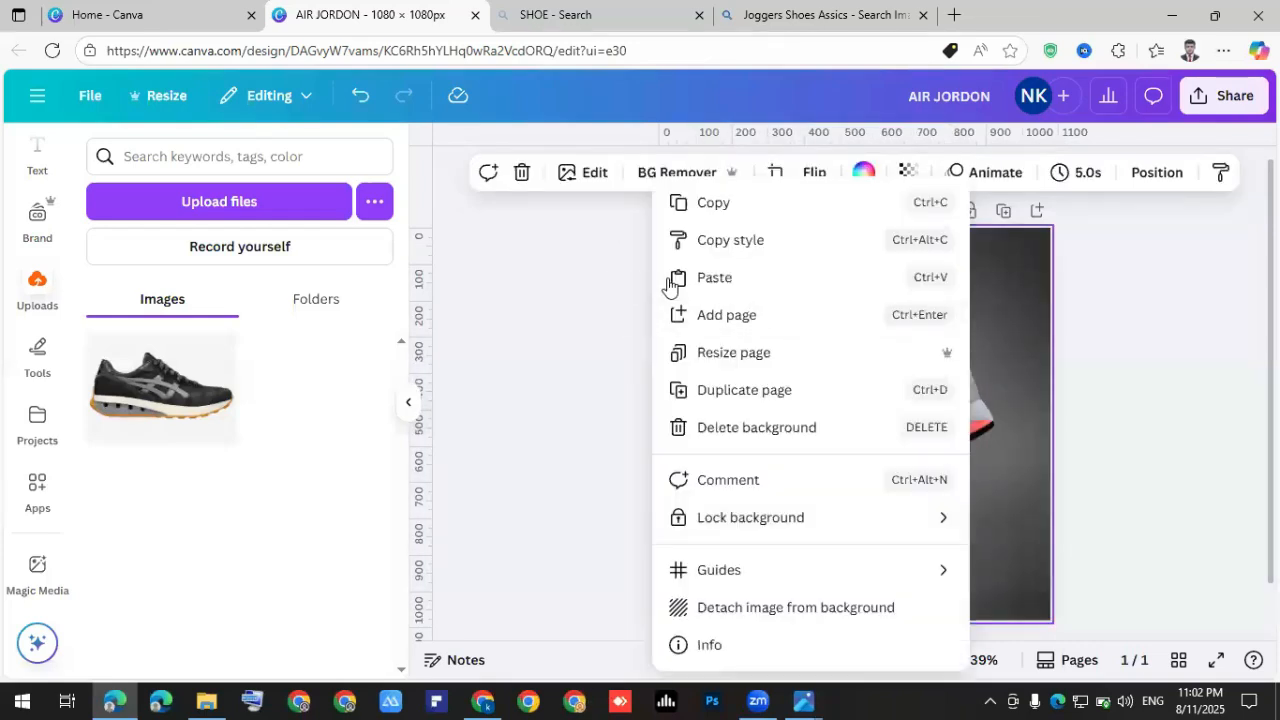
left_click(739, 288)
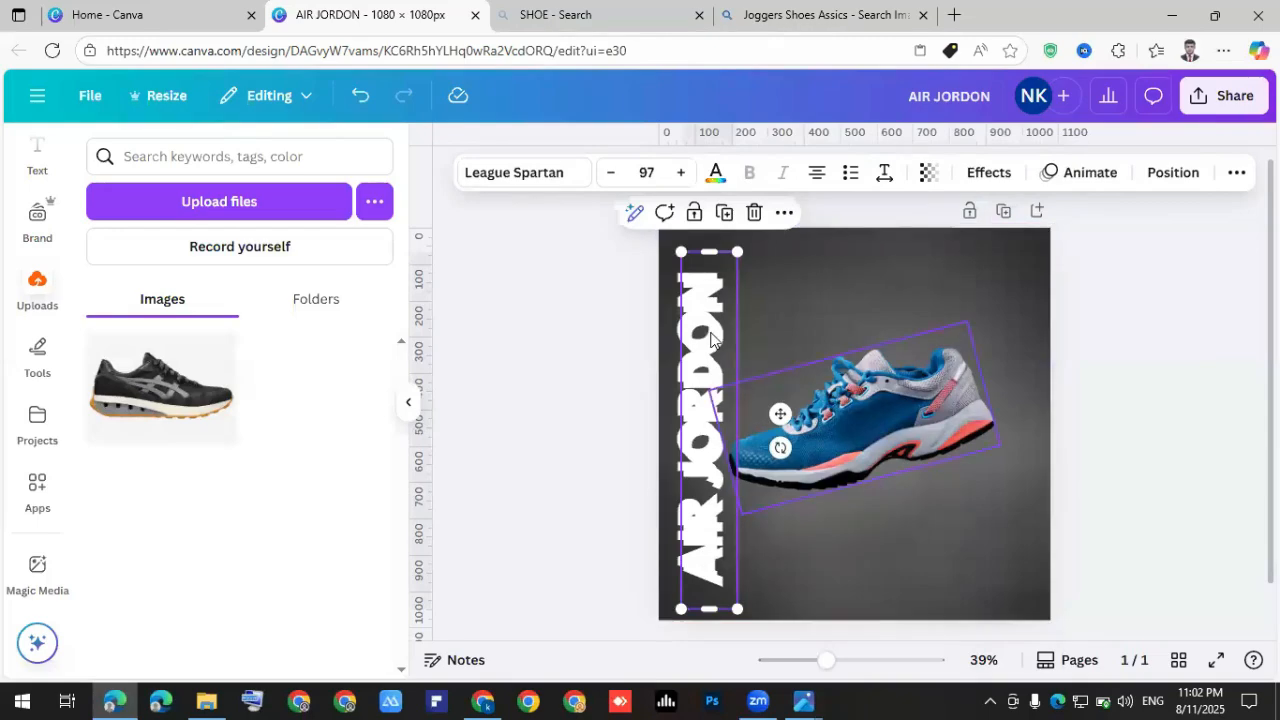
left_click_drag(760, 355, 1024, 333)
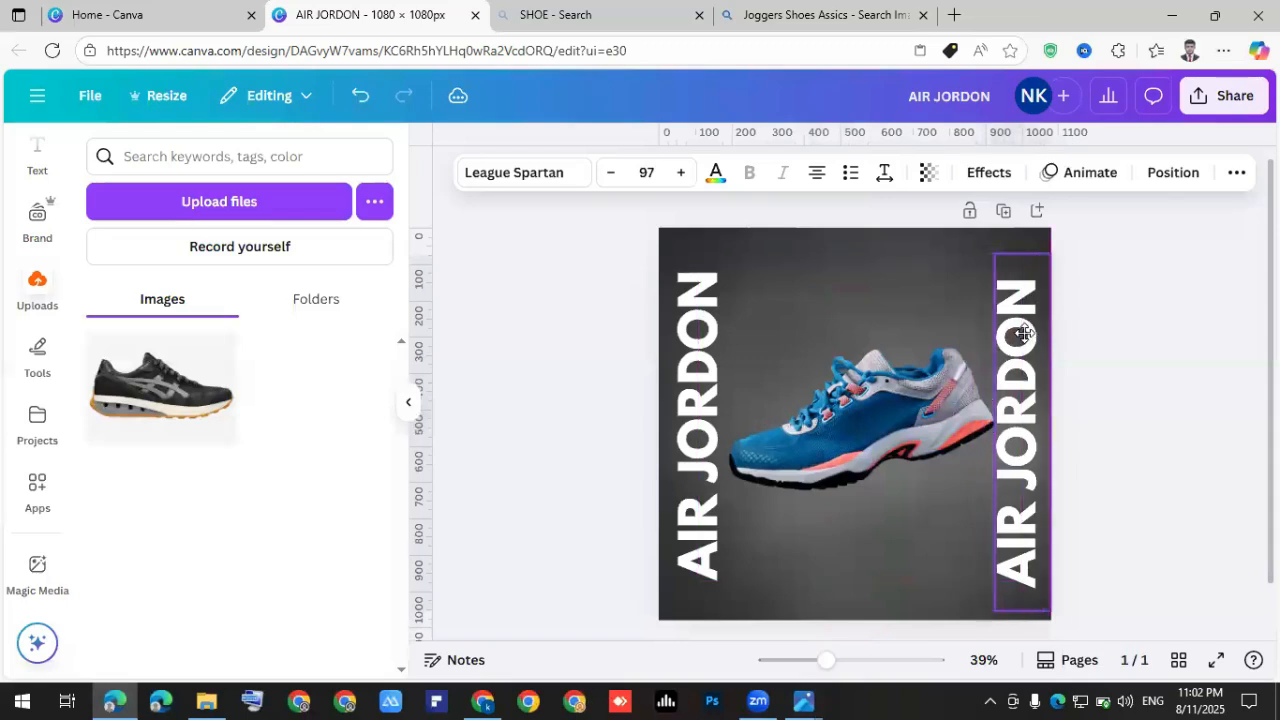
left_click(1175, 365)
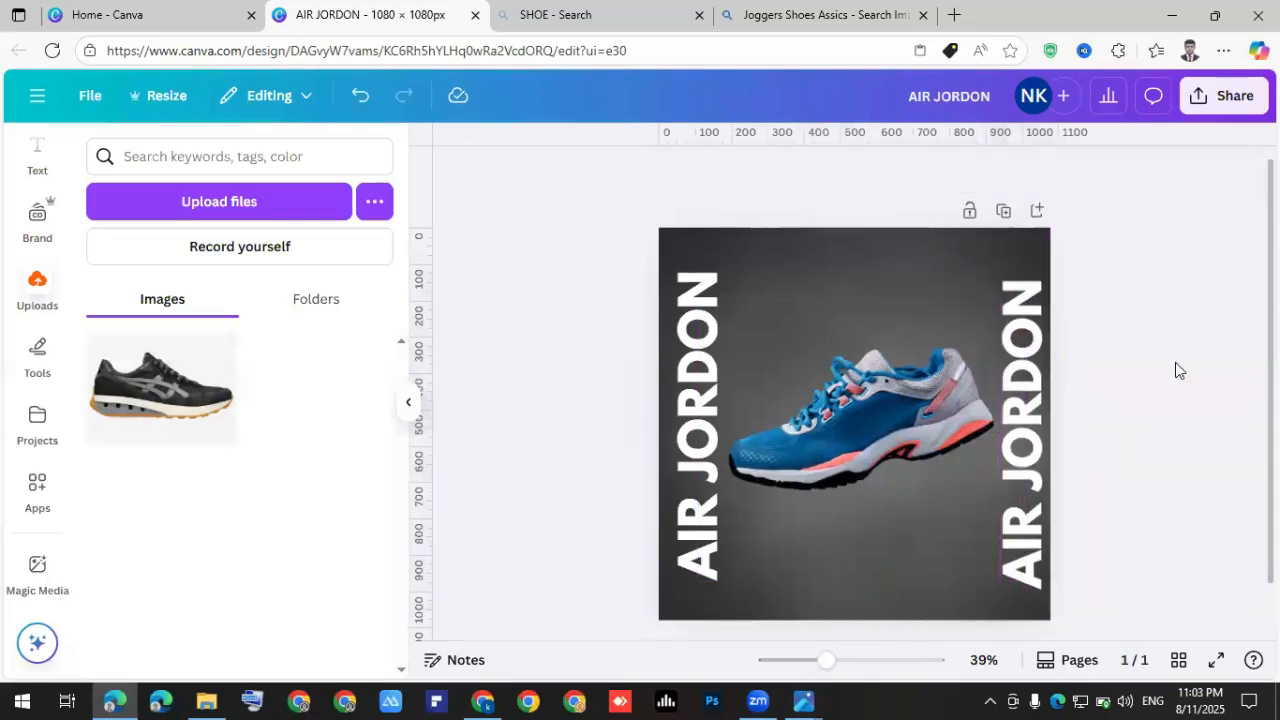
Replace the right-hand copy's words with 'BE LEGEND' and reselect that text.
double_click(1020, 365)
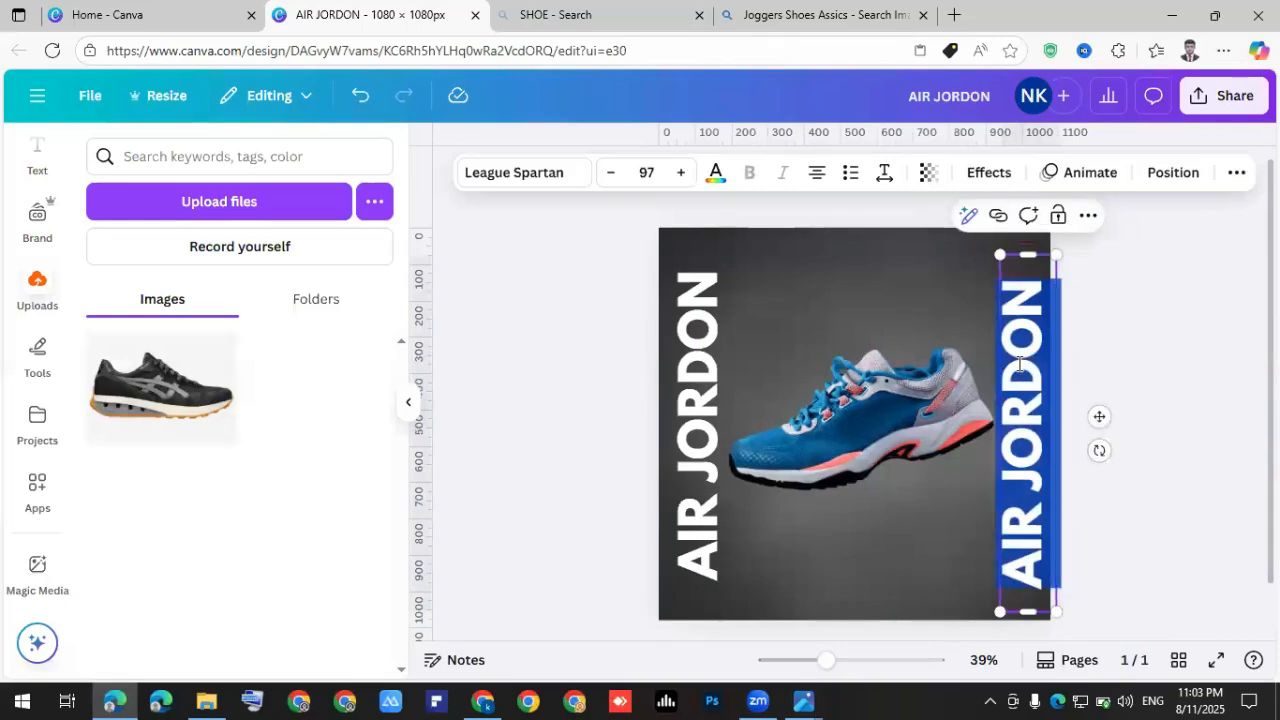
key("BackSpace")
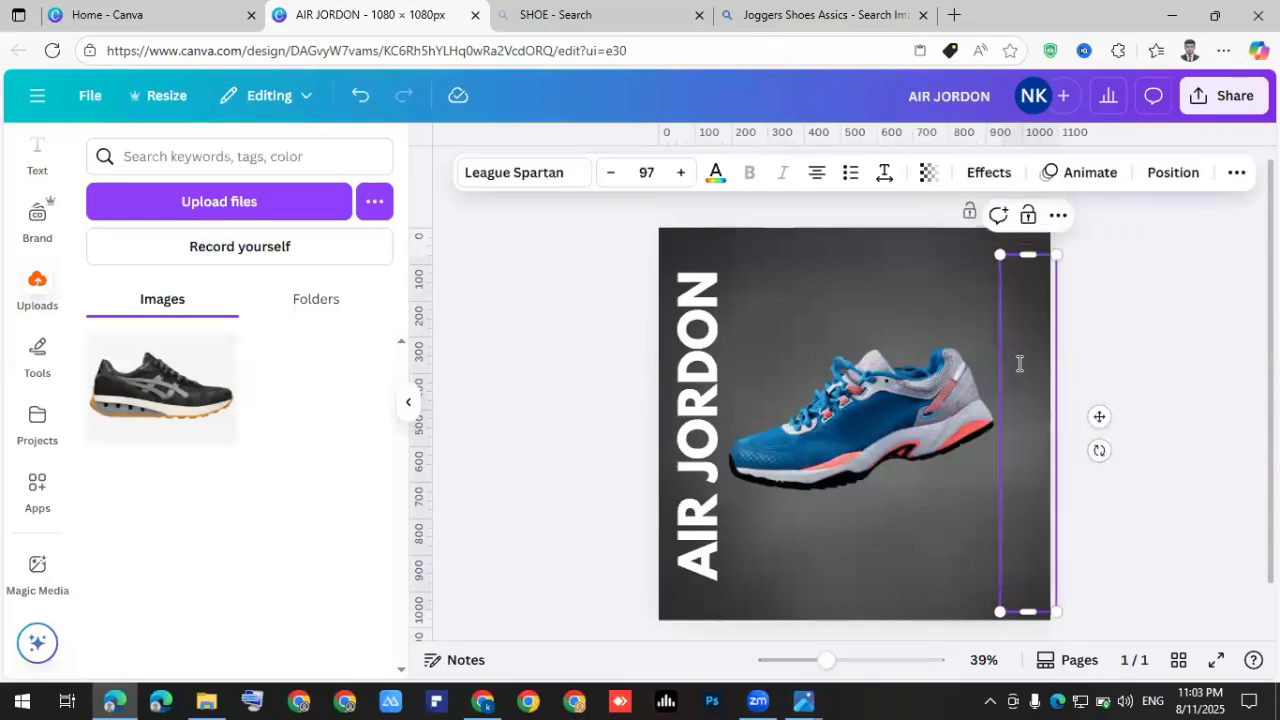
type("BE LEGEND")
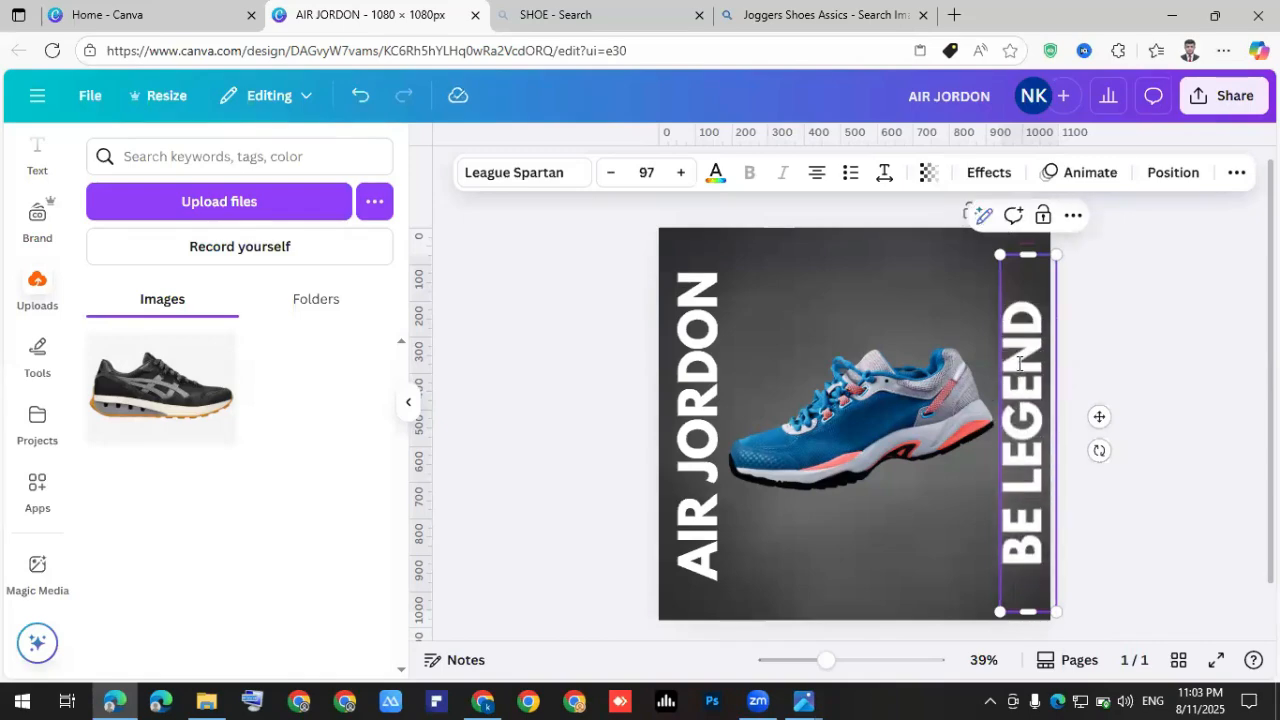
left_click(1160, 375)
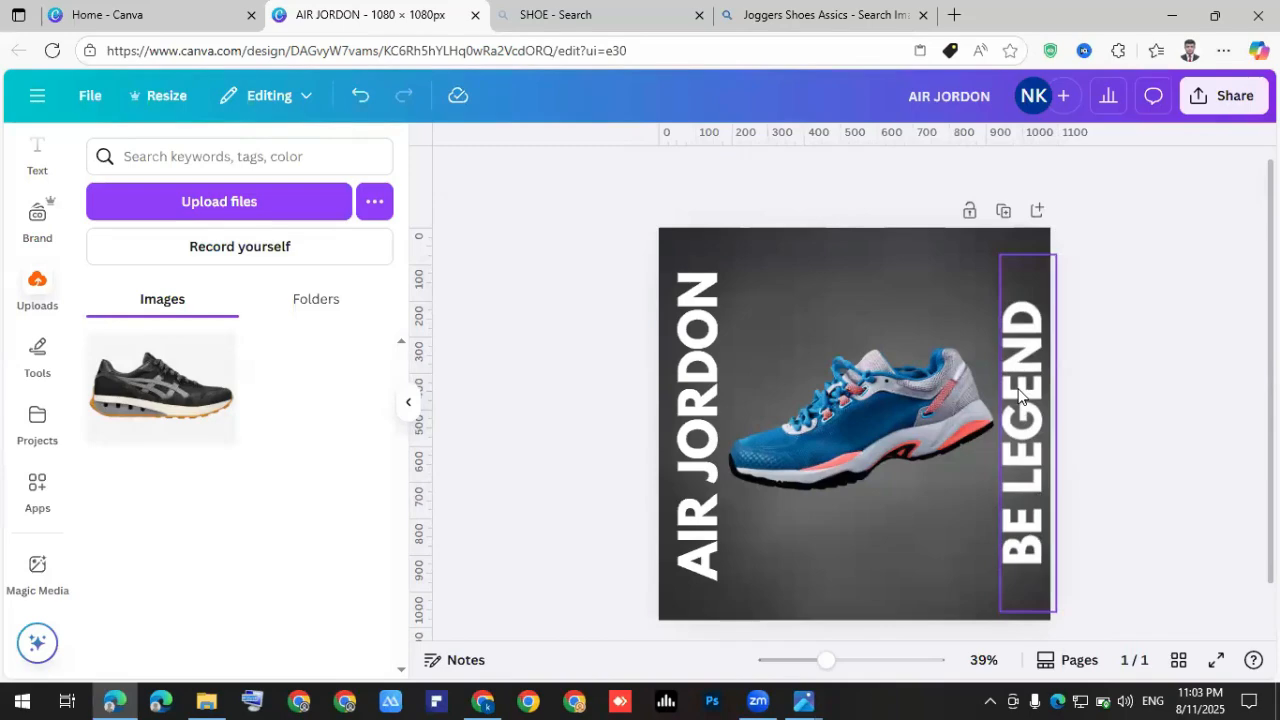
left_click(1018, 392)
left_click(1018, 392)
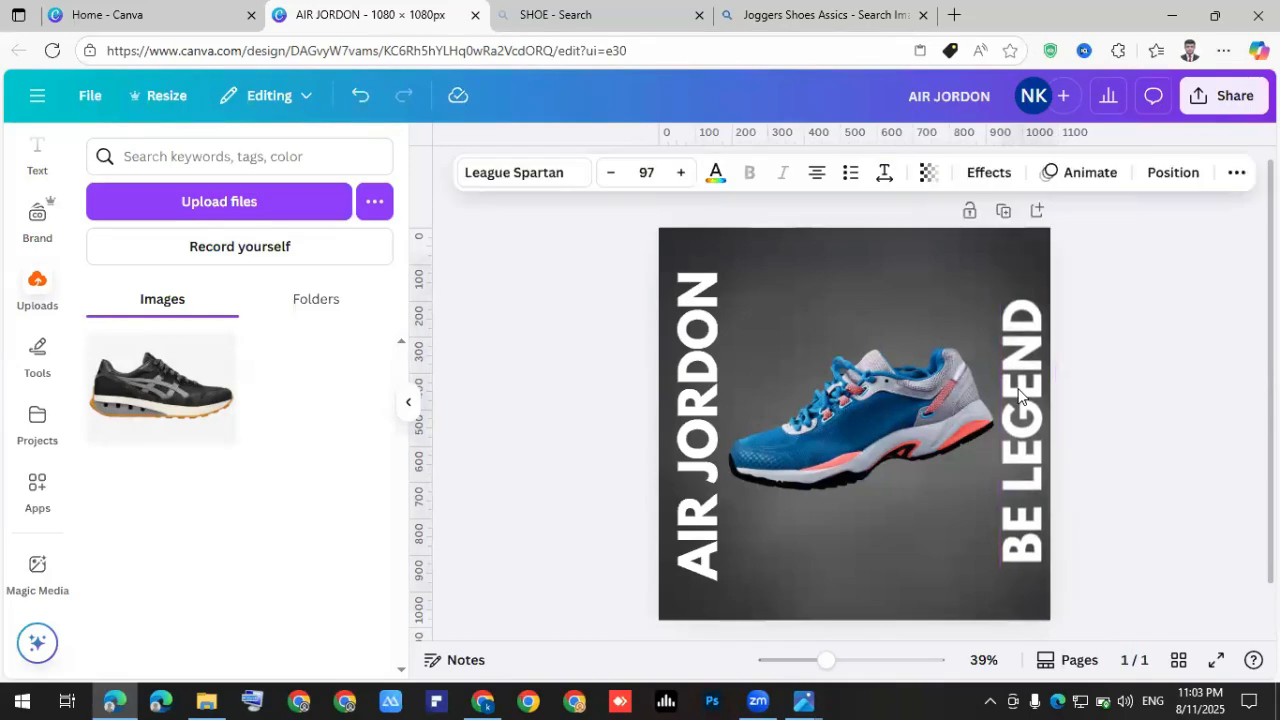
left_click(1129, 382)
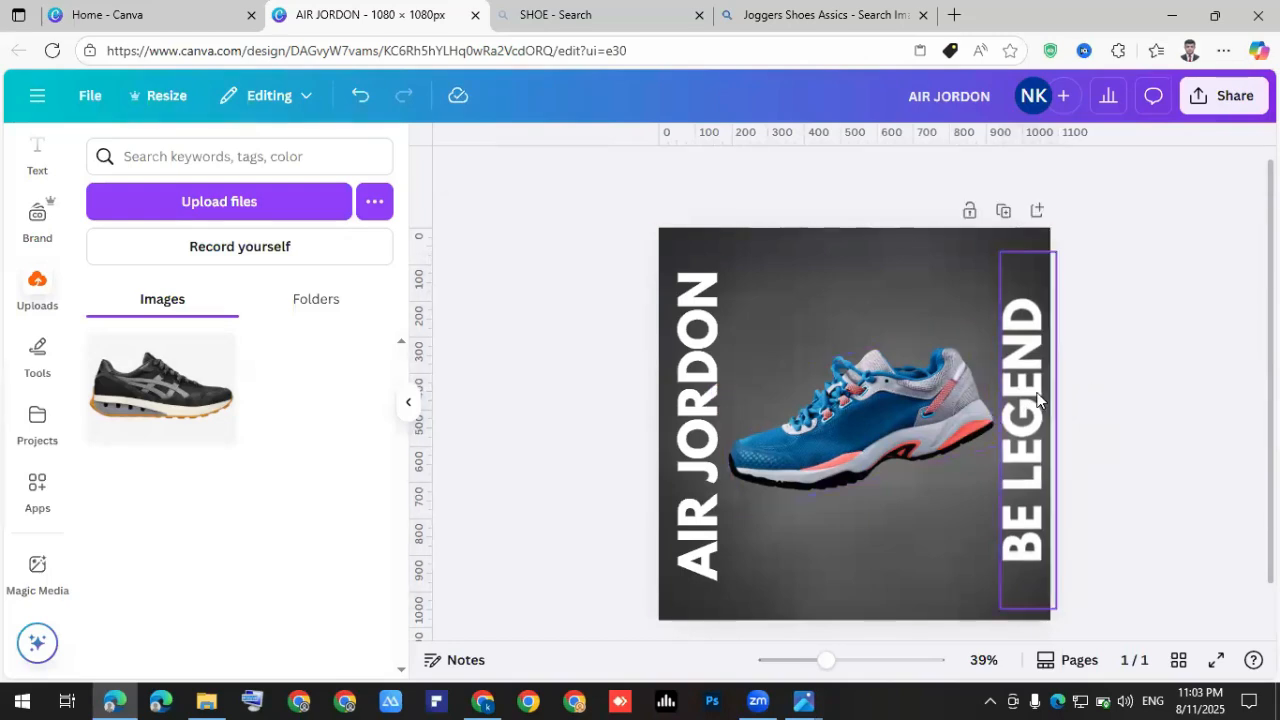
left_click(1037, 398)
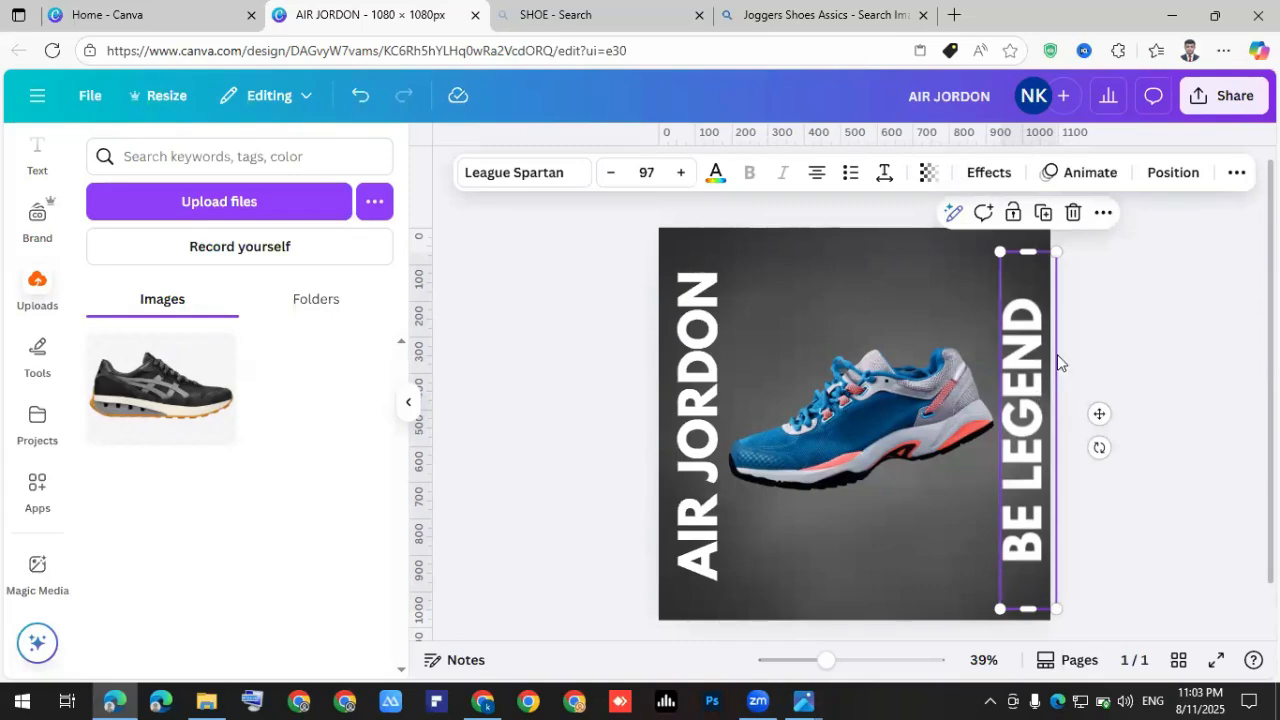
Lower BE LEGEND's transparency from 100 to 45.
left_click(928, 174)
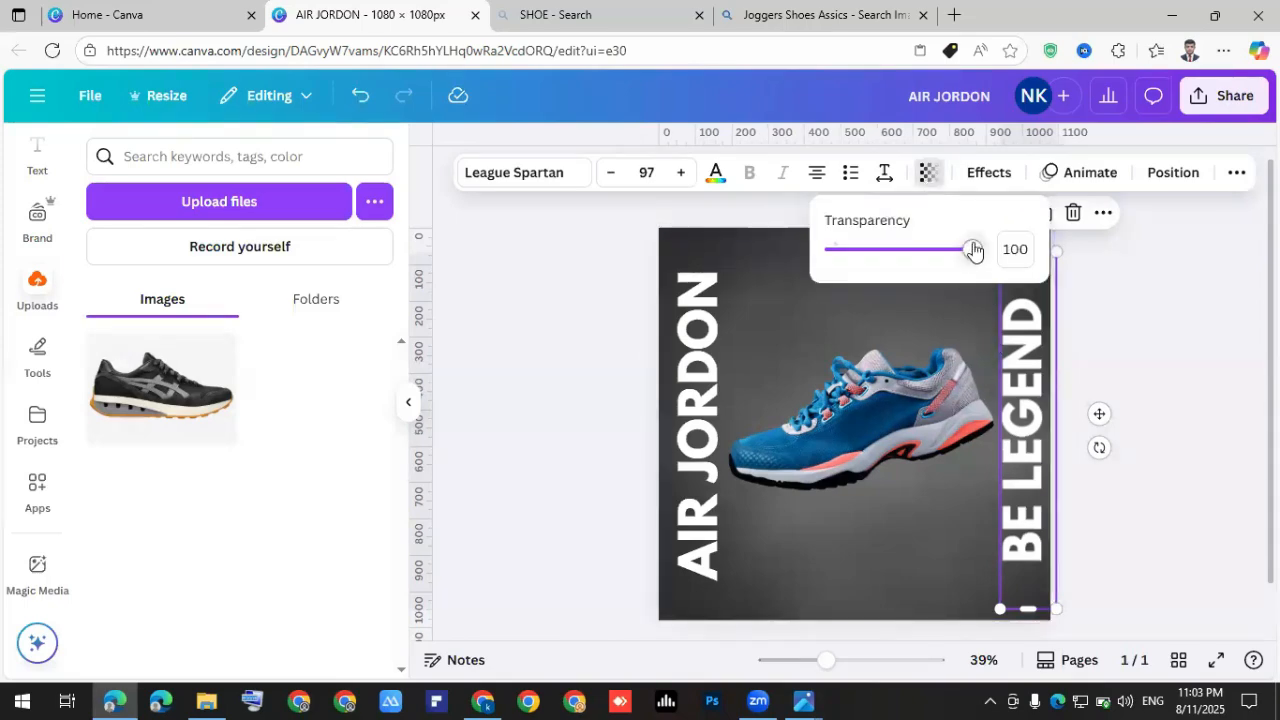
left_click_drag(970, 258, 897, 257)
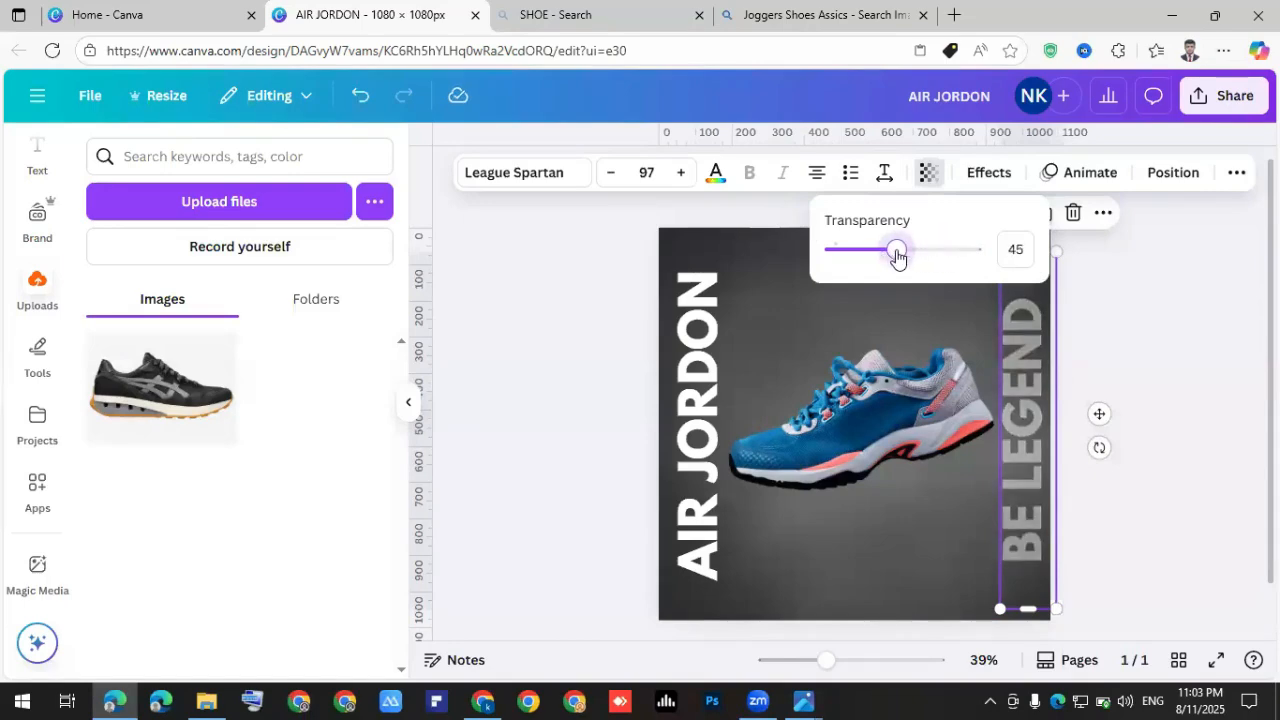
left_click(1114, 345)
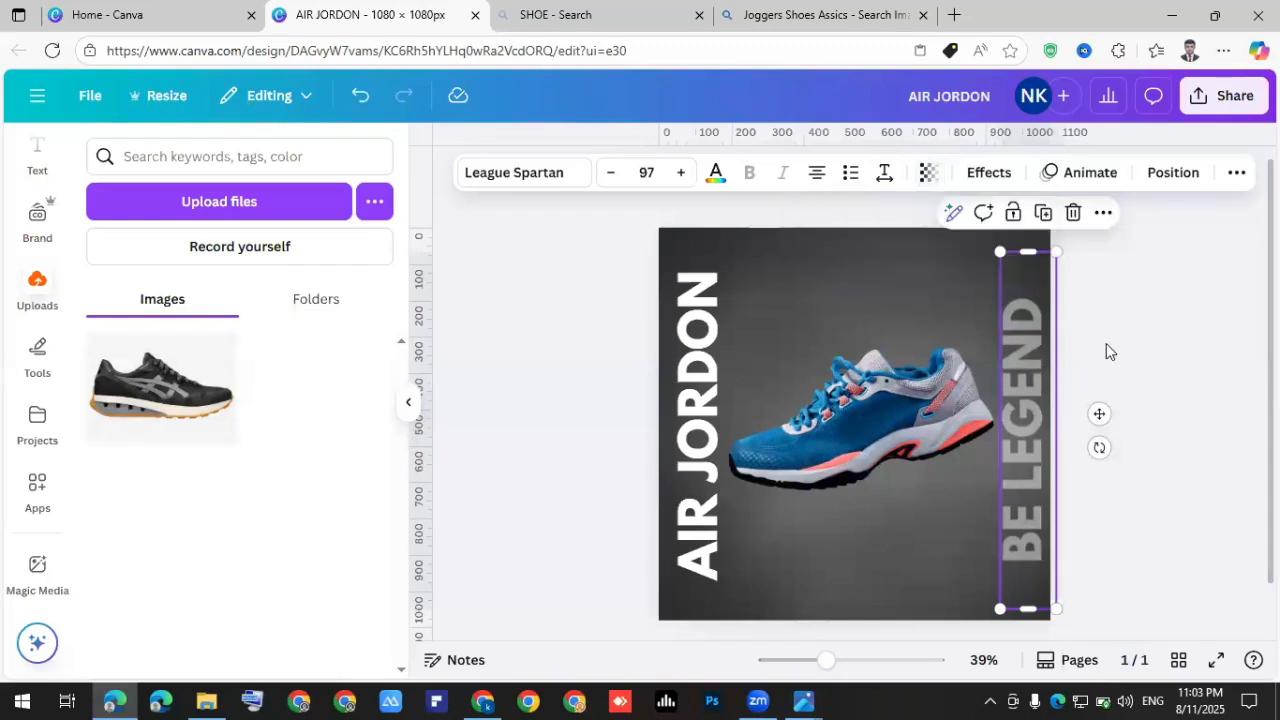
left_click(1094, 358)
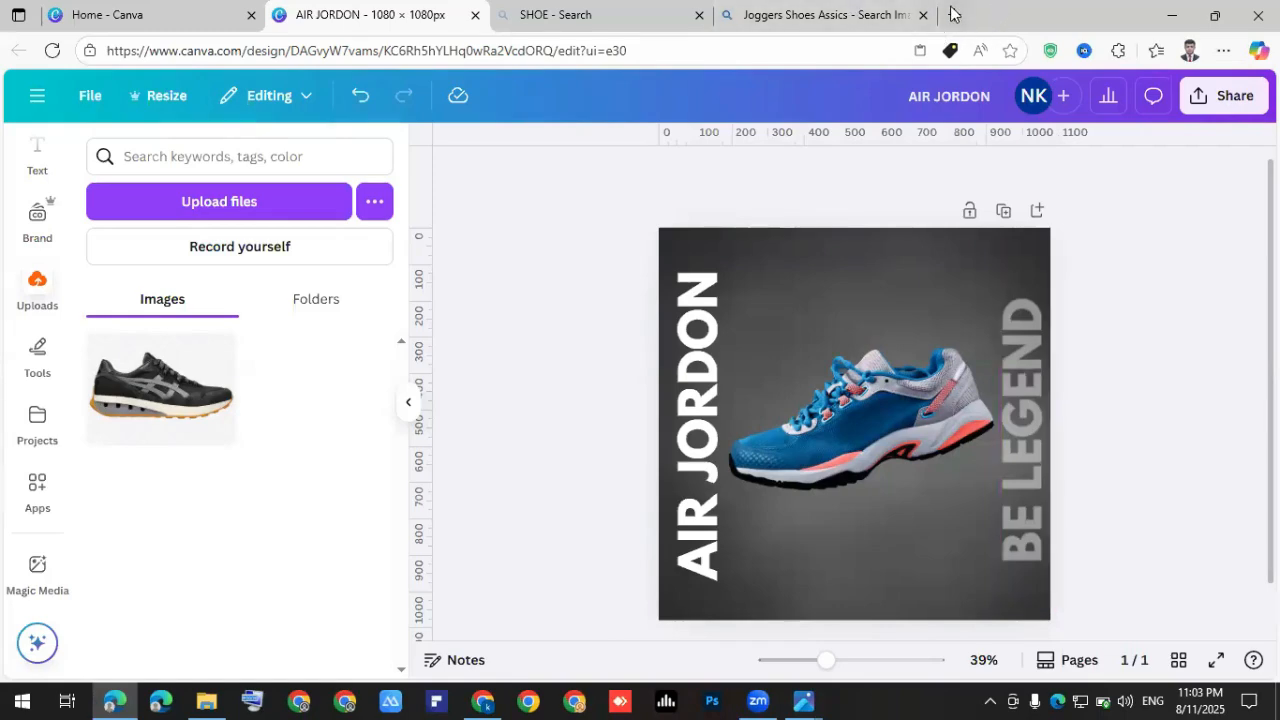
Open a new Edge tab with Ctrl+T and focus its address bar.
key("ctrl+t")
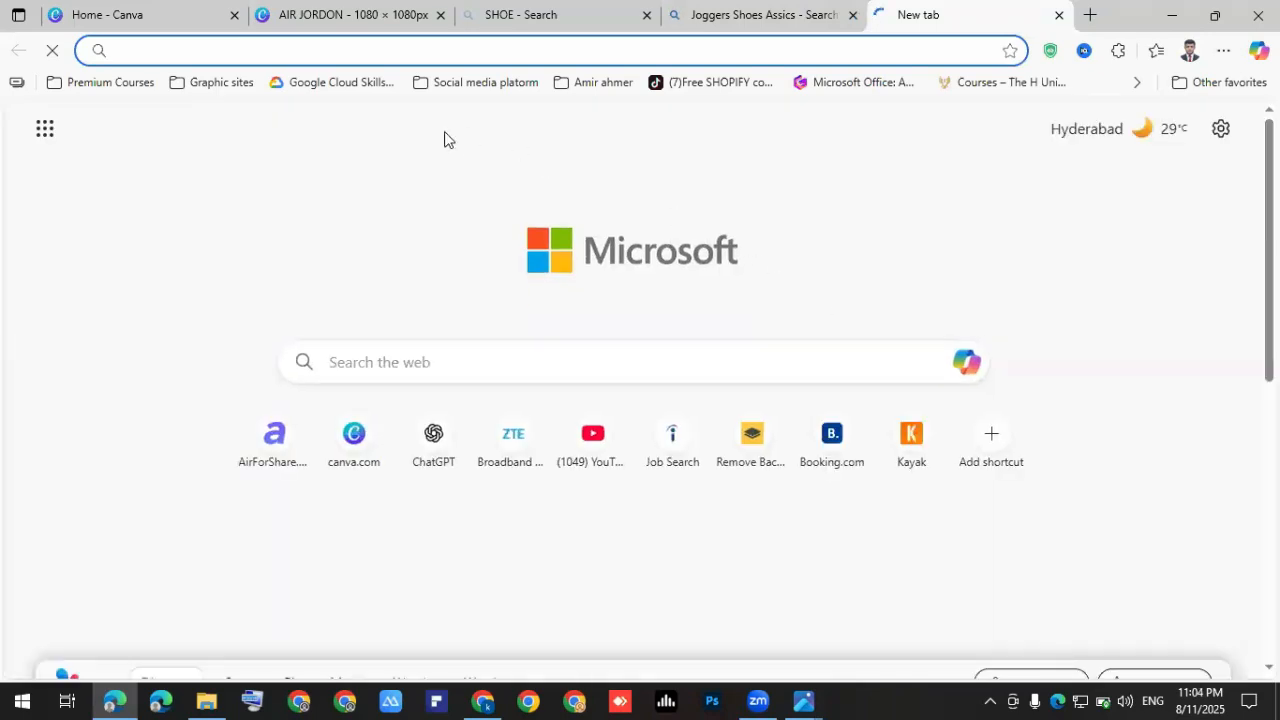
left_click(395, 52)
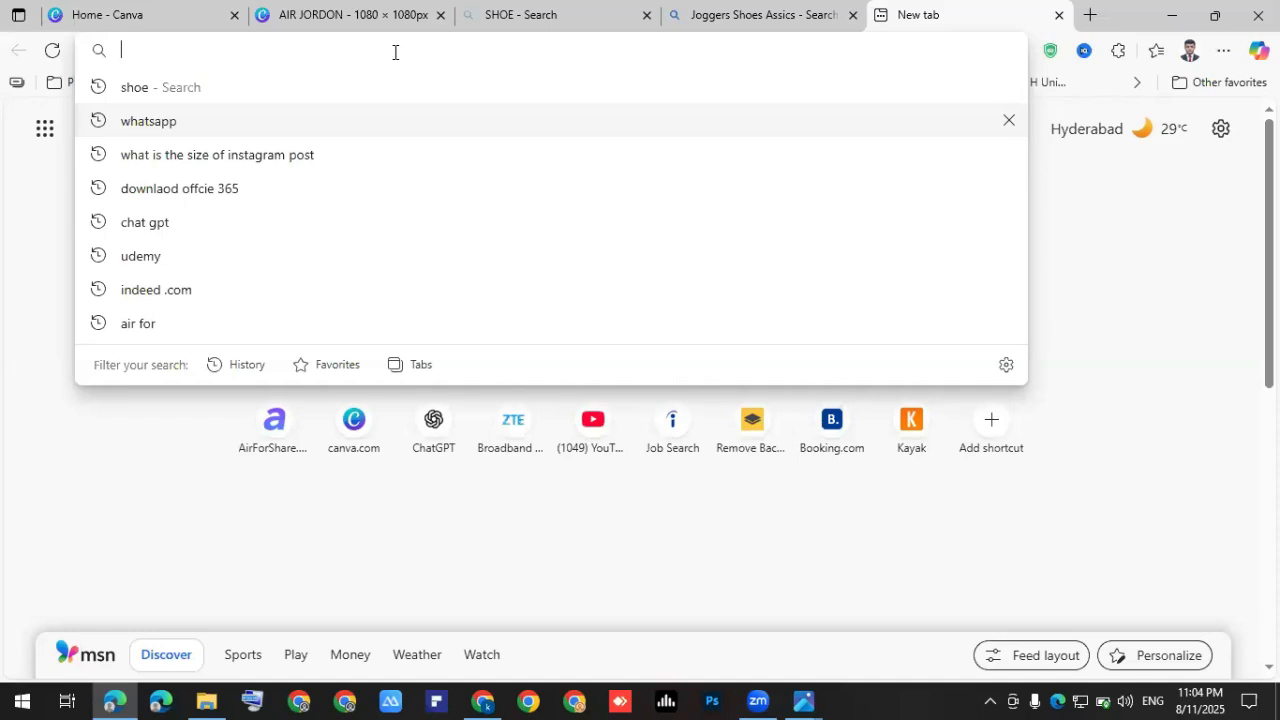
Search Bing Images for 'REEBOOK' and open the old white Reebok logo.
type("REEB")
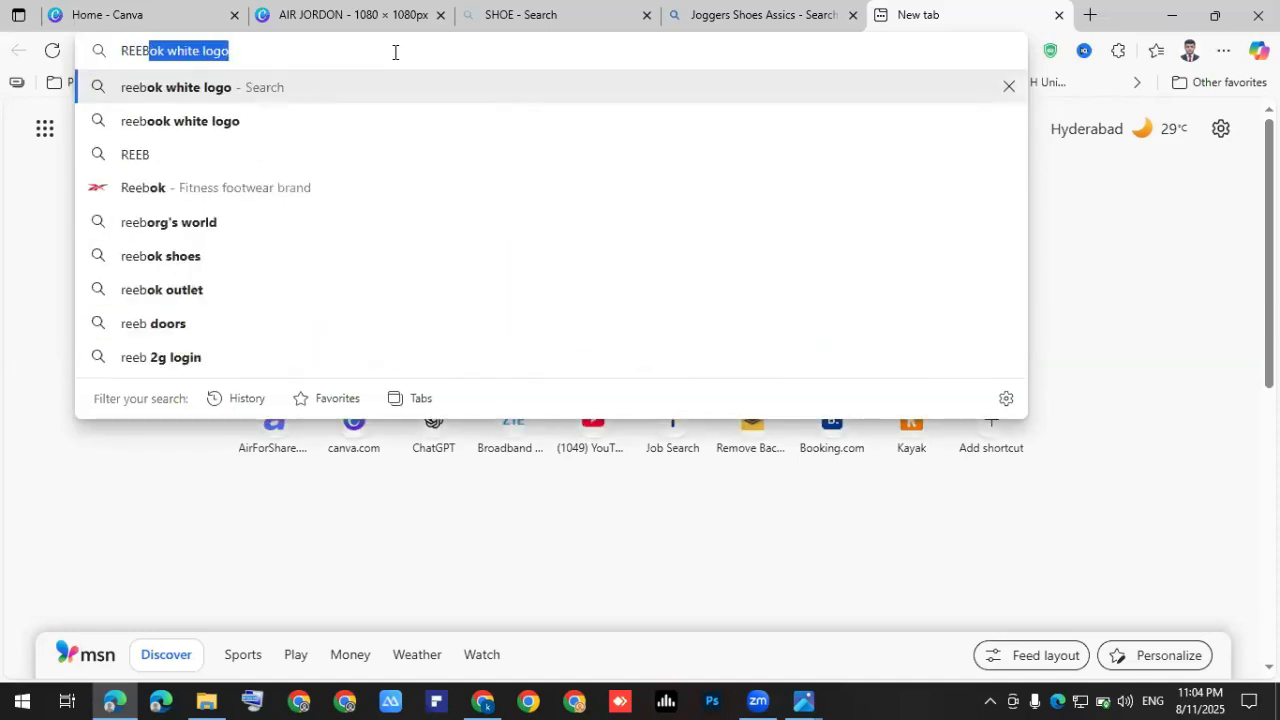
type("OOK")
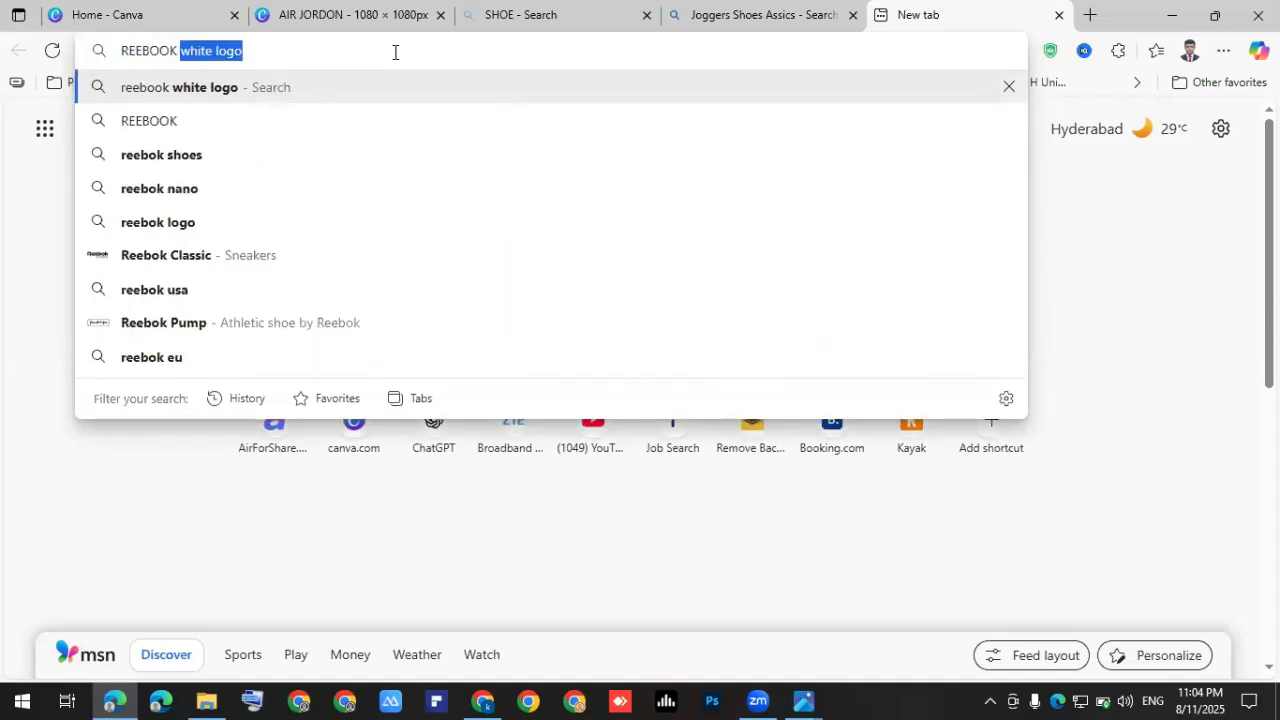
key("Return")
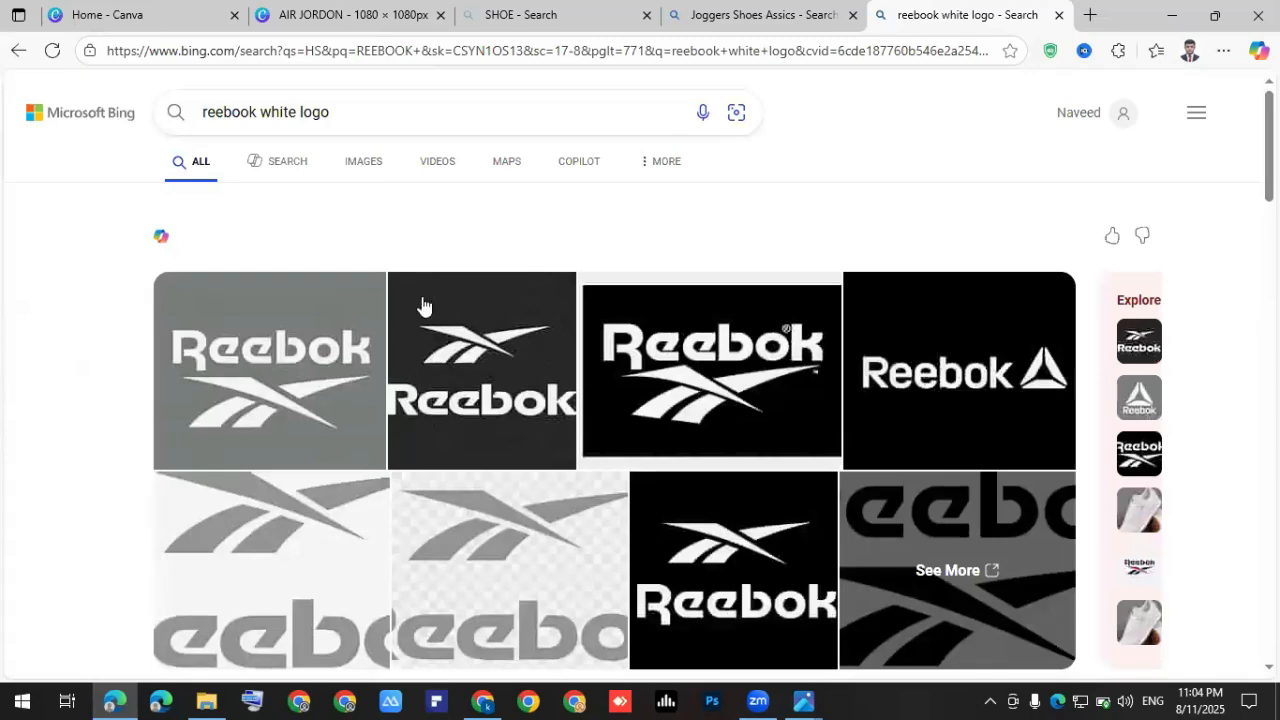
left_click(362, 164)
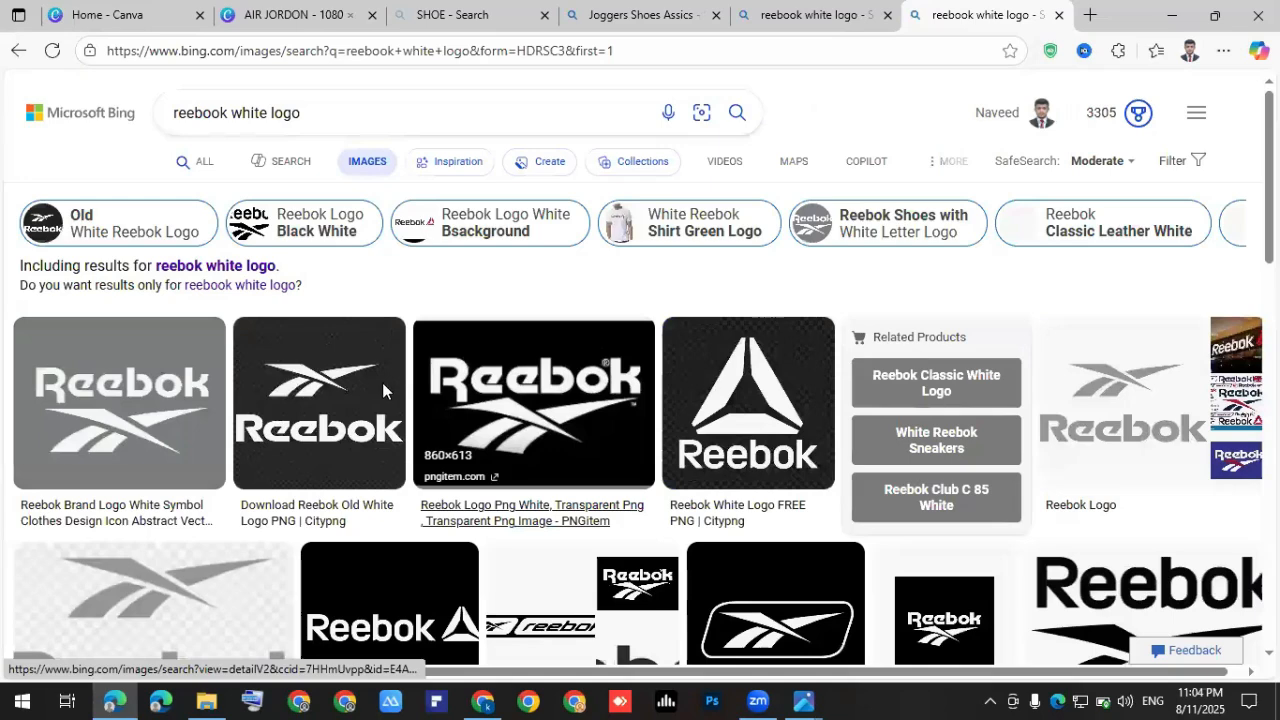
scroll(382, 382, "down", 1)
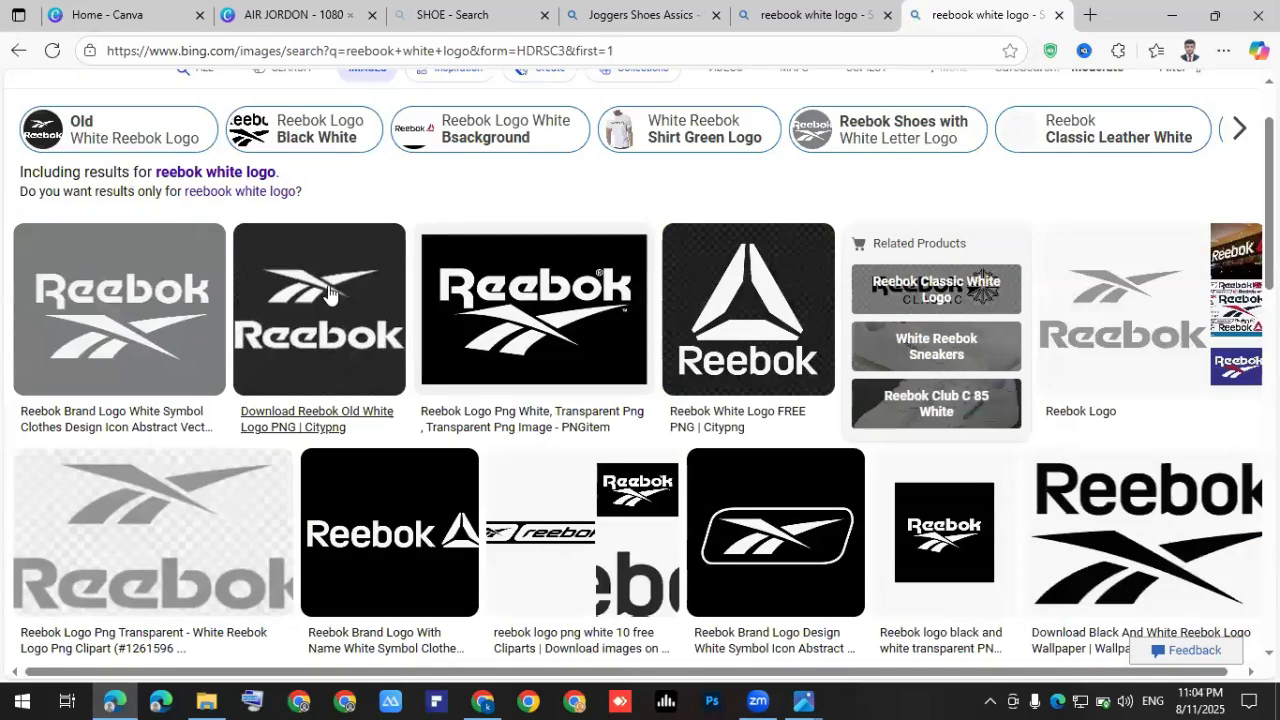
left_click(399, 317)
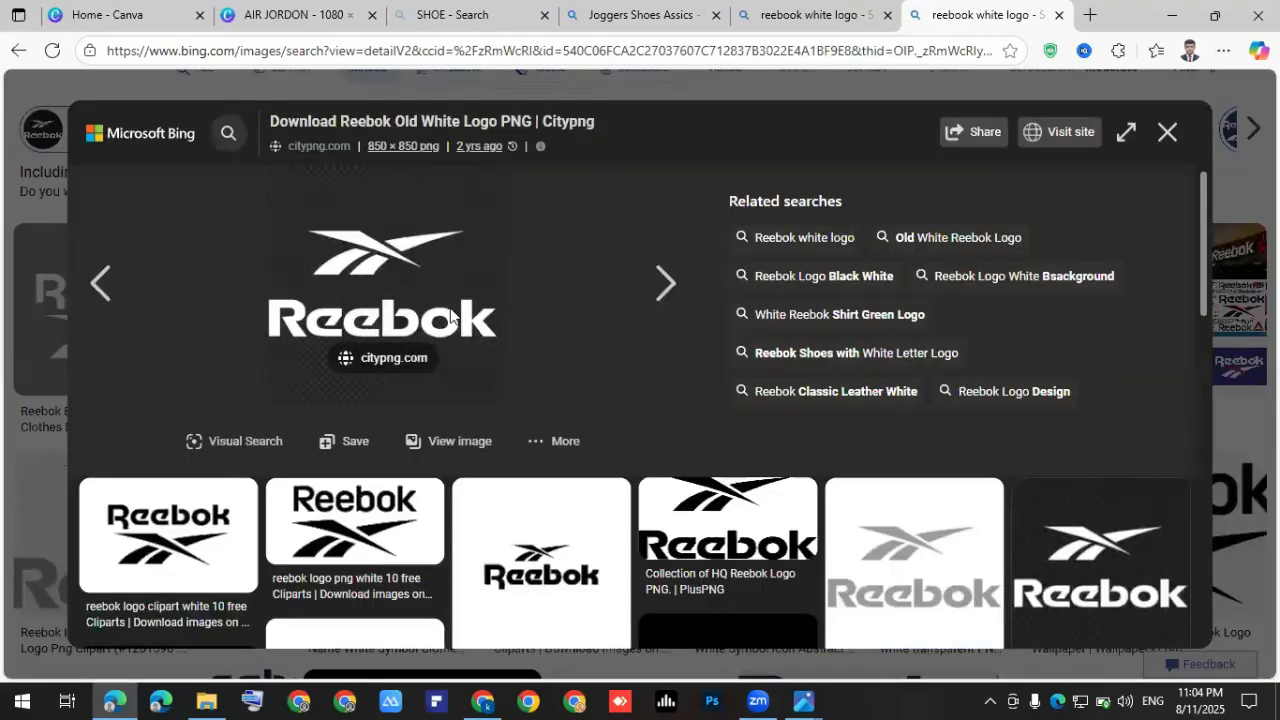
Save the white Reebok logo as a PNG in the Downloads folder.
right_click(451, 316)
left_click(456, 309)
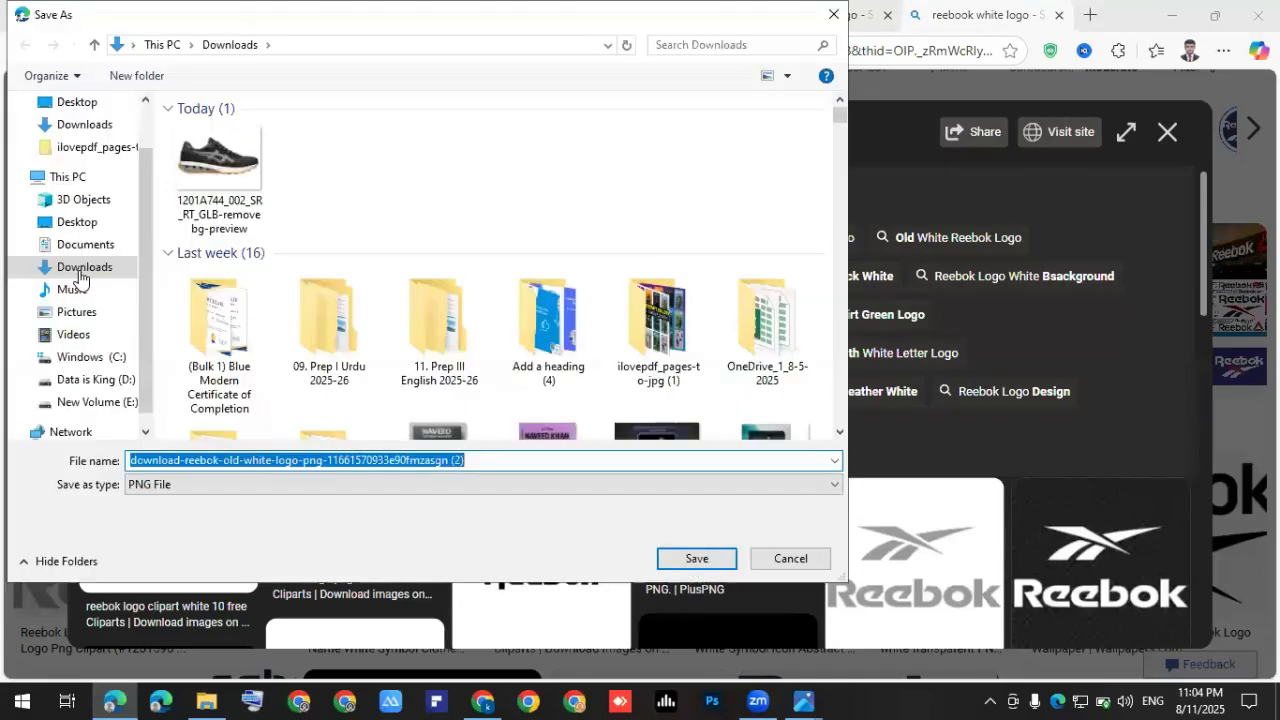
left_click(694, 558)
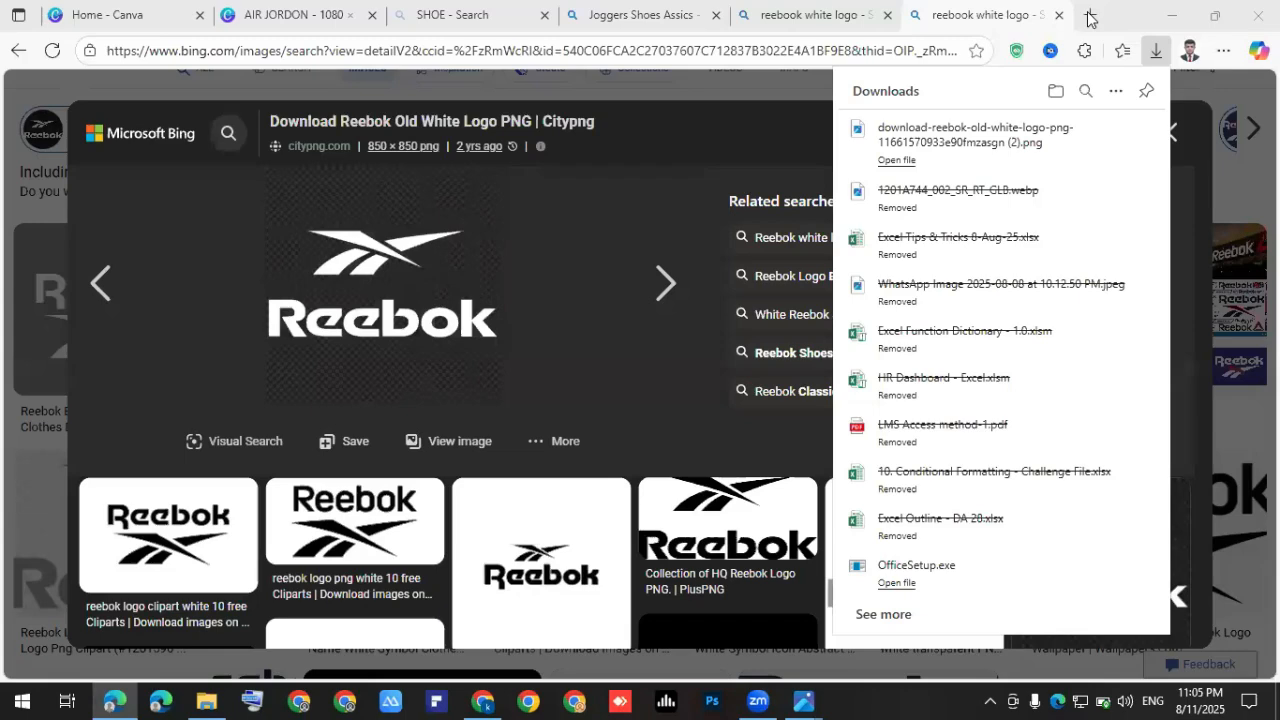
key("ctrl+t")
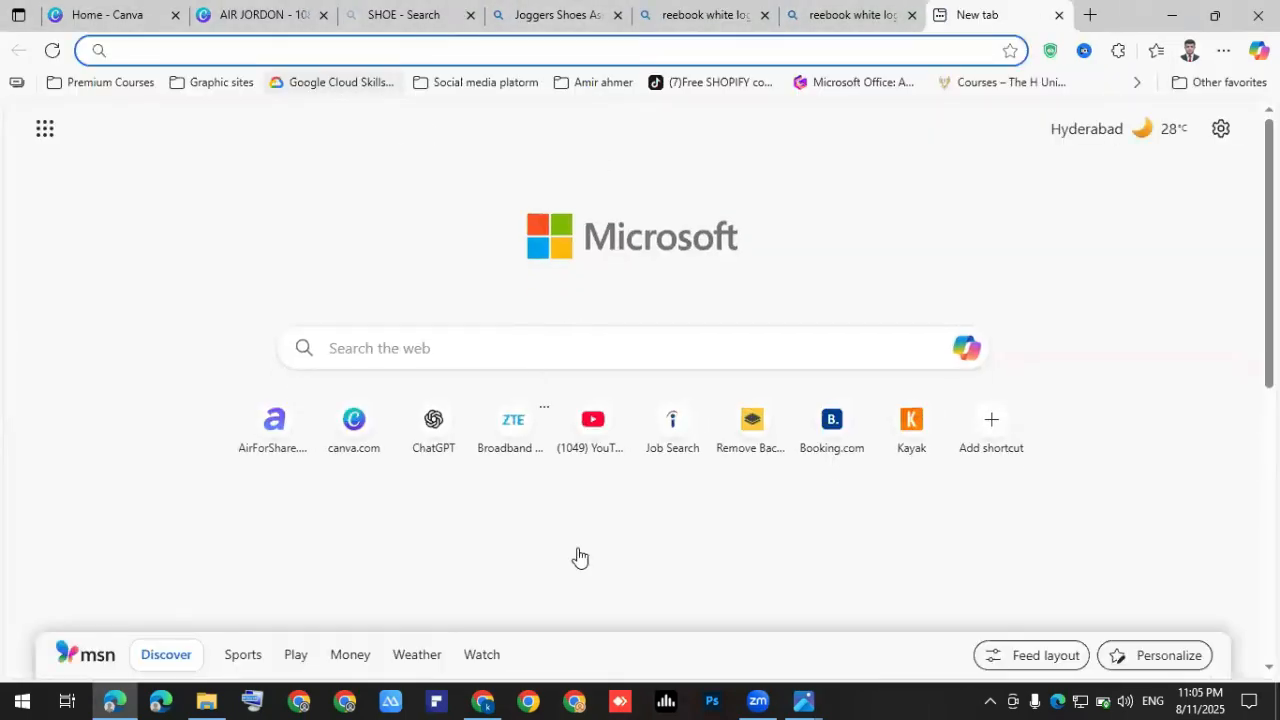
Upload the saved Reebok logo PNG to remove.bg to strip its background.
left_click(484, 701)
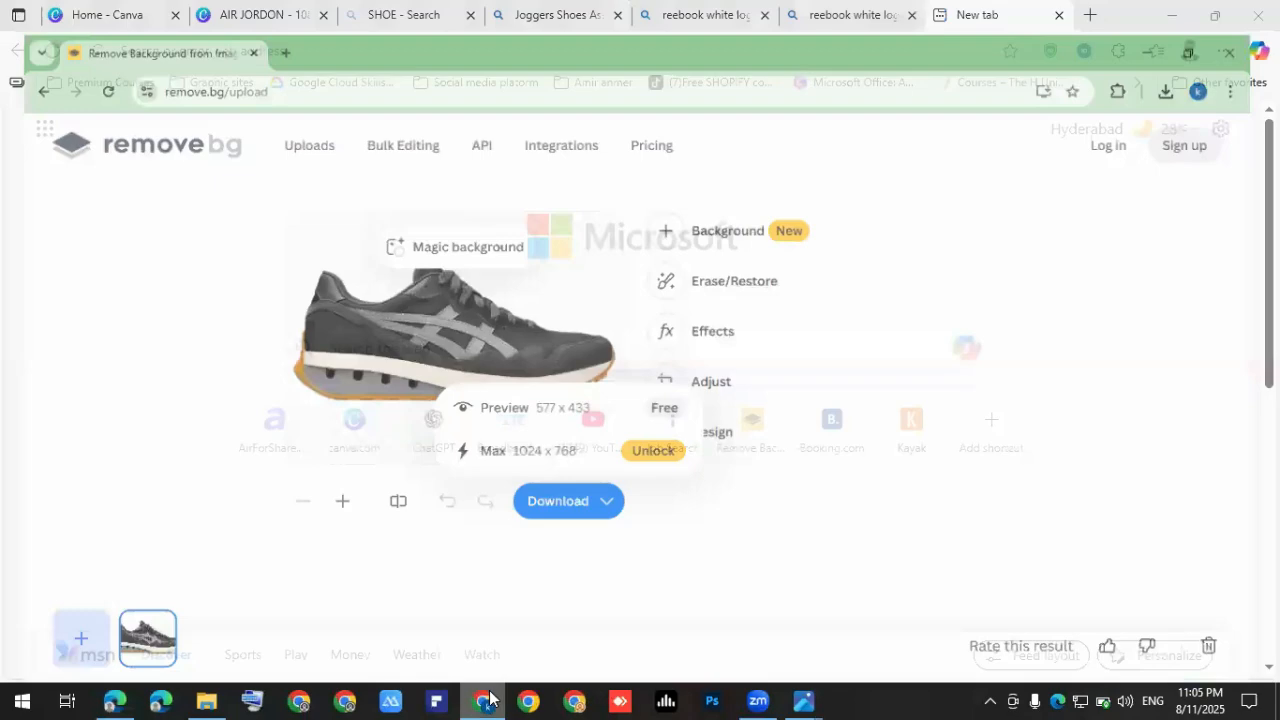
left_click(123, 129)
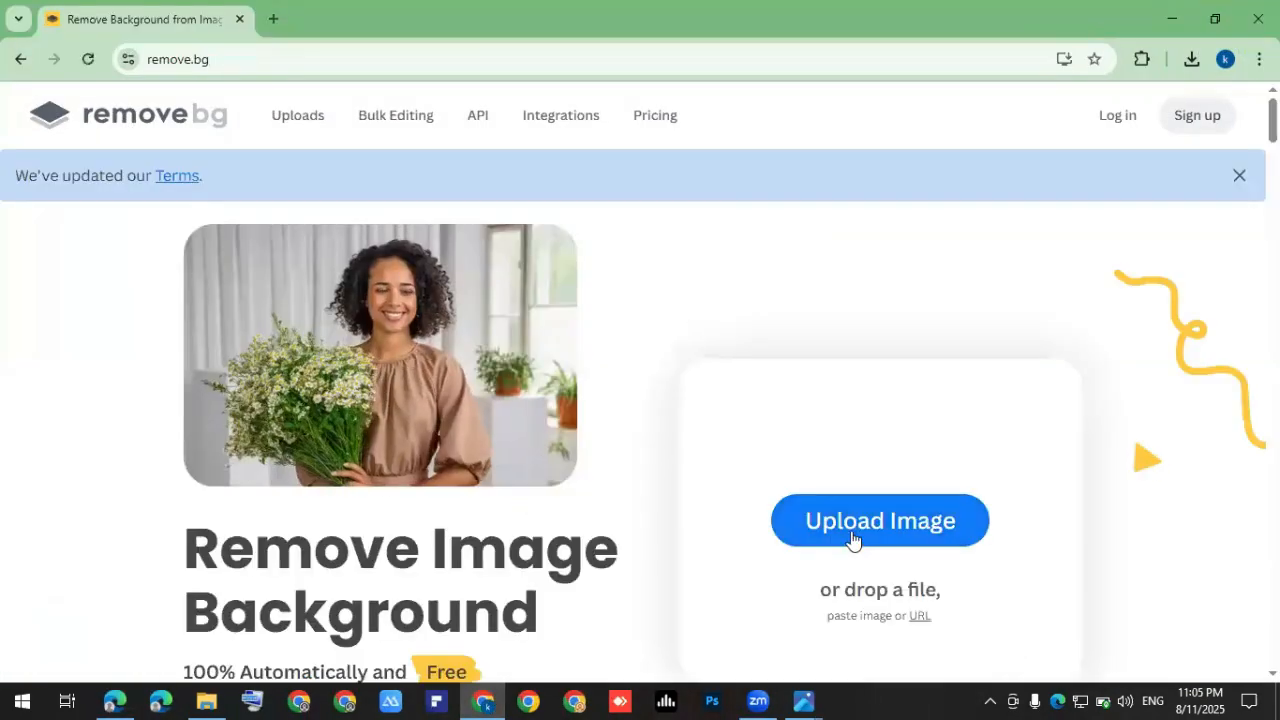
left_click(850, 536)
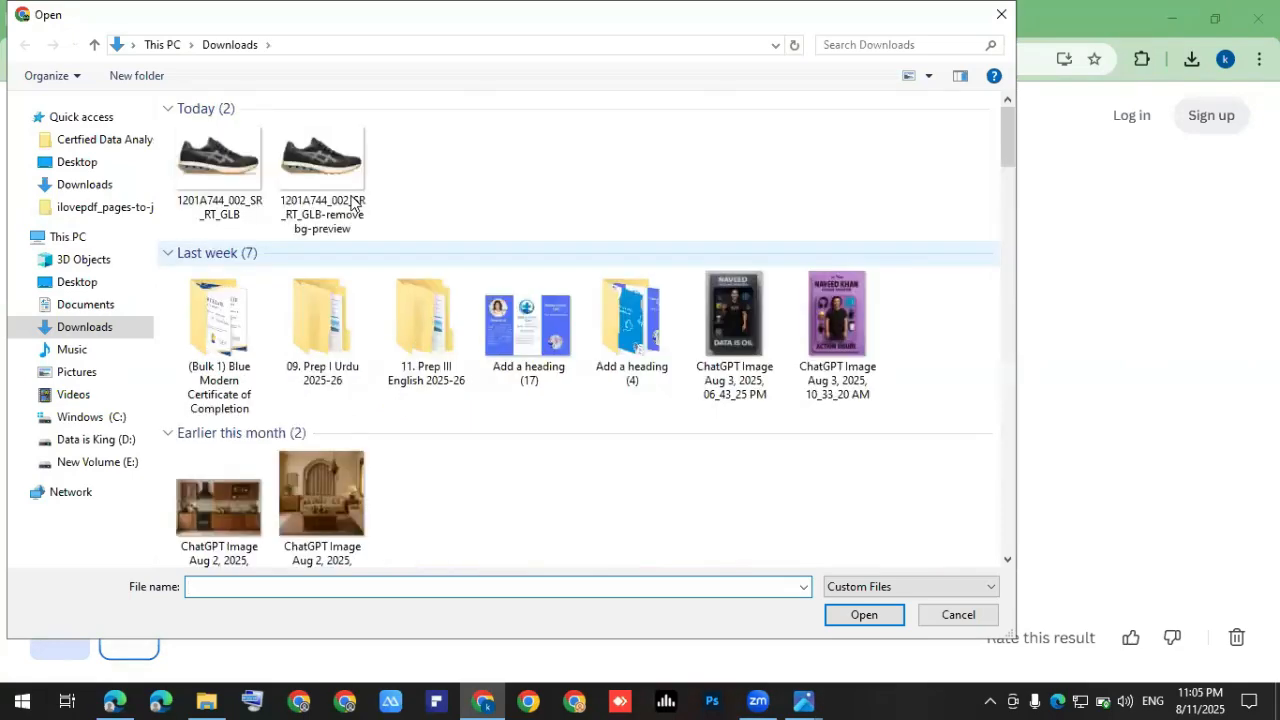
left_click(424, 170)
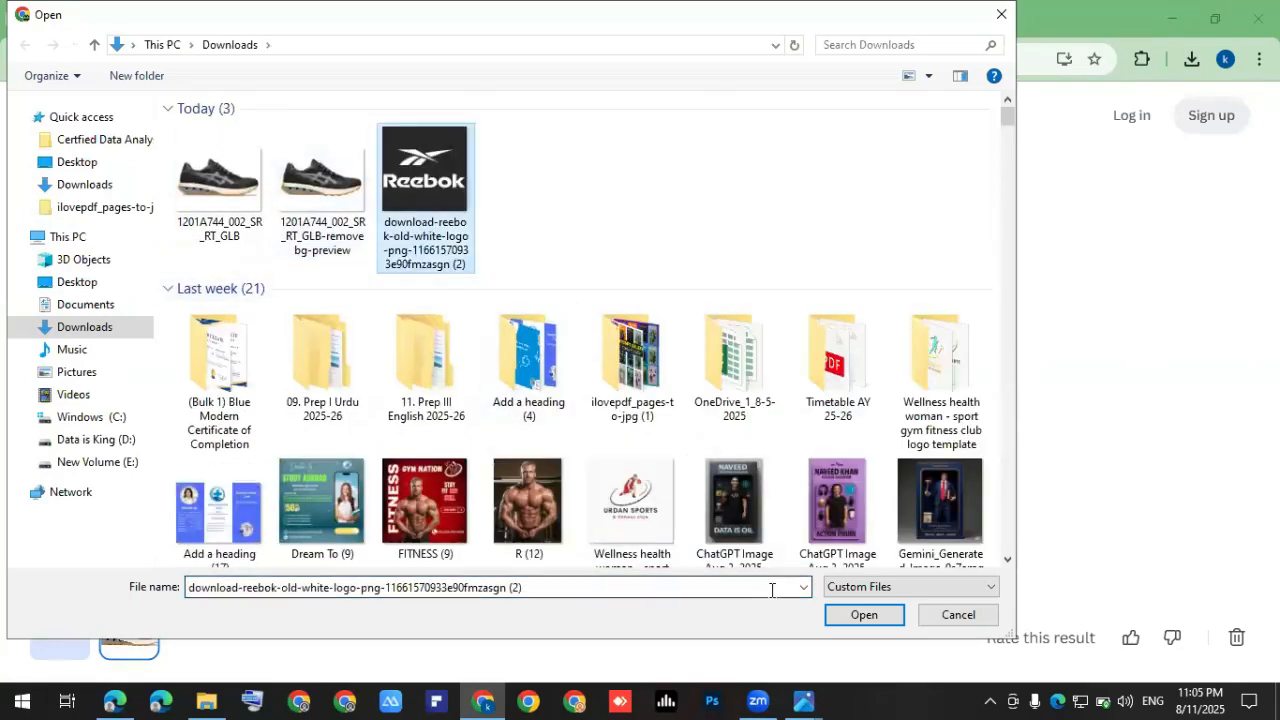
key("Return")
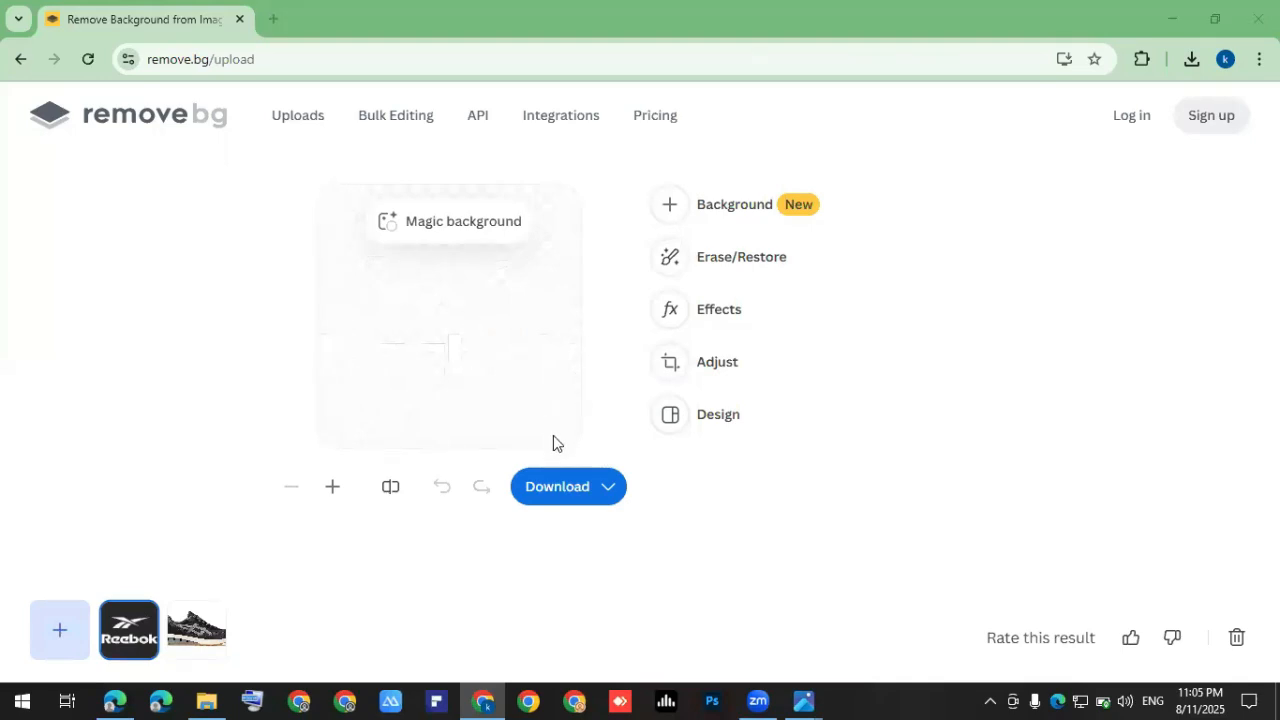
Download the free 500×500 transparent preview and return to Canva.
left_click(560, 489)
left_click(563, 397)
key("alt+Tab")
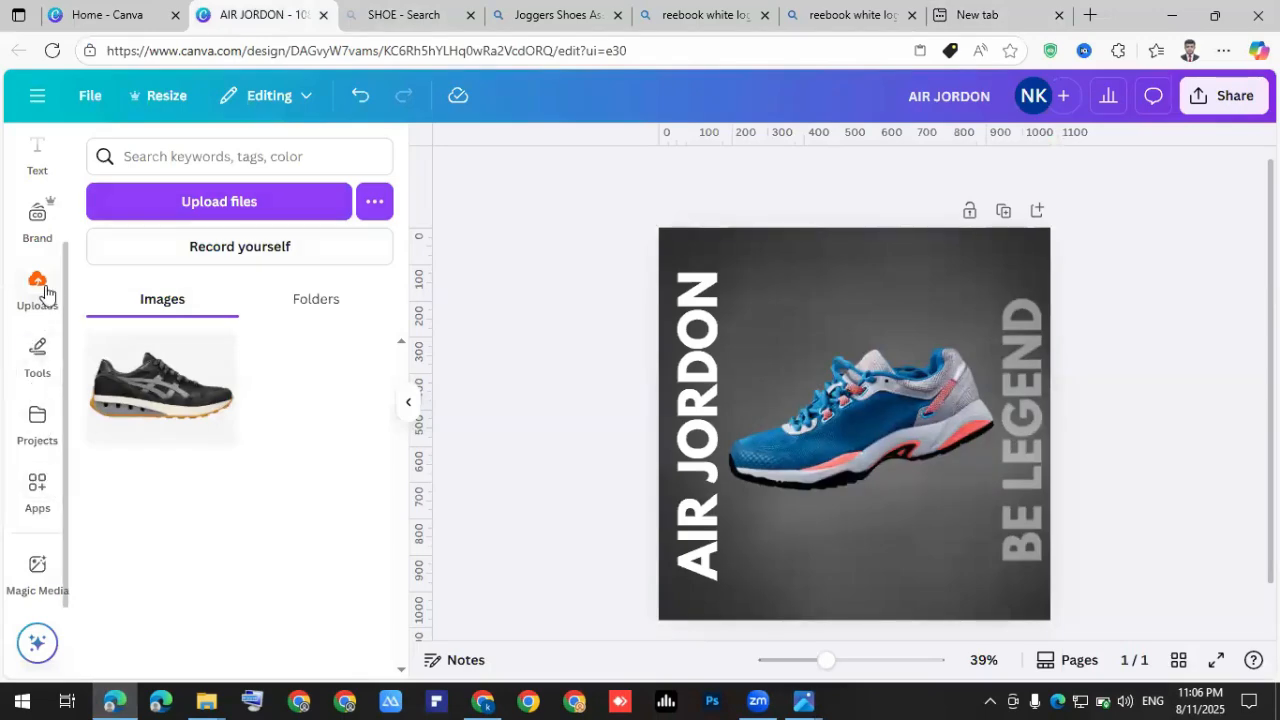
Upload the removebg-preview logo to Canva and place it just above the shoe.
left_click(212, 212)
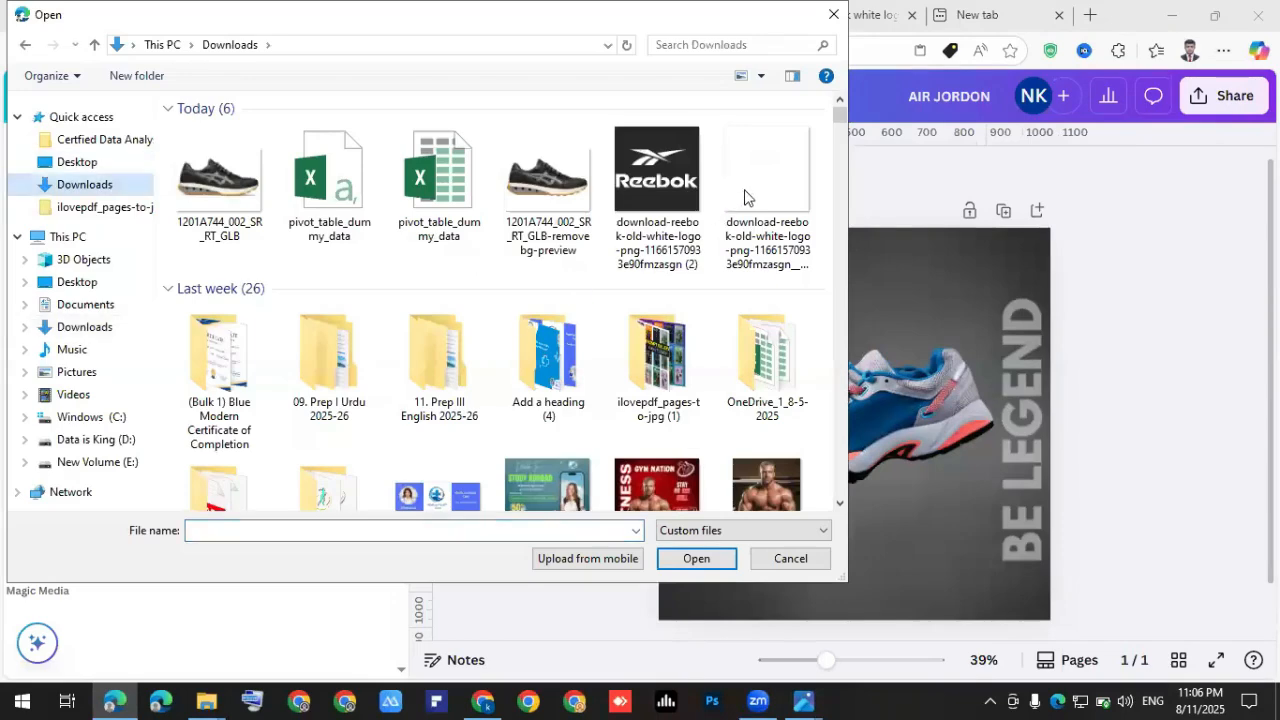
left_click(772, 197)
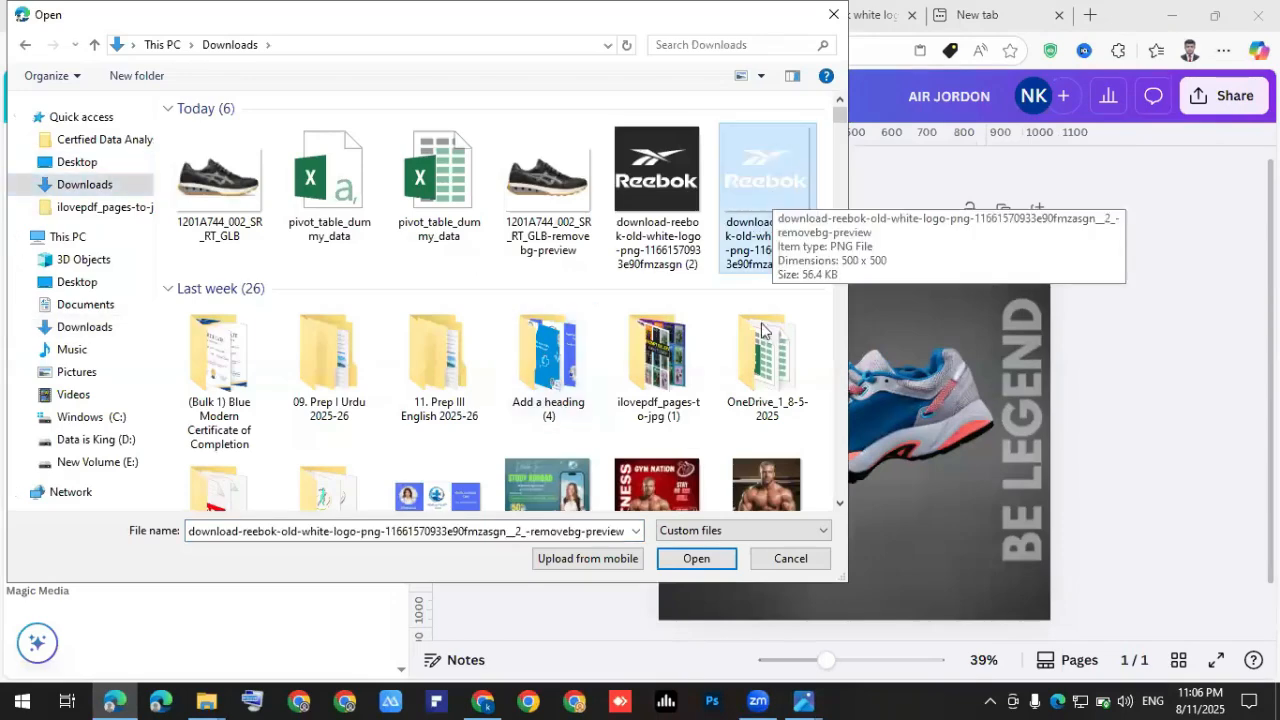
left_click(697, 555)
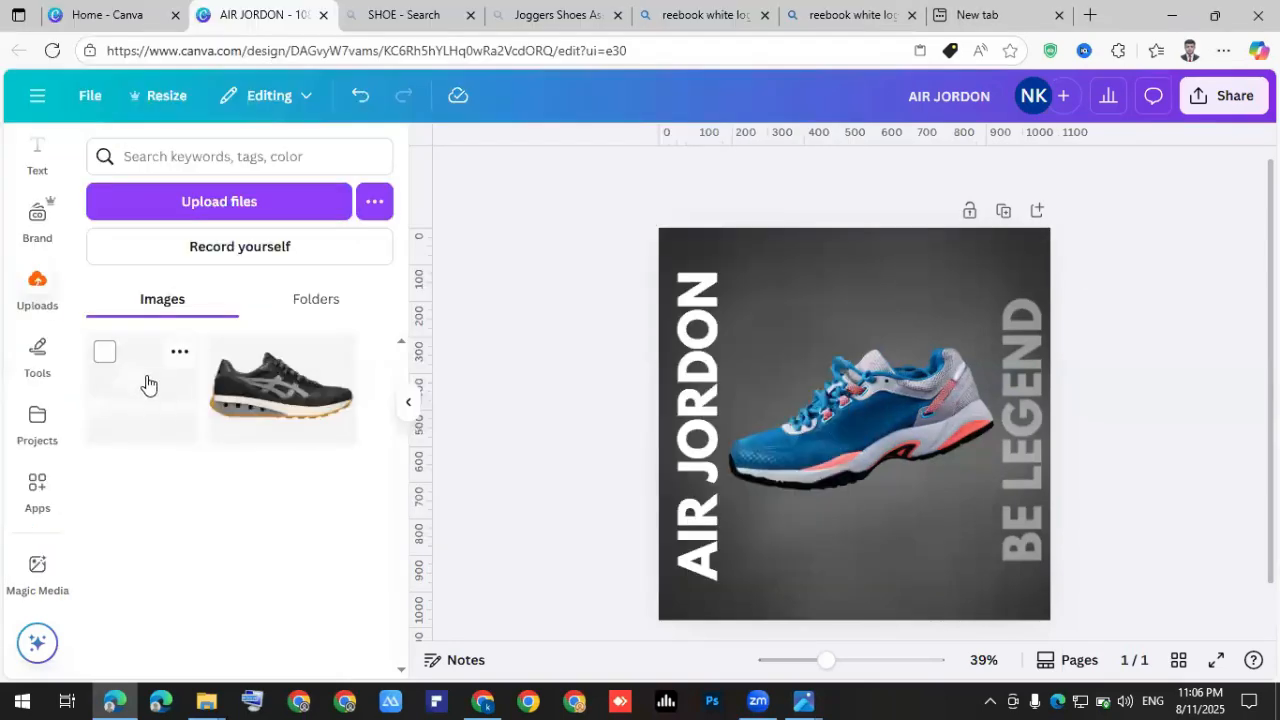
left_click(143, 395)
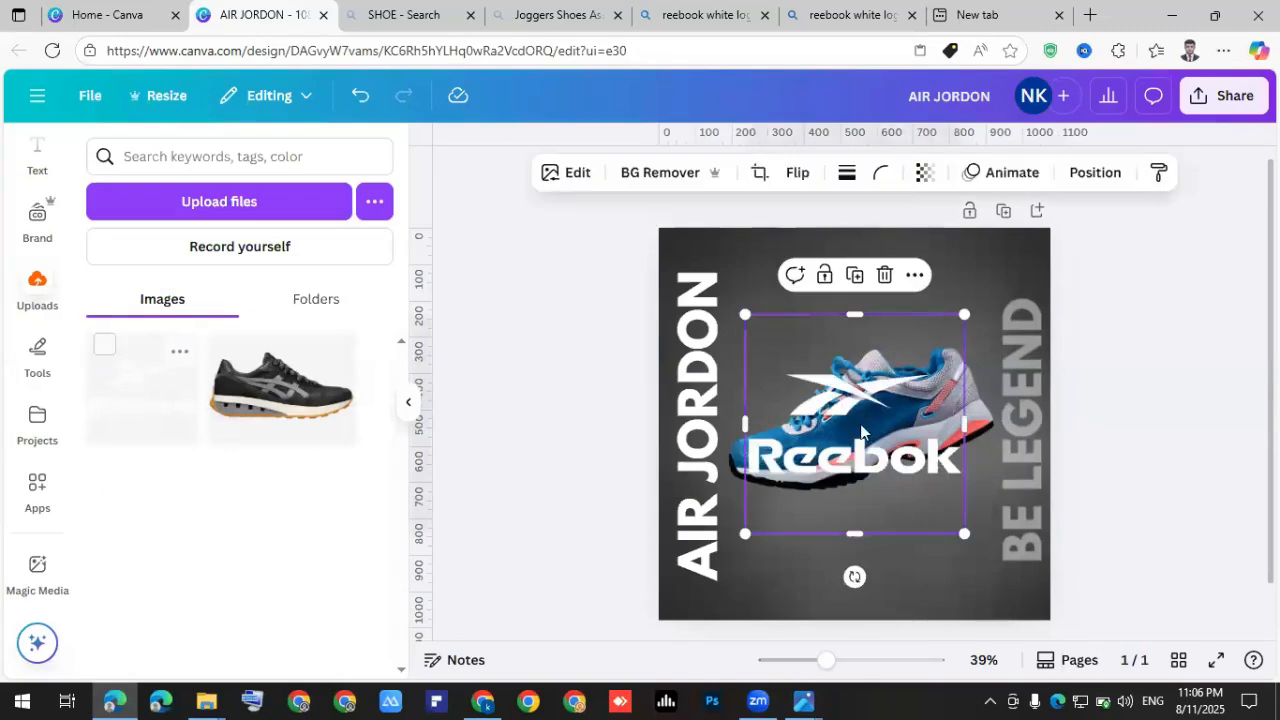
left_click_drag(861, 432, 876, 310)
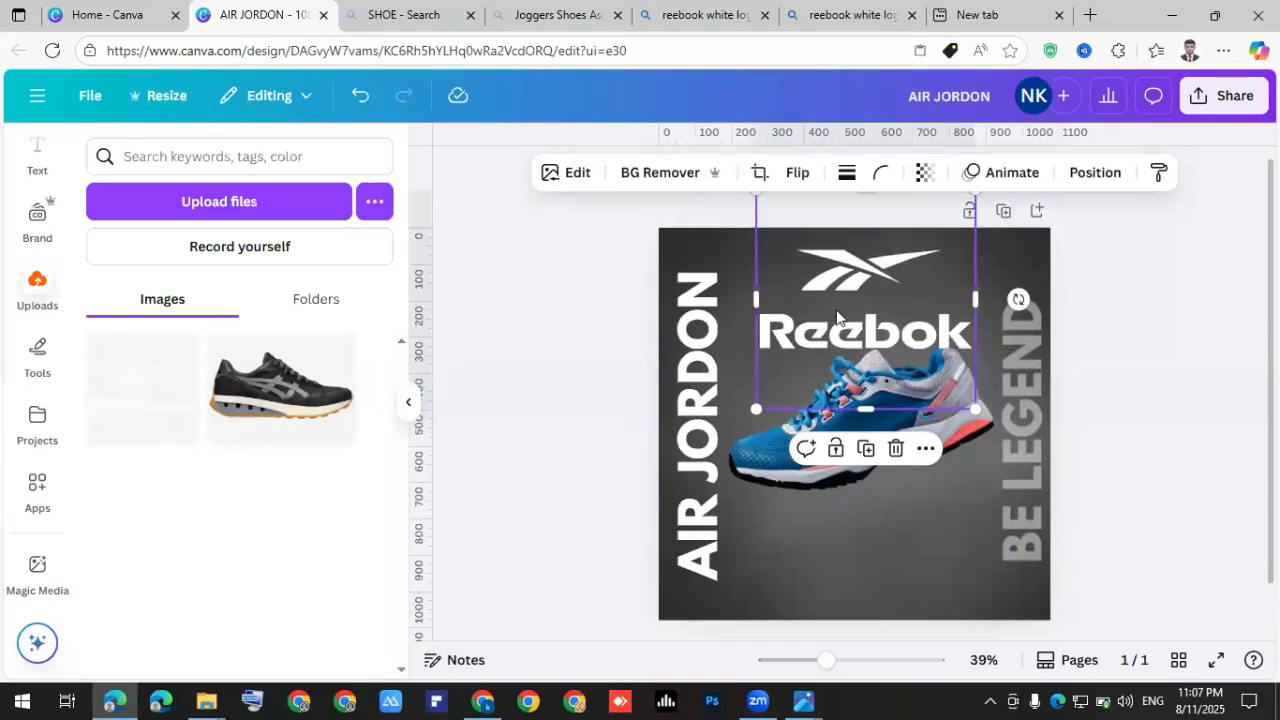
scroll(850, 311, "up", 2)
left_click_drag(893, 434, 882, 403)
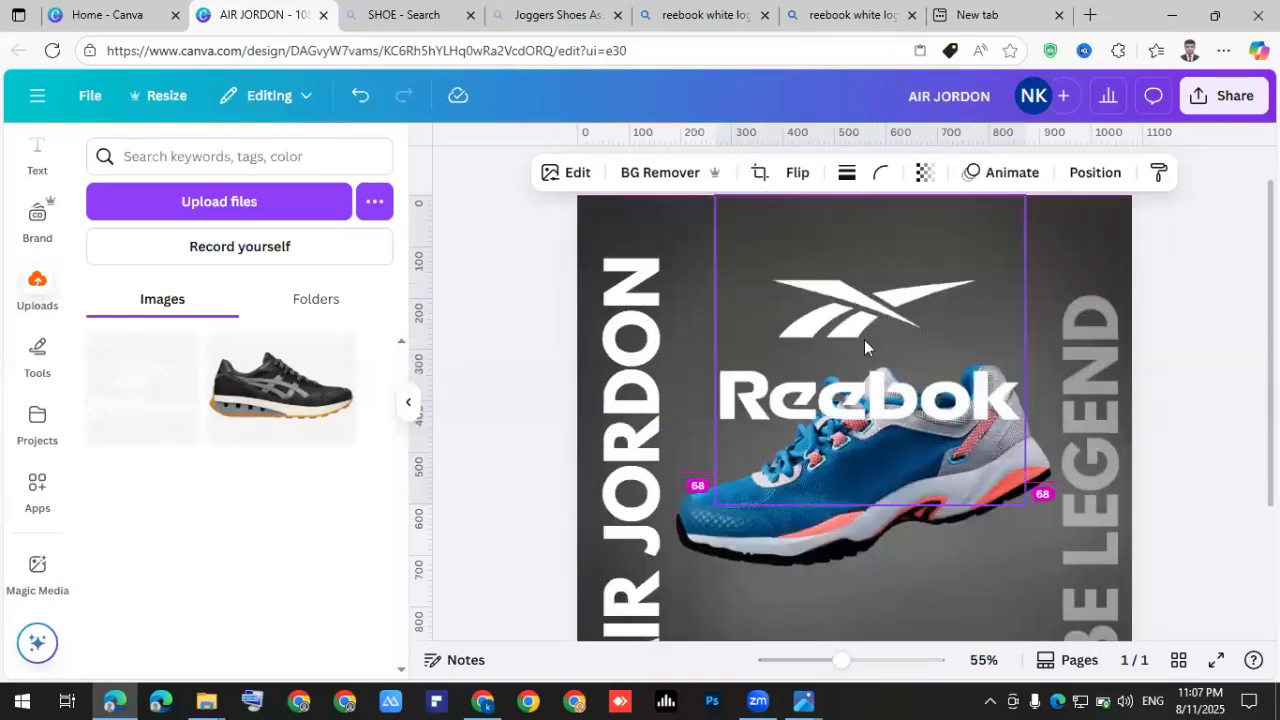
left_click_drag(862, 311, 871, 203)
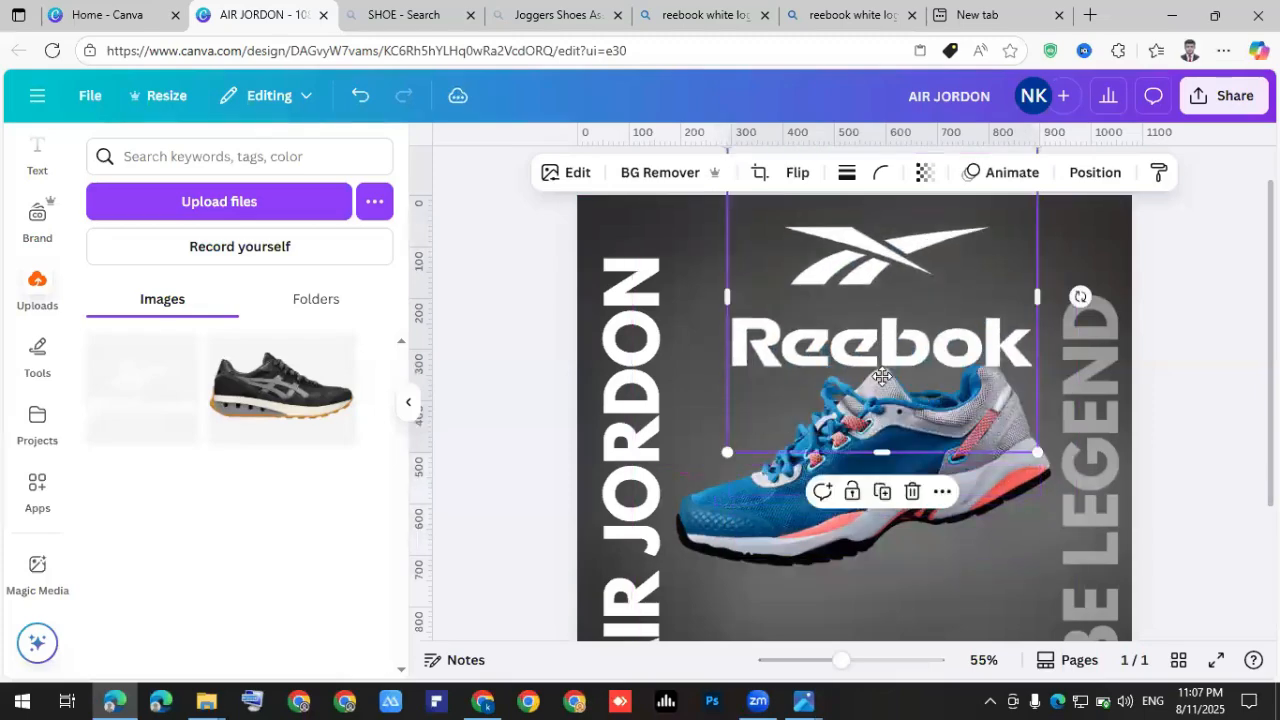
scroll(885, 345, "up", 1)
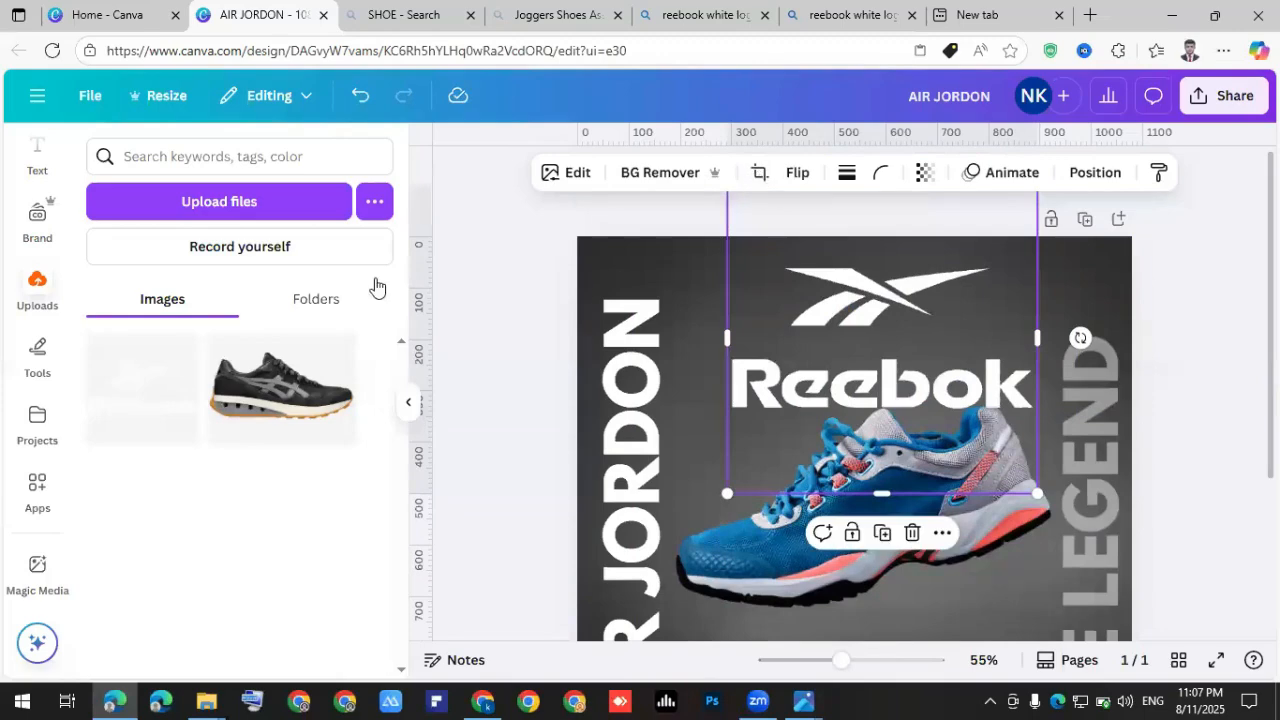
Crop the logo's frame tightly, shrink it, and centre it above the shoe.
left_click(755, 180)
left_click_drag(728, 187, 731, 261)
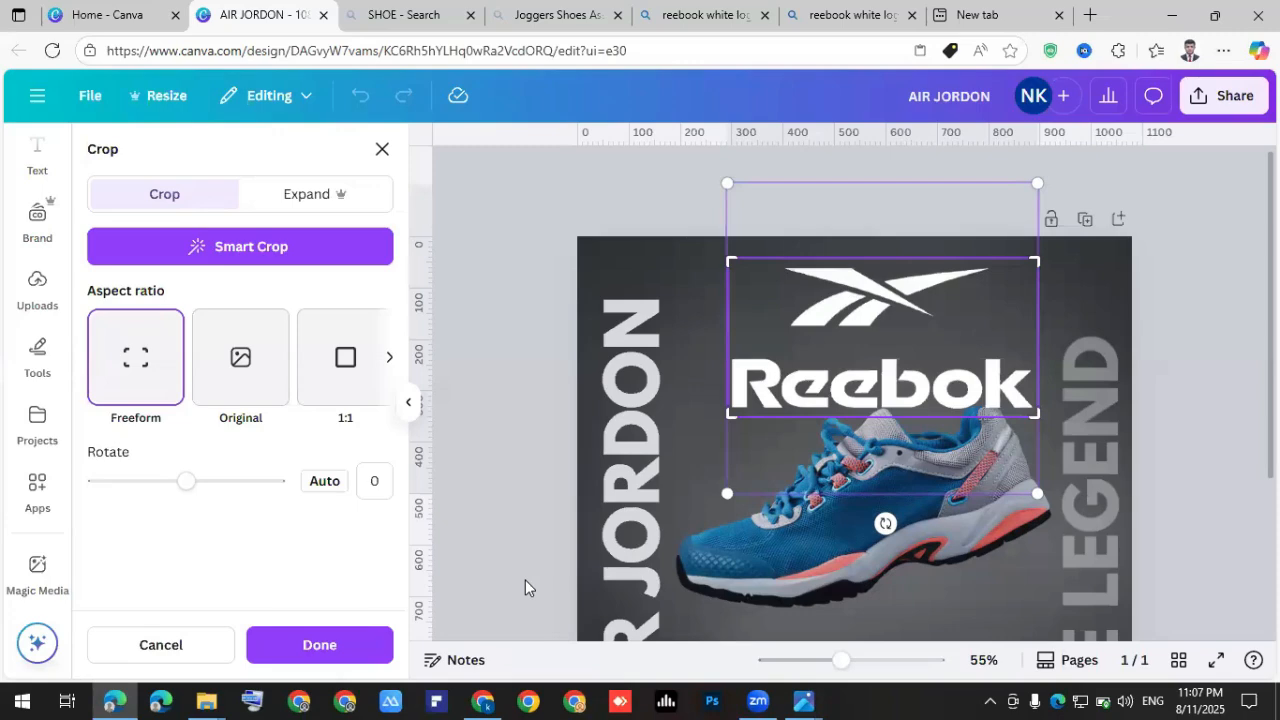
left_click(347, 636)
left_click(1016, 401)
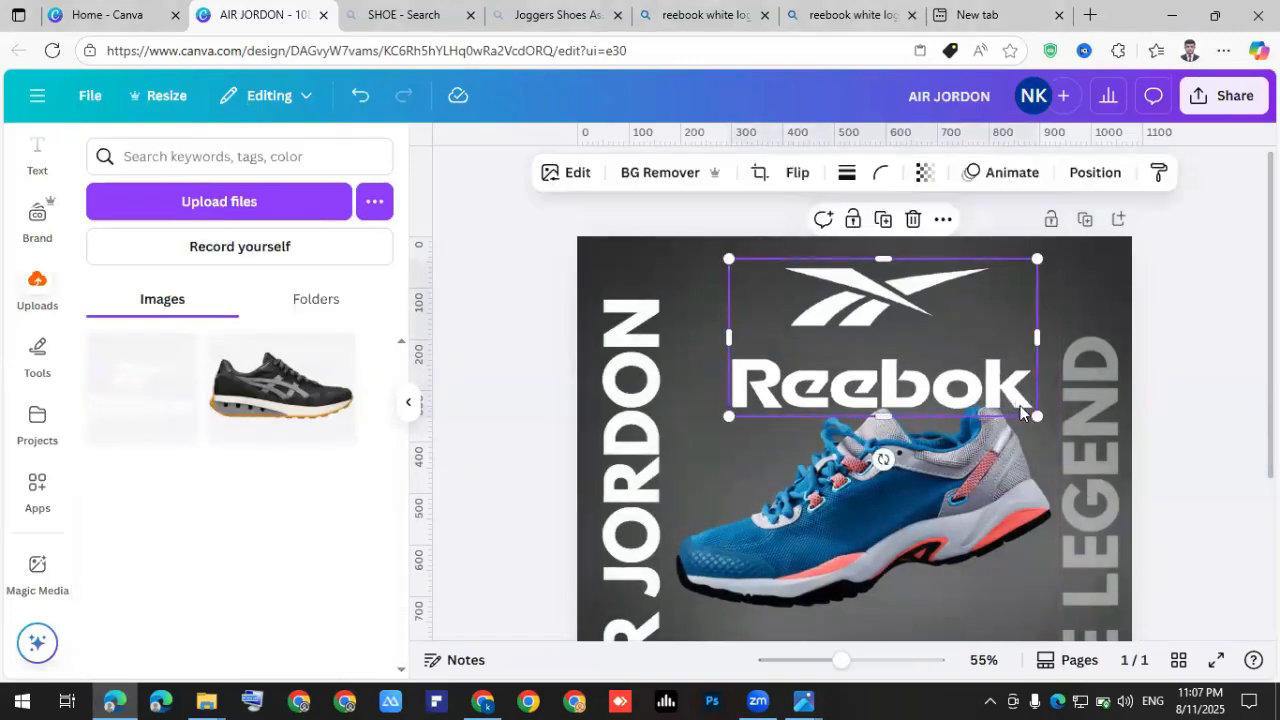
left_click_drag(1021, 406, 971, 383)
left_click_drag(894, 317, 1117, 398)
Search Elements for 'BUY NOW BUTTON', correcting the misspelled search term.
left_click(1222, 407)
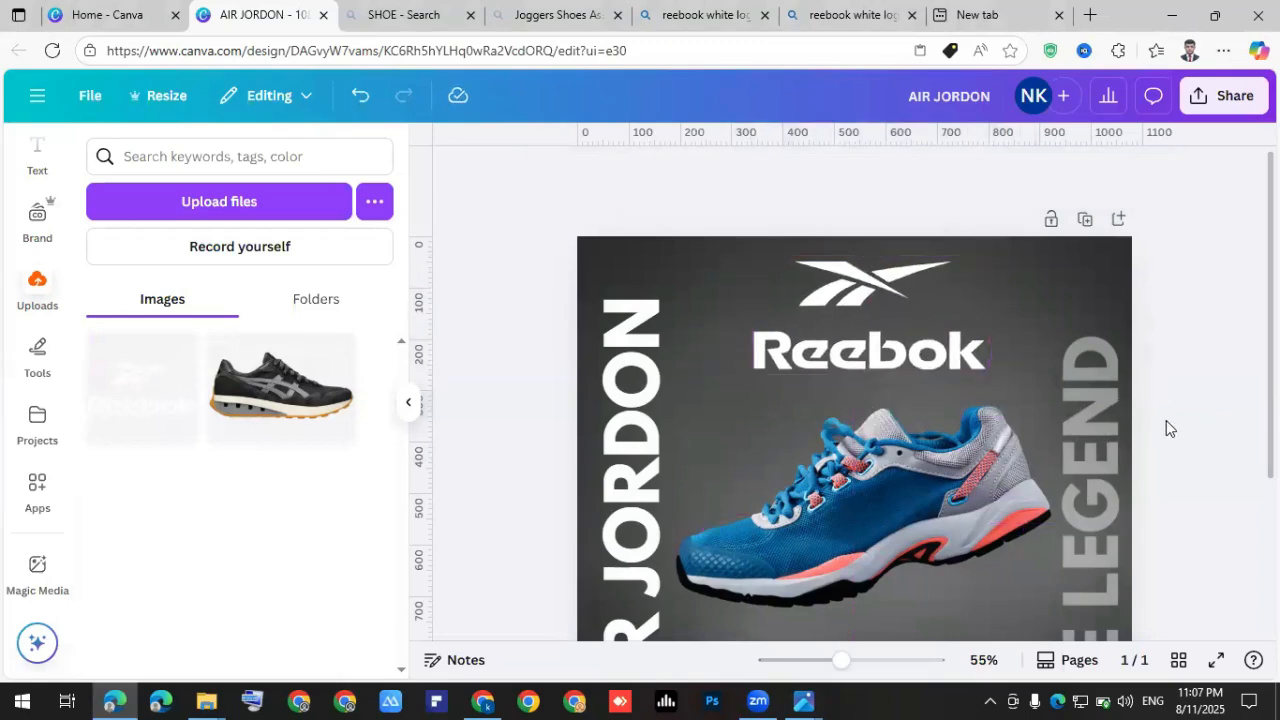
scroll(1166, 428, "down", 3)
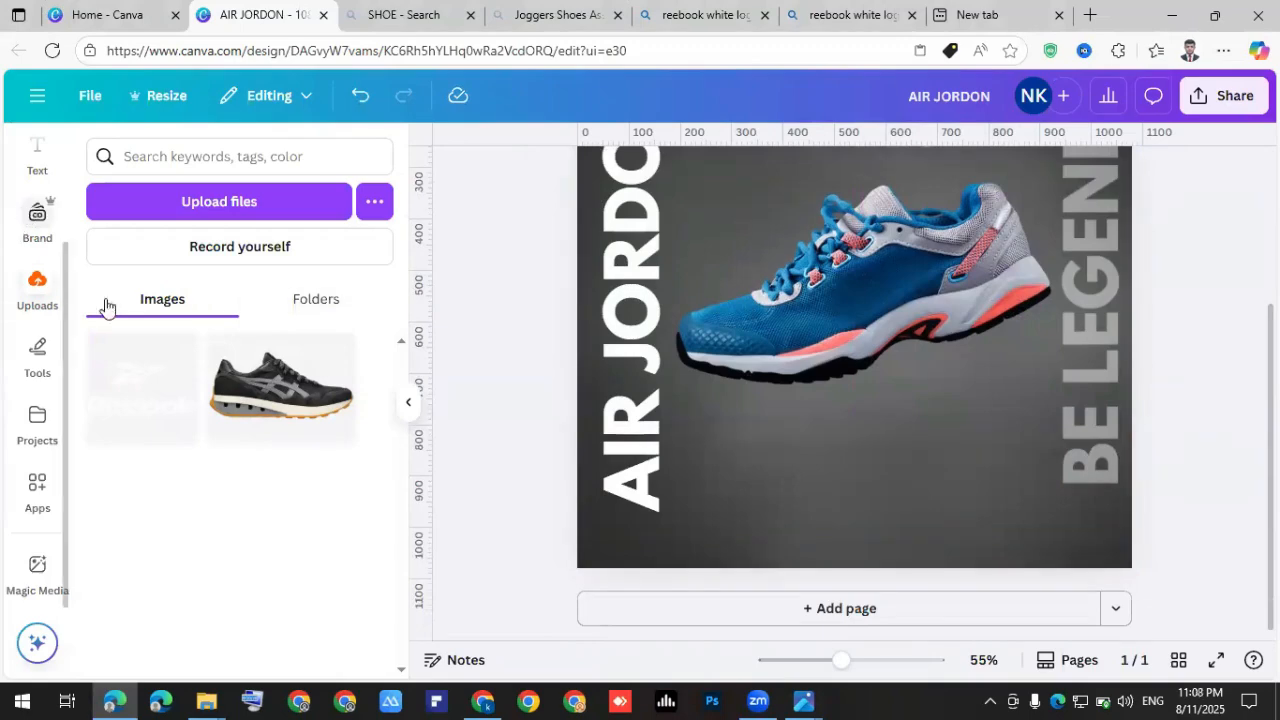
scroll(45, 229, "up", 2)
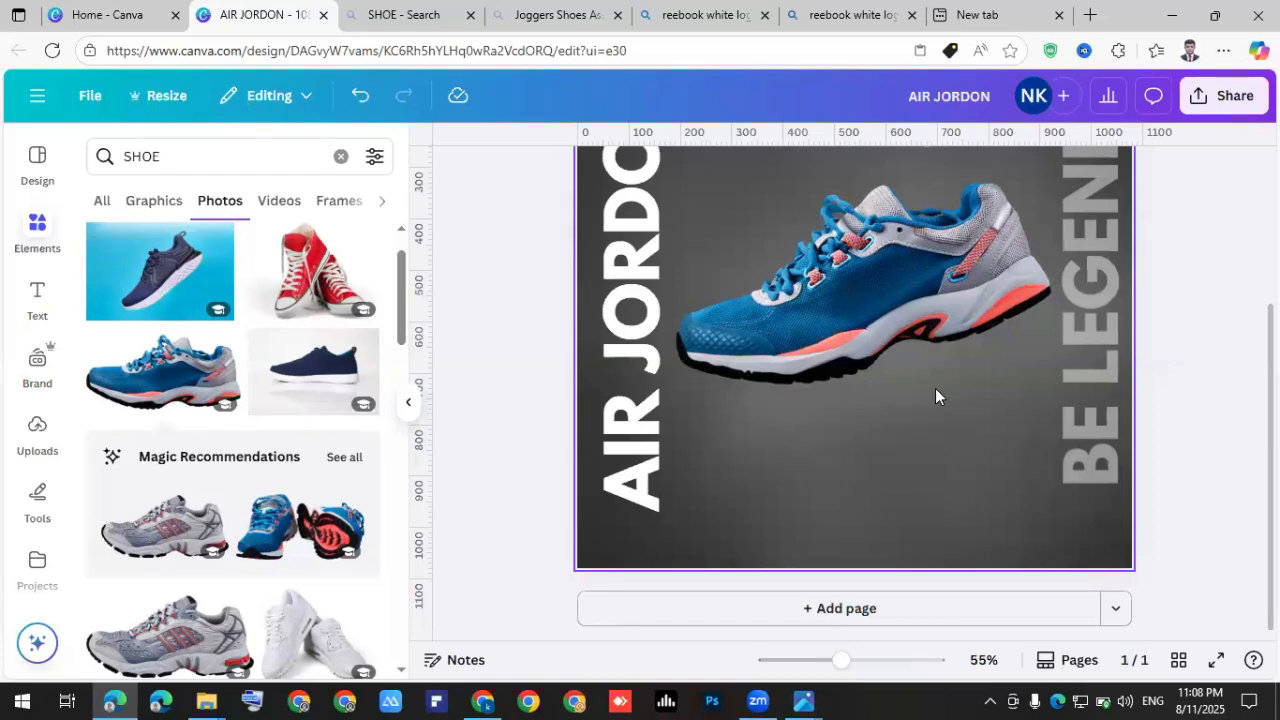
left_click(298, 158)
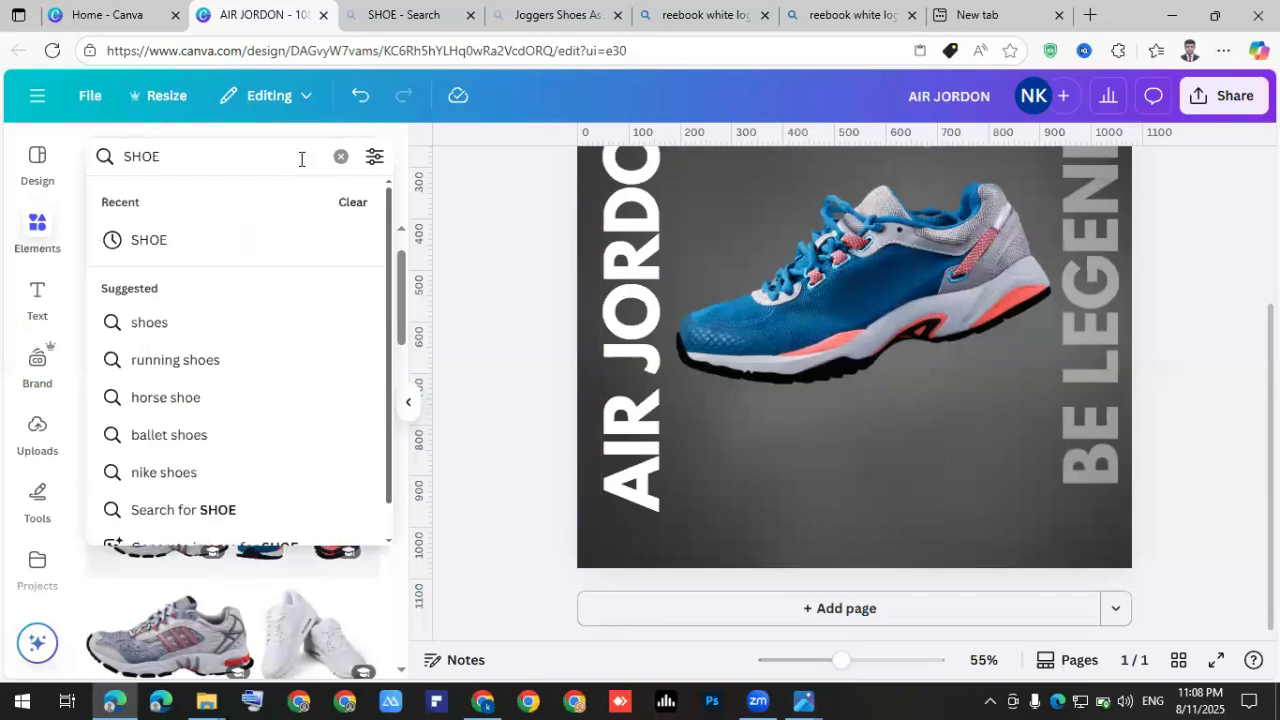
key("BackSpace")
key("BackSpace")
key("BackSpace")
key("BackSpace")
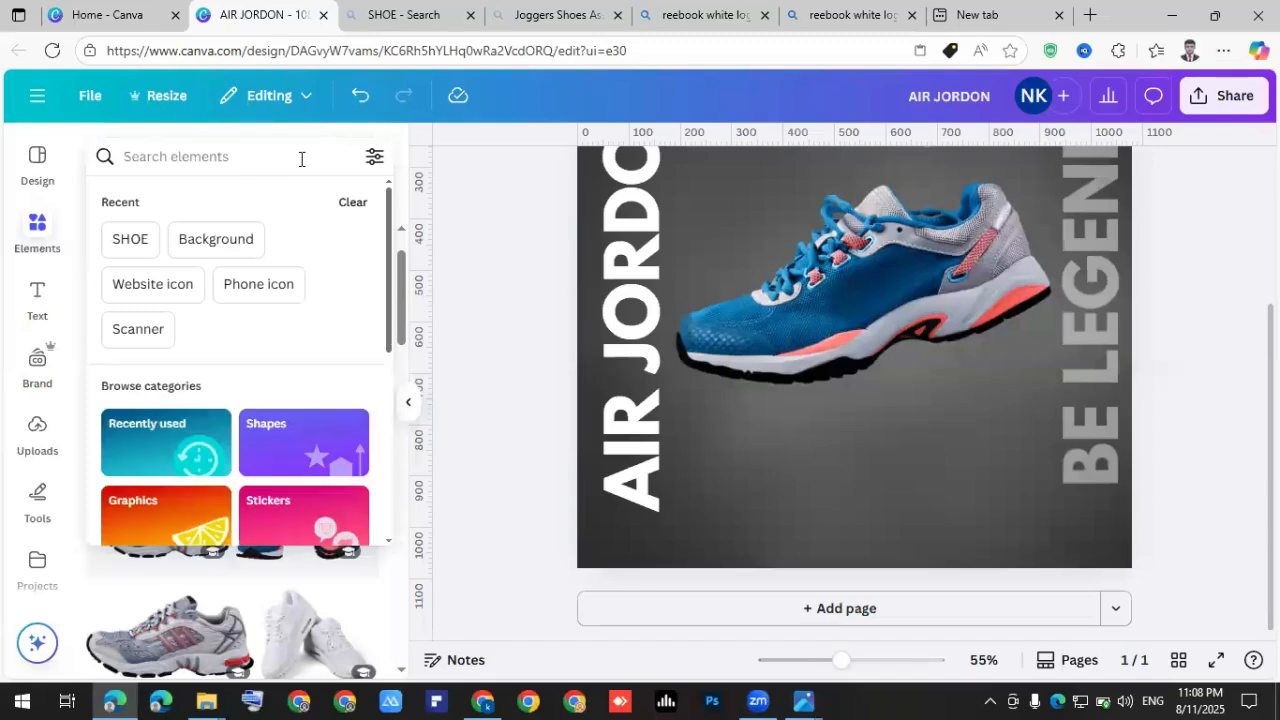
type("BUY NOW NUTTON")
key("Return")
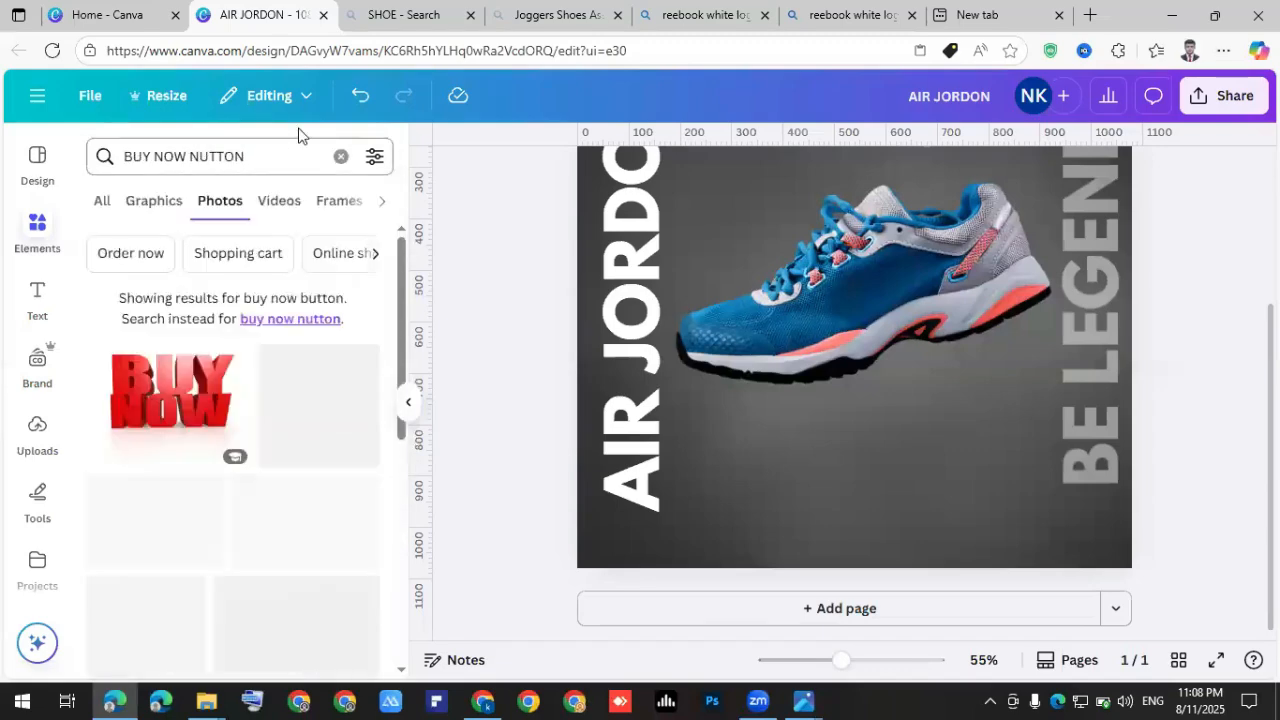
key("Left")
key("Left")
key("Left")
key("Left")
key("Left")
key("BackSpace")
type("B")
key("Return")
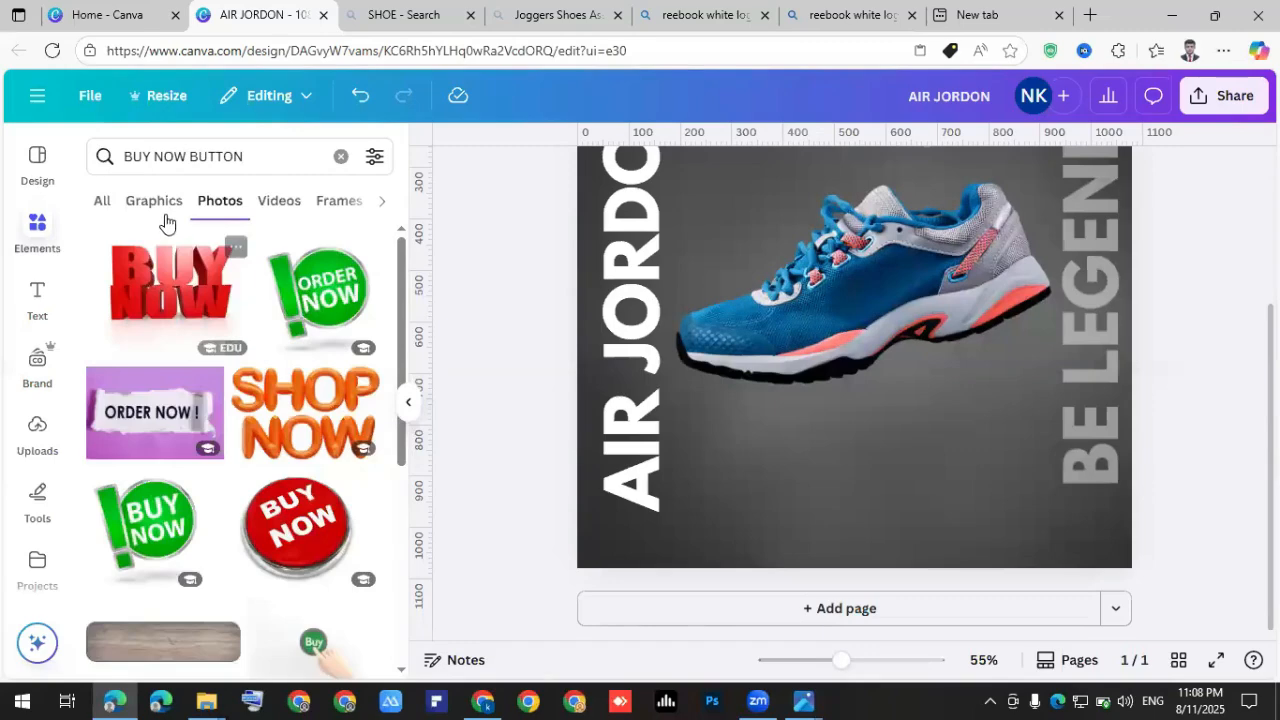
Insert the red BUY NOW graphic, resized to 339×96 just below the shoe.
left_click(163, 208)
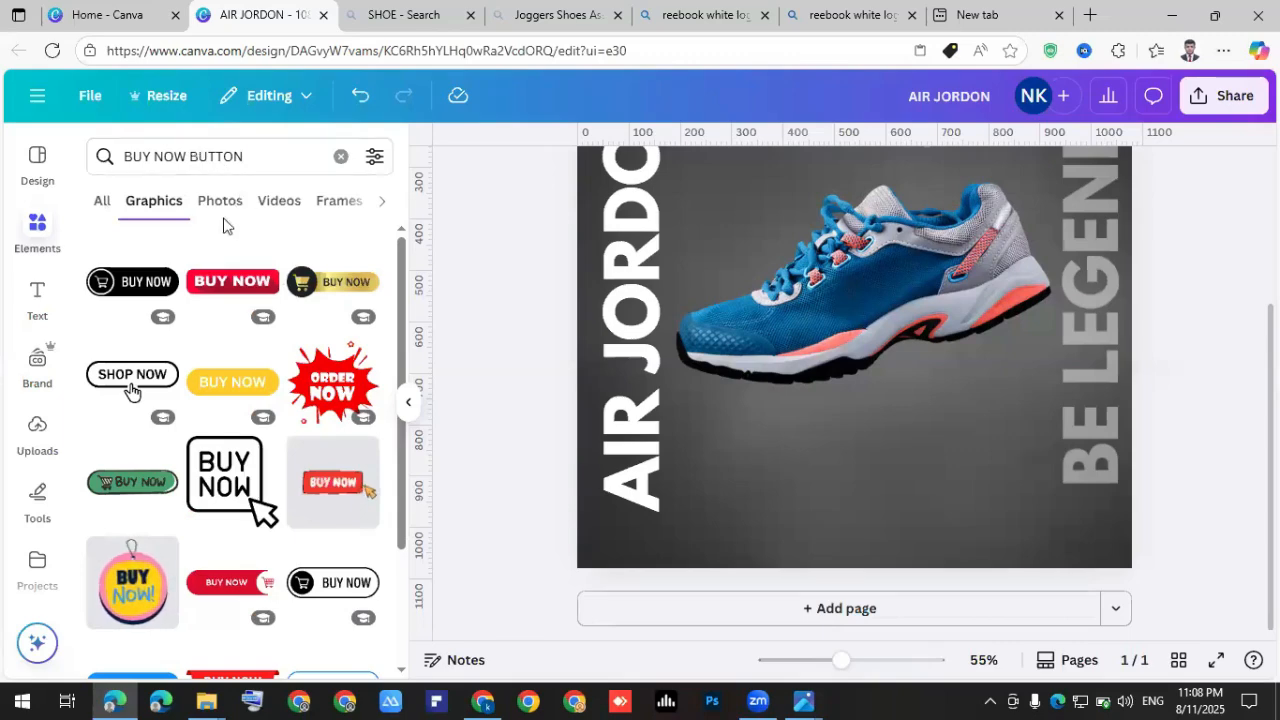
left_click(235, 285)
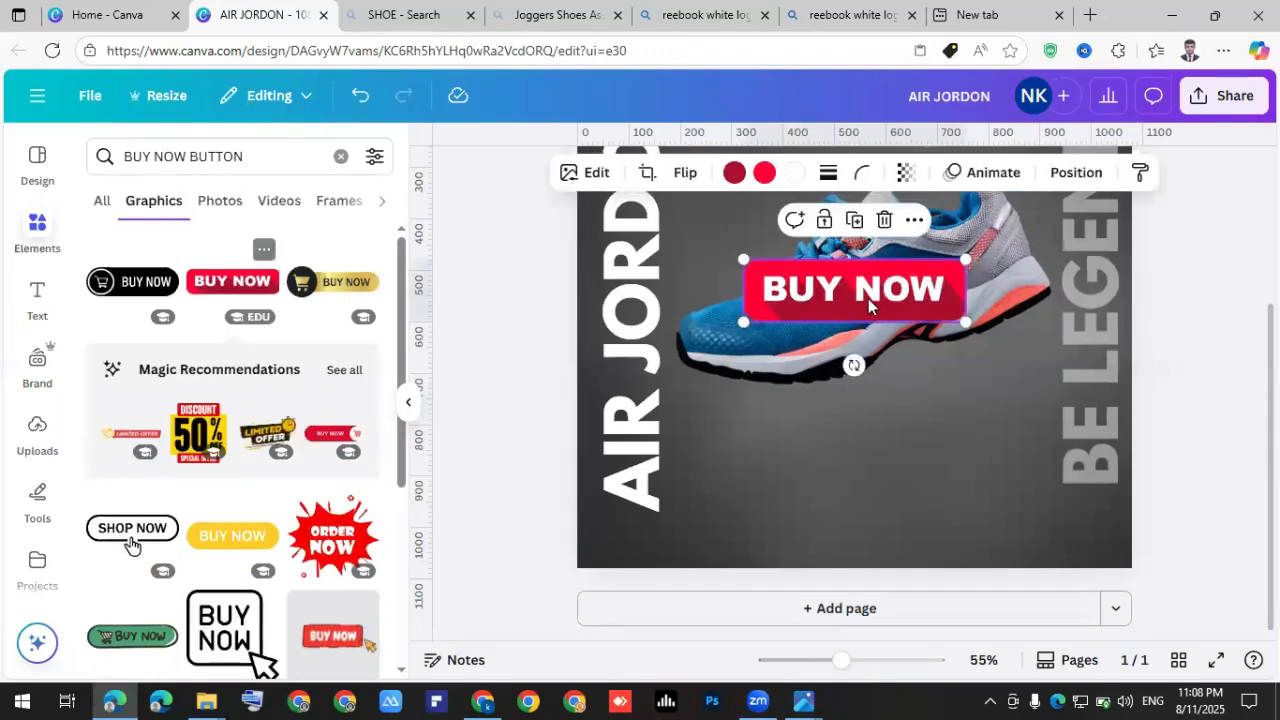
left_click_drag(870, 305, 860, 446)
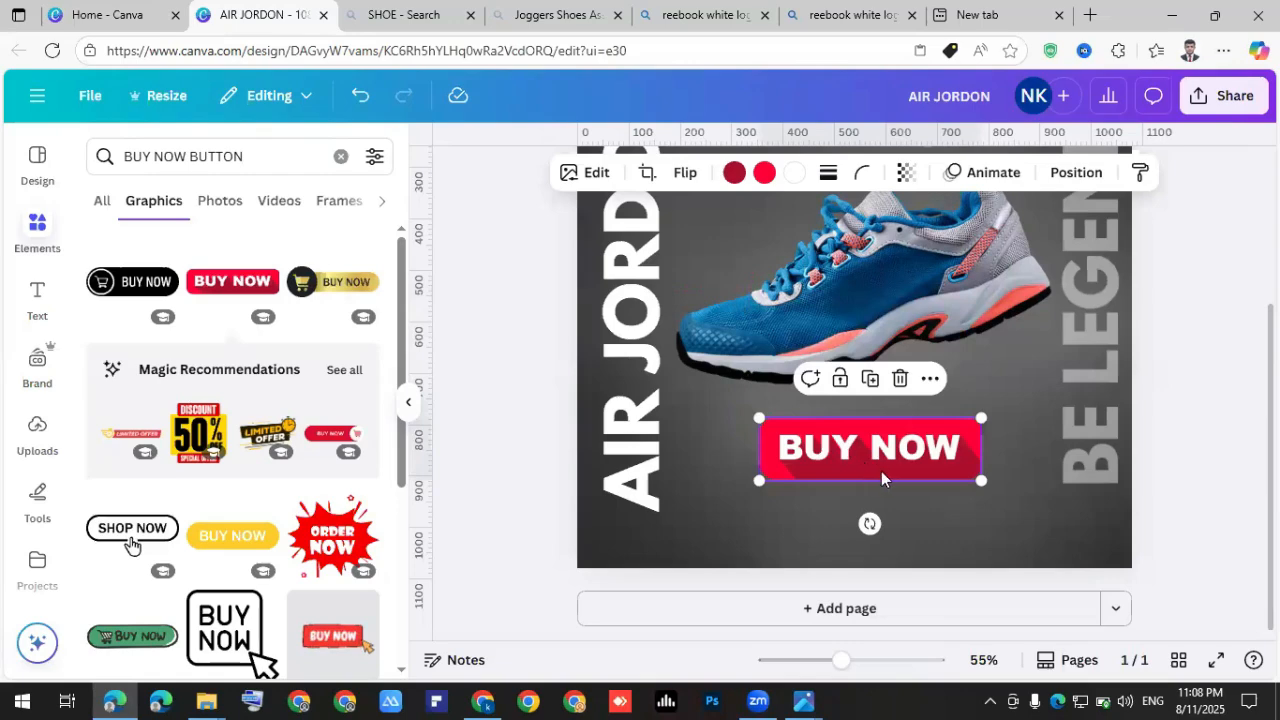
left_click_drag(868, 446, 876, 434)
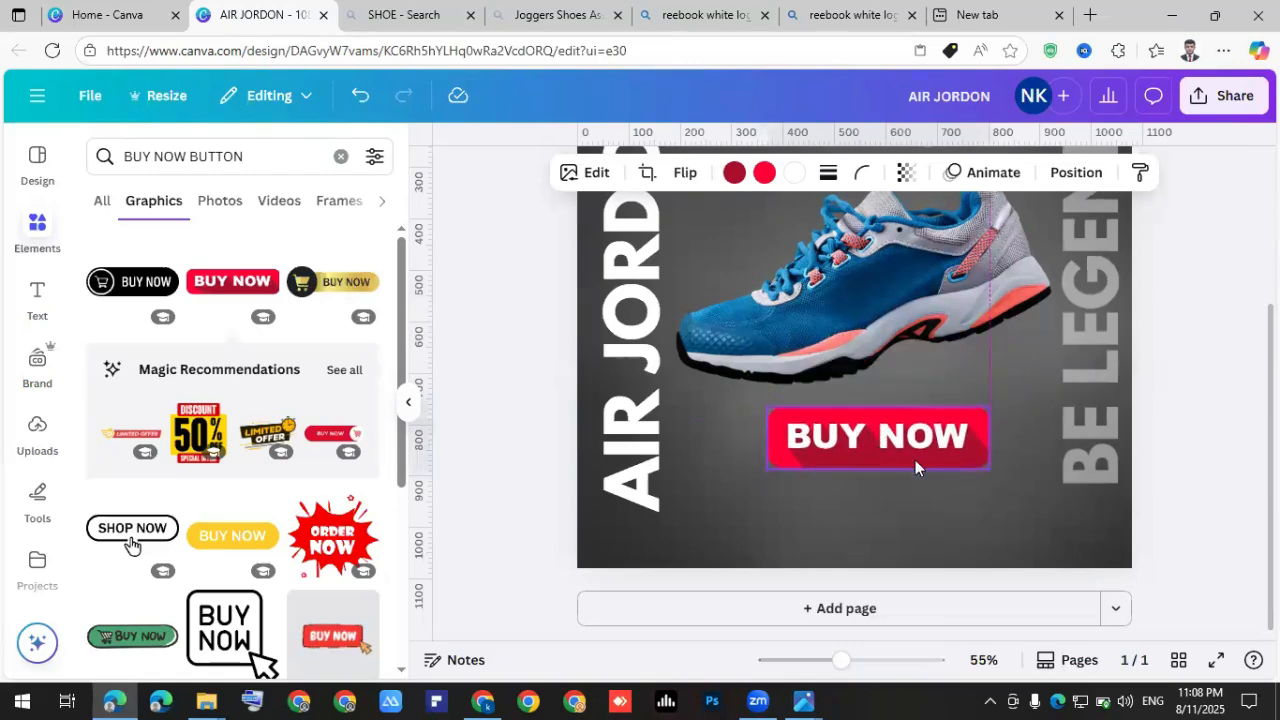
left_click_drag(958, 452, 913, 409)
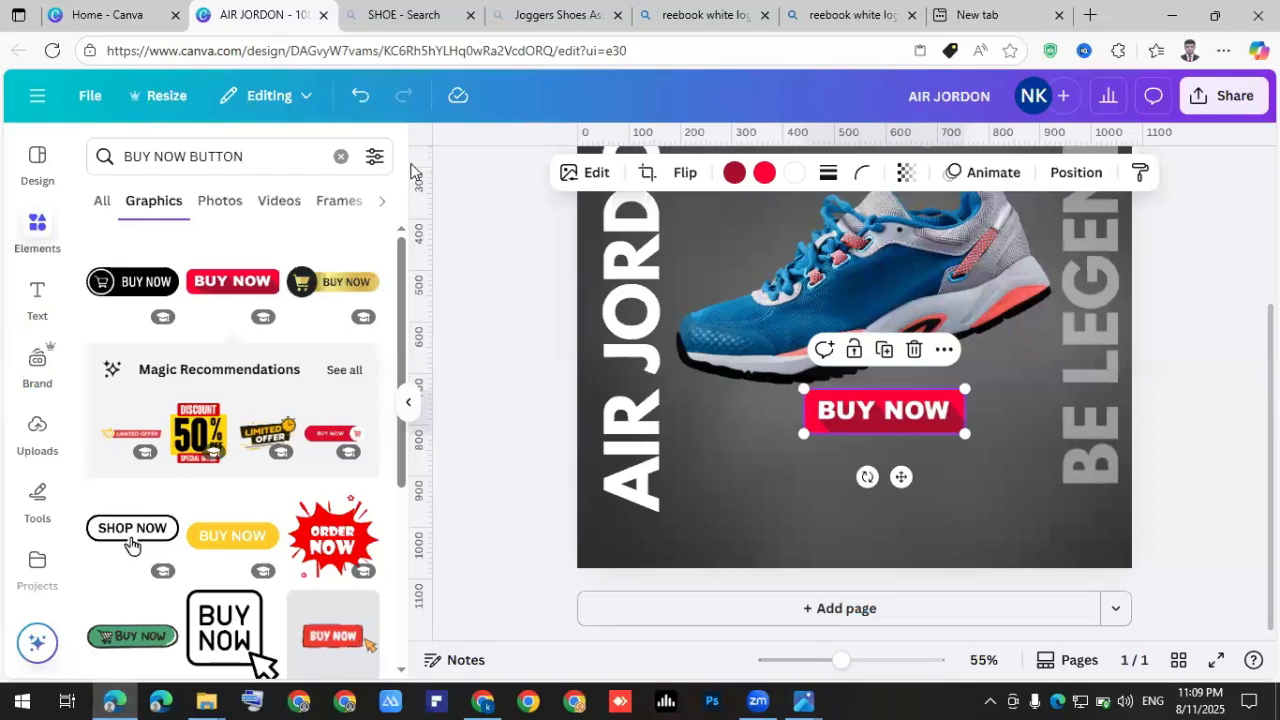
Search Elements for 'WEBSITE ICON' and place a small globe icon below-left of BUY NOW.
left_click(297, 159)
key("ctrl+a")
type("WEBSITE ICON")
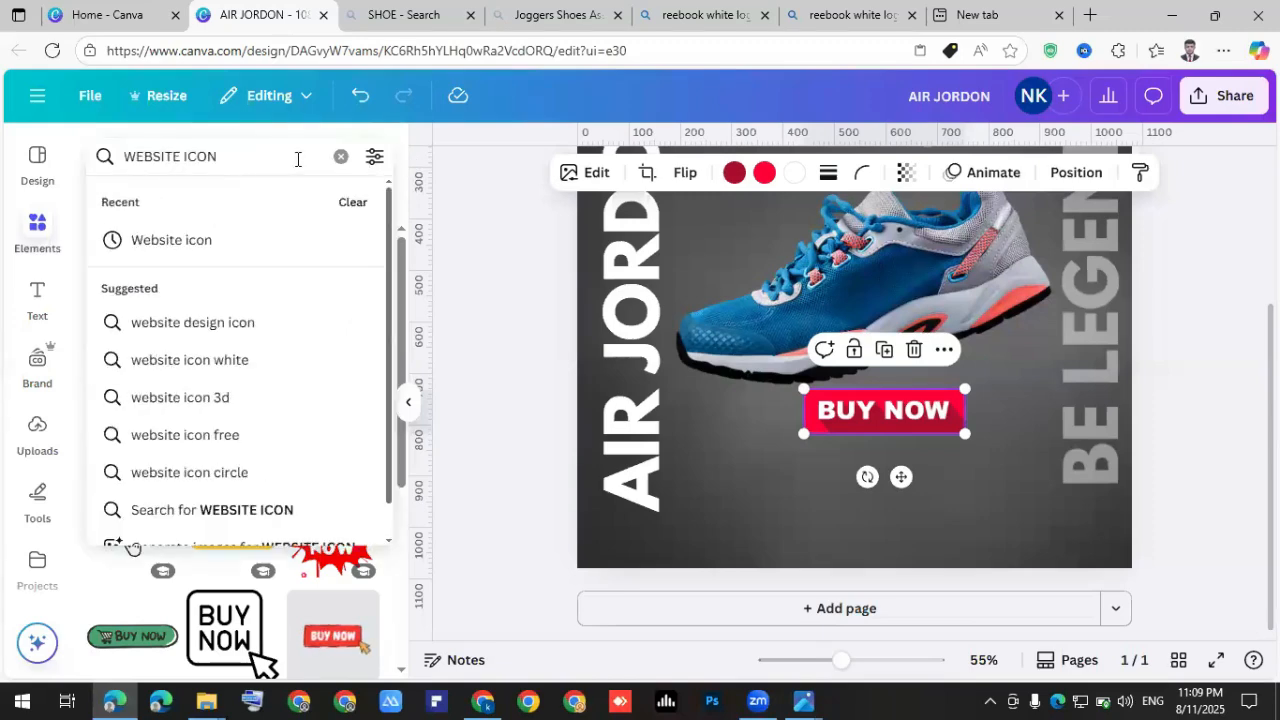
key("Return")
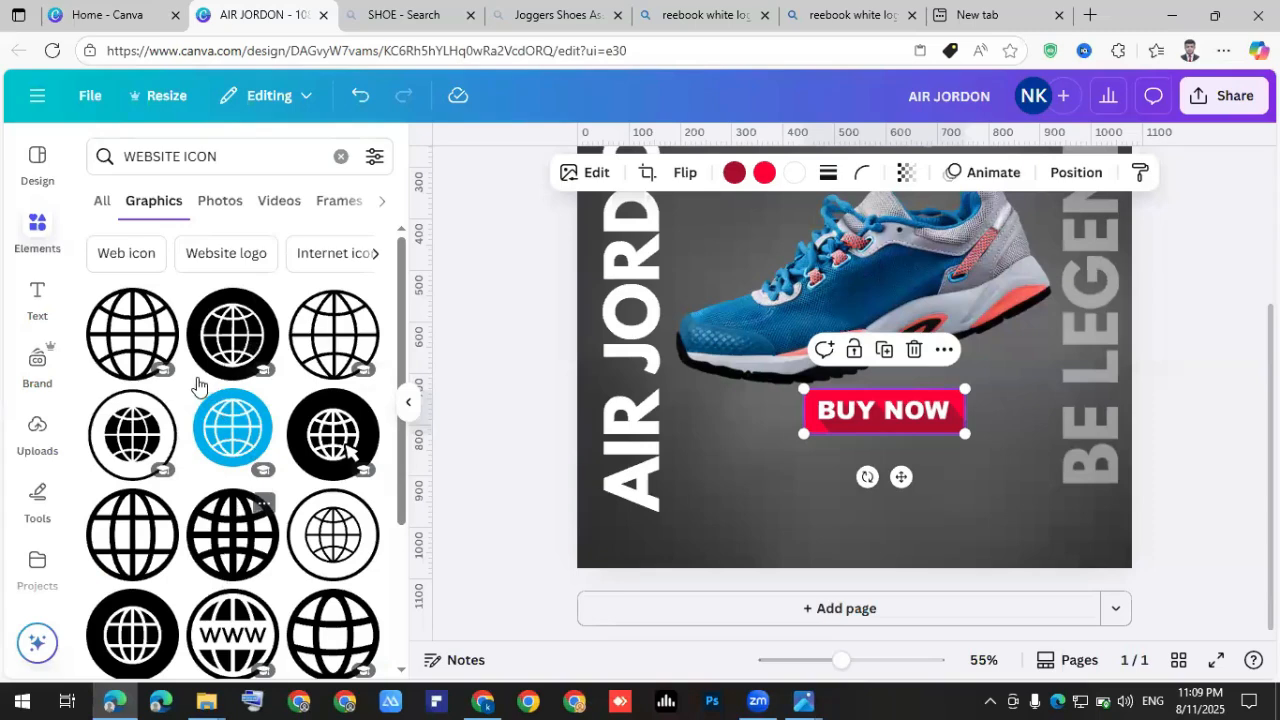
left_click(148, 334)
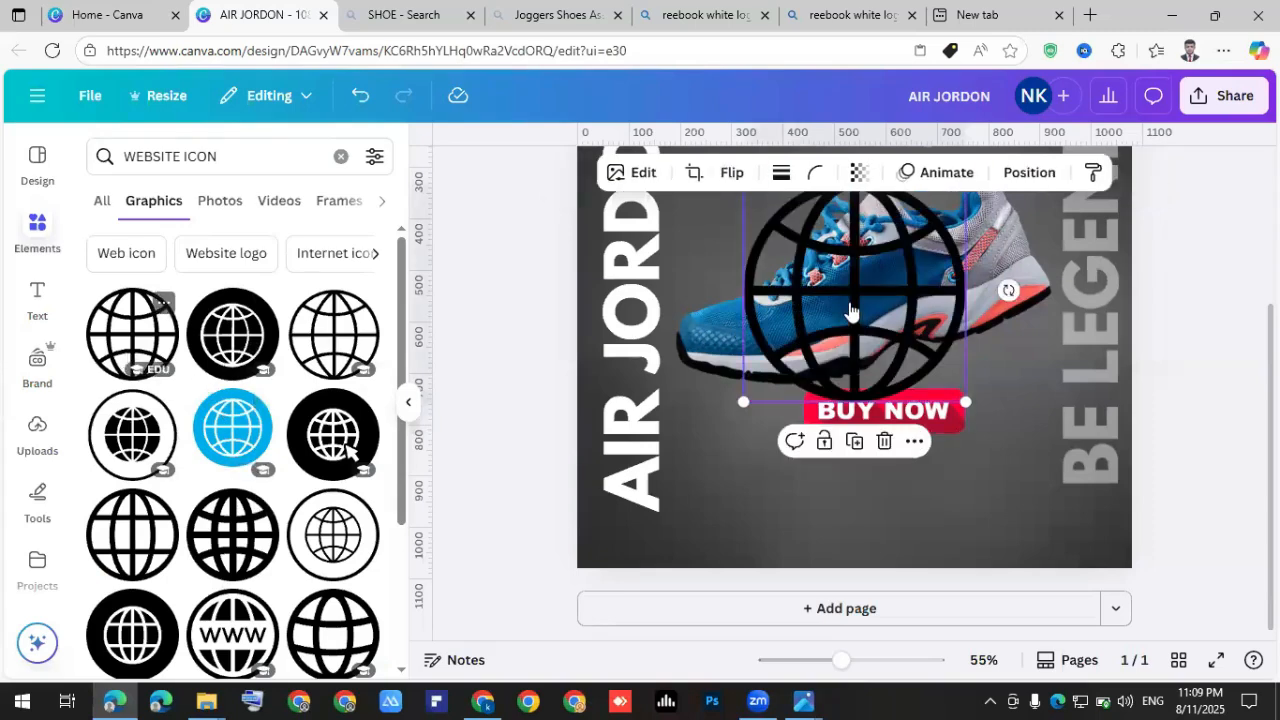
left_click_drag(850, 393, 790, 447)
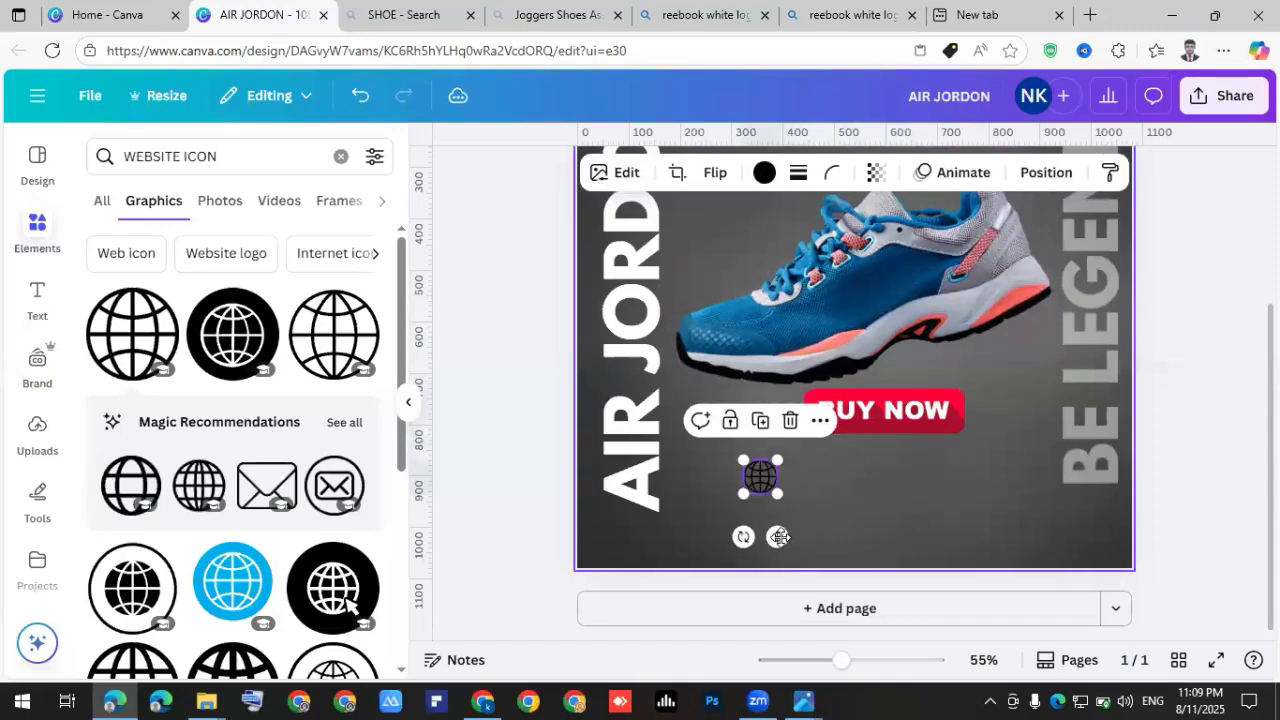
left_click_drag(738, 540, 726, 537)
Recolour the globe icon white and nudge it slightly right.
left_click(720, 480)
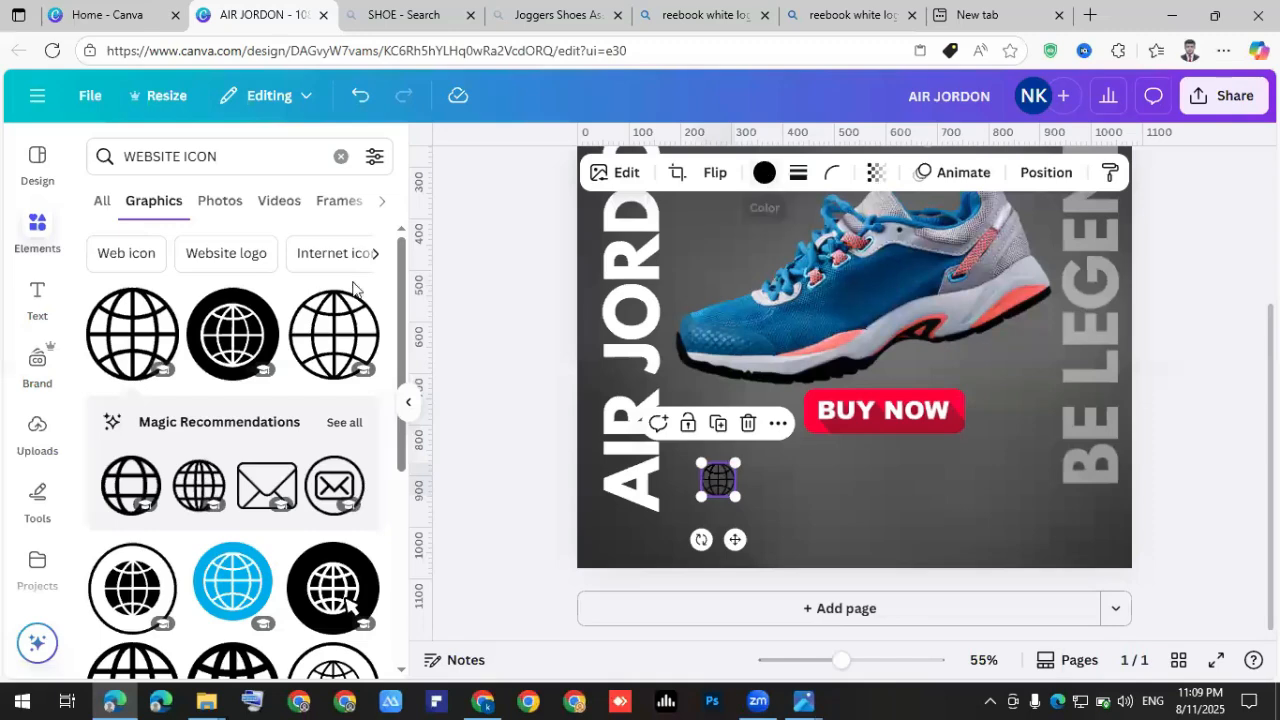
left_click(281, 292)
left_click(791, 499)
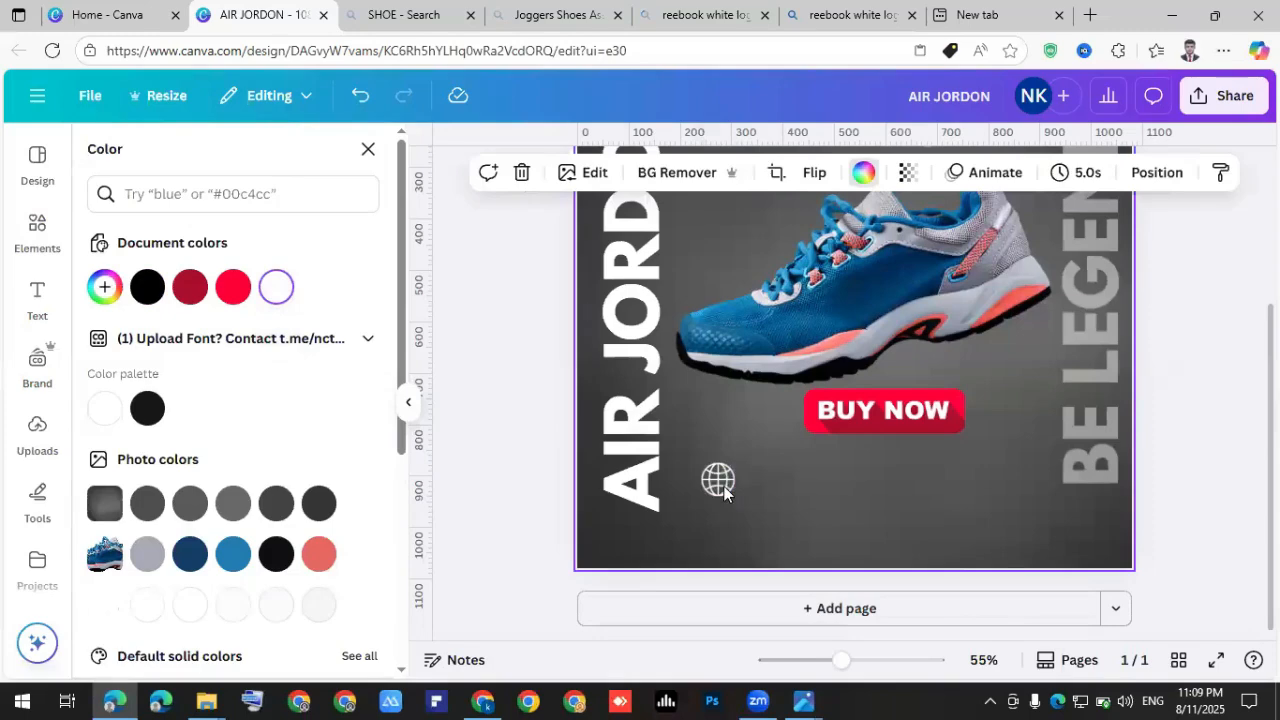
left_click_drag(737, 487, 754, 491)
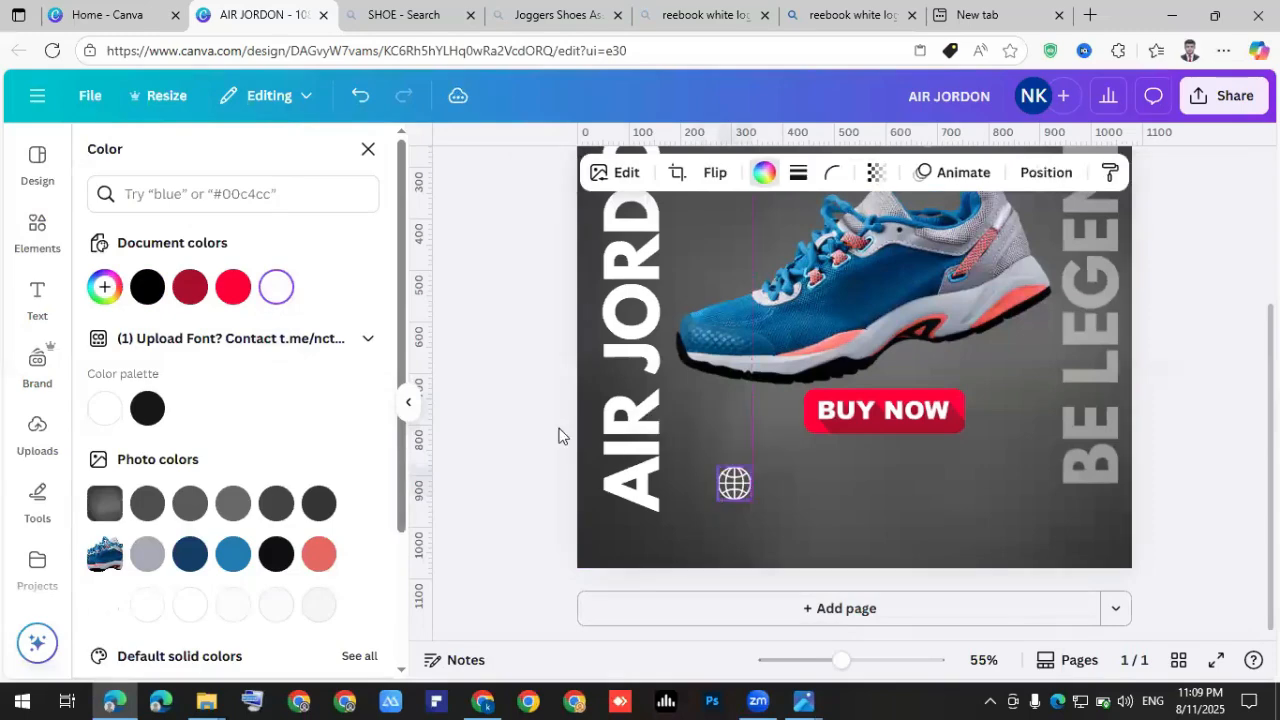
left_click(38, 238)
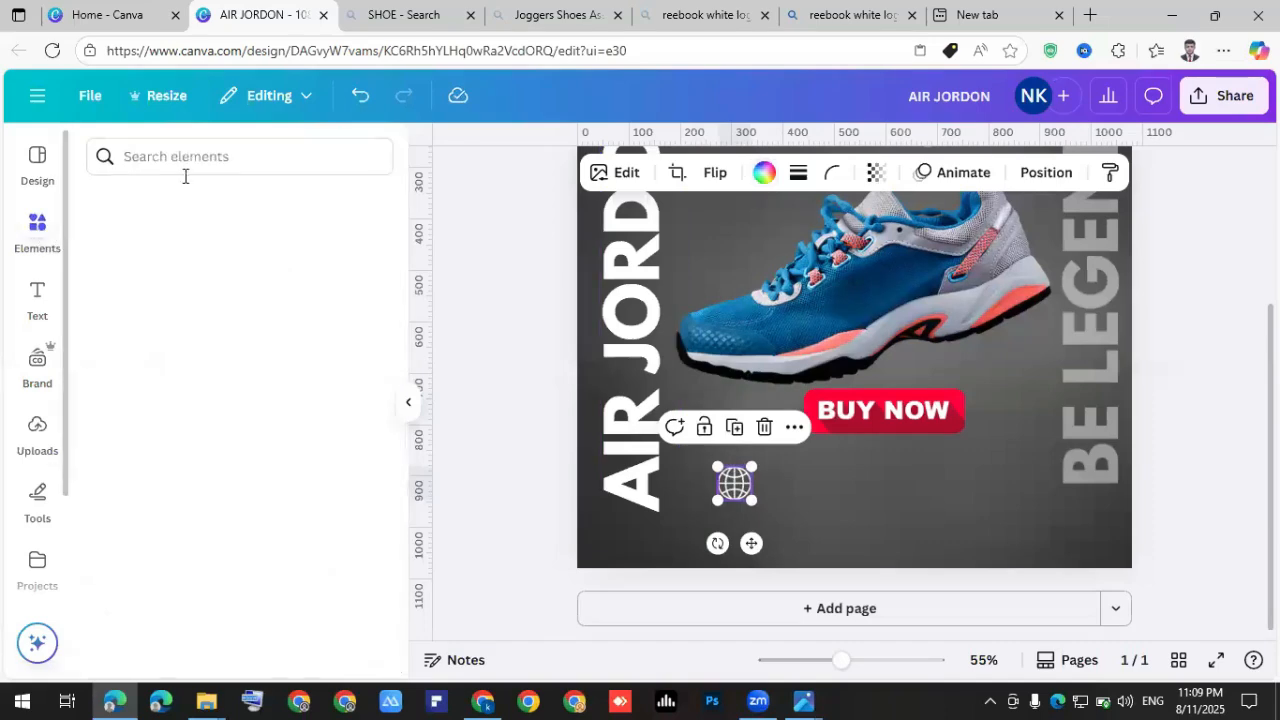
Add a phone icon from Elements and make its circle white.
left_click(214, 158)
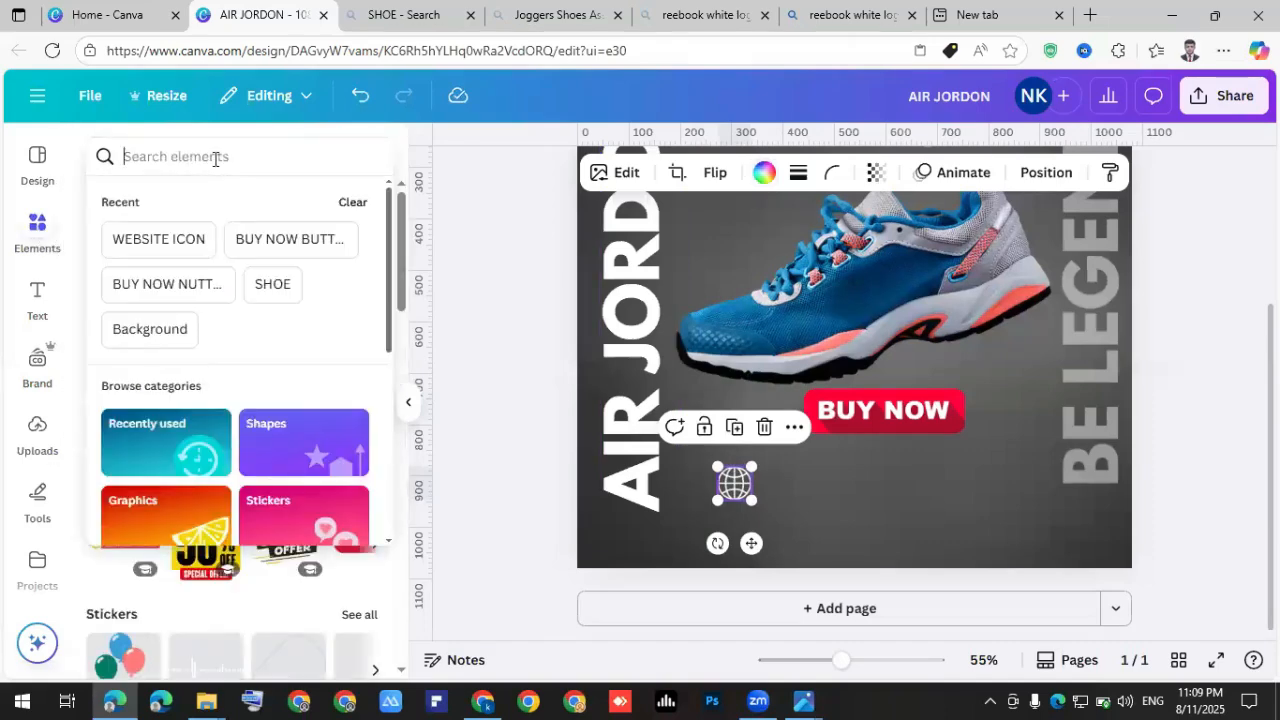
type("PH")
left_click(143, 240)
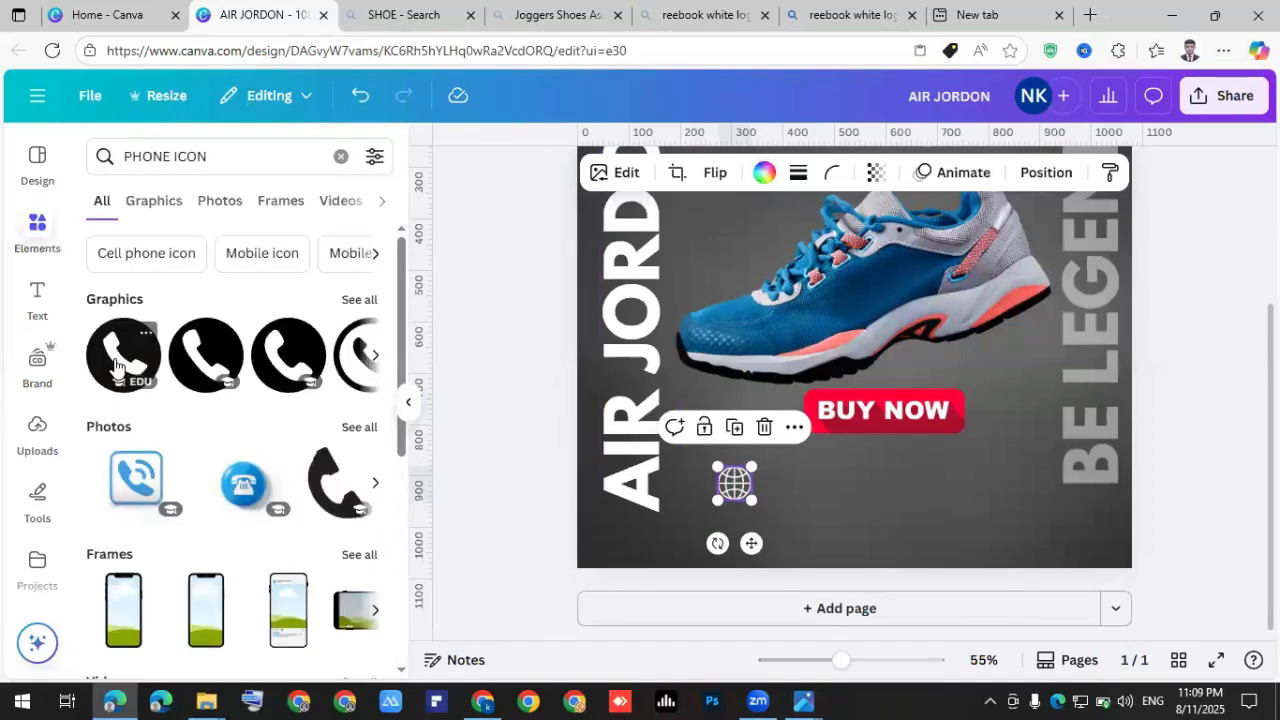
left_click_drag(759, 330, 857, 363)
left_click_drag(880, 297, 886, 366)
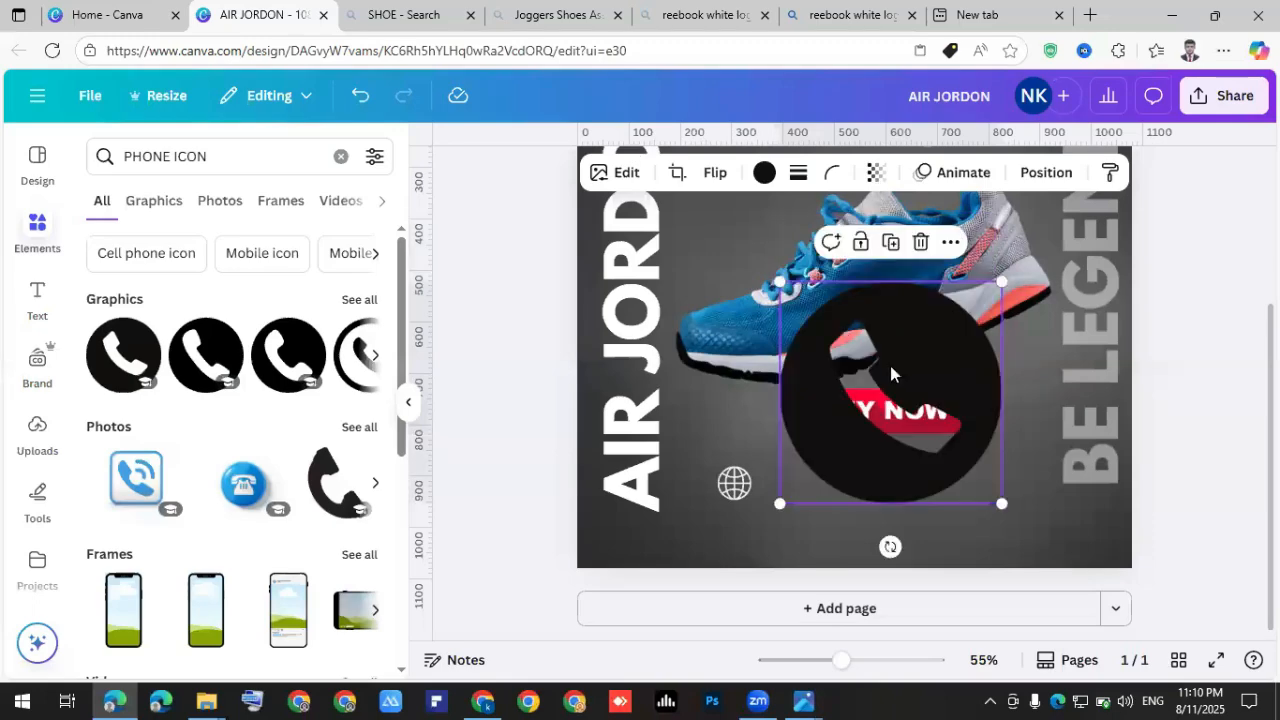
left_click(765, 175)
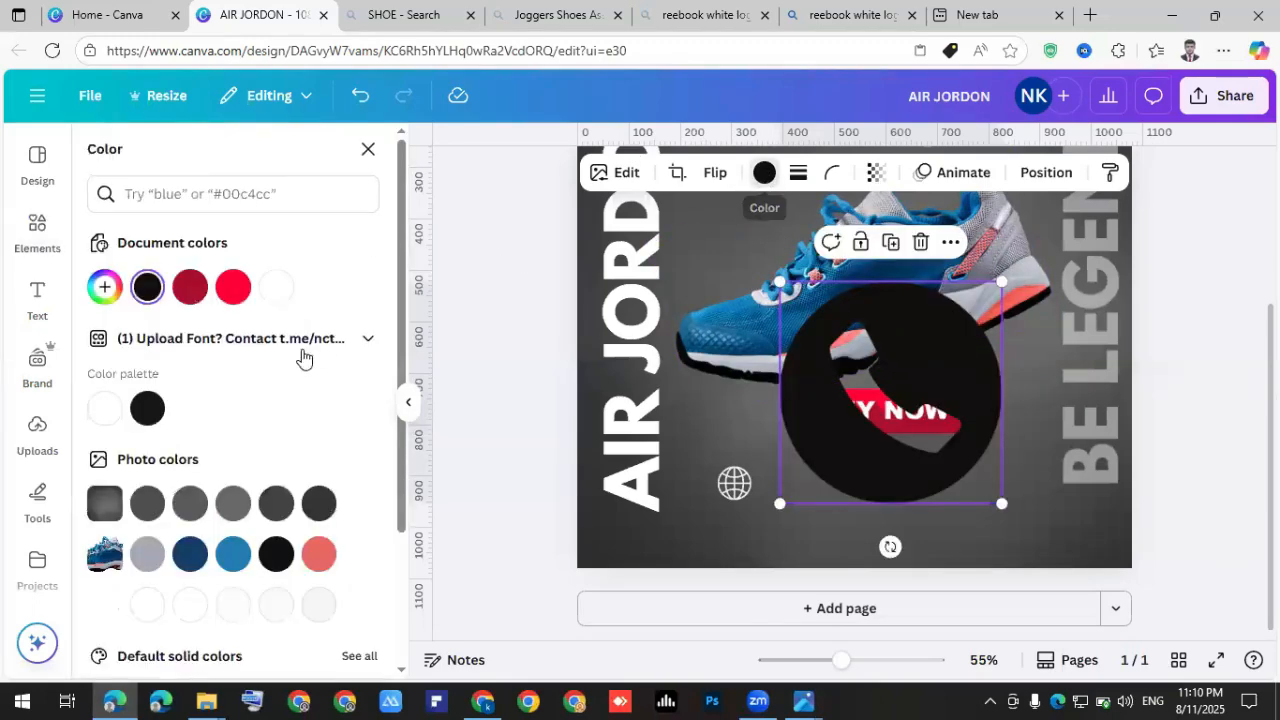
left_click(275, 289)
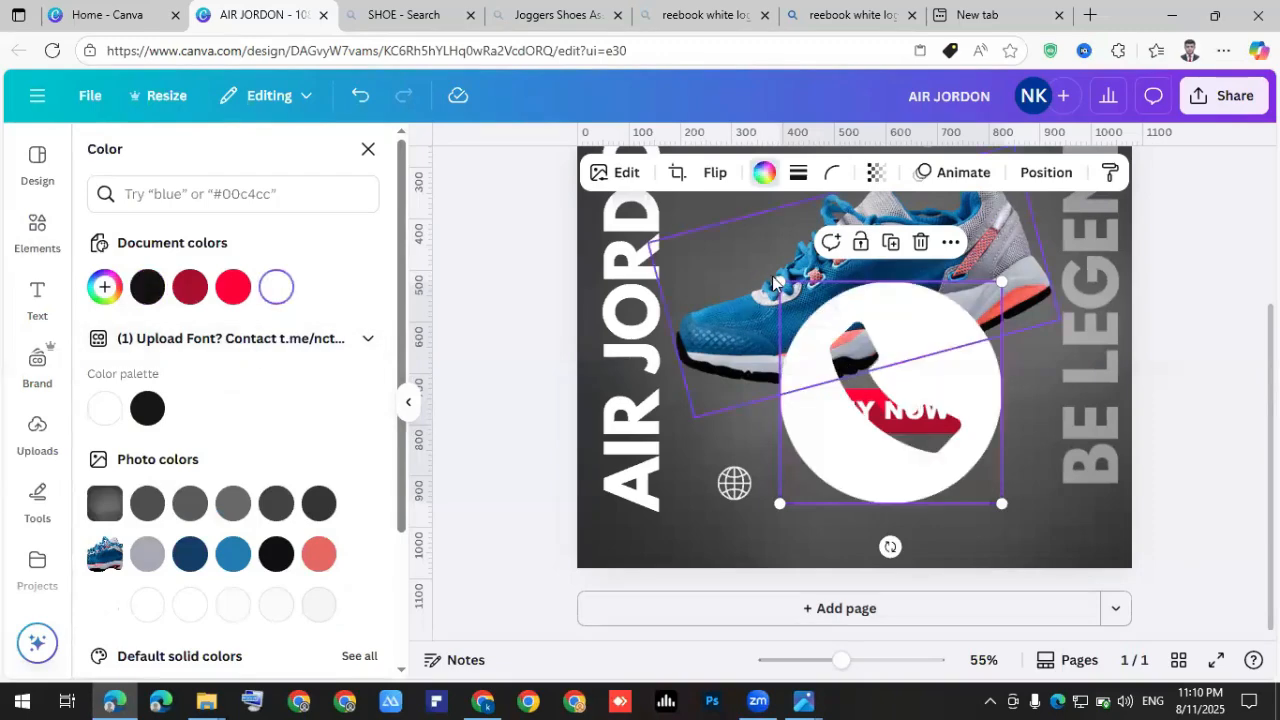
Shrink the phone icon to match the globe and place it just below.
left_click_drag(780, 282, 790, 292)
left_click_drag(915, 432, 729, 529)
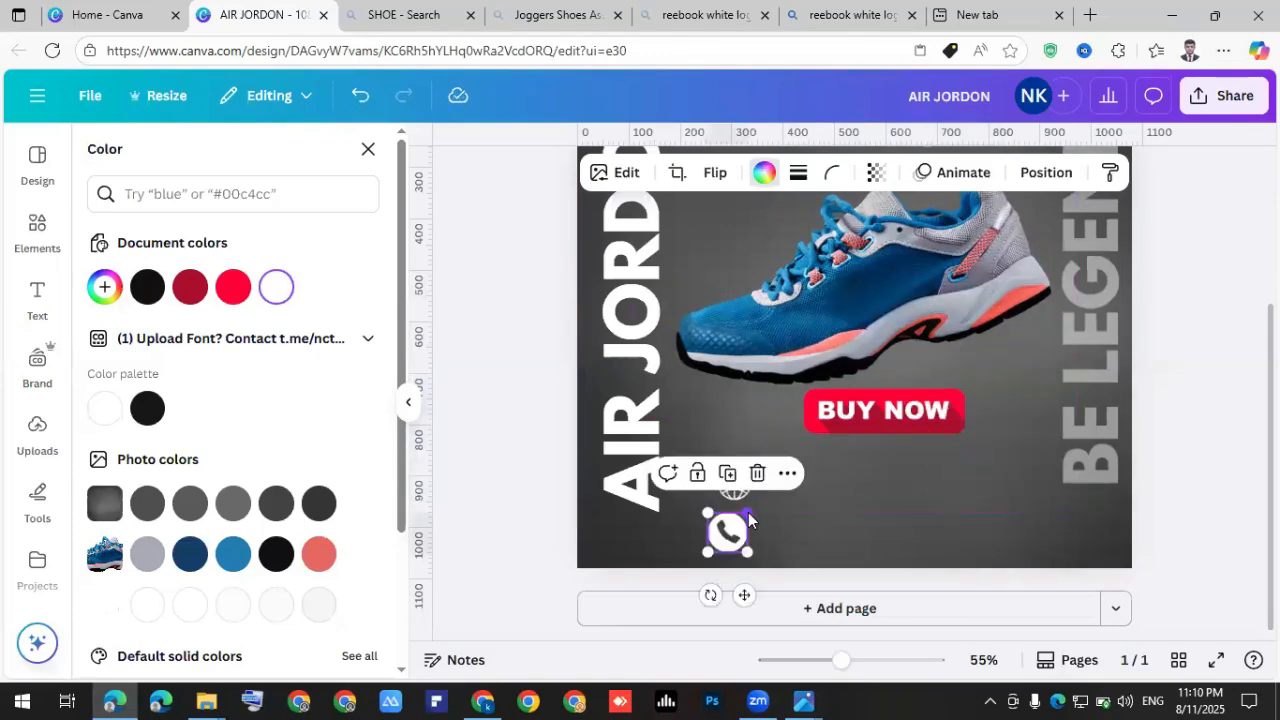
scroll(763, 527, "up", 4)
mouse_move(658, 561)
left_mouse_down()
mouse_move(710, 528)
mouse_move(713, 485)
mouse_move(668, 452)
mouse_move(669, 550)
left_mouse_up()
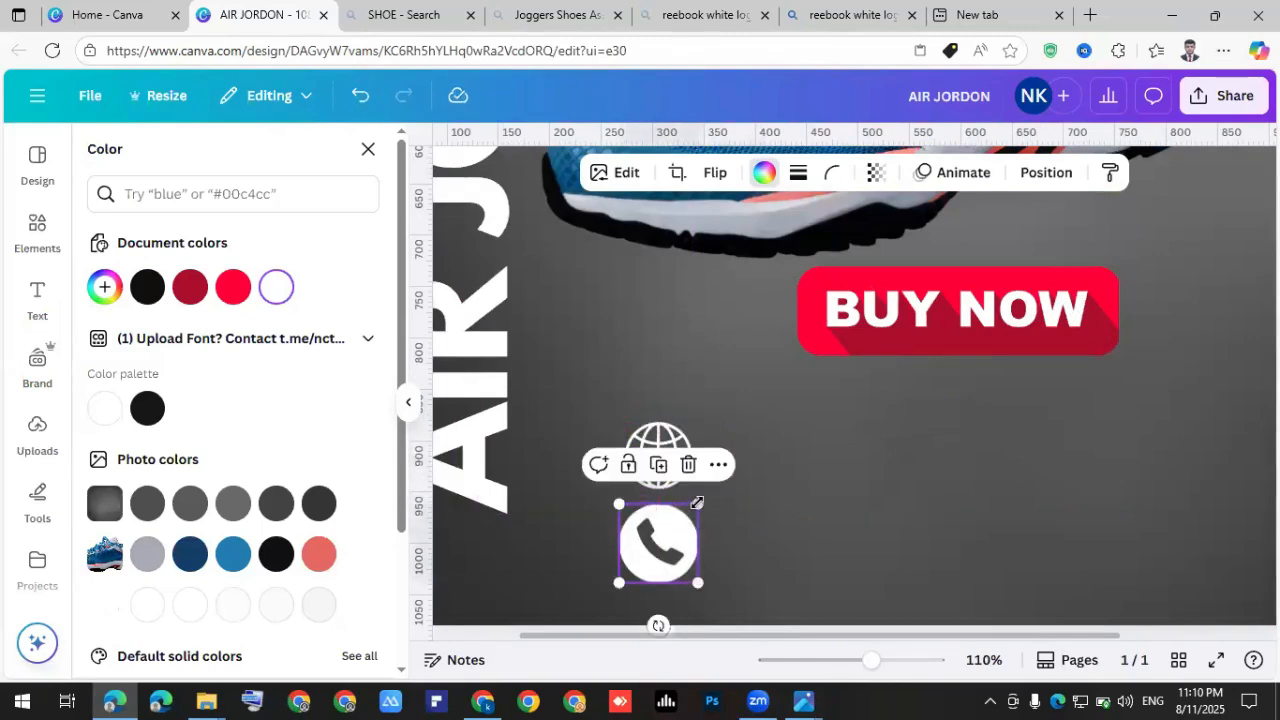
left_click_drag(693, 507, 691, 511)
left_click(725, 530)
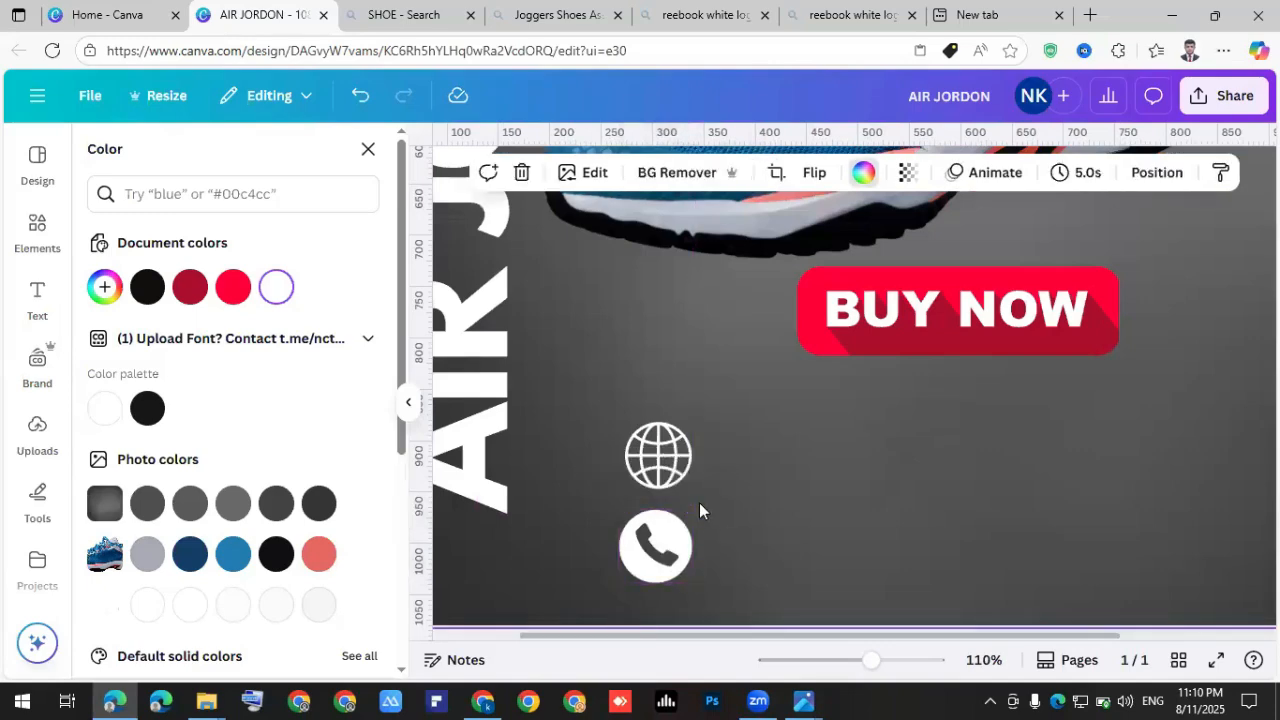
Shift the globe icon left and line the phone icon up beneath it.
scroll(699, 502, "down", 4)
left_click(711, 475)
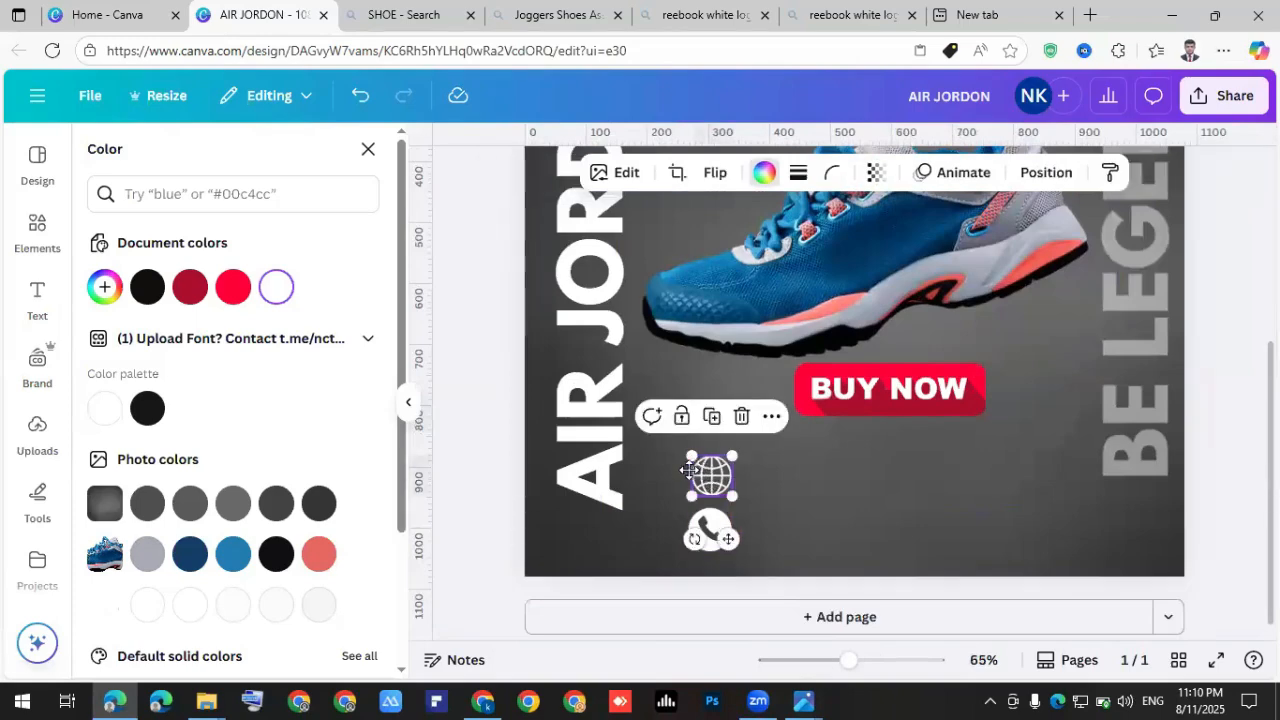
left_click_drag(711, 475, 688, 473)
left_click_drag(716, 528, 694, 523)
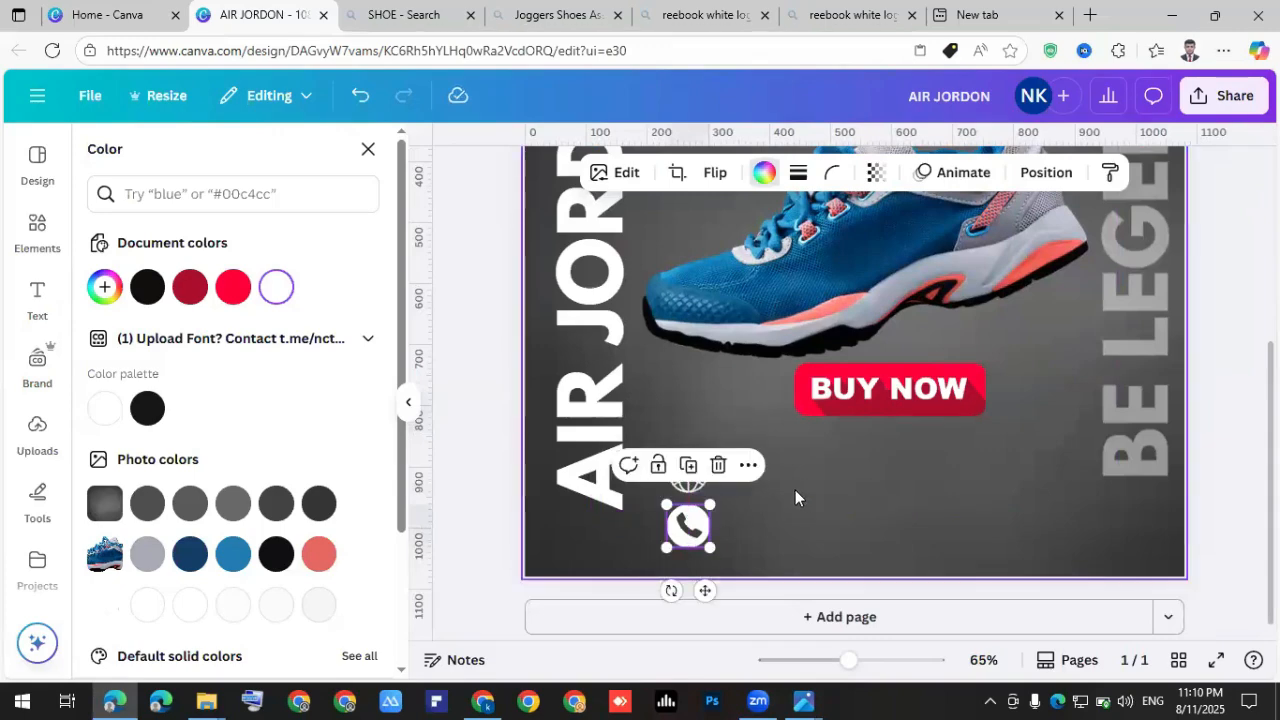
left_click(37, 297)
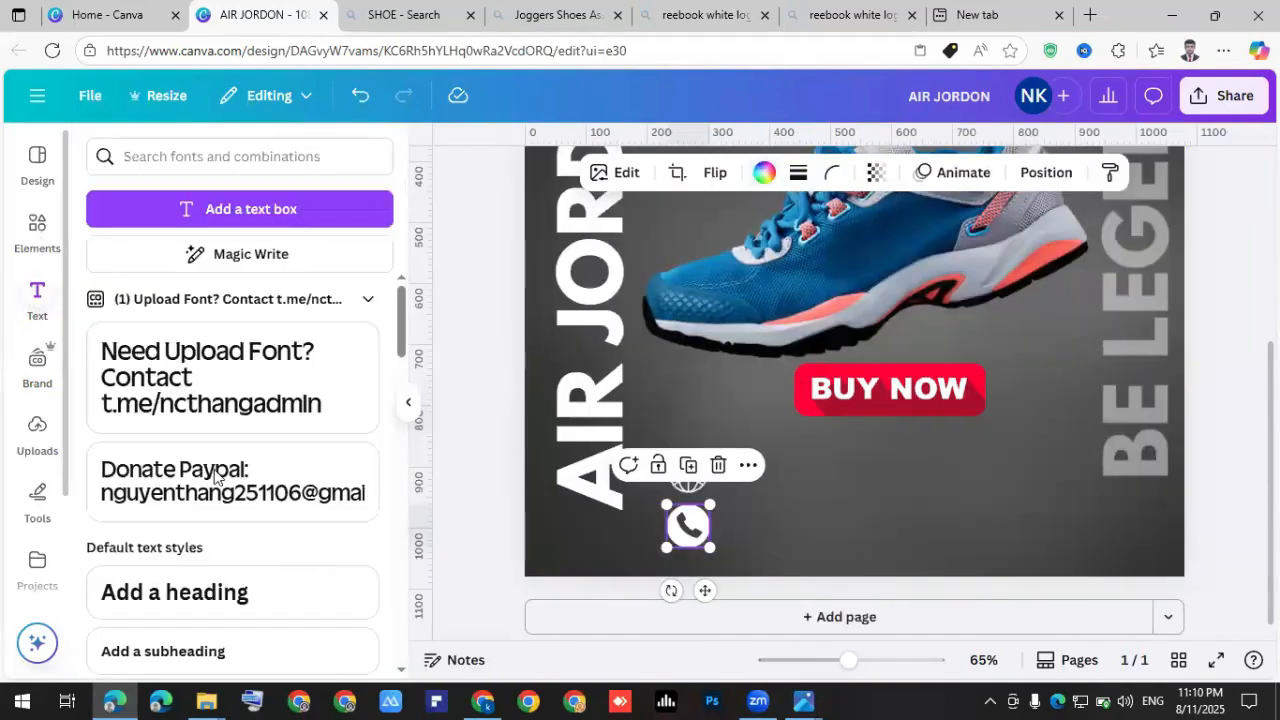
scroll(205, 440, "down", 4)
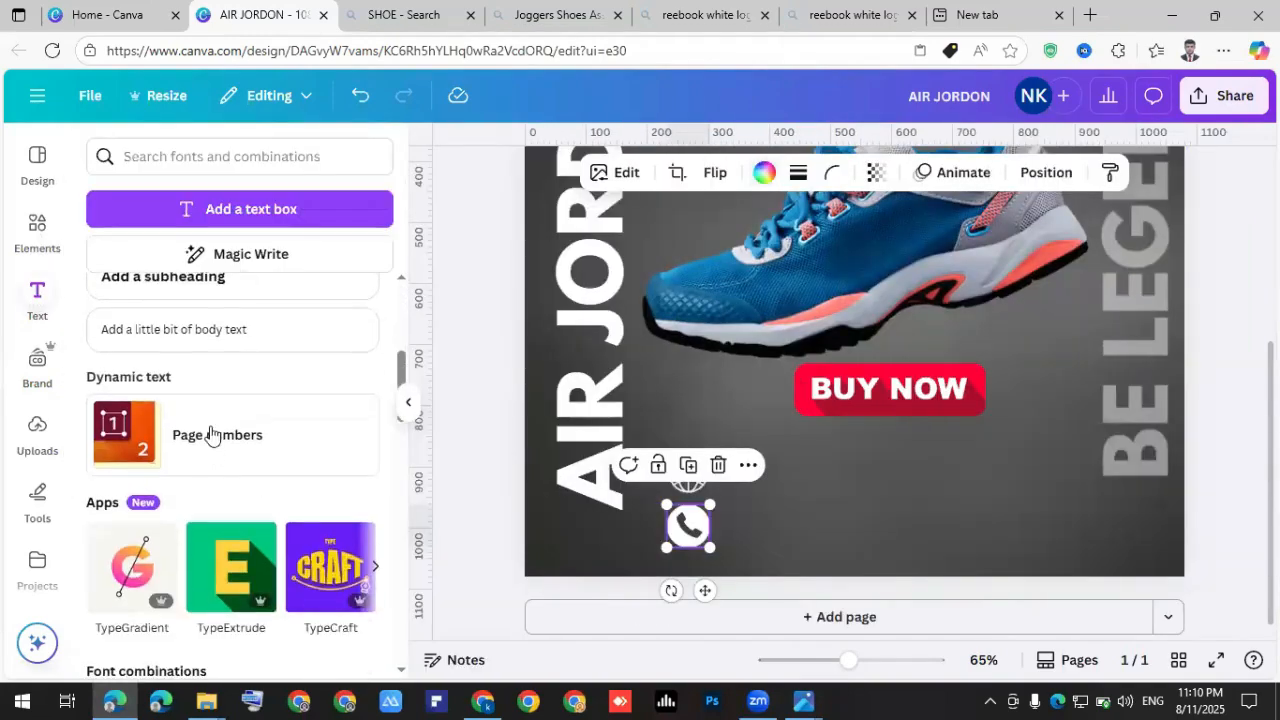
left_click(186, 289)
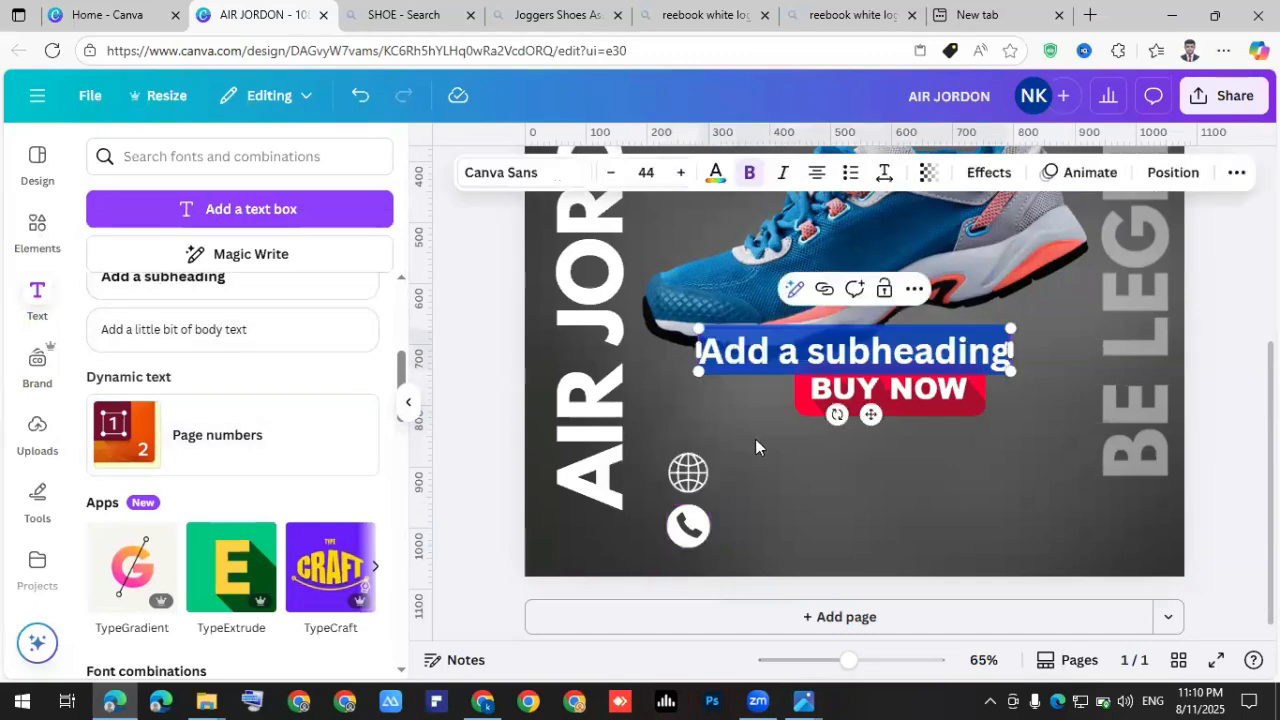
left_click(860, 425)
left_click_drag(856, 372, 876, 471)
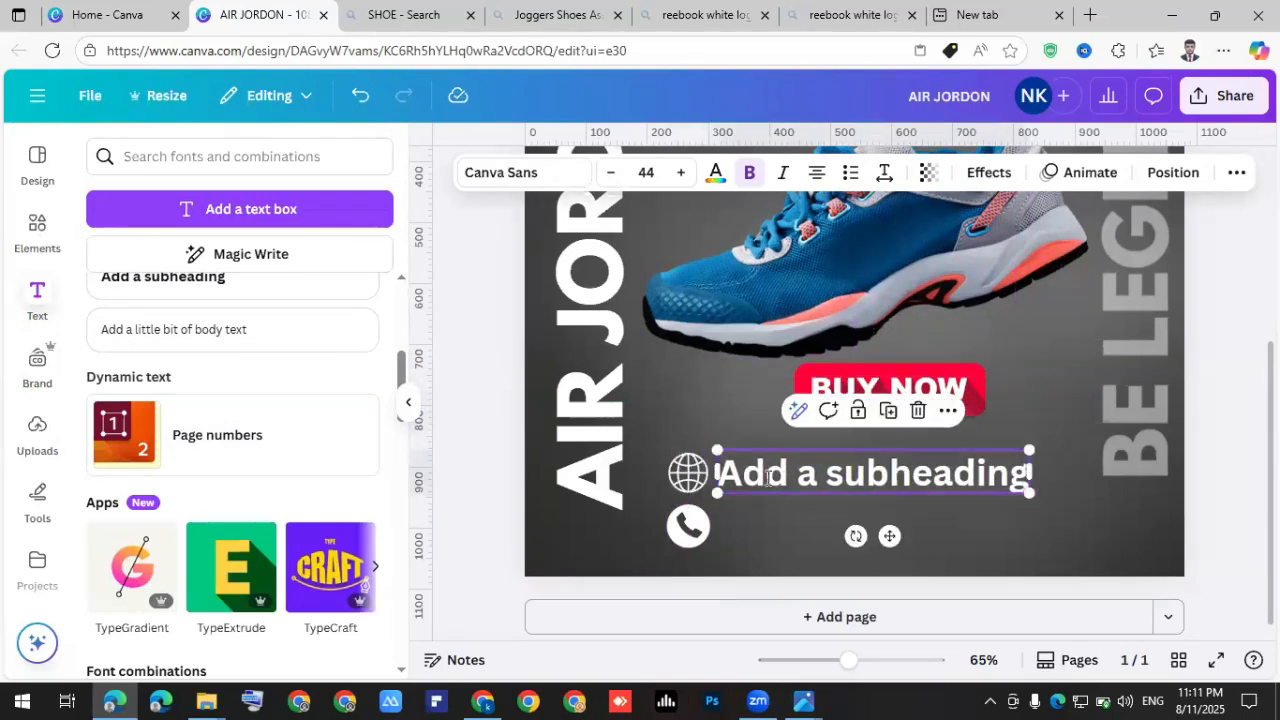
double_click(767, 477)
key("BackSpace")
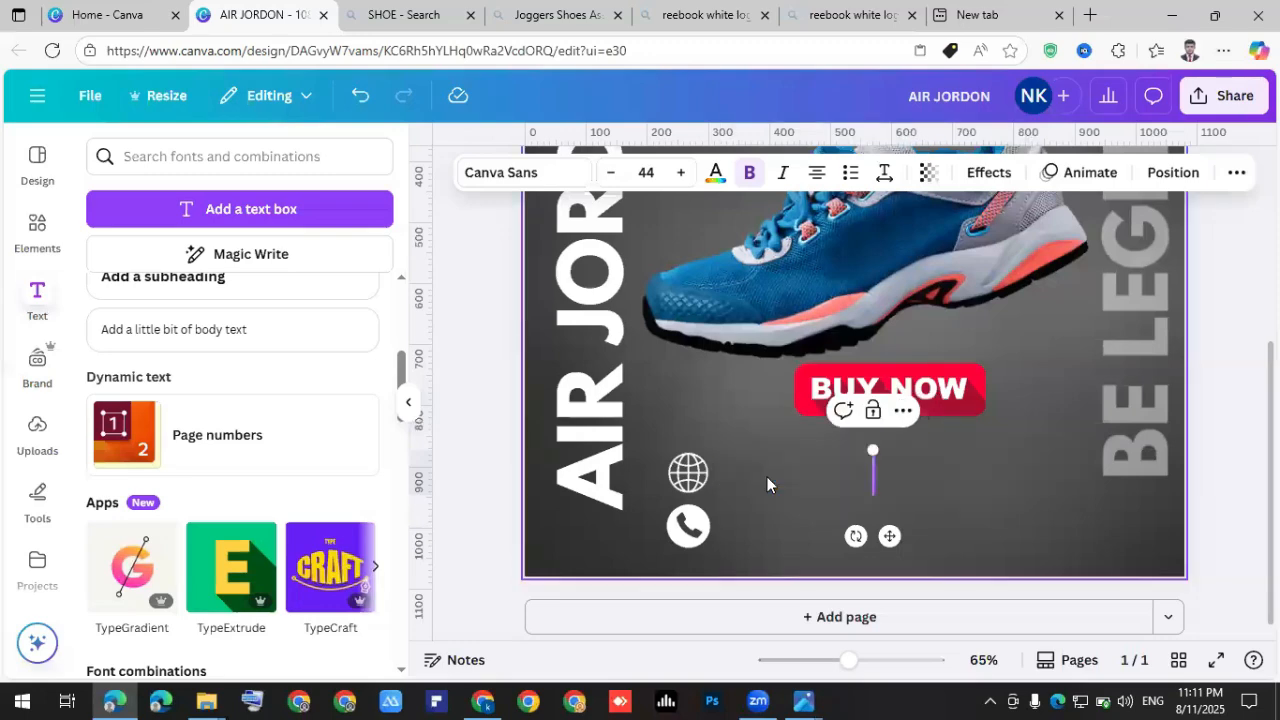
type("www")
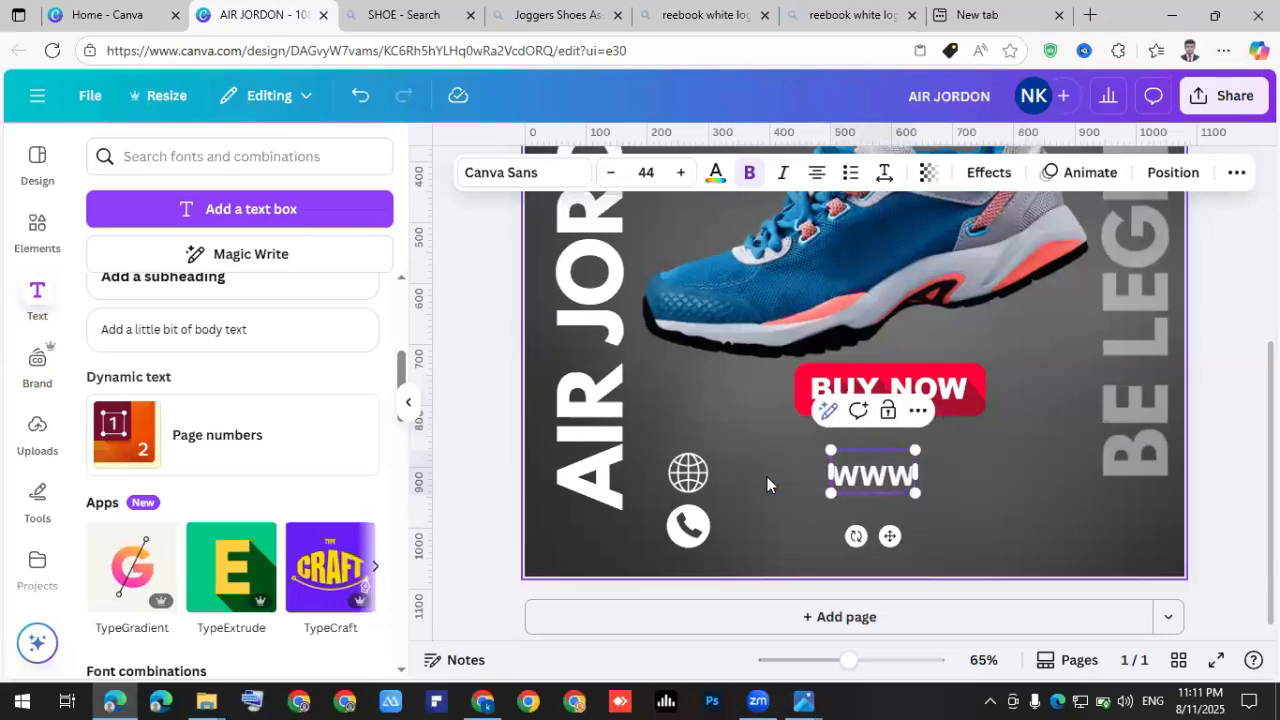
type(".airjordon.com.pk")
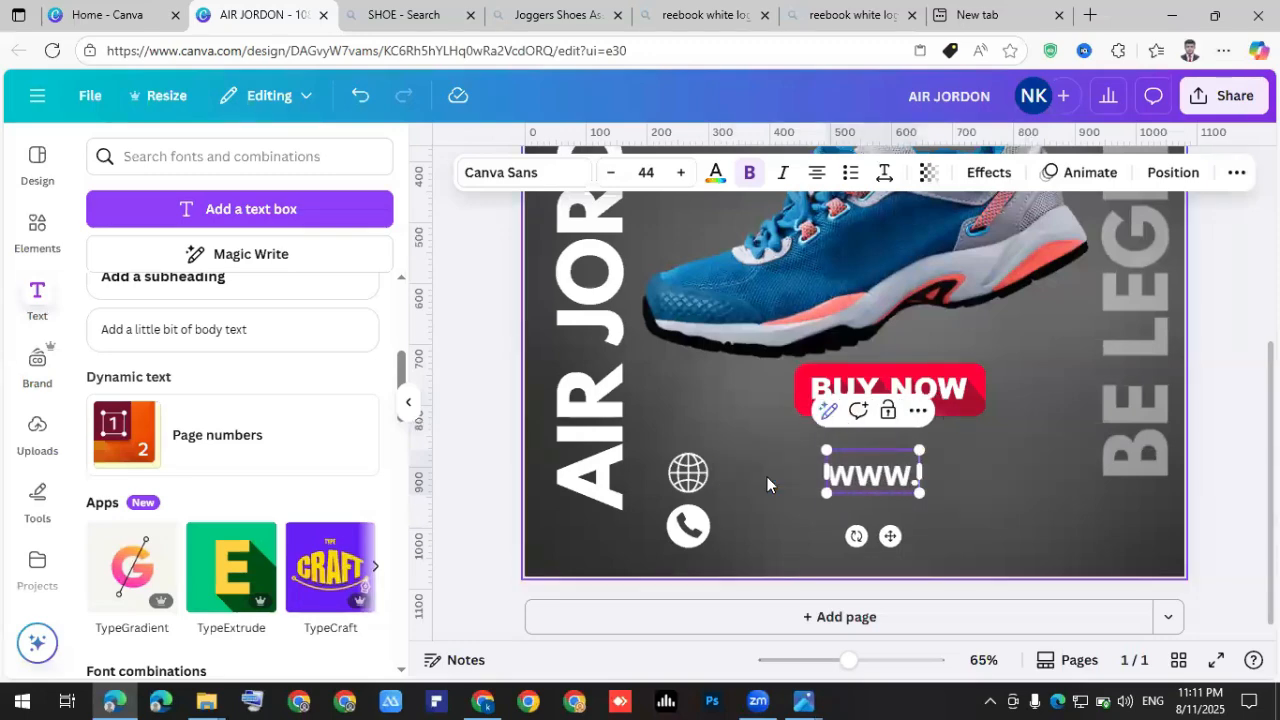
left_click(900, 480)
Reduce the website text to size 34 and turn off Bold.
left_click(888, 483)
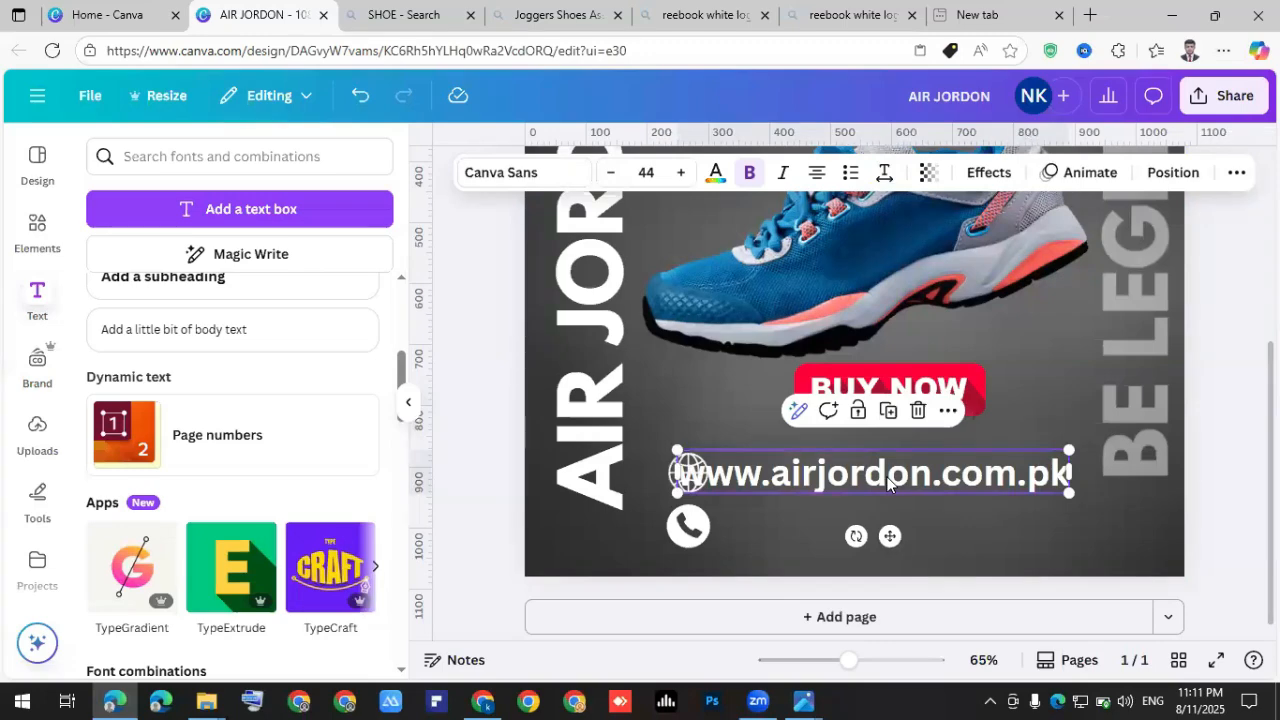
left_click(612, 176)
left_click(770, 493)
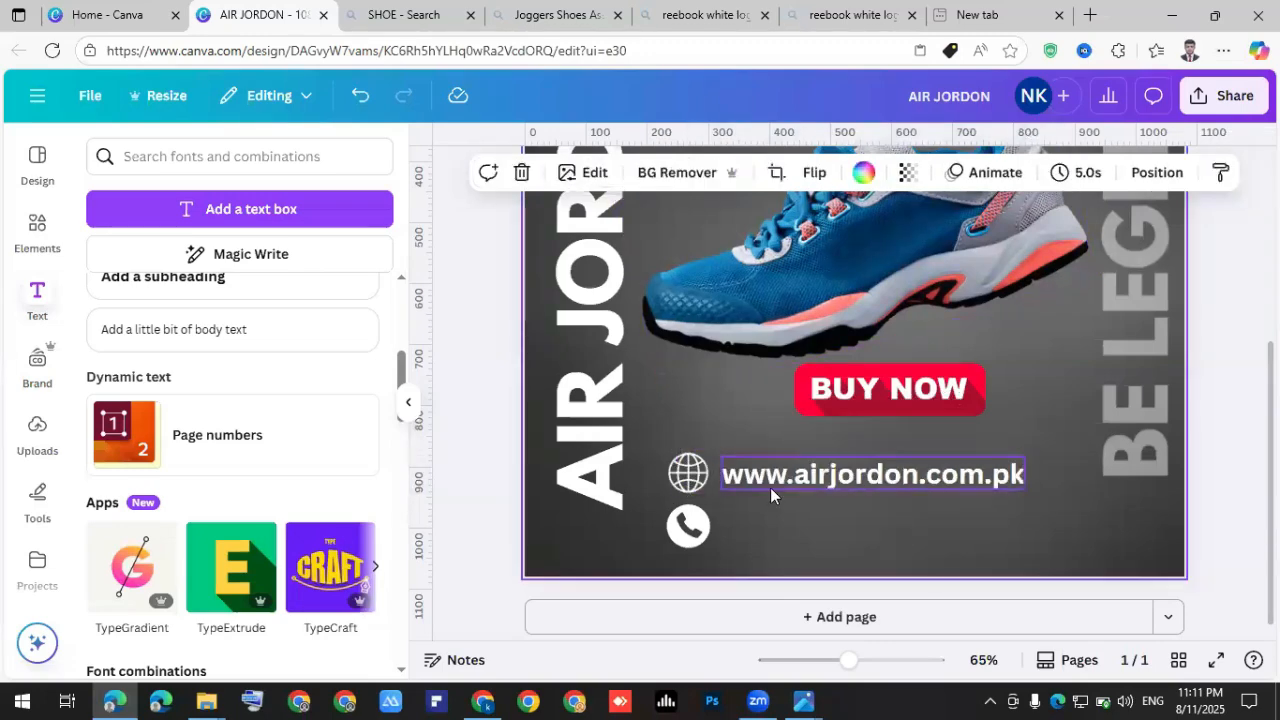
scroll(765, 484, "up", 4)
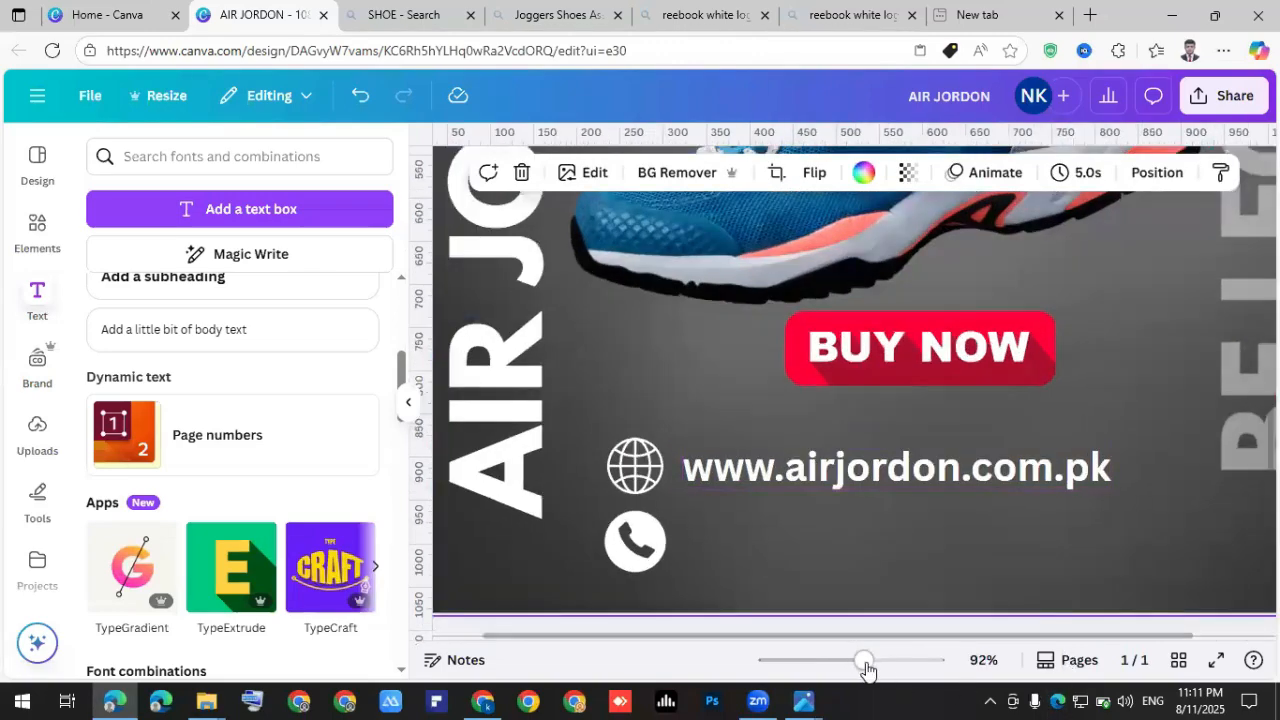
left_click_drag(826, 662, 850, 672)
left_click(870, 463)
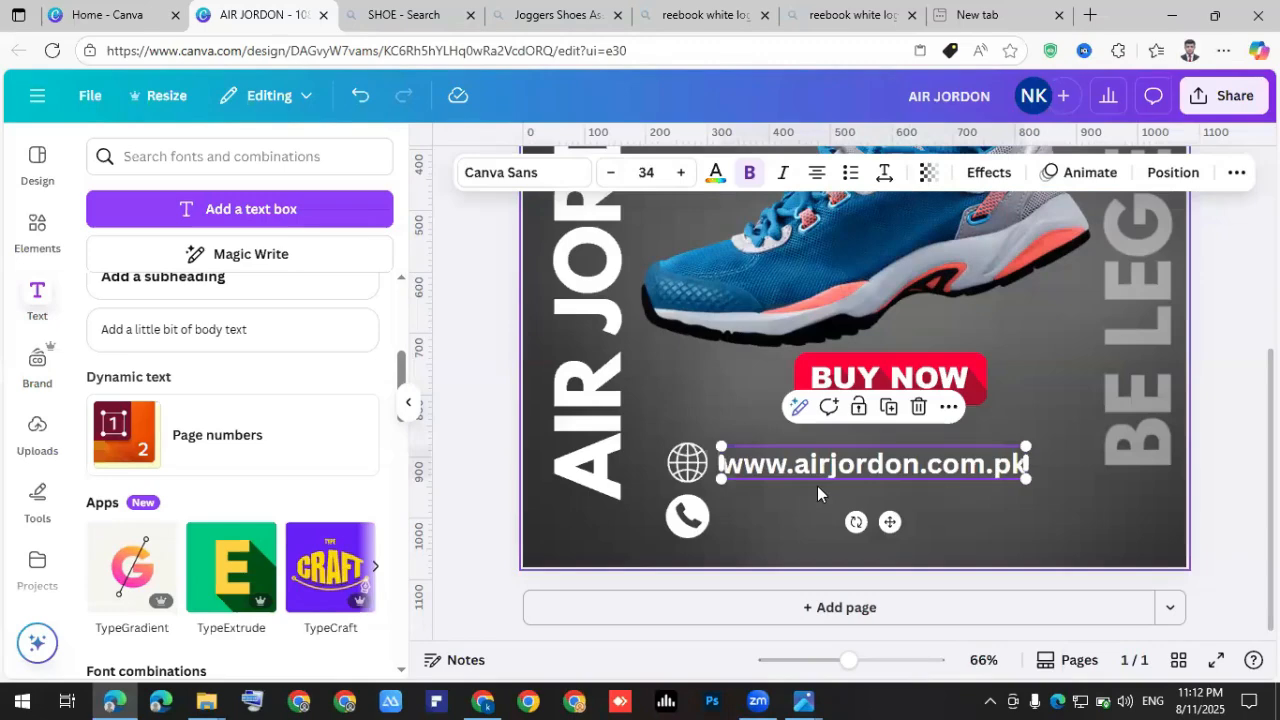
left_click(749, 184)
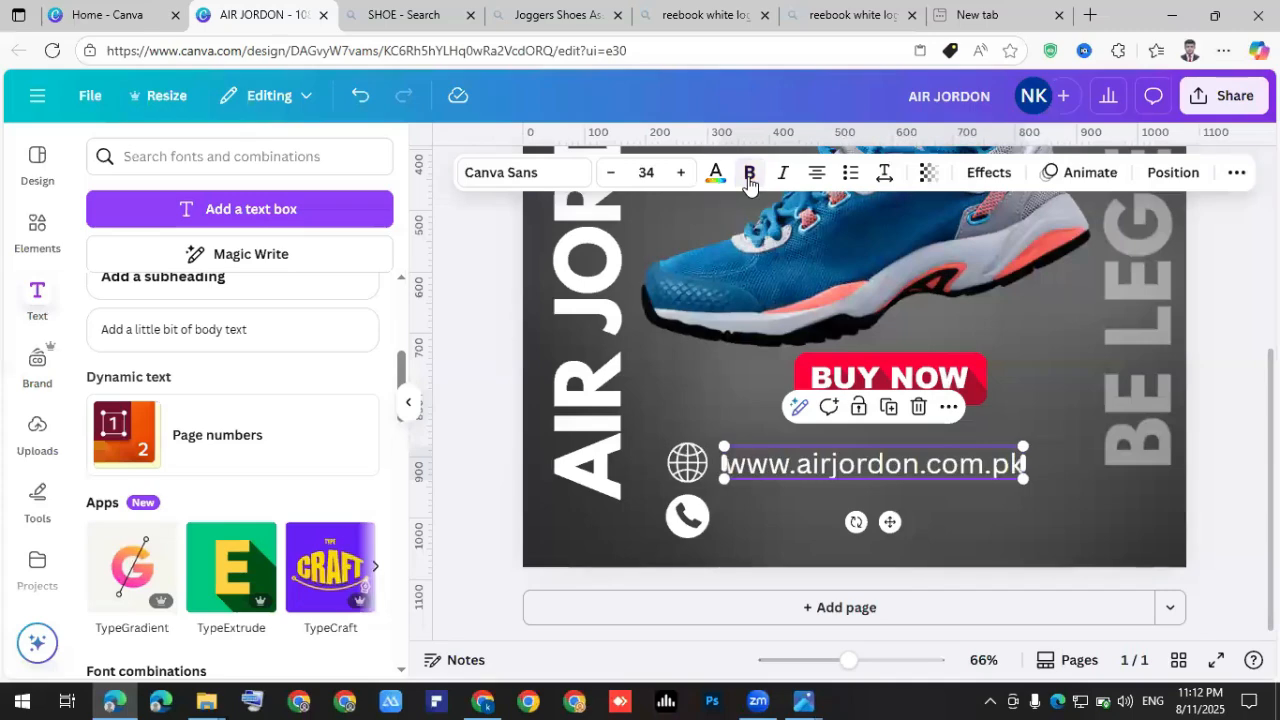
Paste a copy of the website text beside the phone icon, replace it with the phone number, and align both lines.
right_click(815, 475)
key("Escape")
right_click(902, 531)
mouse_move(902, 531)
type("www.airjordon.com.pk")
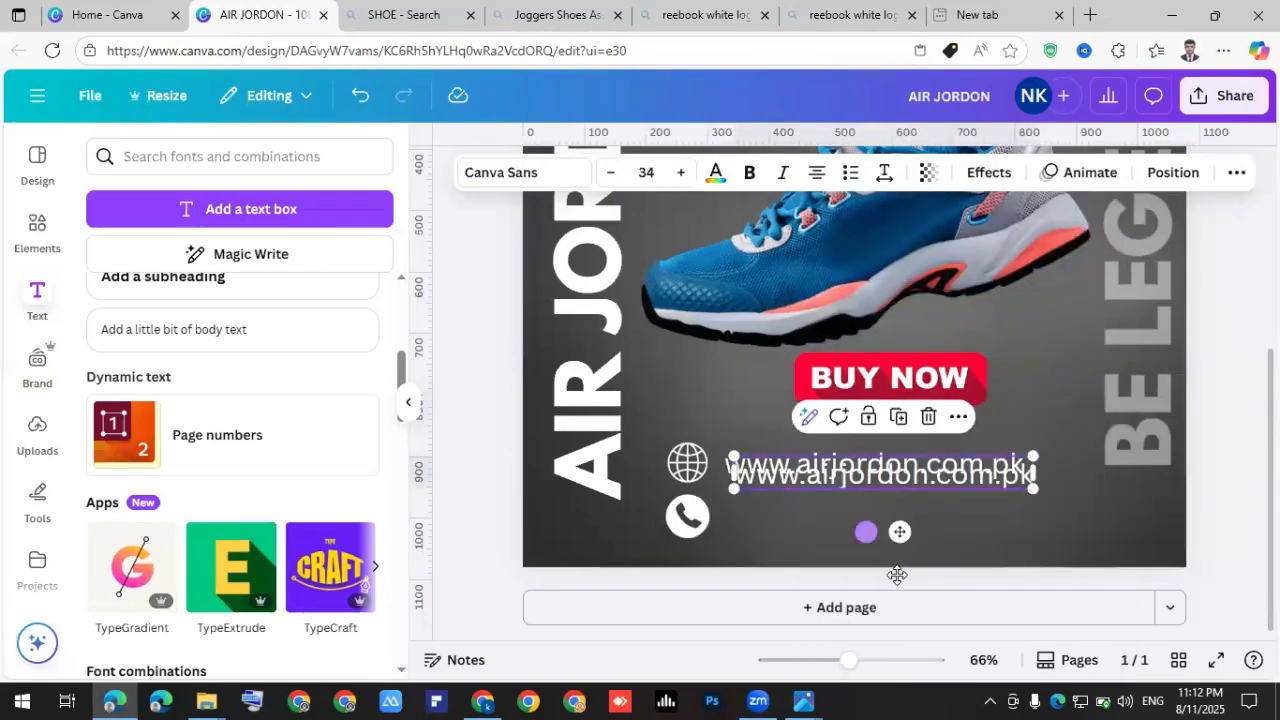
left_click_drag(881, 532, 893, 567)
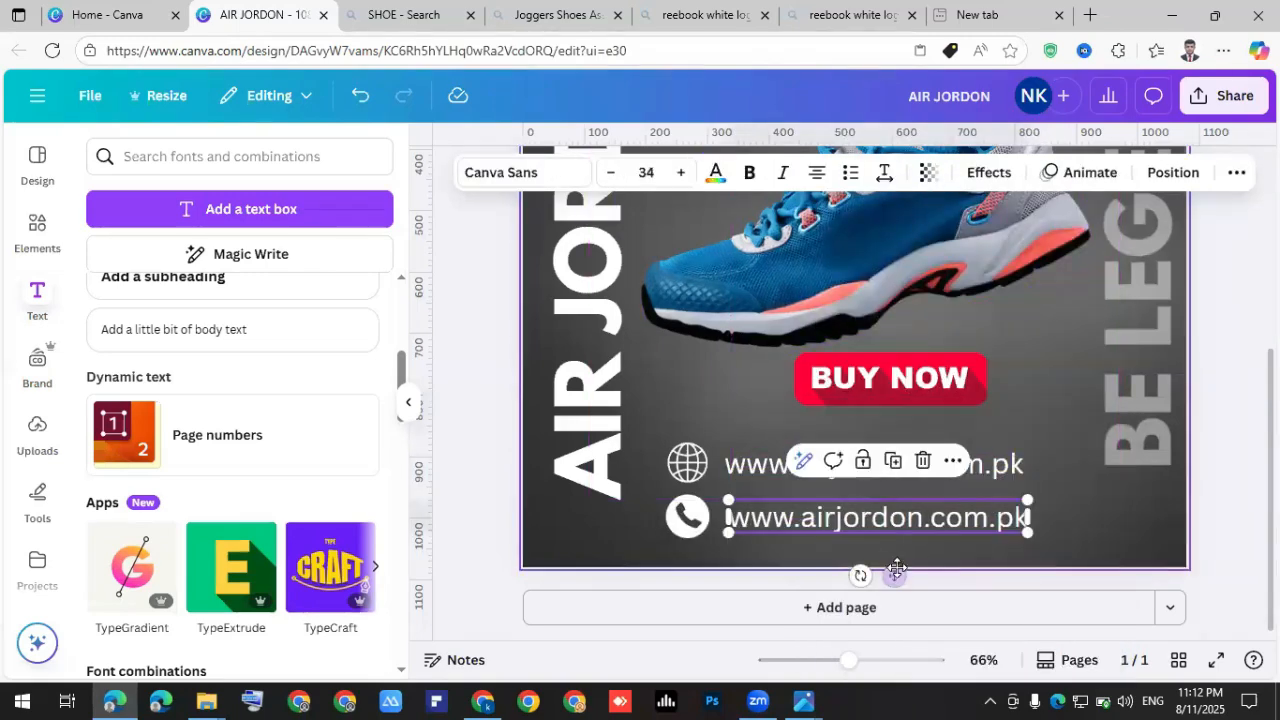
double_click(877, 515)
key("BackSpace")
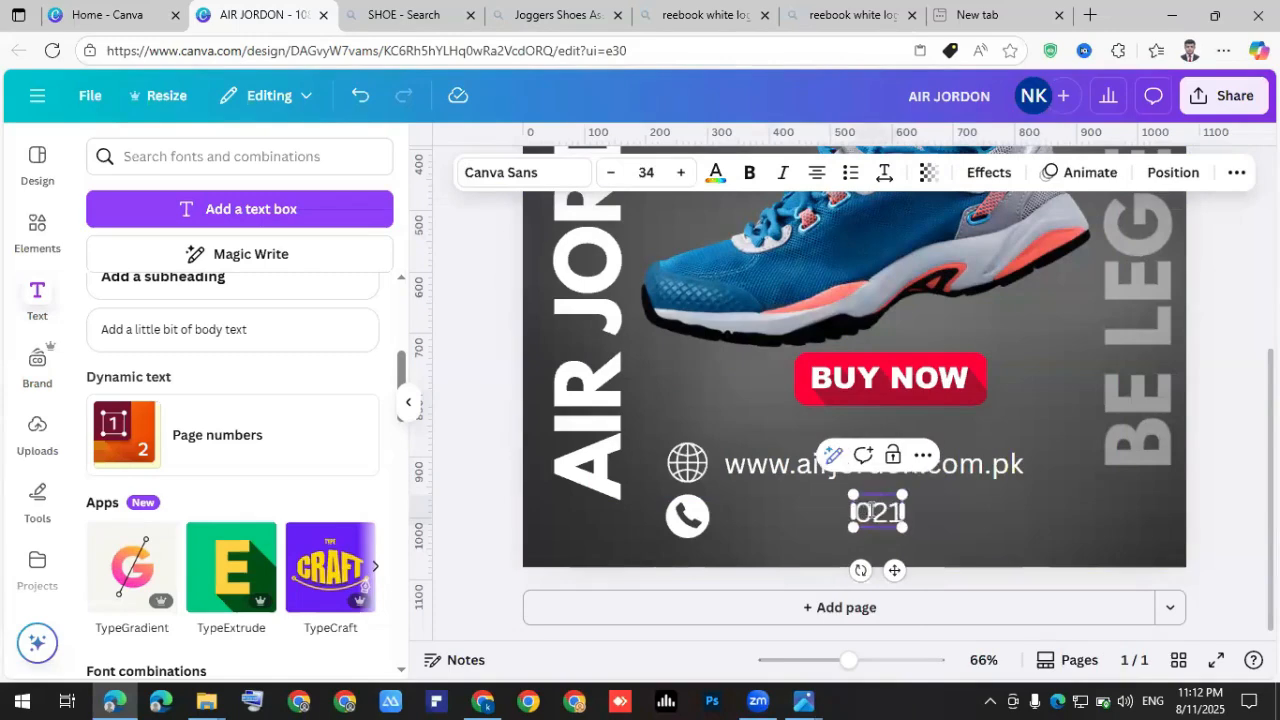
mouse_move(867, 510)
left_mouse_down()
mouse_move(848, 512)
mouse_move(860, 512)
left_mouse_up()
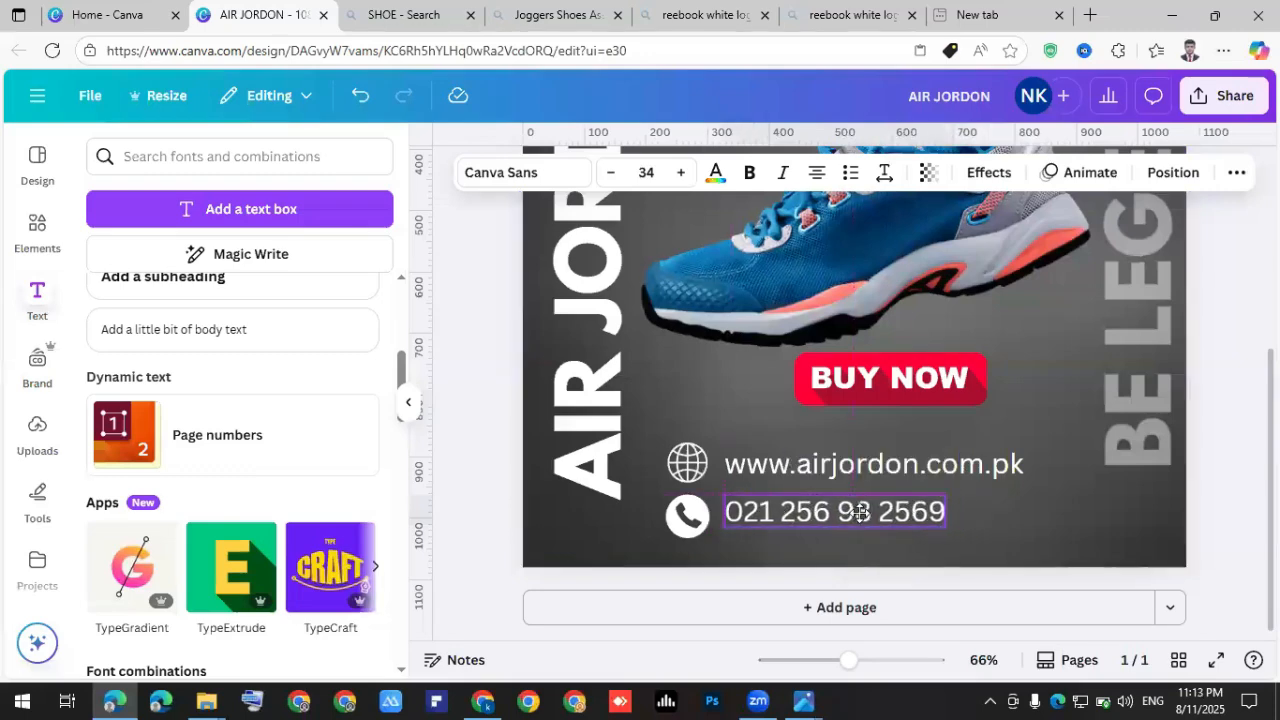
left_click(948, 462)
left_click_drag(948, 459, 954, 464)
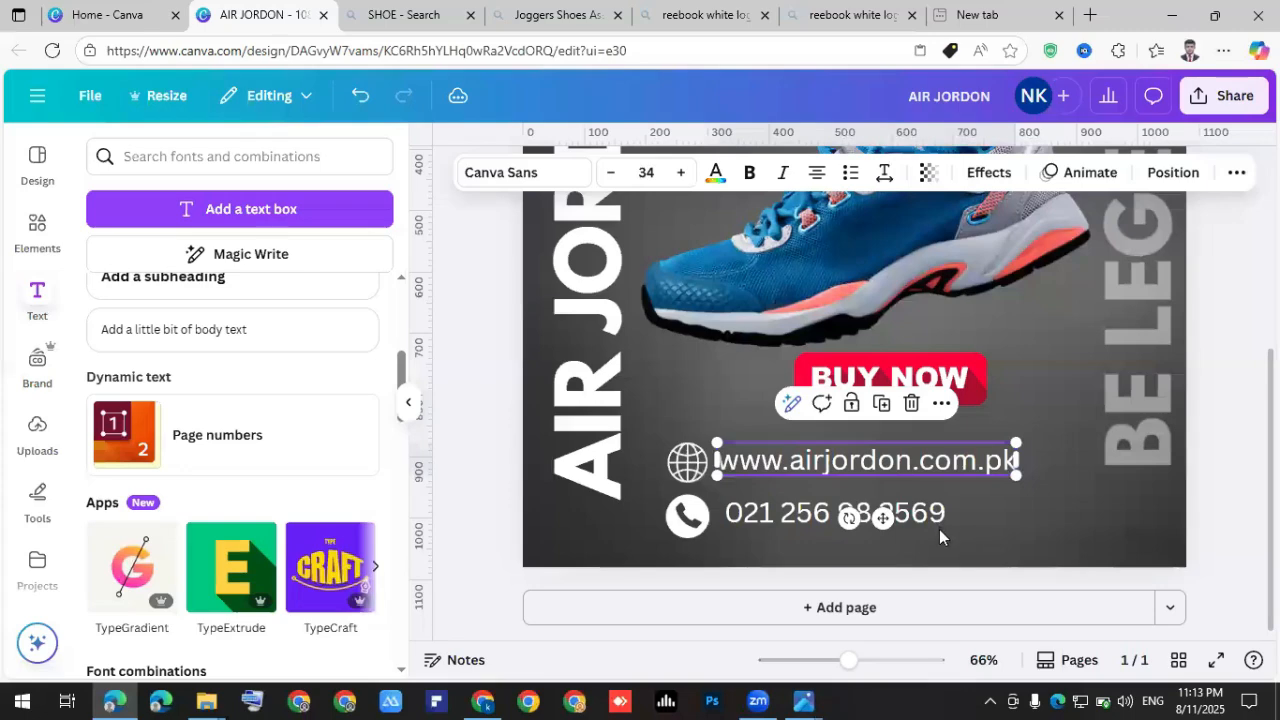
Set the phone number to size 28 bold and centre the BUY NOW button.
left_click(882, 518)
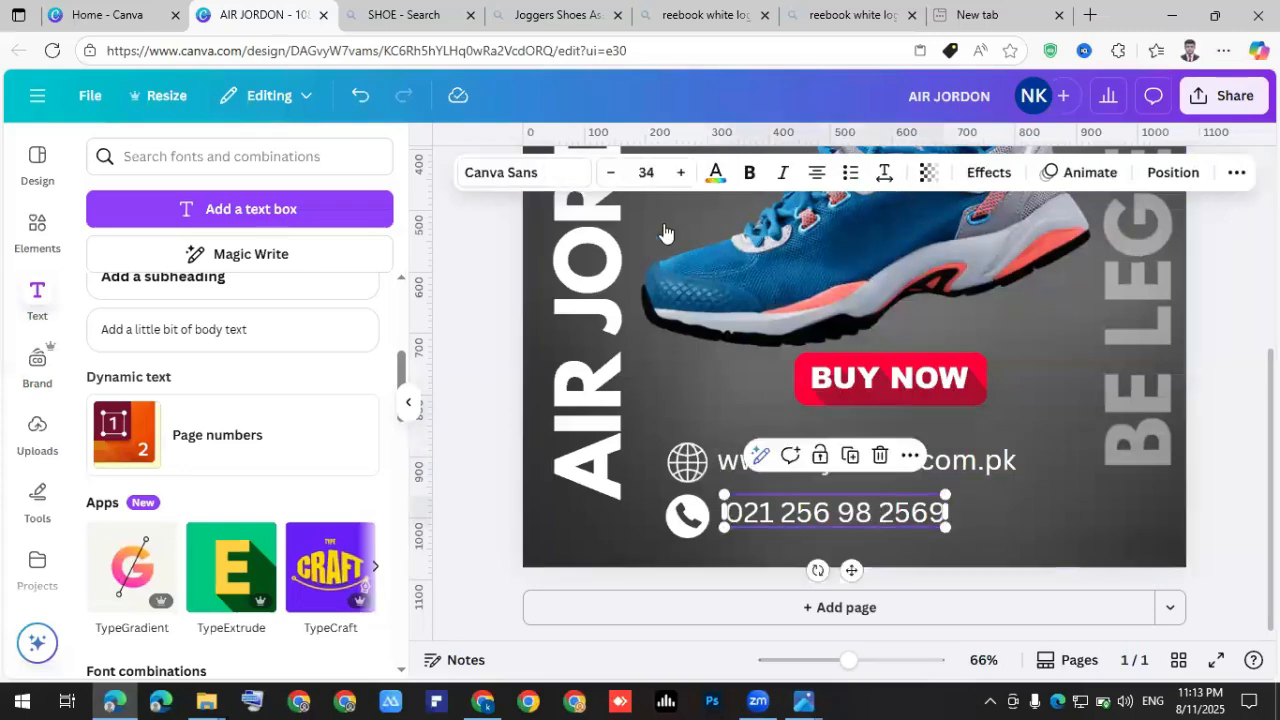
left_click(611, 173)
left_click(611, 173)
left_click(611, 173)
left_click(611, 173)
left_click(611, 173)
left_click(611, 173)
left_click(748, 173)
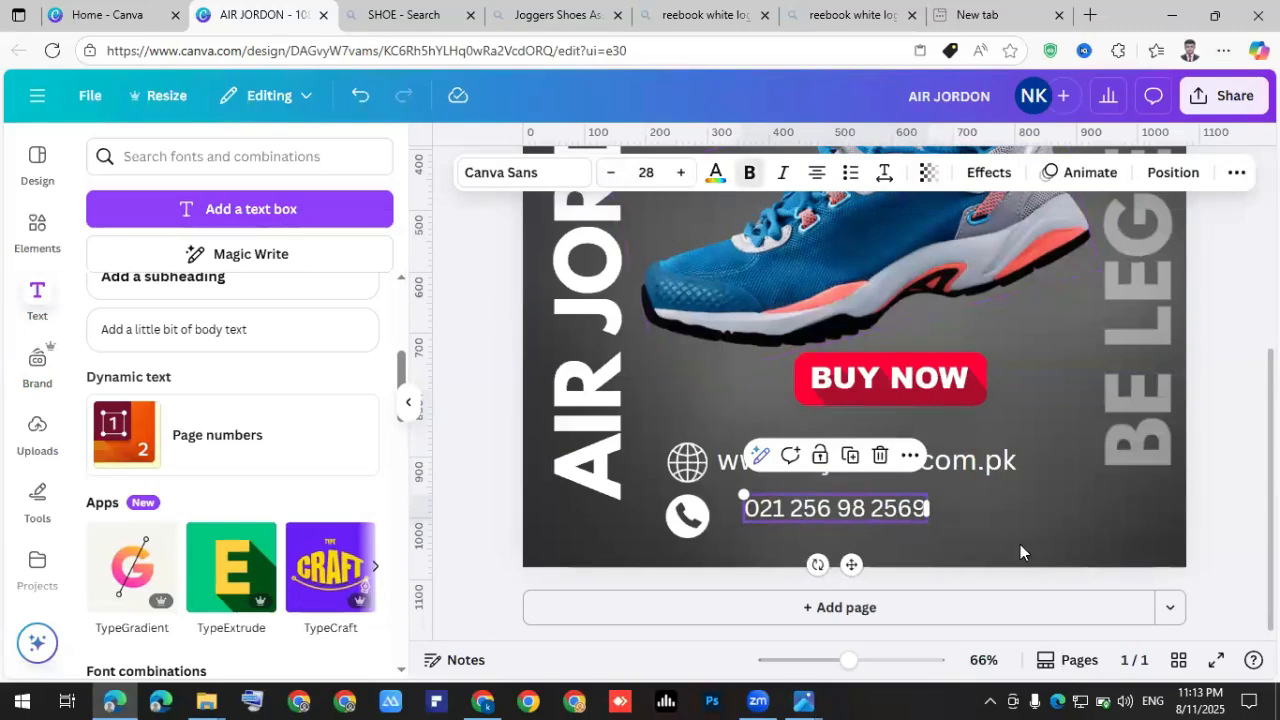
left_click(740, 466)
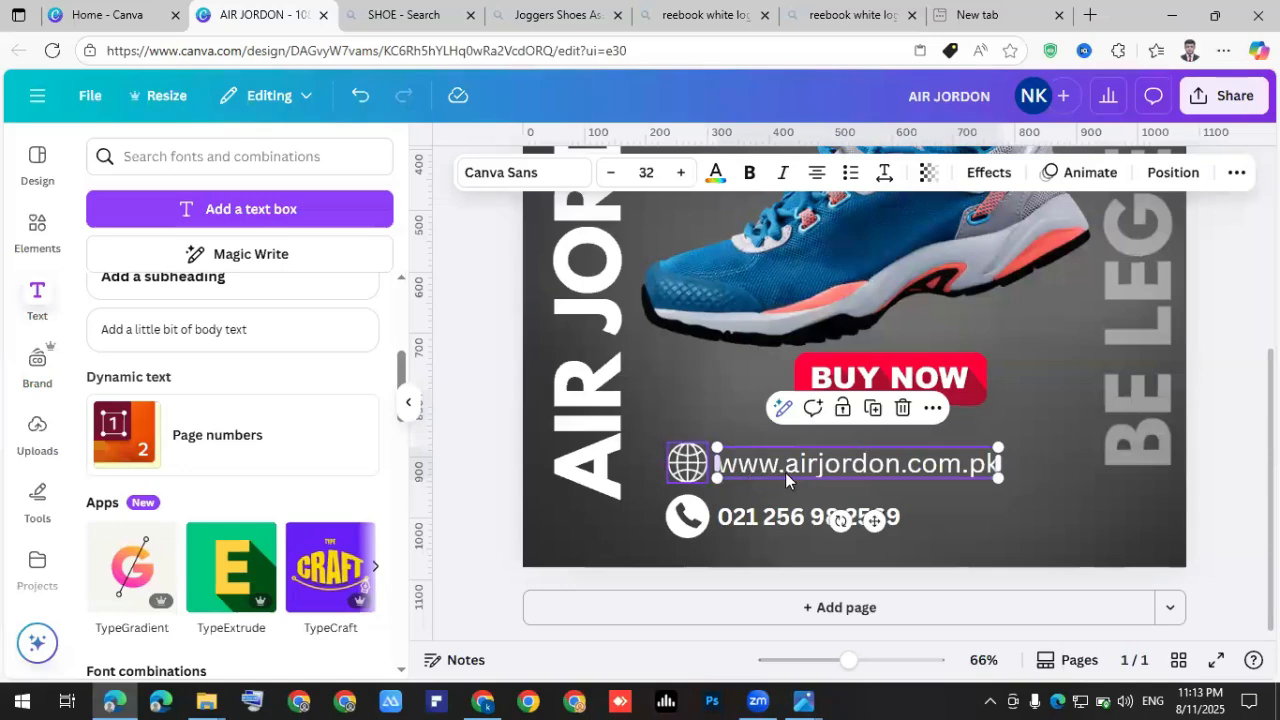
left_click(973, 531)
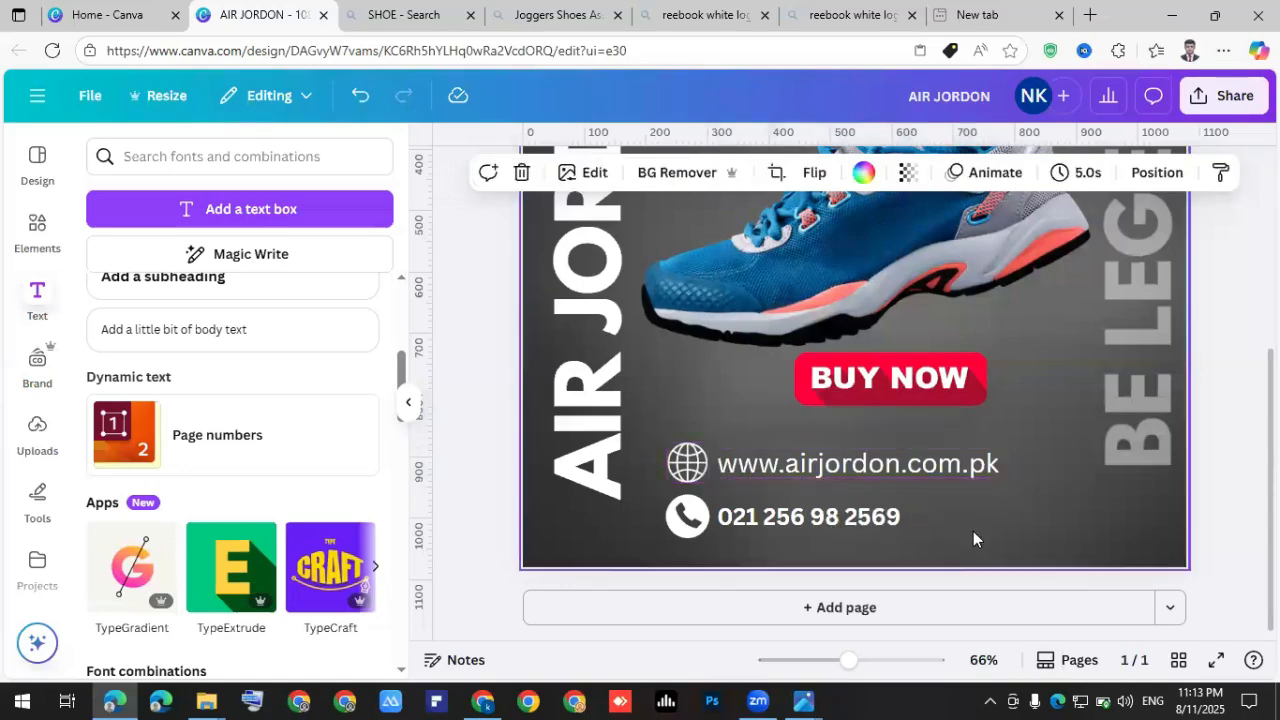
left_click_drag(886, 391, 887, 402)
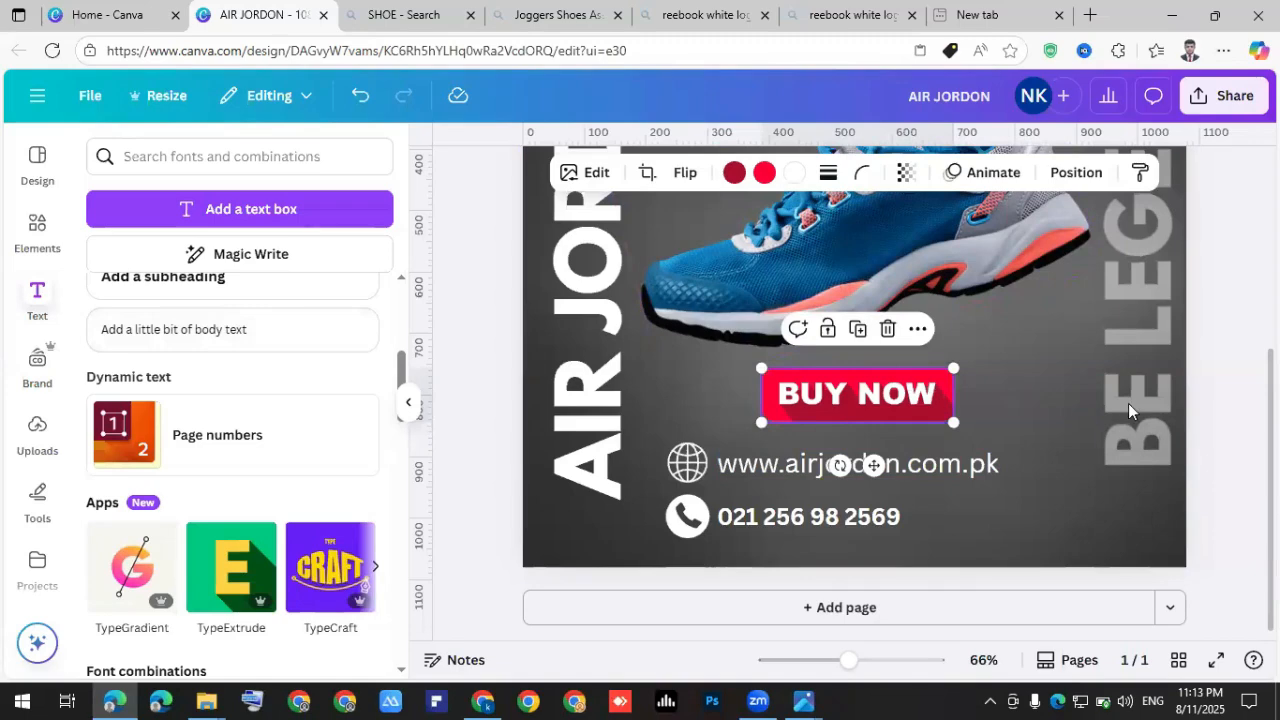
left_click(1160, 410)
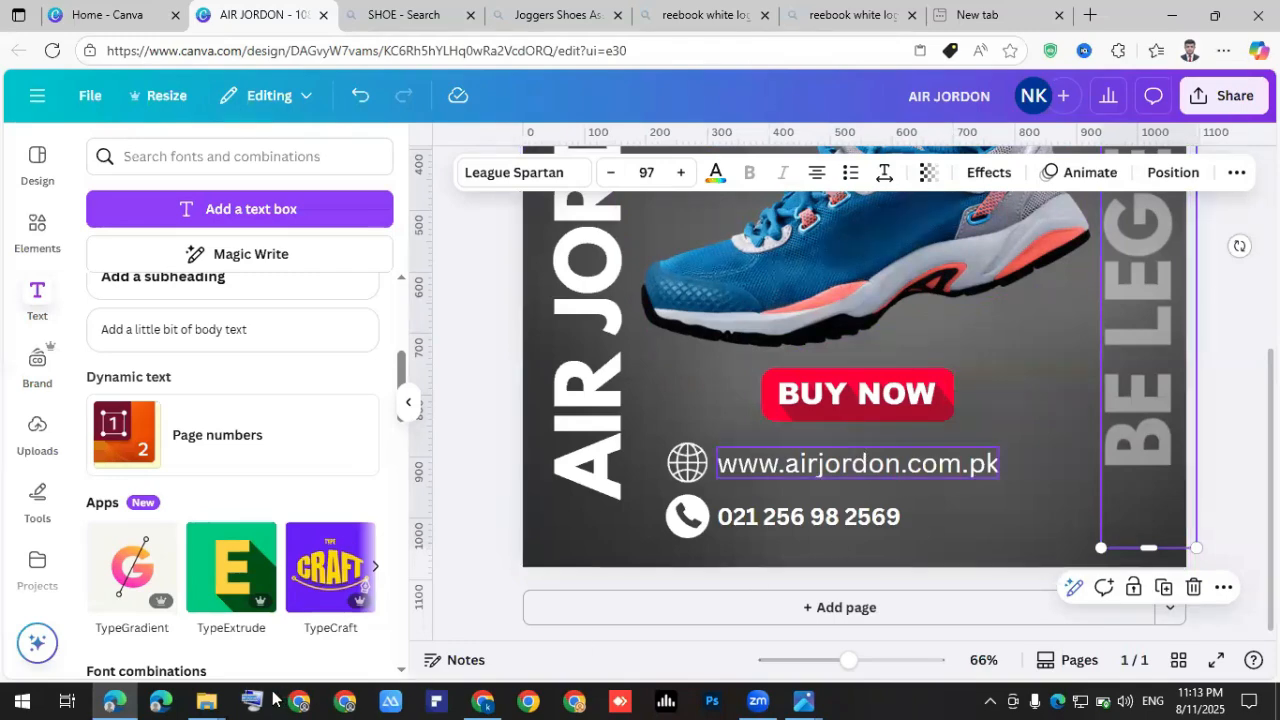
Alt-drag the vertical BE LEGEND text to duplicate it to the left.
key("ctrl+super+o")
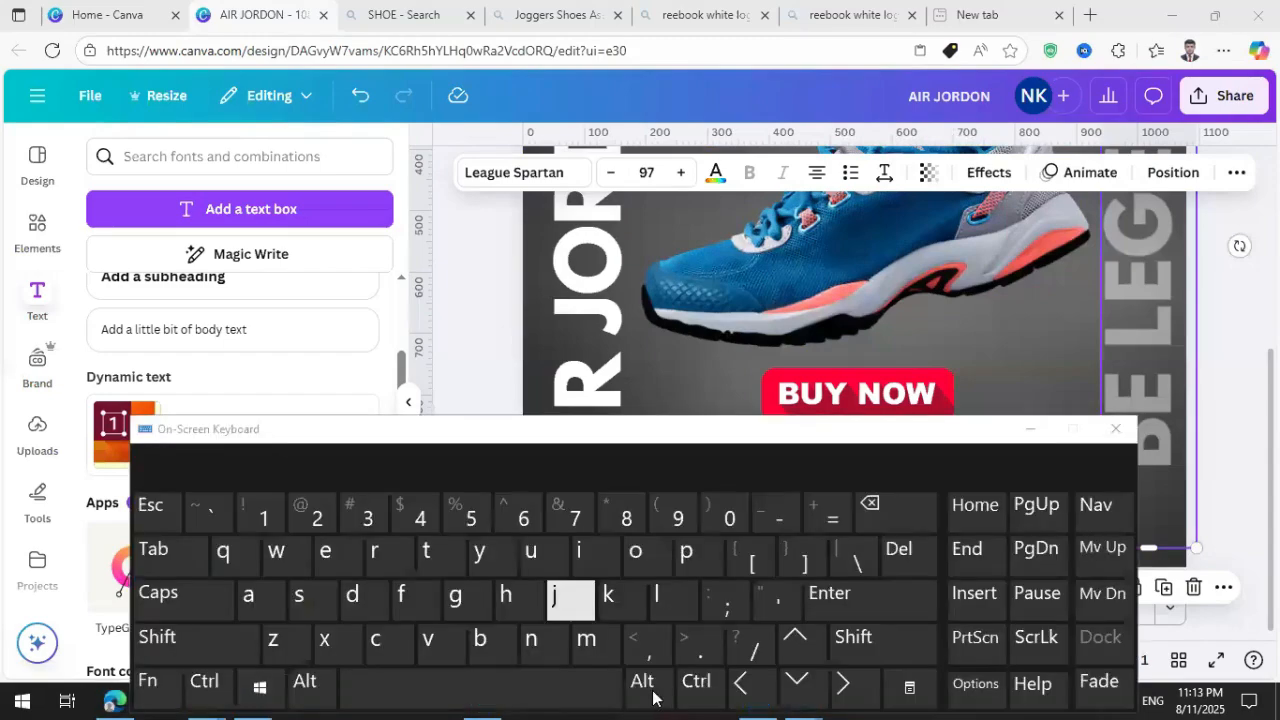
left_click(312, 686)
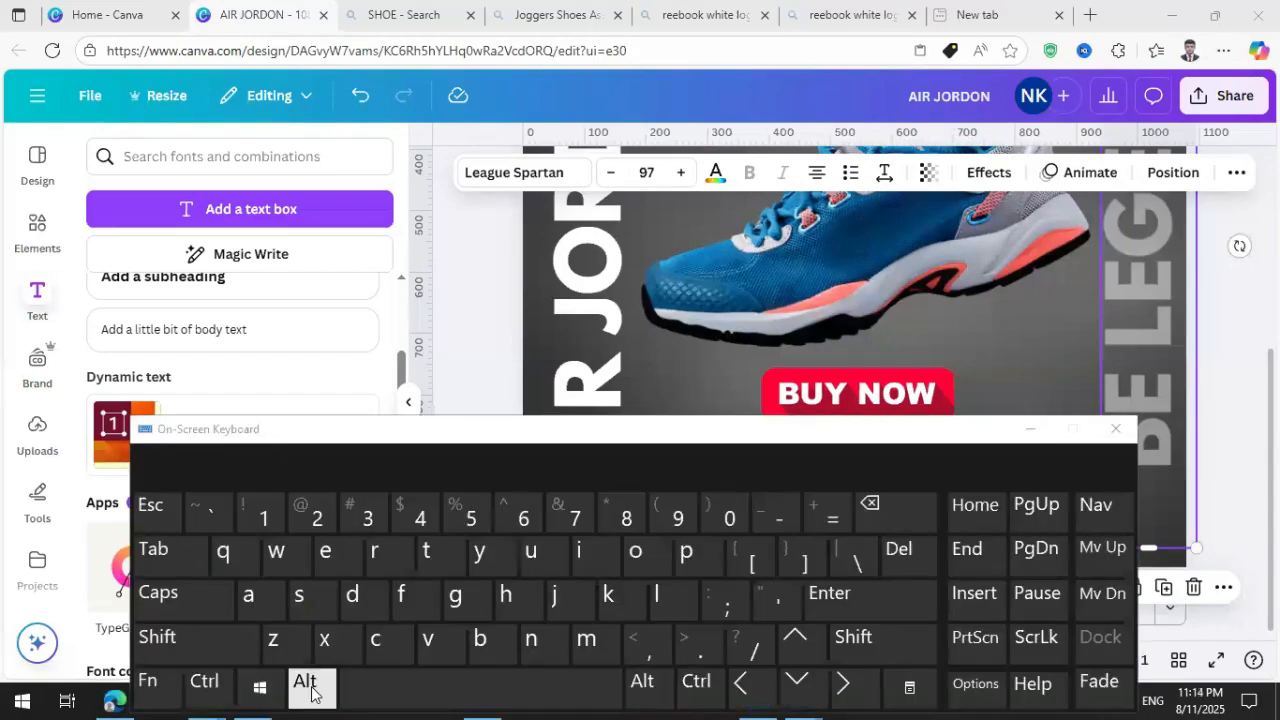
left_click(1115, 429)
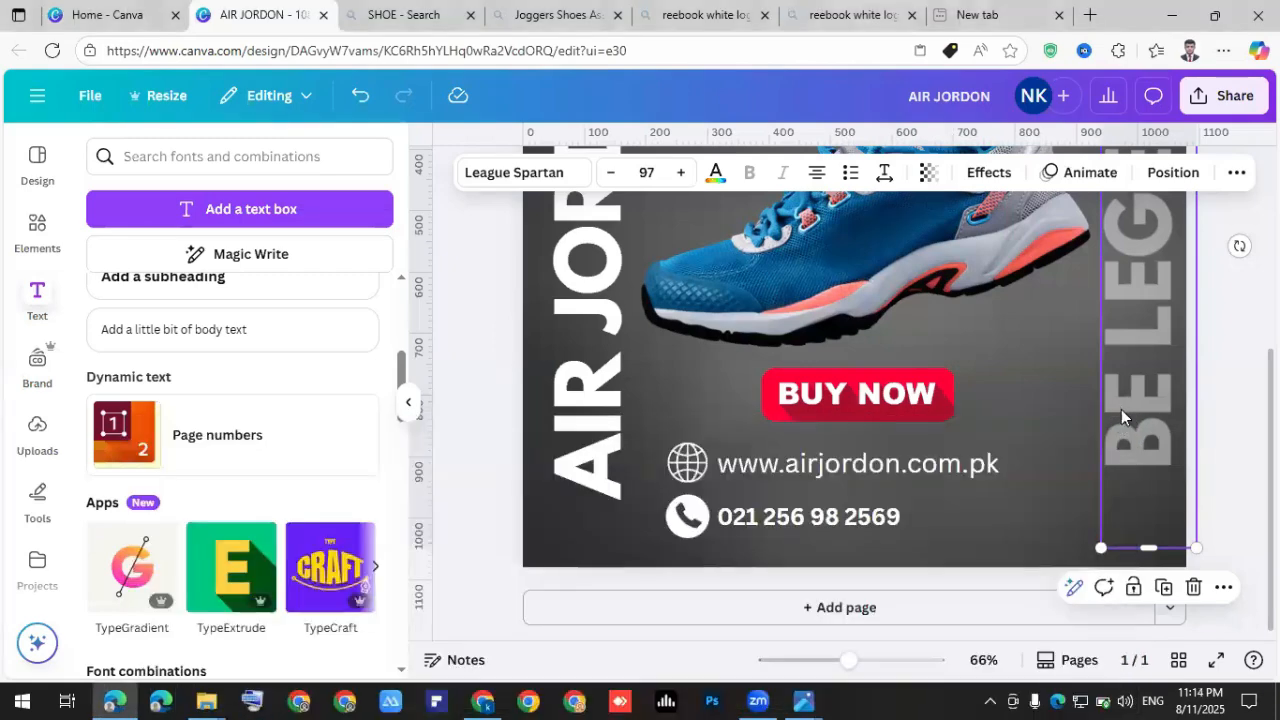
left_click_drag(1113, 388, 1015, 385)
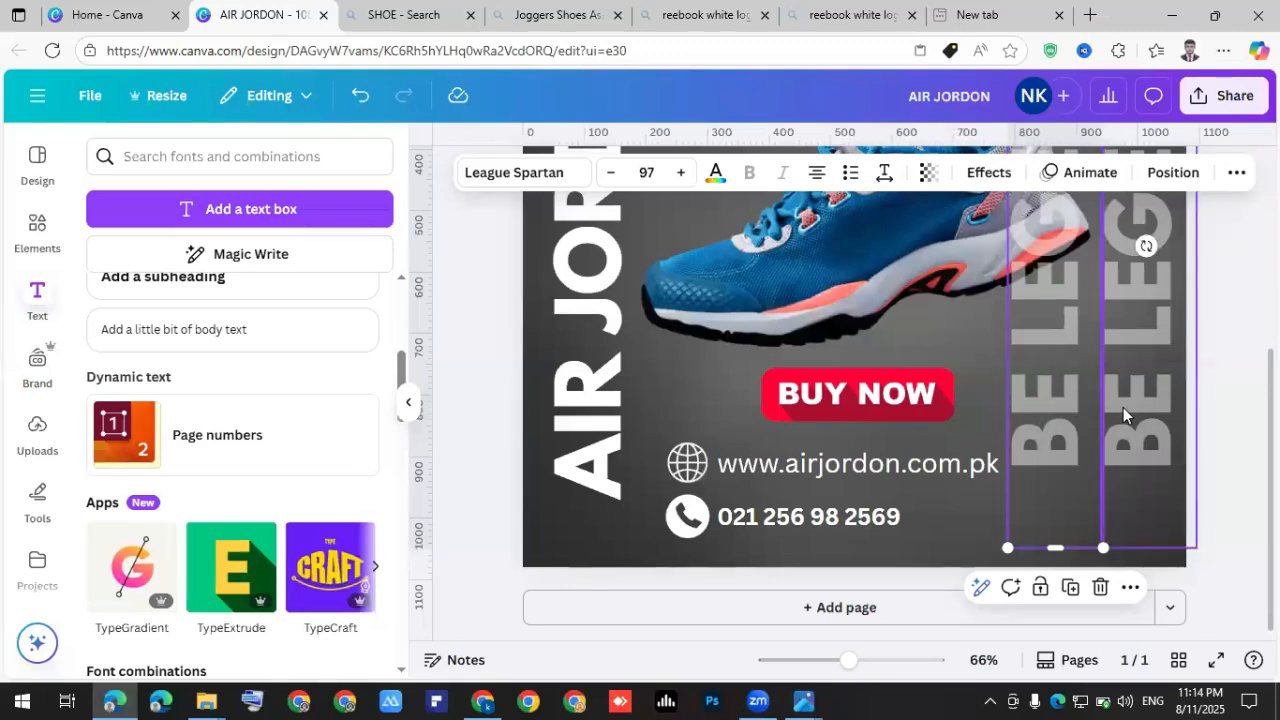
Set the BE LEGEND copy to font size 27 and shorten its text box.
left_click(1065, 428)
left_click(1218, 431)
left_click(1057, 427)
left_click(645, 174)
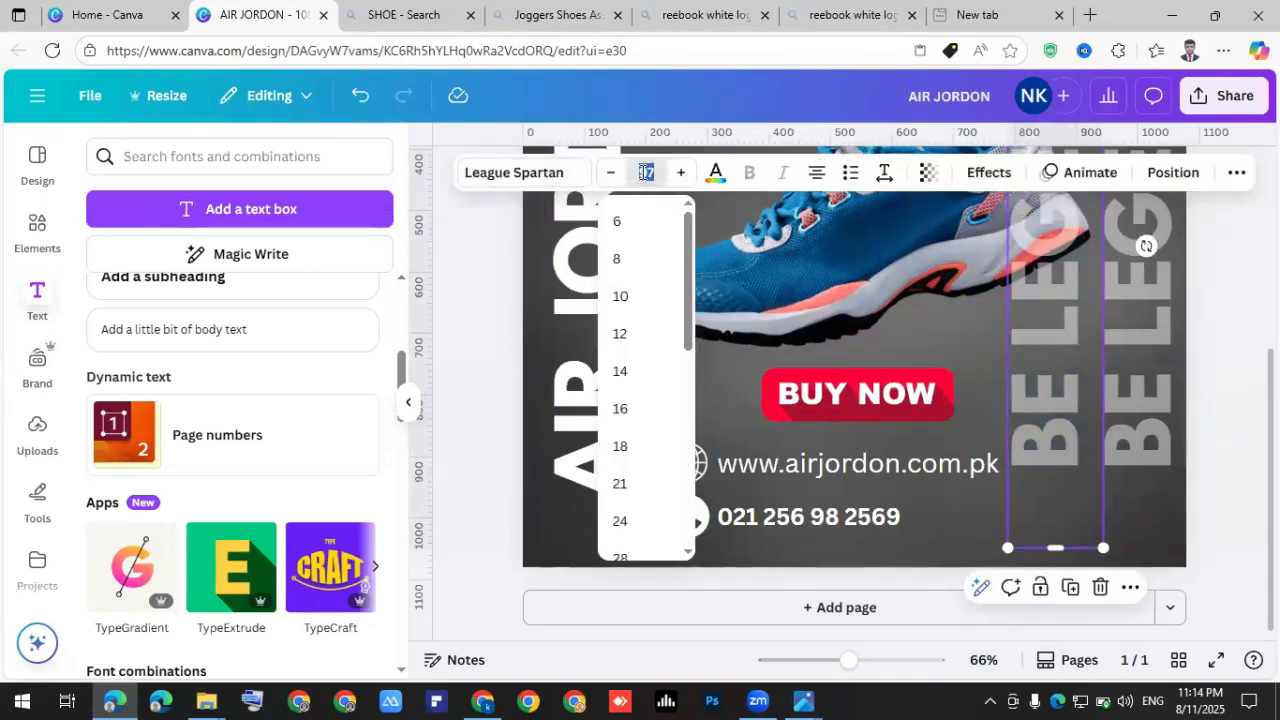
type("27")
key("Return")
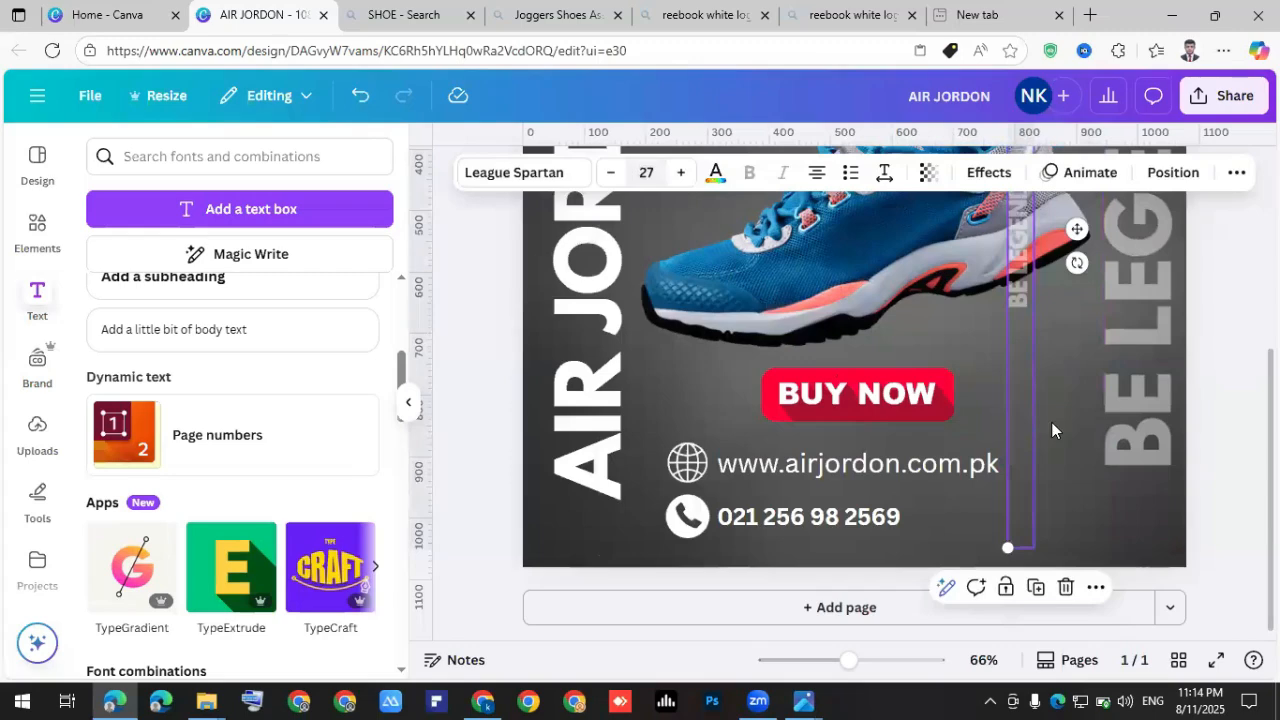
scroll(1053, 401, "up", 5)
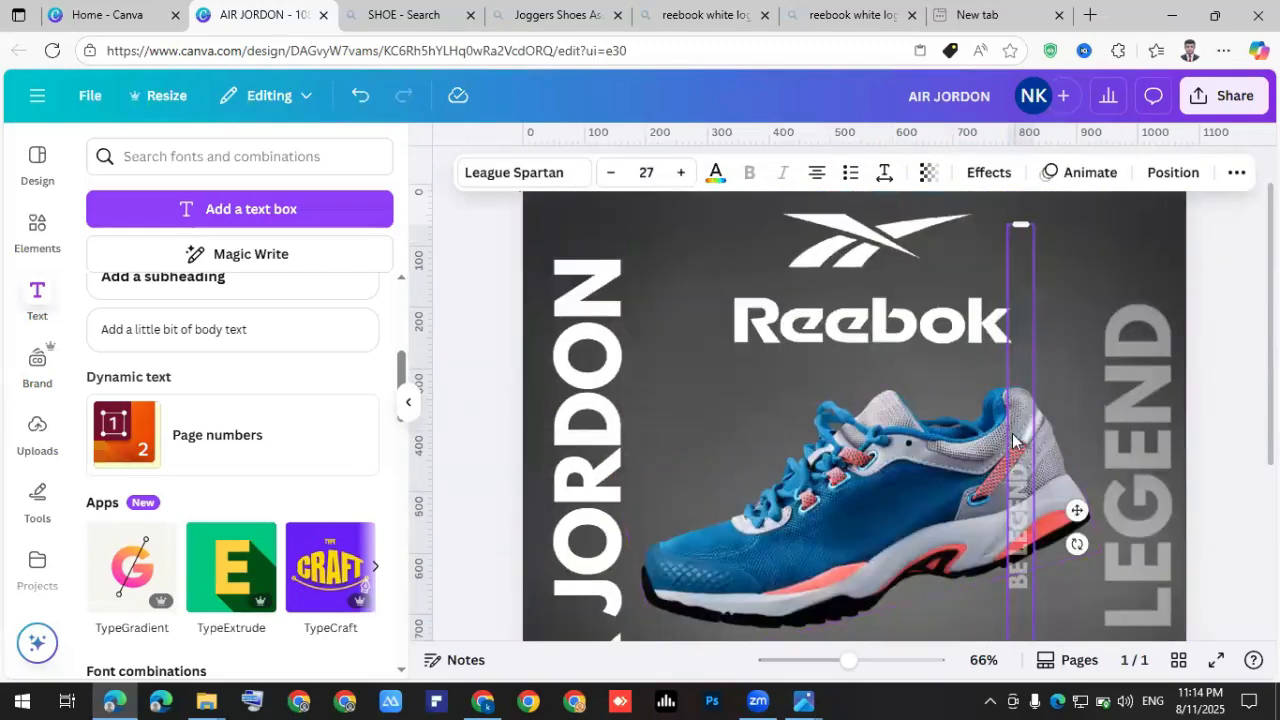
left_click_drag(1020, 224, 1034, 490)
scroll(1036, 390, "down", 3)
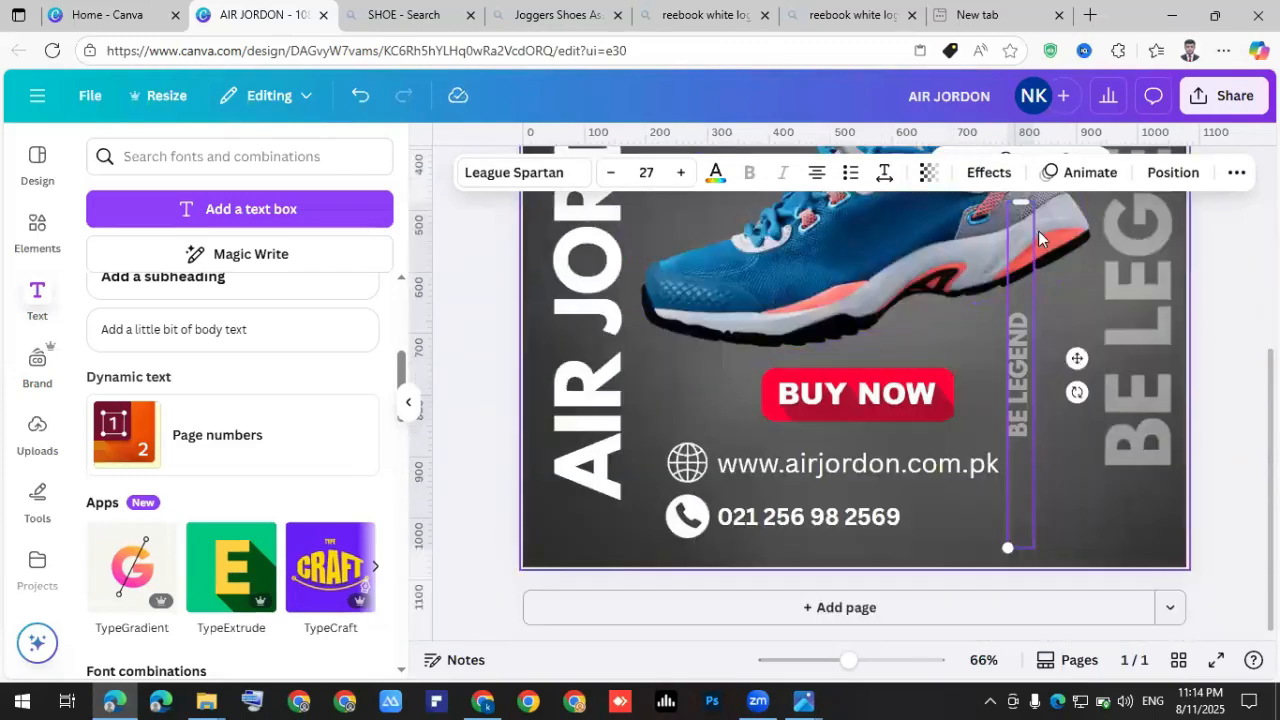
left_click_drag(1020, 203, 1014, 372)
left_click(1040, 432)
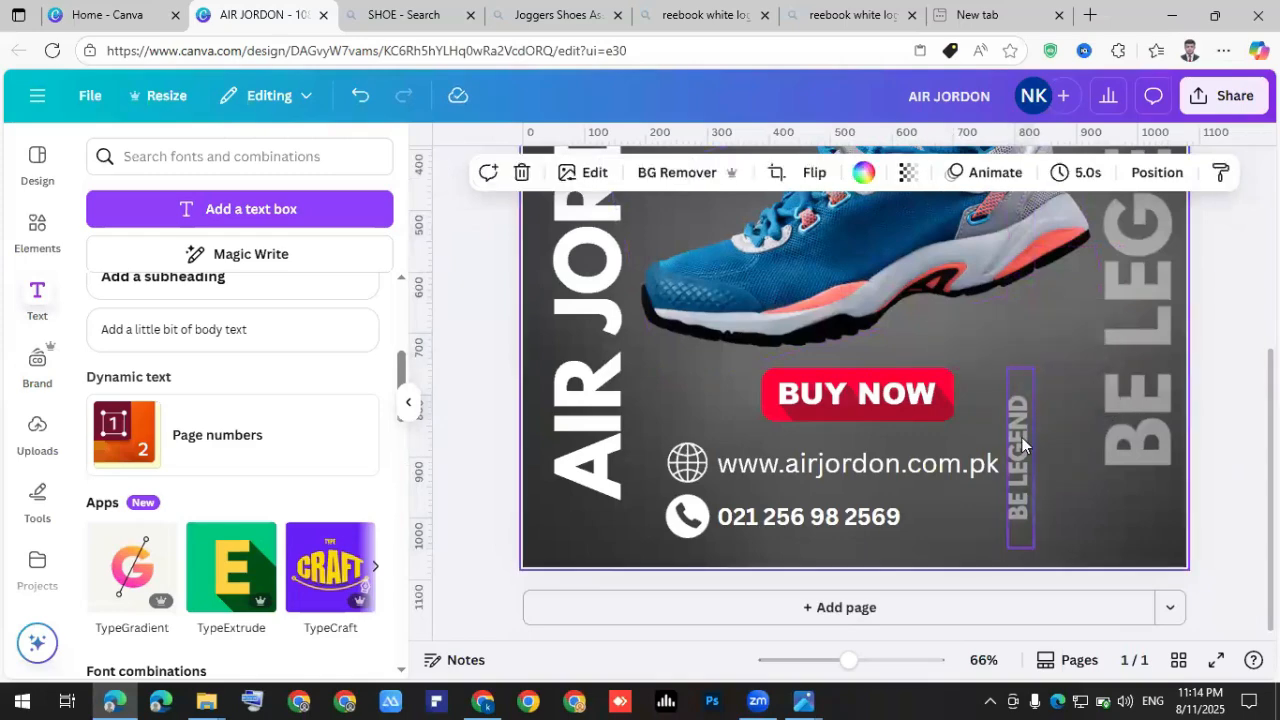
Make the small BE LEGEND copy fully opaque with transparency 100.
left_click(1022, 445)
left_click(928, 174)
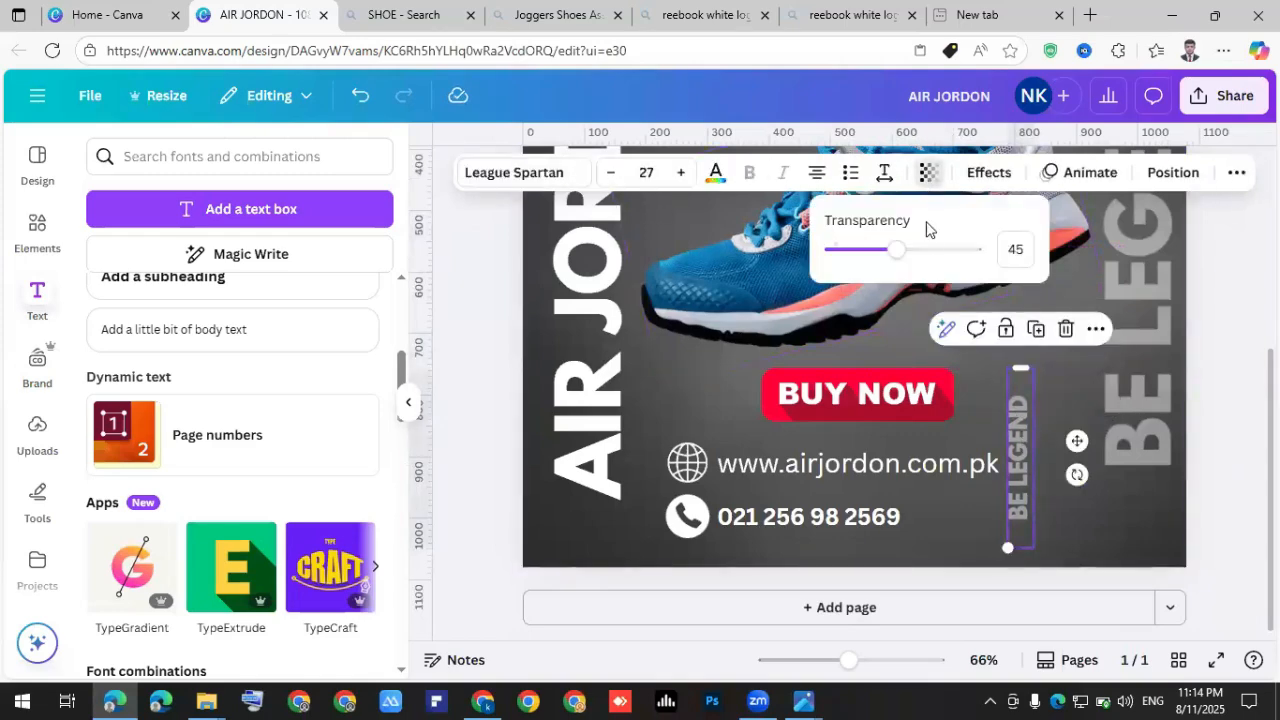
left_click_drag(897, 250, 974, 250)
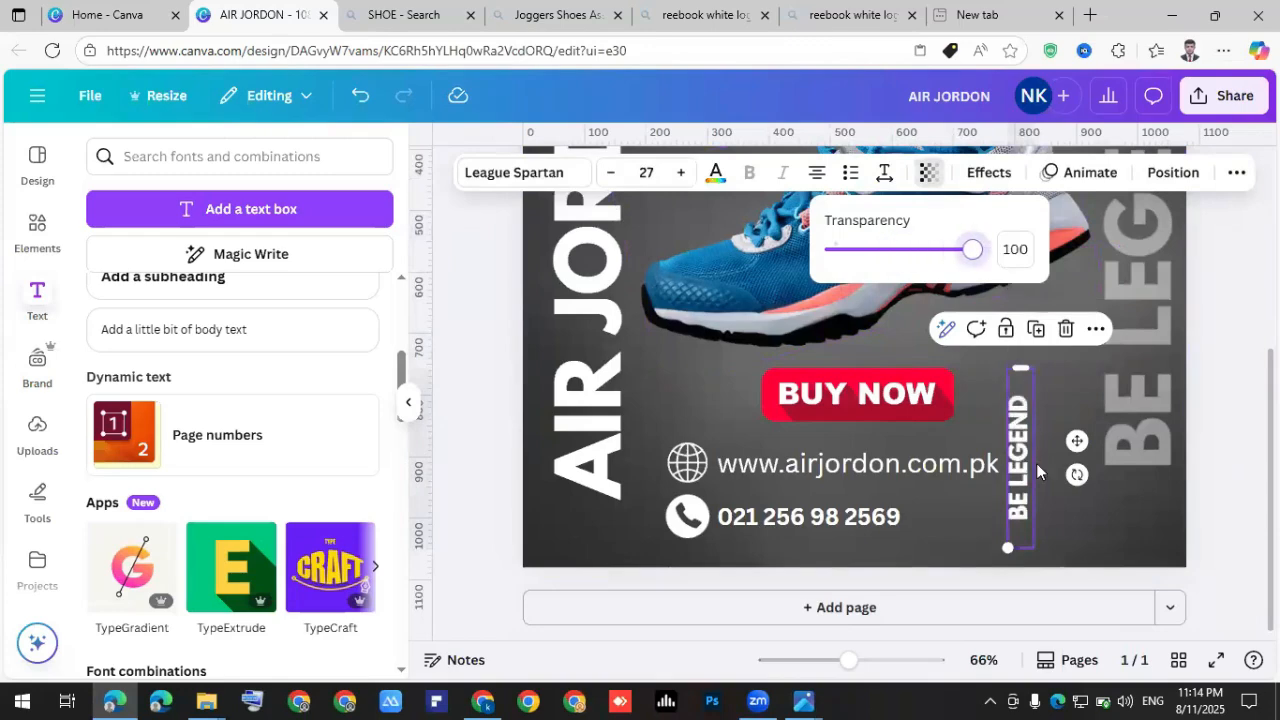
left_click(1061, 512)
Lengthen the small copy, place it beside the grey BE LEGEND, and change its text to JUST DO IT!
left_click(1012, 440)
left_click_drag(1018, 406, 1030, 317)
left_click_drag(1017, 458, 1081, 428)
double_click(1081, 428)
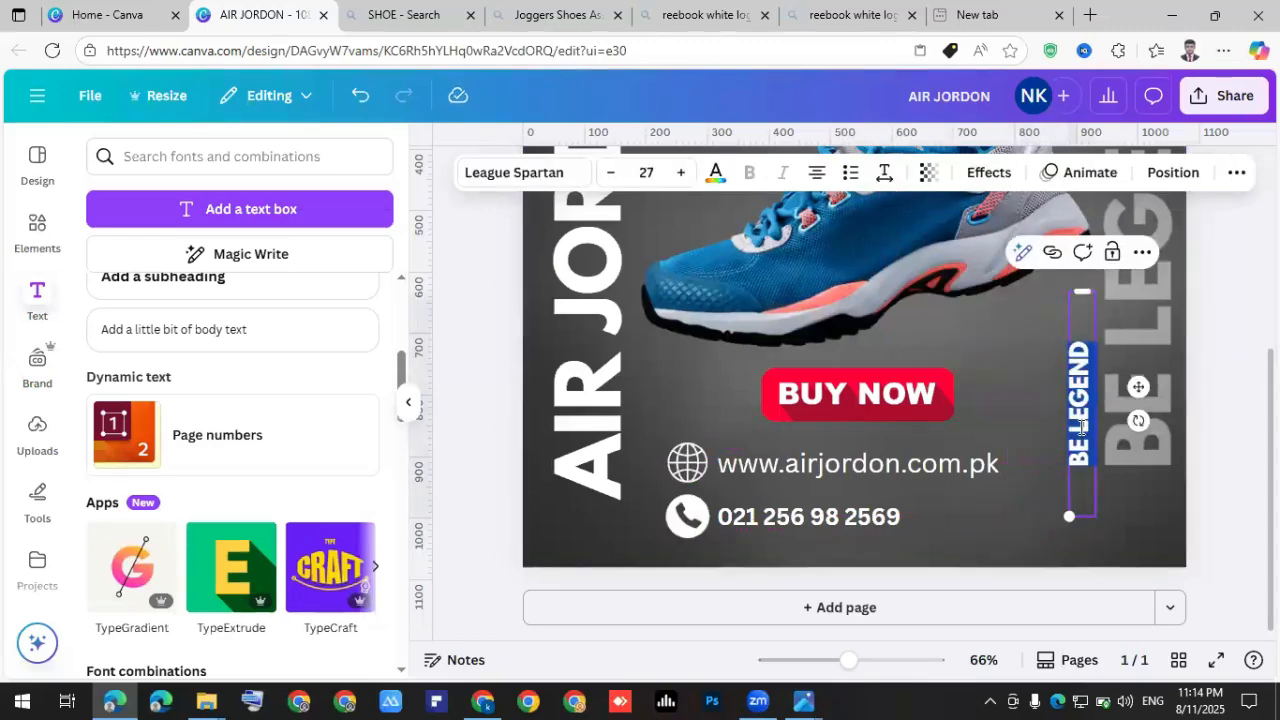
type("just do i")
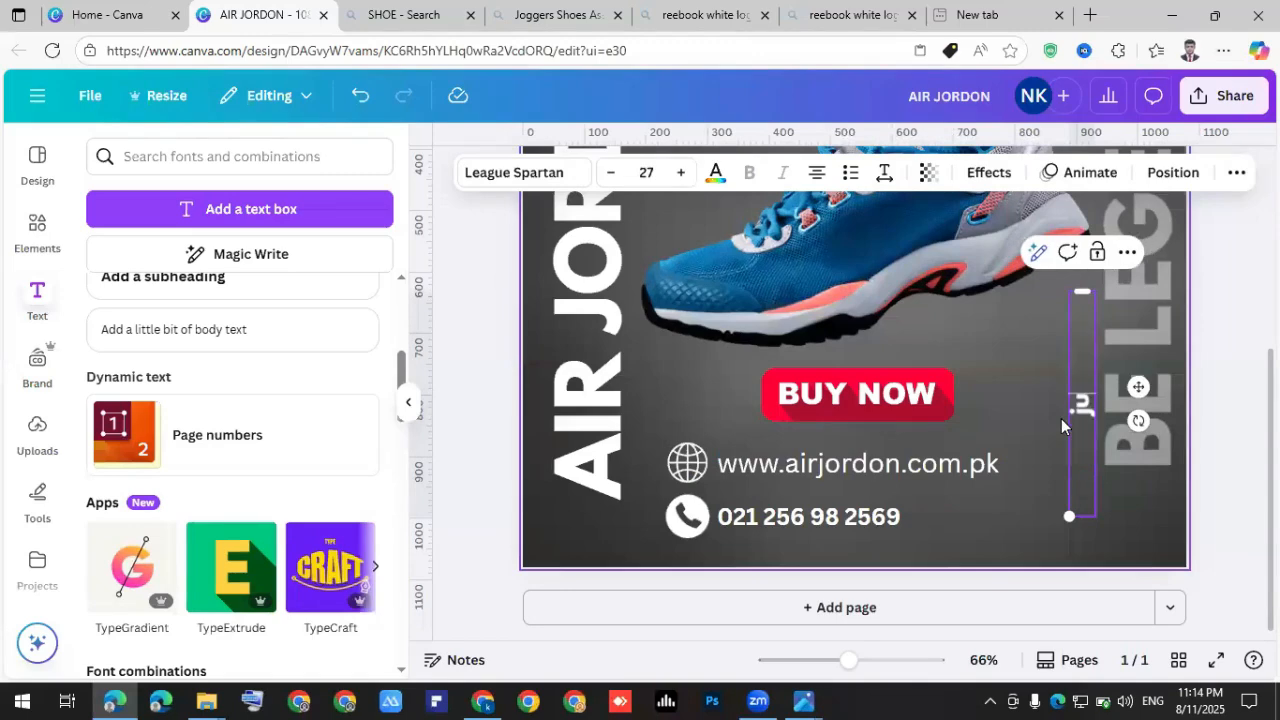
key("BackSpace")
key("BackSpace")
key("BackSpace")
key("BackSpace")
key("BackSpace")
key("BackSpace")
key("BackSpace")
key("BackSpace")
key("BackSpace")
type("JUST DO IT!")
Raise the JUST DO IT! text to font size 36.
left_click(1125, 512)
left_click(1083, 469)
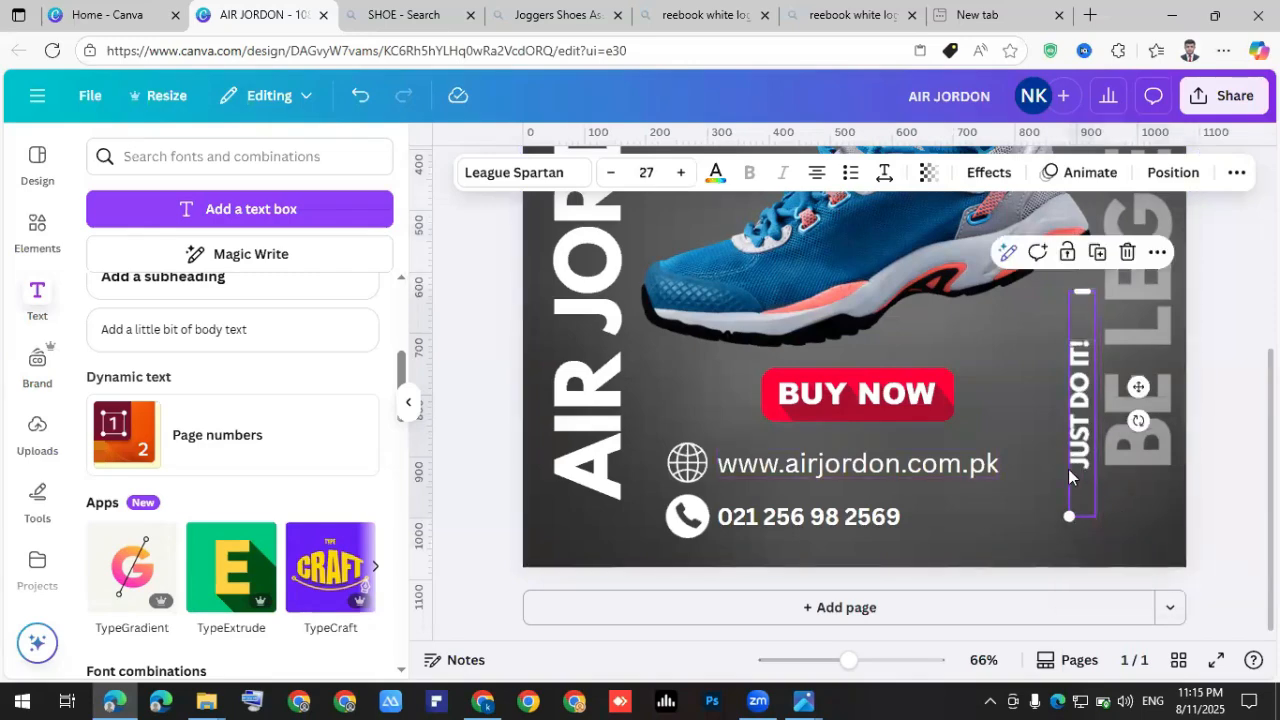
left_click(681, 172)
left_click(681, 172)
left_click(681, 172)
left_click(681, 172)
left_click(681, 172)
left_click(681, 172)
left_click(681, 172)
left_click(681, 172)
left_click(681, 172)
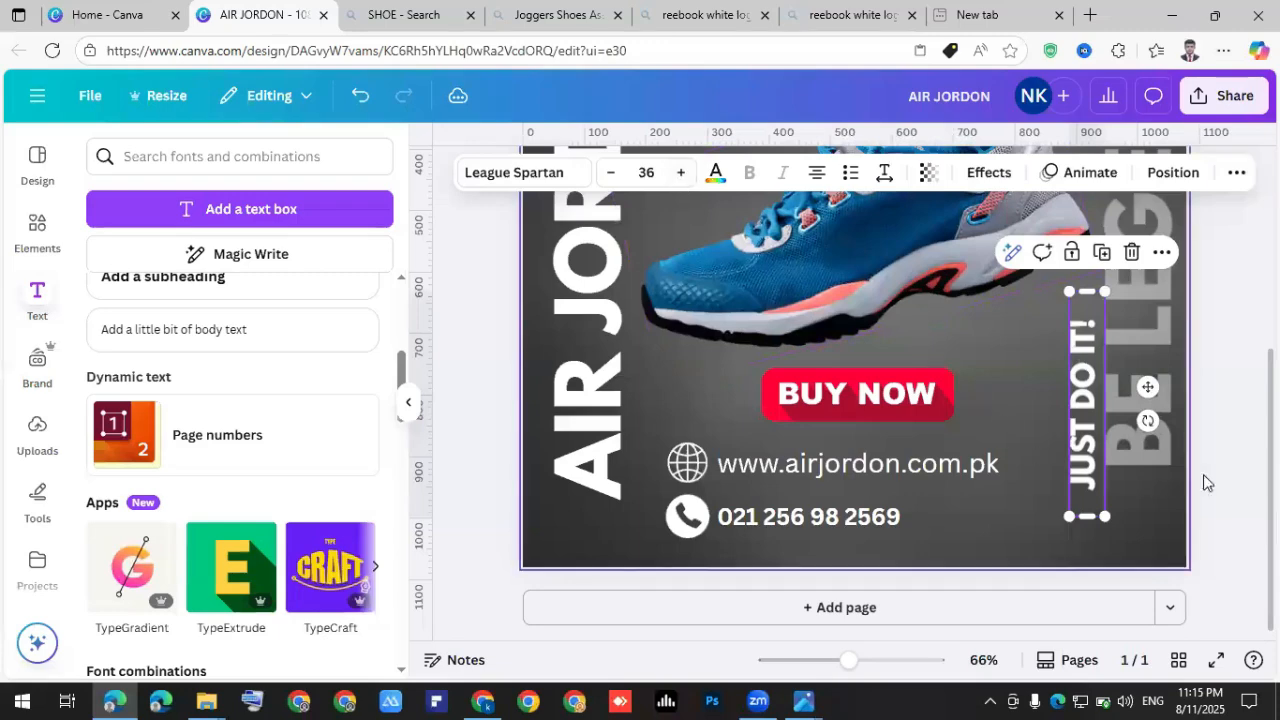
left_click(1244, 441)
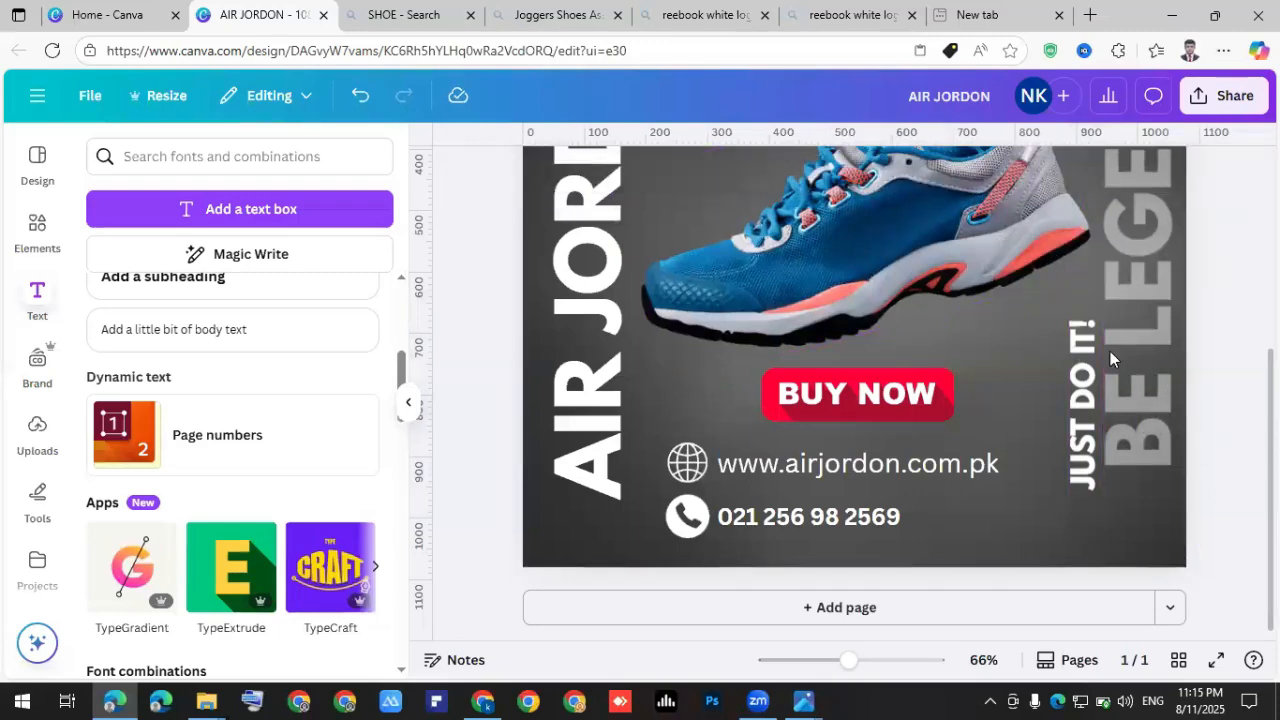
Preview the finished AIR JORDON ad with logo, shoe, BUY NOW and contacts full screen.
scroll(990, 410, "up", 5)
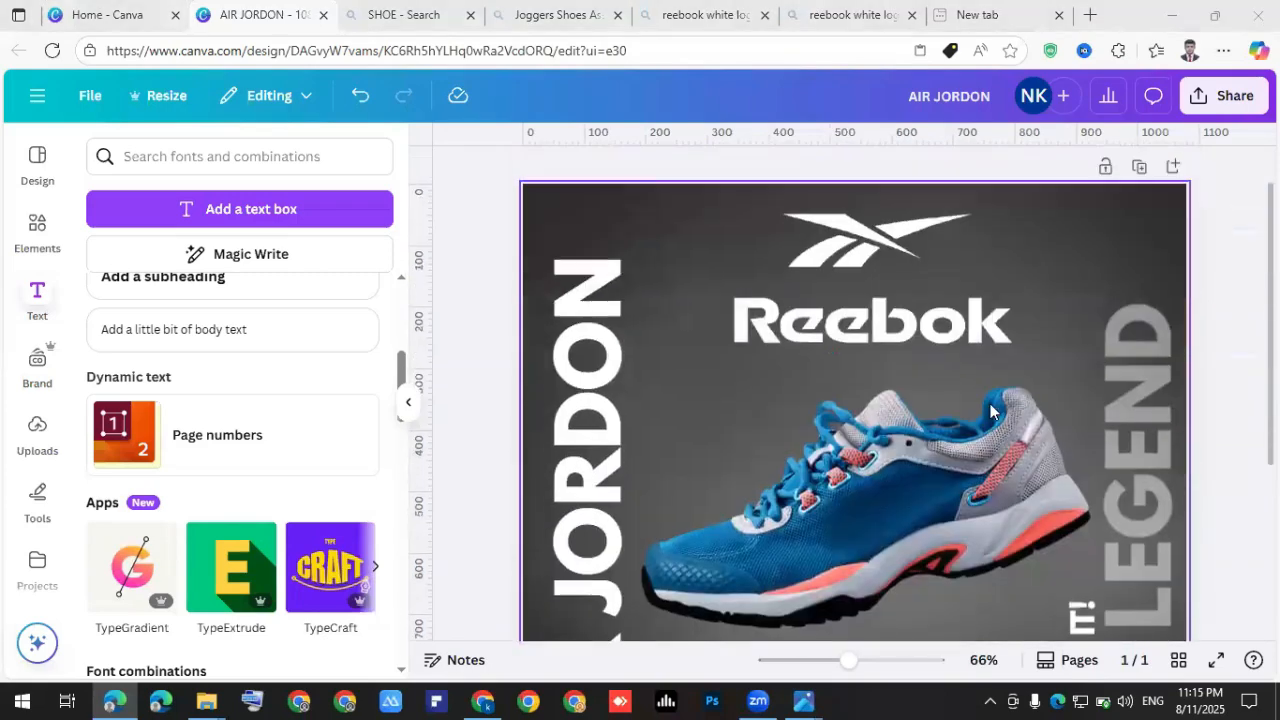
scroll(990, 410, "down", 5)
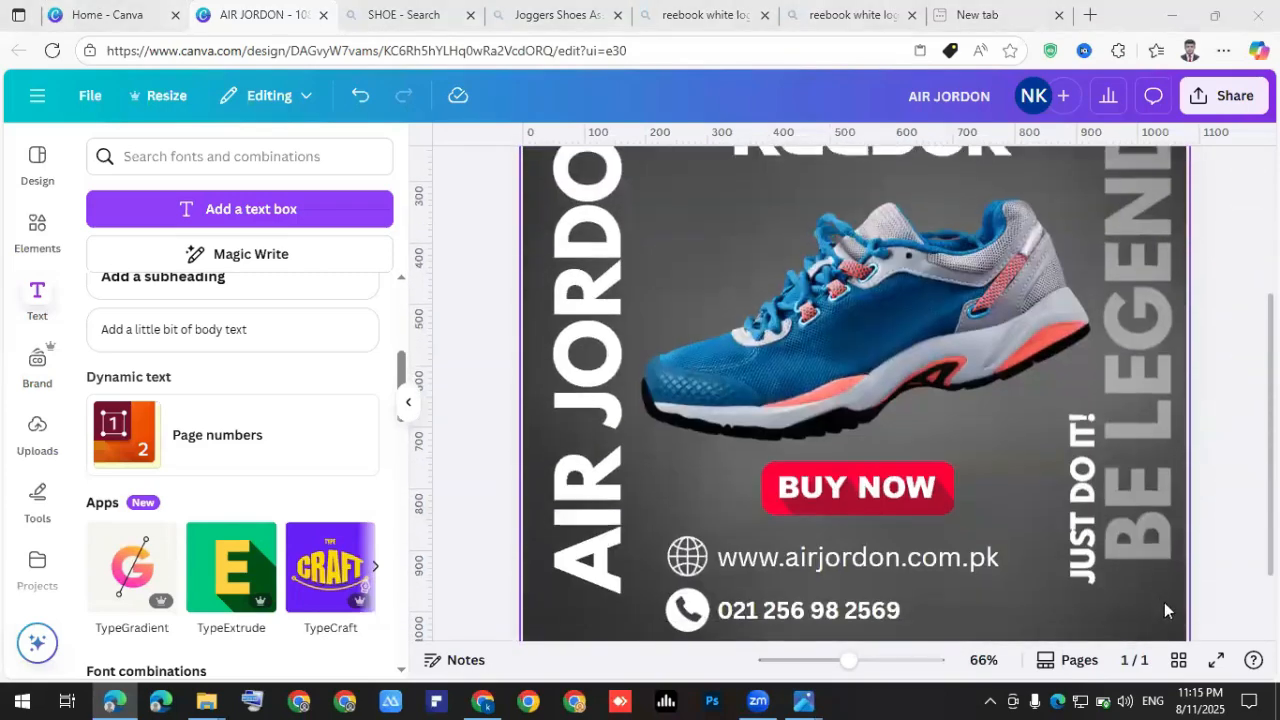
left_click(1218, 663)
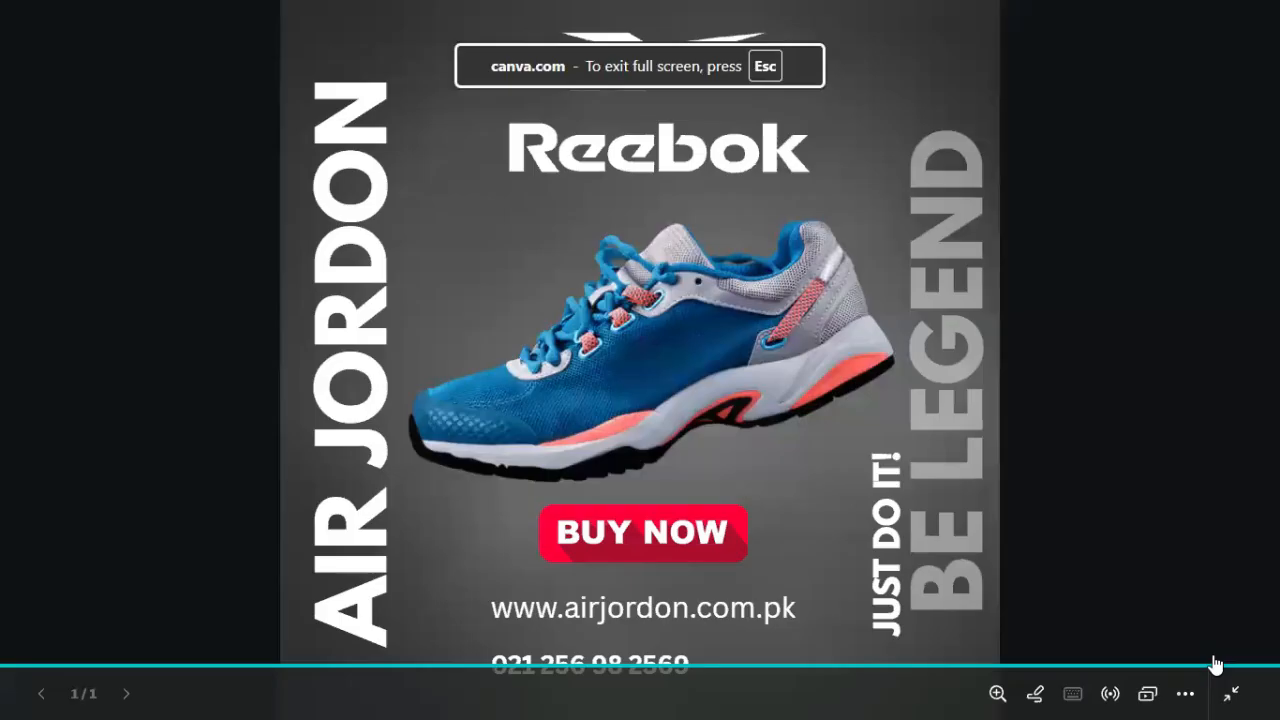
left_click(1020, 563)
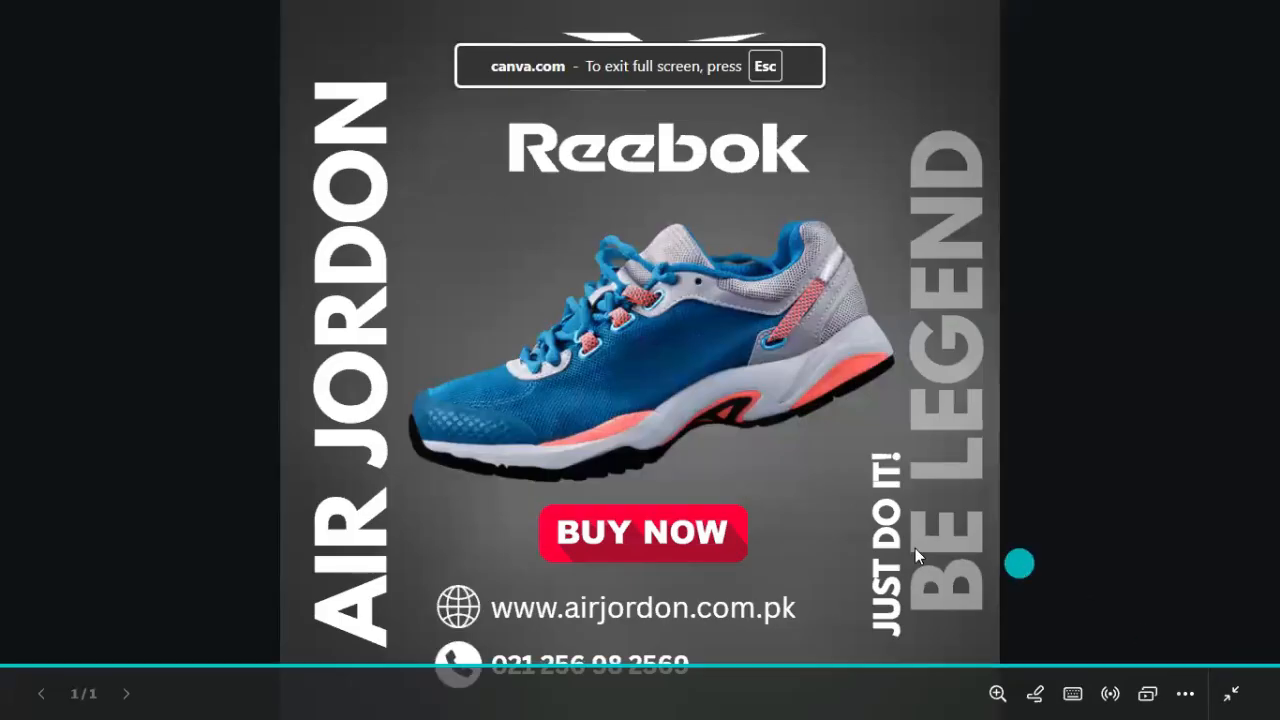
left_click(915, 550)
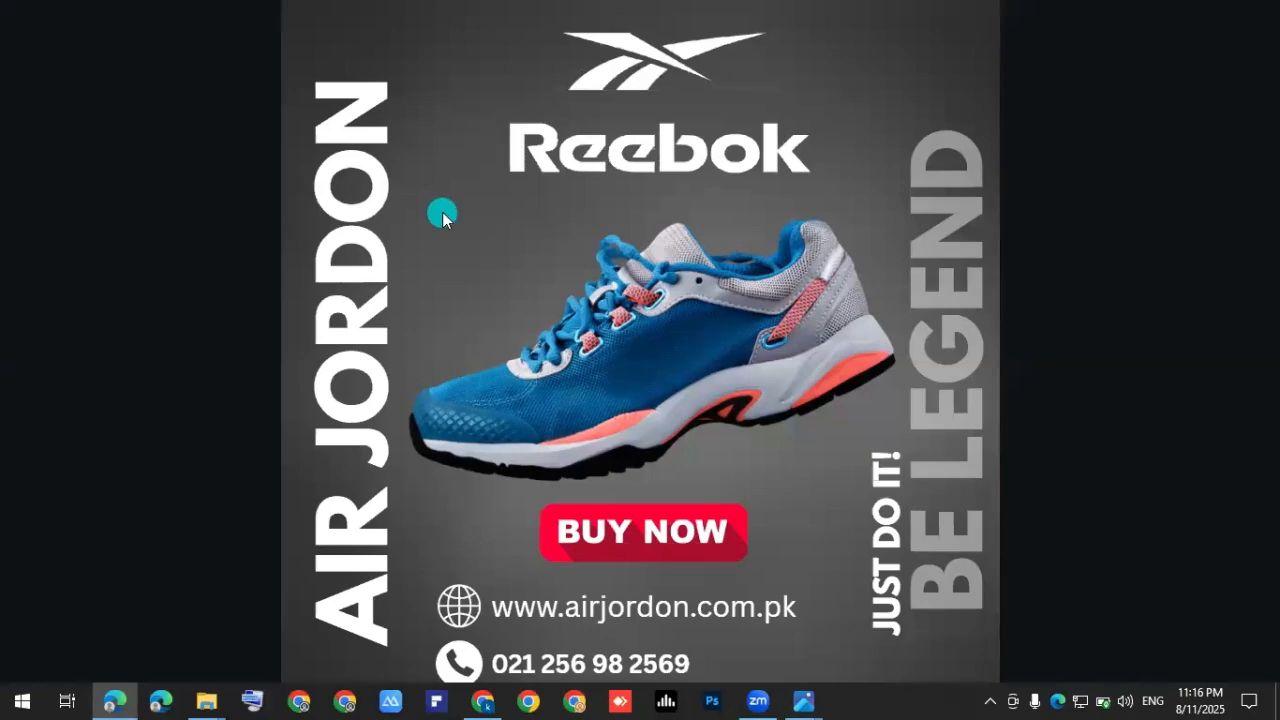
Download the AIR JORDON design as a 1080×1080 JPG instead of PNG.
key("Escape")
key("Escape")
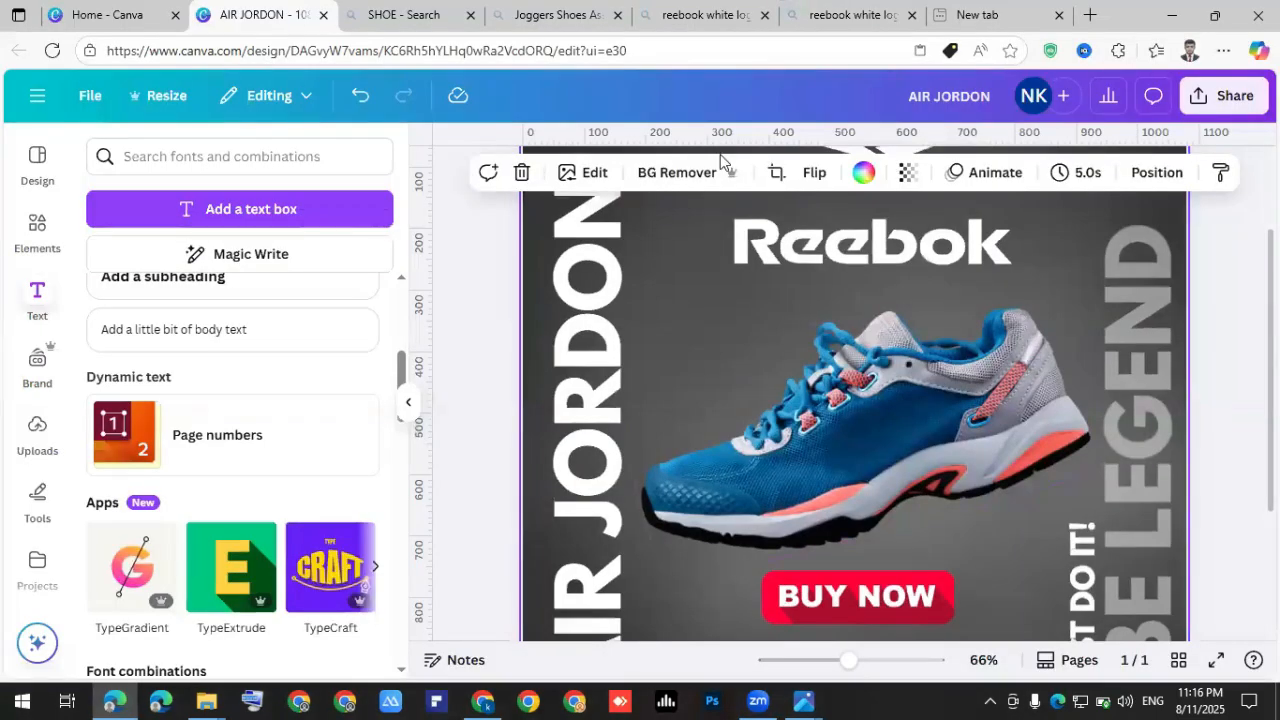
left_click(1227, 104)
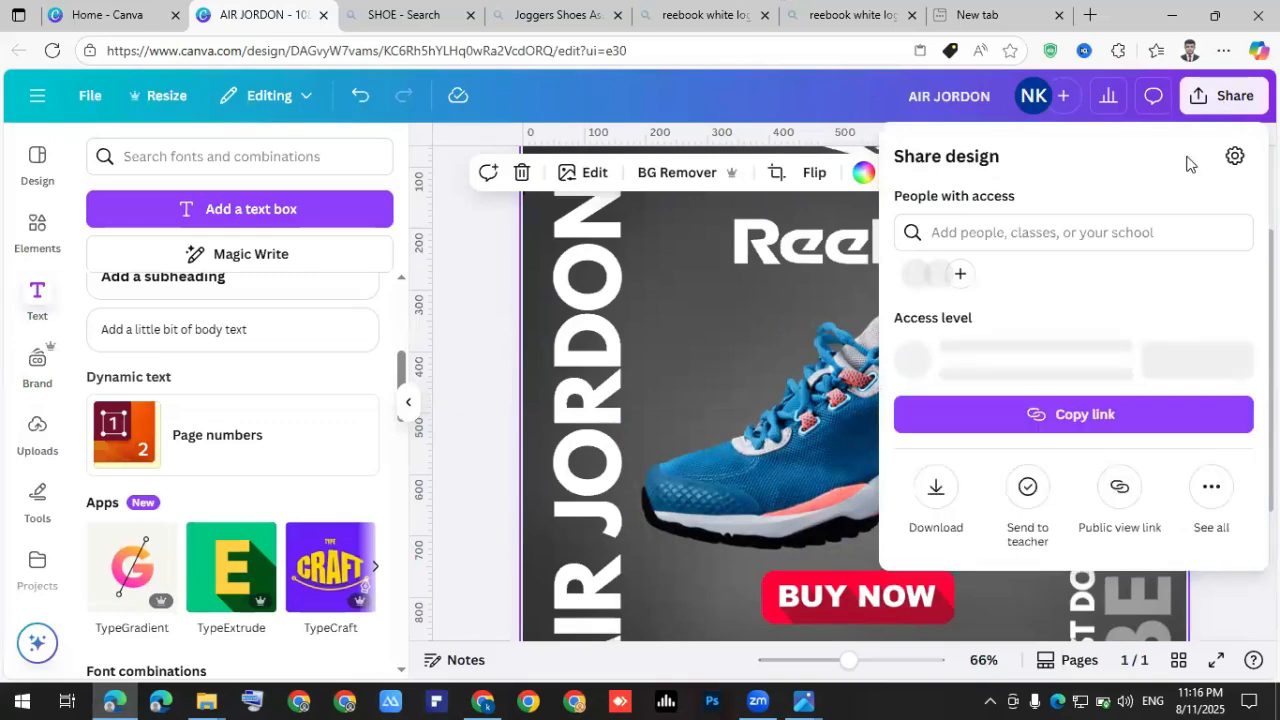
left_click(936, 487)
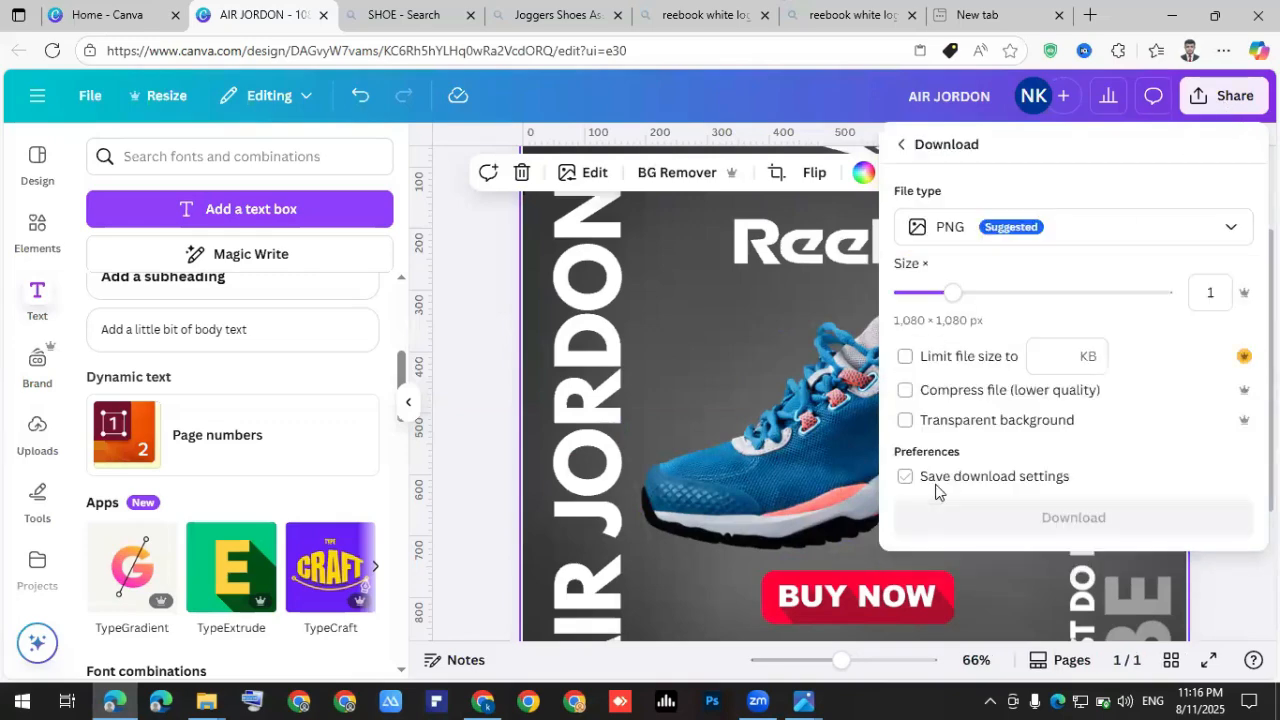
left_click(948, 236)
left_click(950, 286)
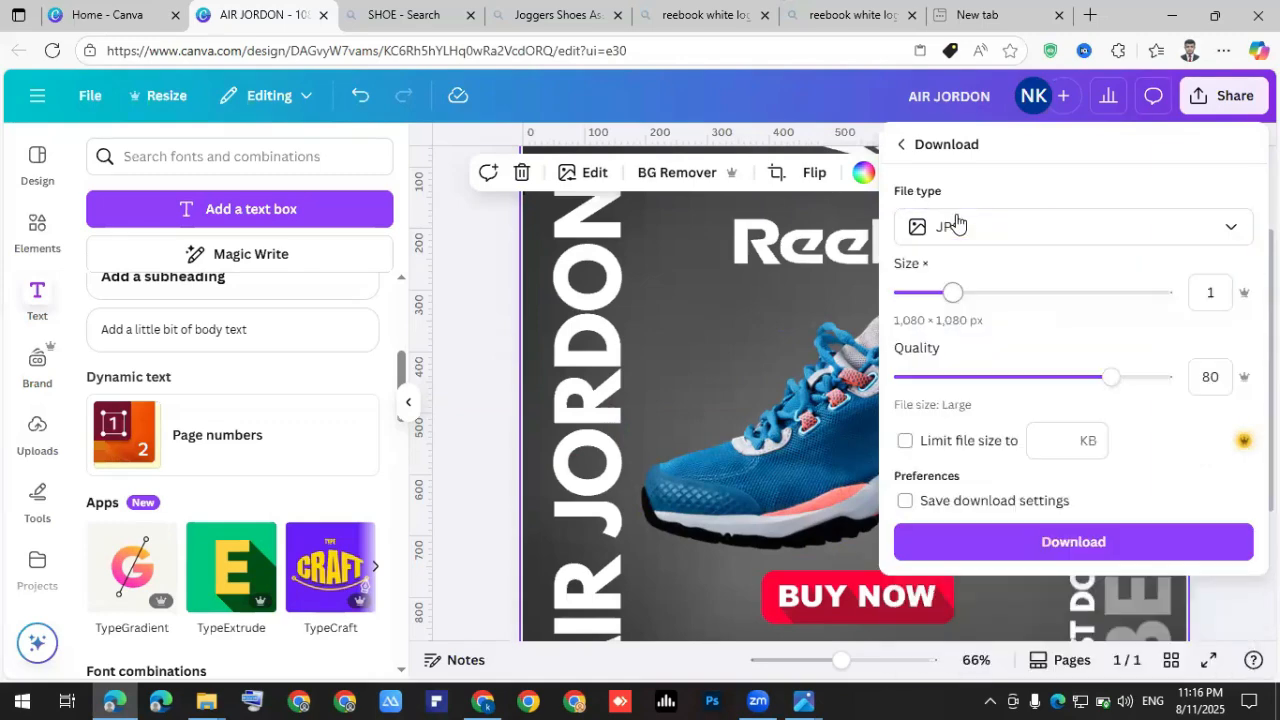
left_click(1068, 552)
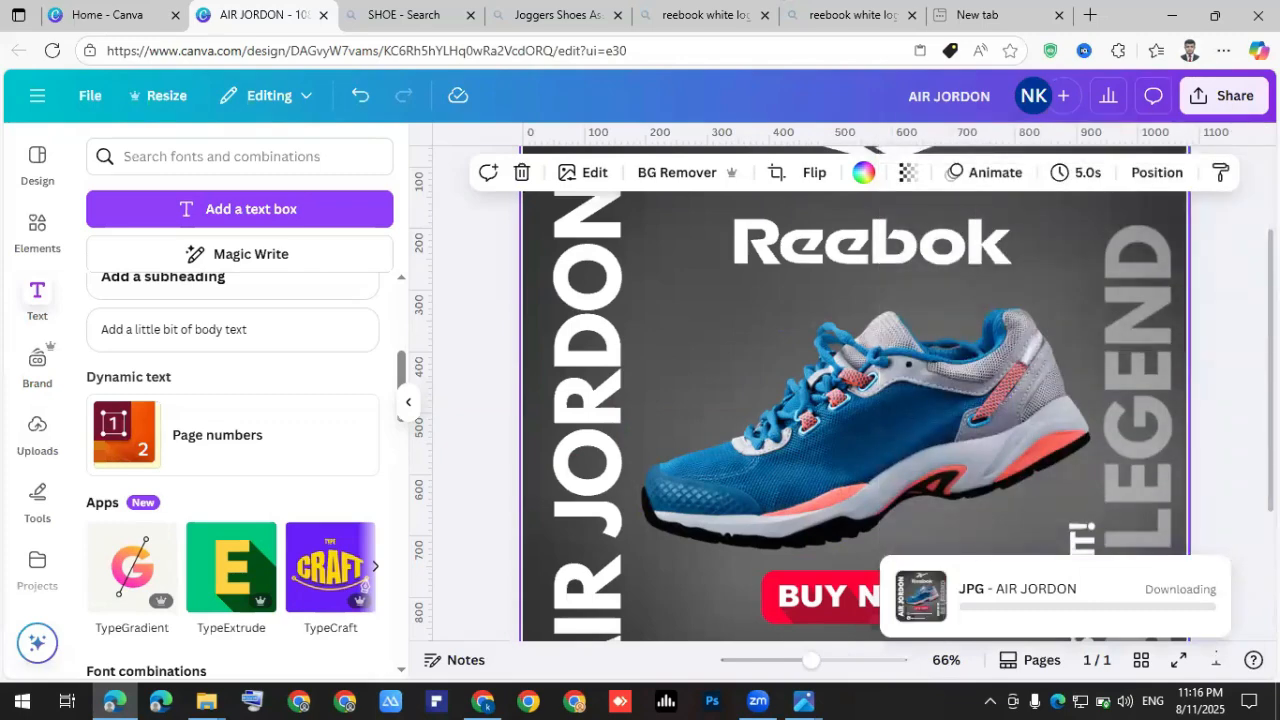
left_click(1226, 100)
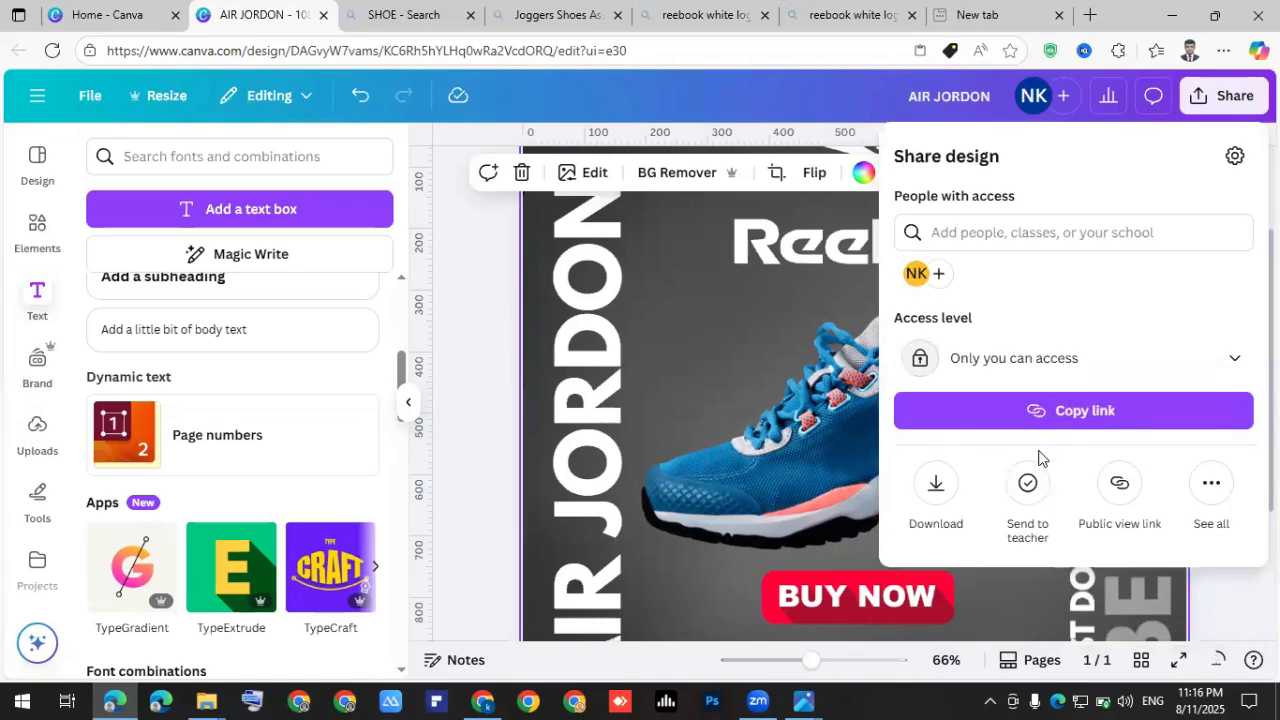
Show the downloaded AIR JORDON (7).jpg in the Downloads folder in File Explorer.
left_click(1210, 108)
left_click(1210, 108)
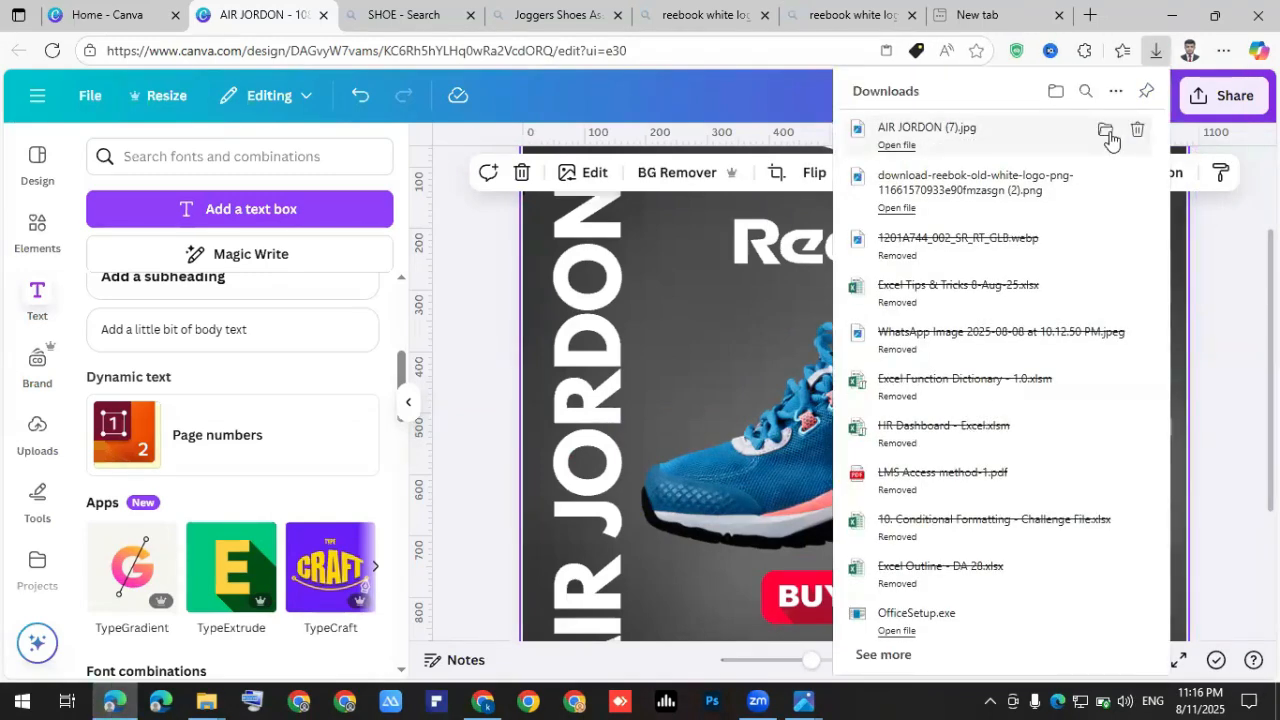
left_click(1106, 131)
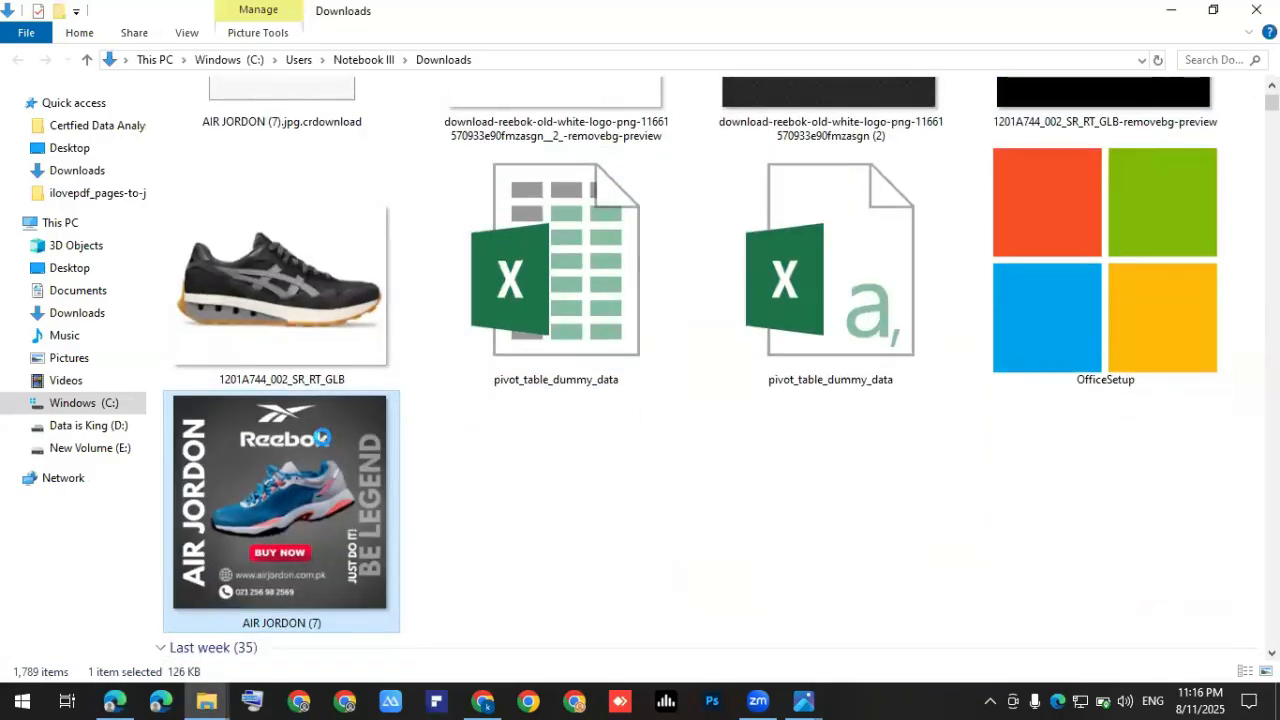